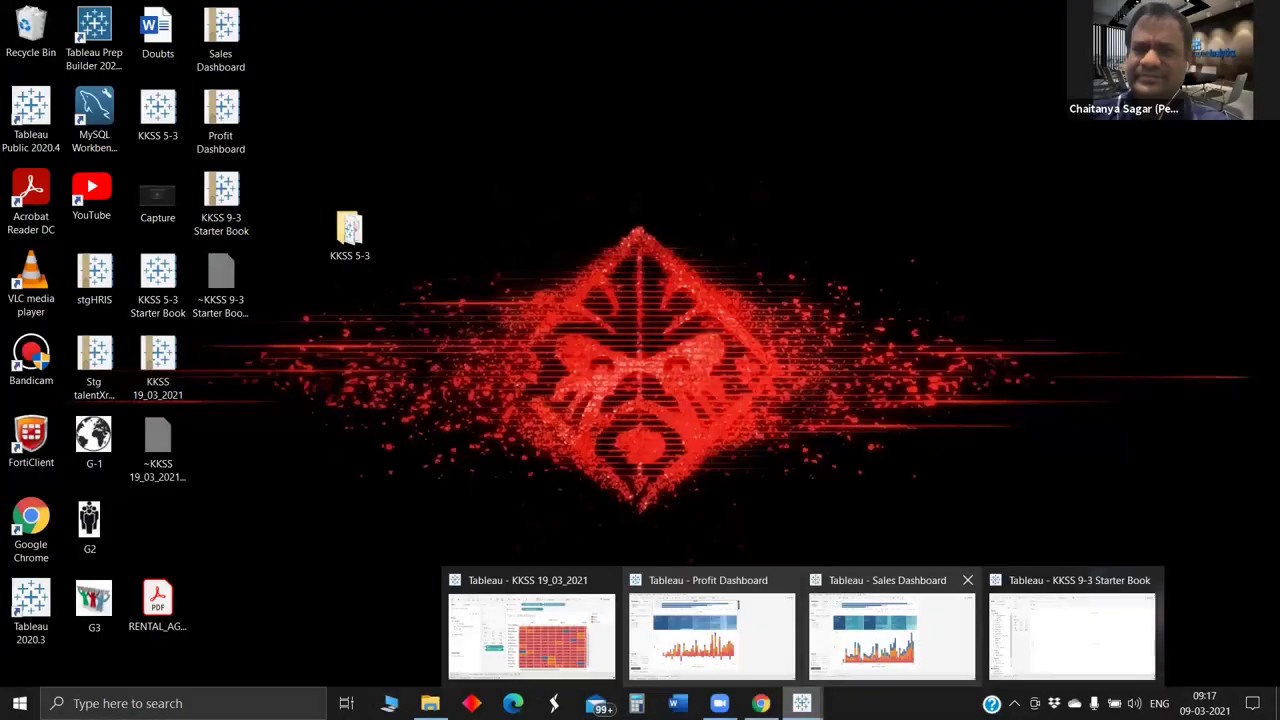
# Step: Switch to the KKSS 9-3 Starter Book workbook in Tableau and place Order Date on Columns, broken down by year and quarter
pyautogui.click(760, 654)
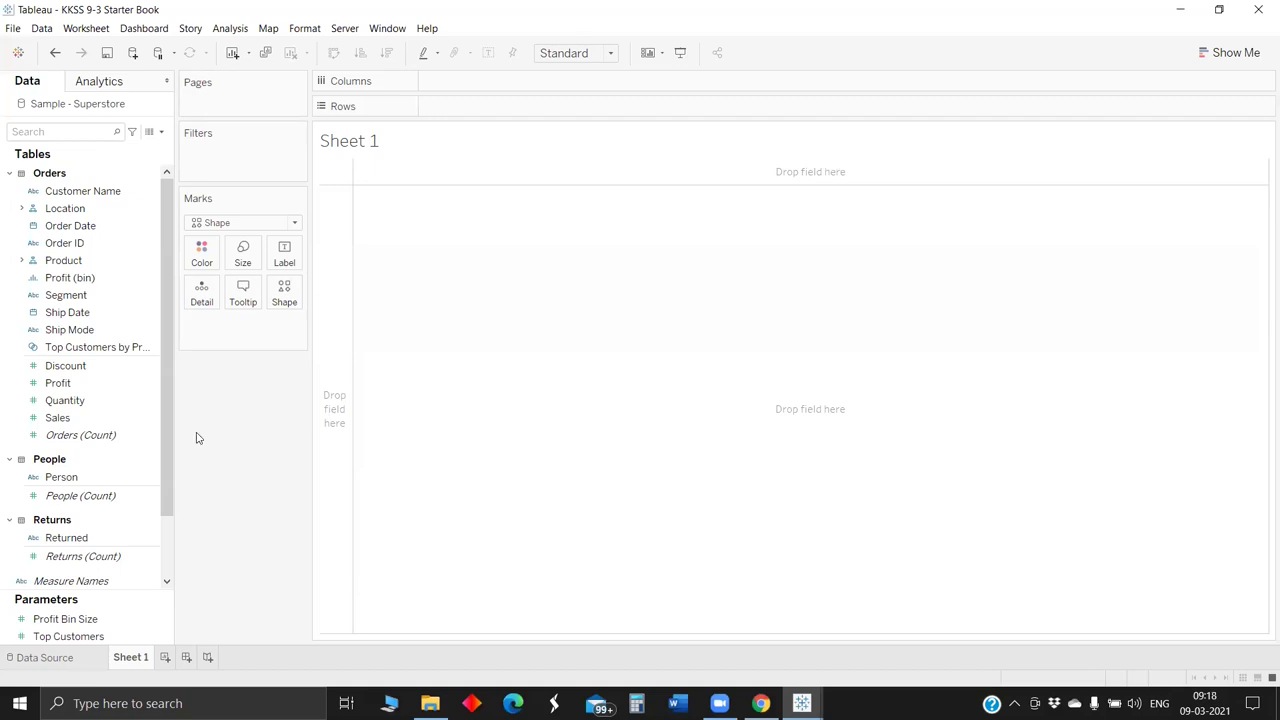
pyautogui.click(34, 128)
pyautogui.write('or')
pyautogui.moveTo(70, 191); pyautogui.dragTo(491, 87)
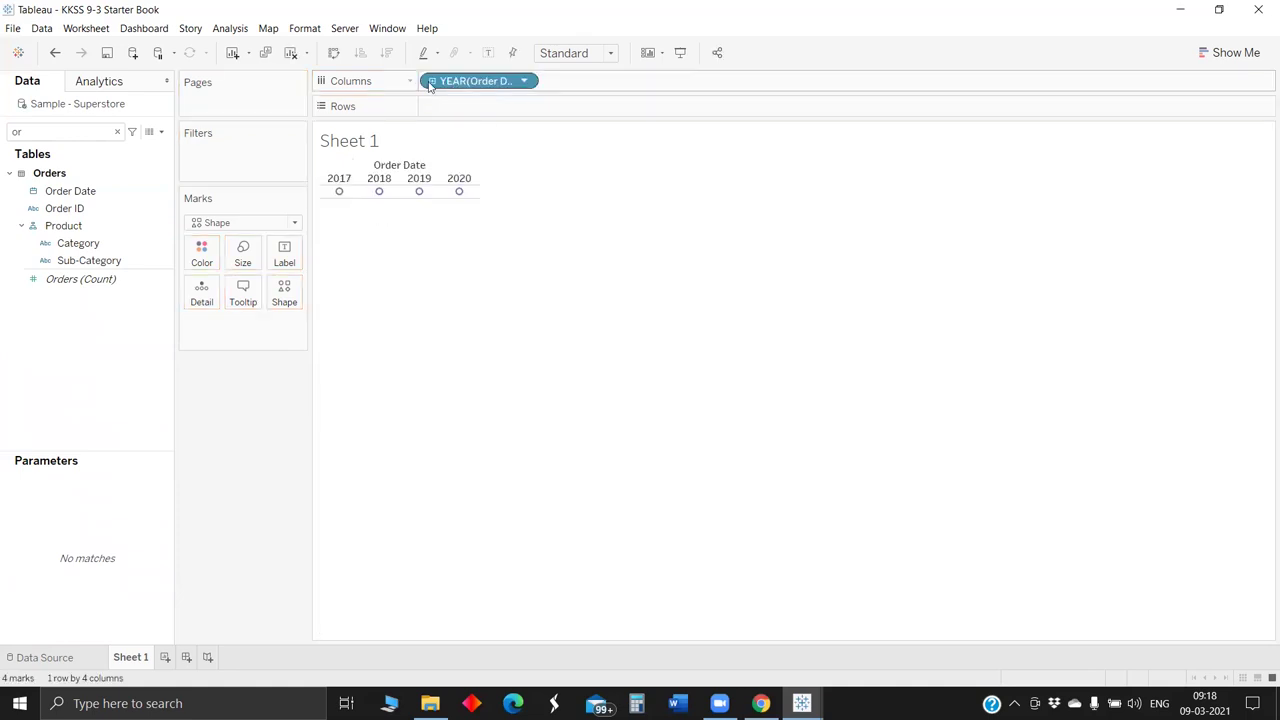
pyautogui.click(431, 81)
# Step: Find the Sub-Category field and place it on Rows
pyautogui.click(64, 130)
pyautogui.press('BackSpace')
pyautogui.press('BackSpace')
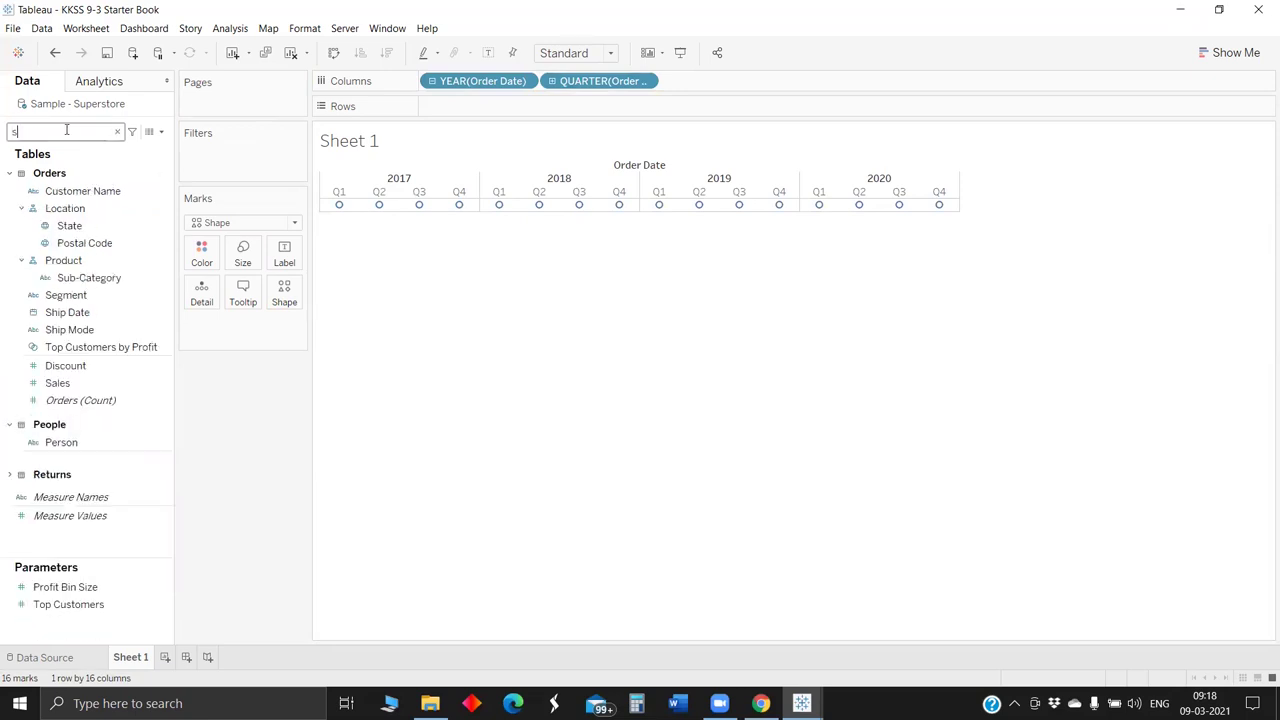
pyautogui.write('su')
pyautogui.click(73, 208)
pyautogui.moveTo(73, 208); pyautogui.dragTo(431, 131)
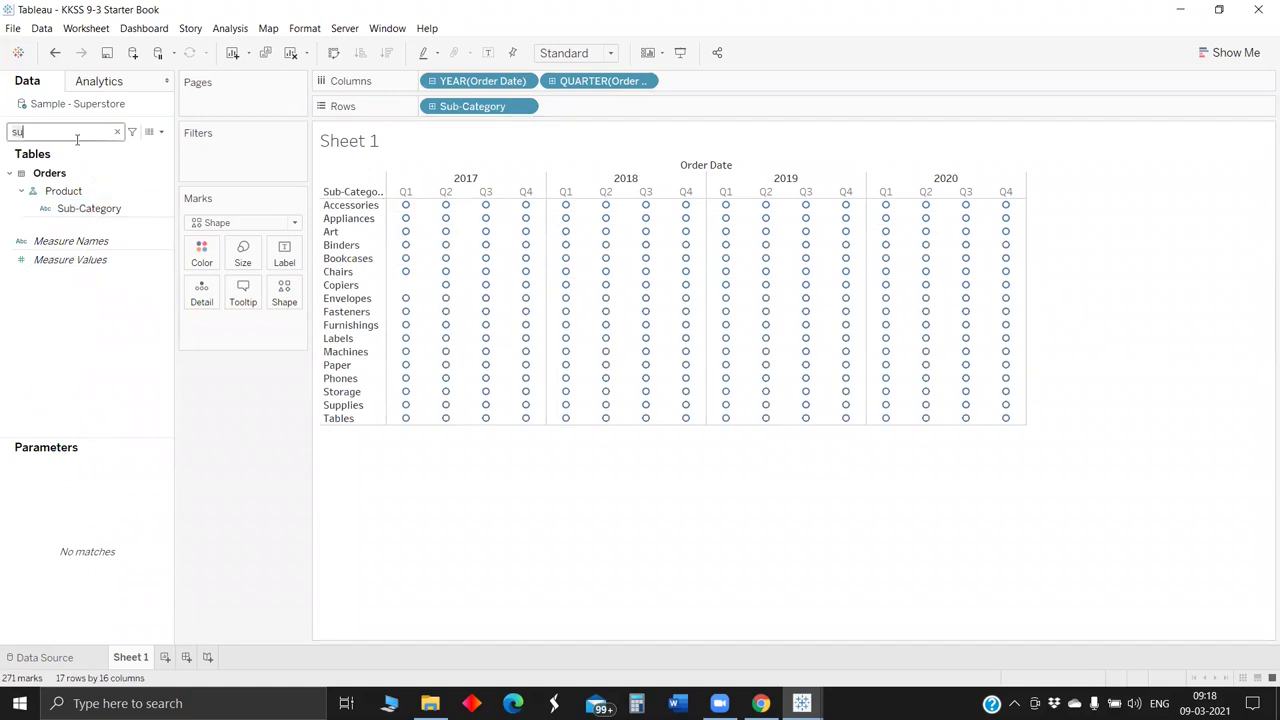
# Step: Label the marks with Sales and convert the view into a highlight table
pyautogui.press('BackSpace')
pyautogui.write('a')
pyautogui.moveTo(108, 203); pyautogui.dragTo(295, 255)
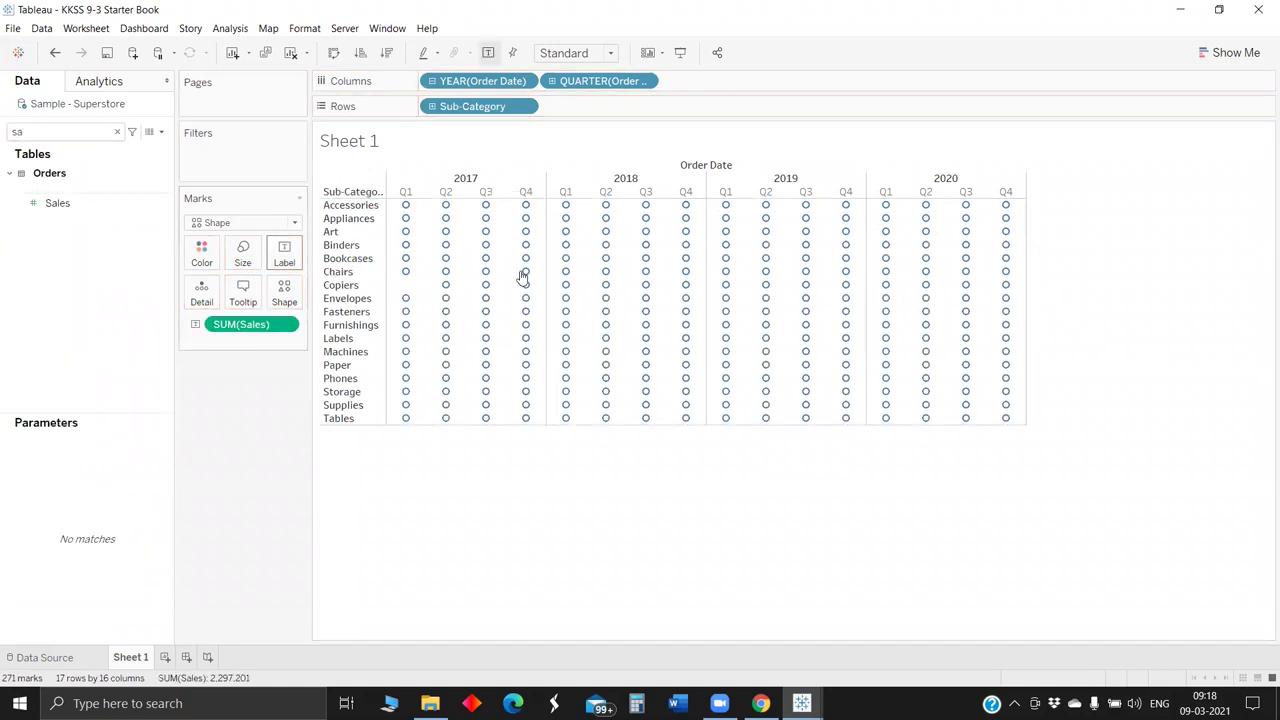
pyautogui.click(1229, 52)
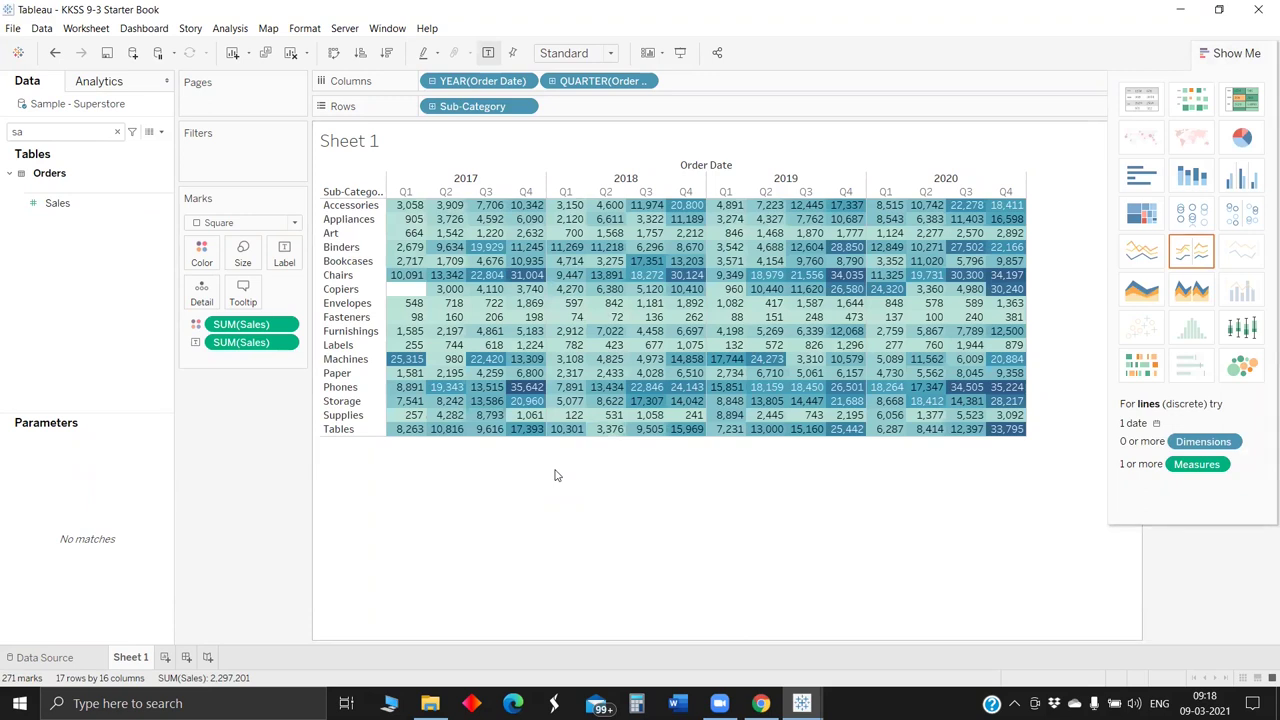
pyautogui.moveTo(408, 285)
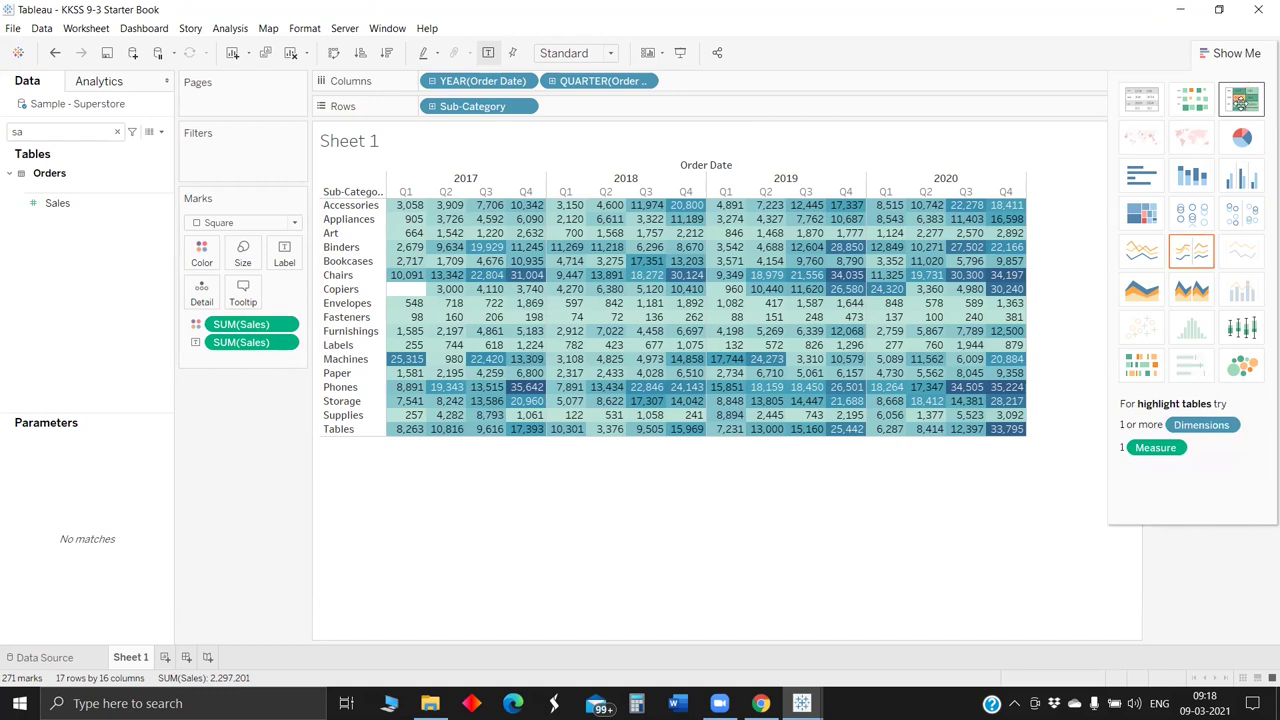
# Step: Change the Sales colour scale to stepped colours with 6 steps
pyautogui.click(201, 250)
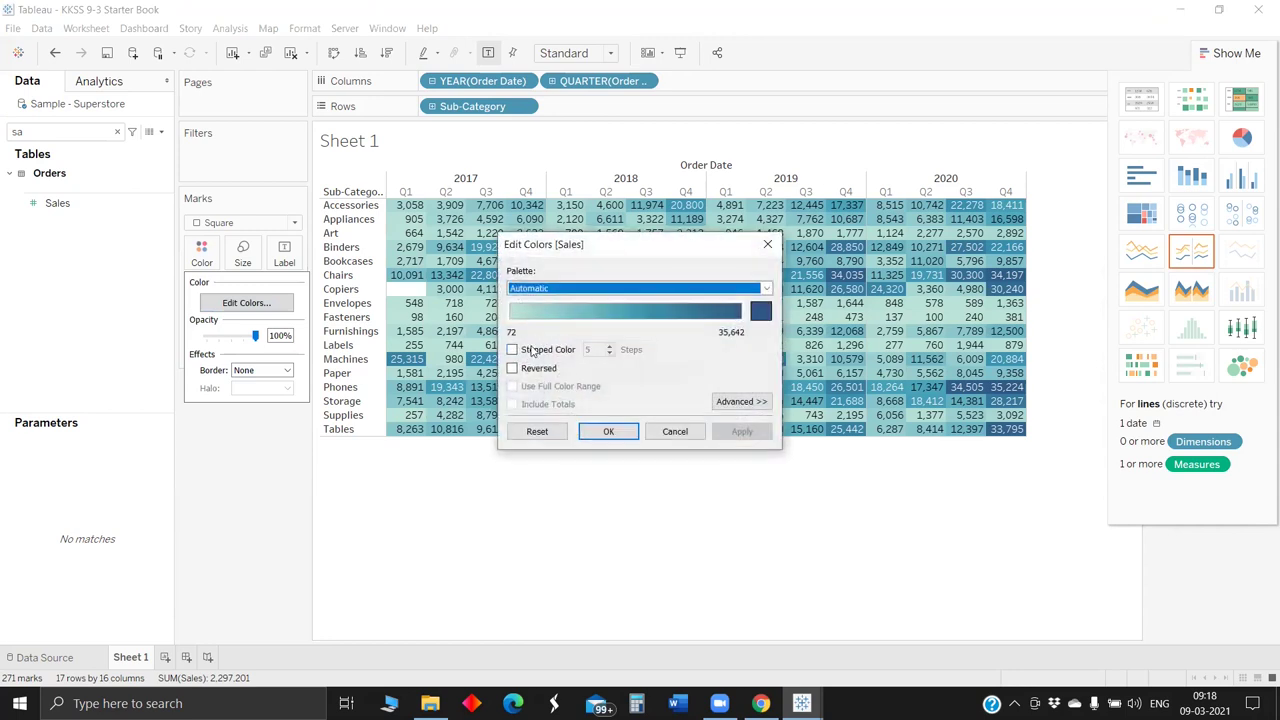
pyautogui.click(535, 355)
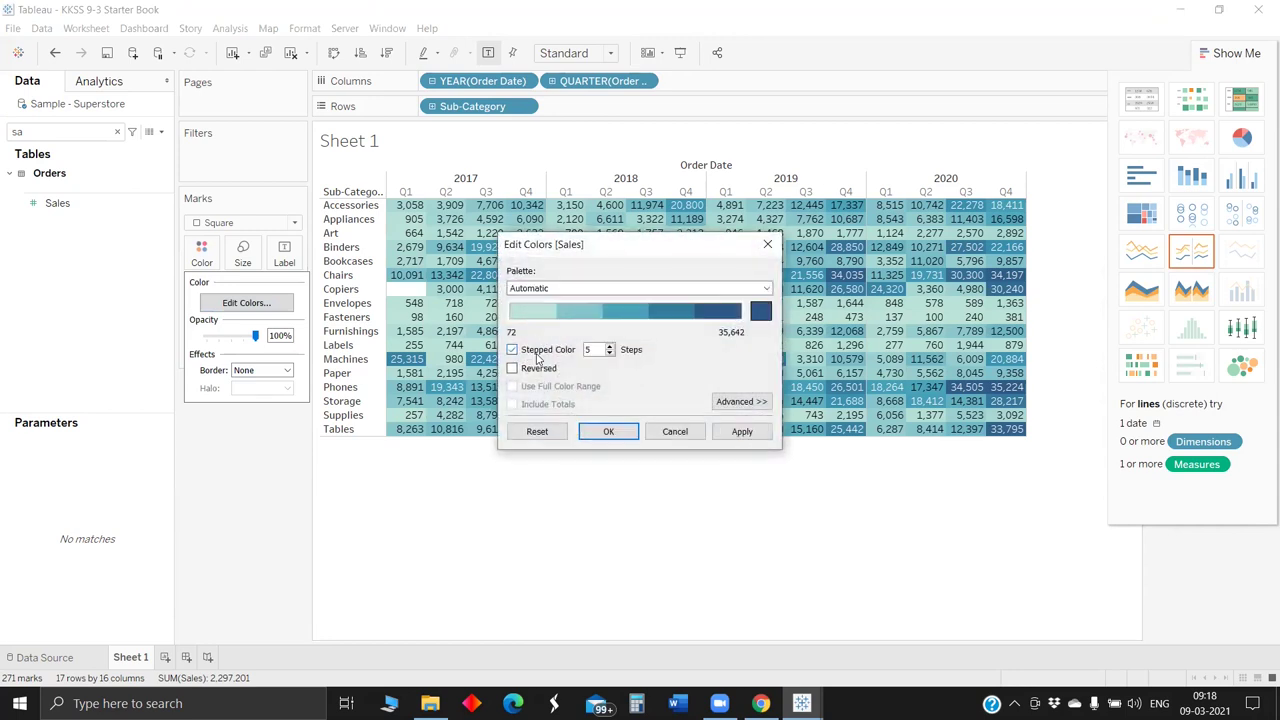
pyautogui.click(610, 345)
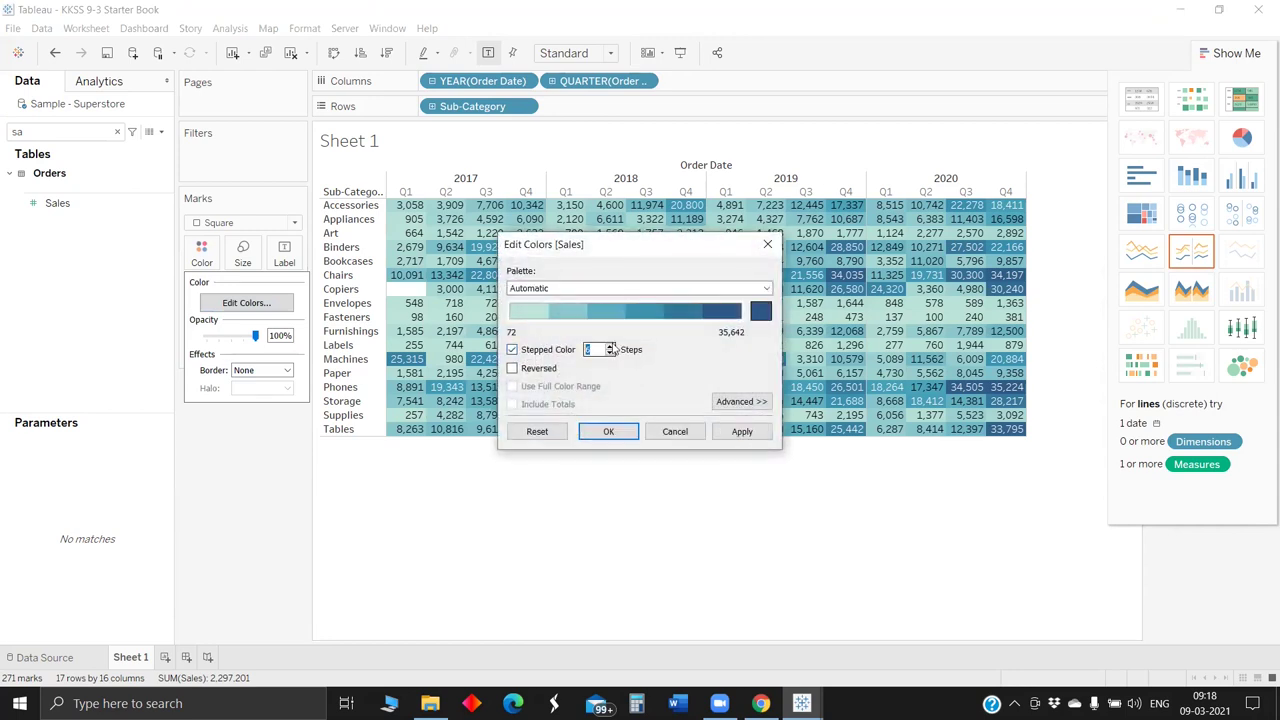
pyautogui.click(722, 436)
pyautogui.click(610, 436)
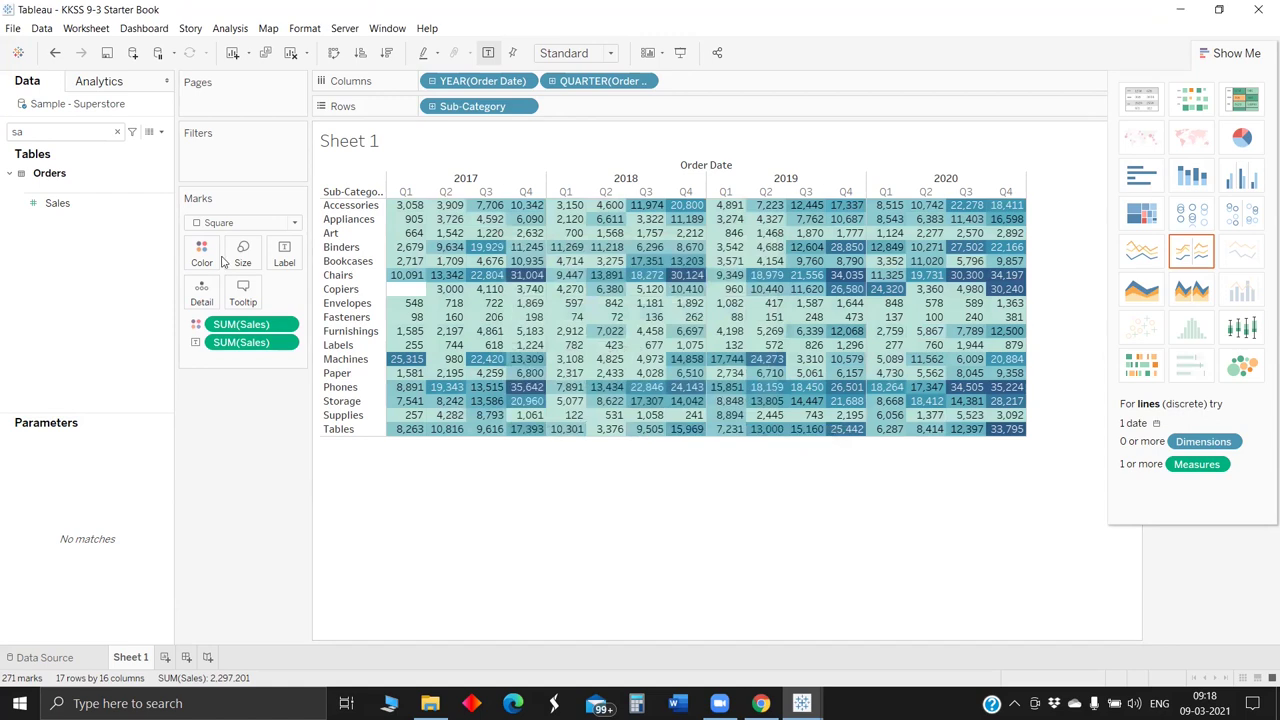
# Step: Clear the field search and create a new calculated field named Max/Min
pyautogui.click(117, 131)
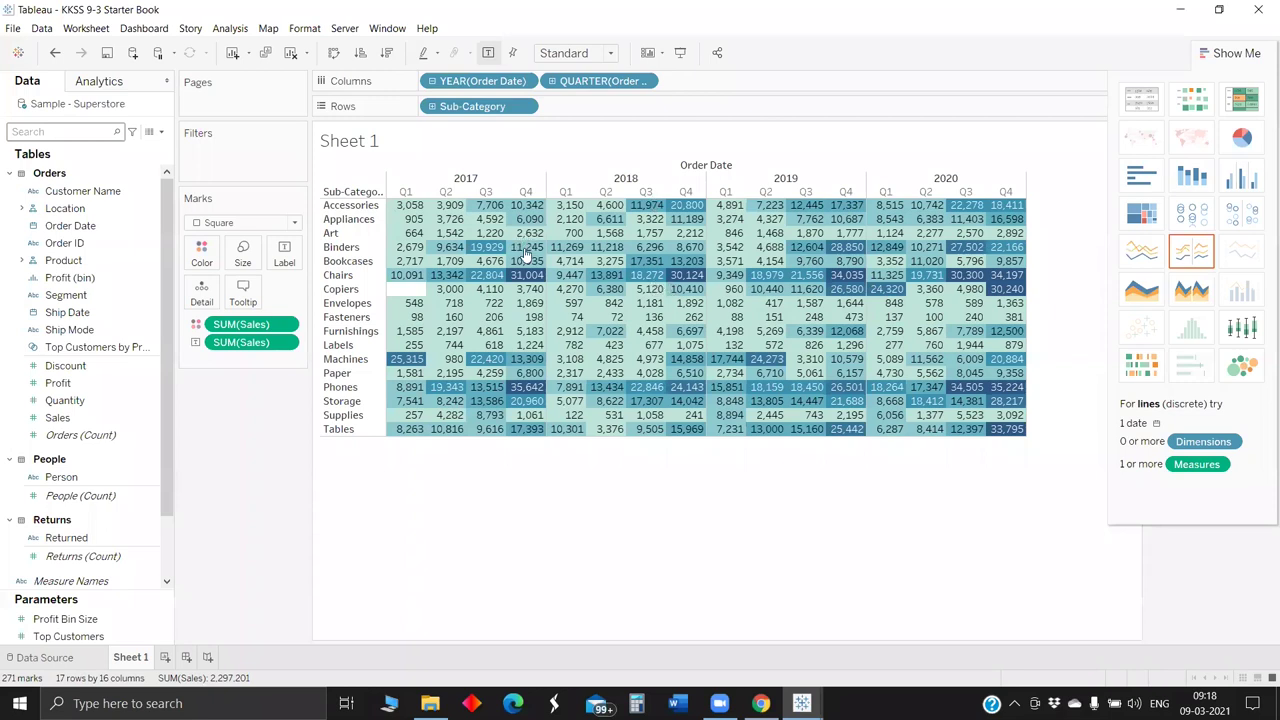
pyautogui.hotkey('ctrl', 'f')
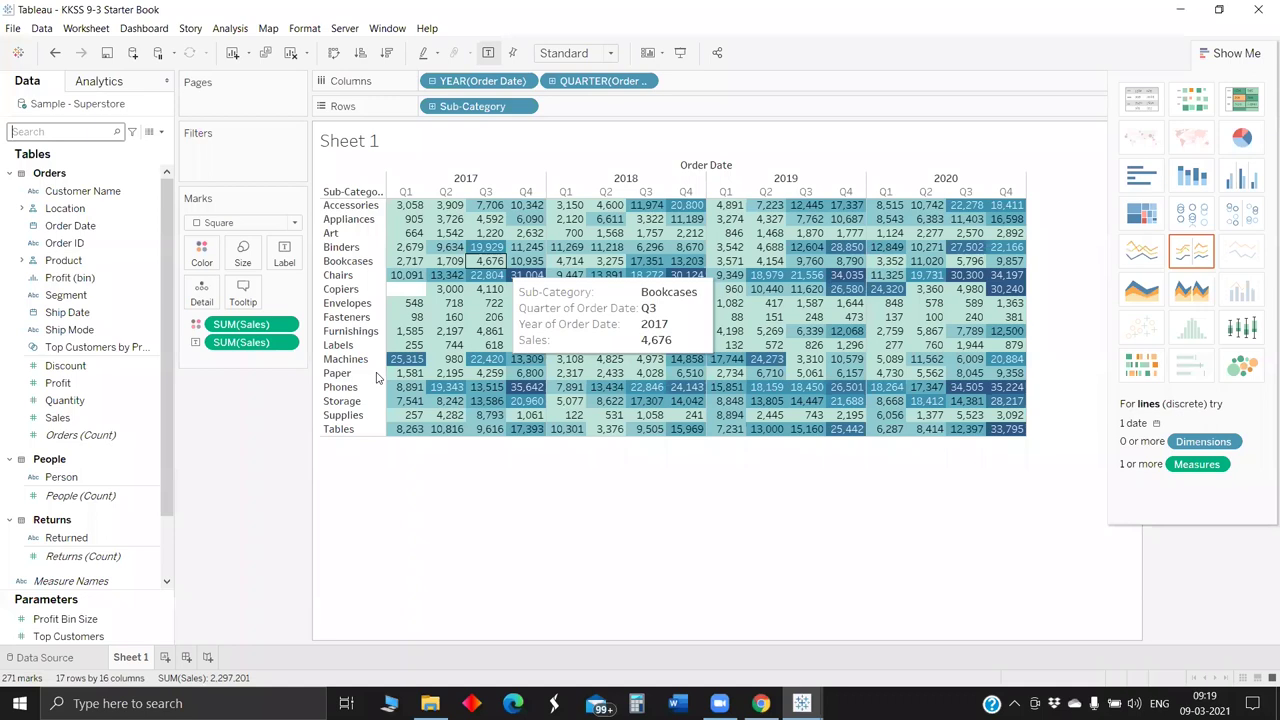
pyautogui.press('BackSpace')
pyautogui.write('Max/Mi')
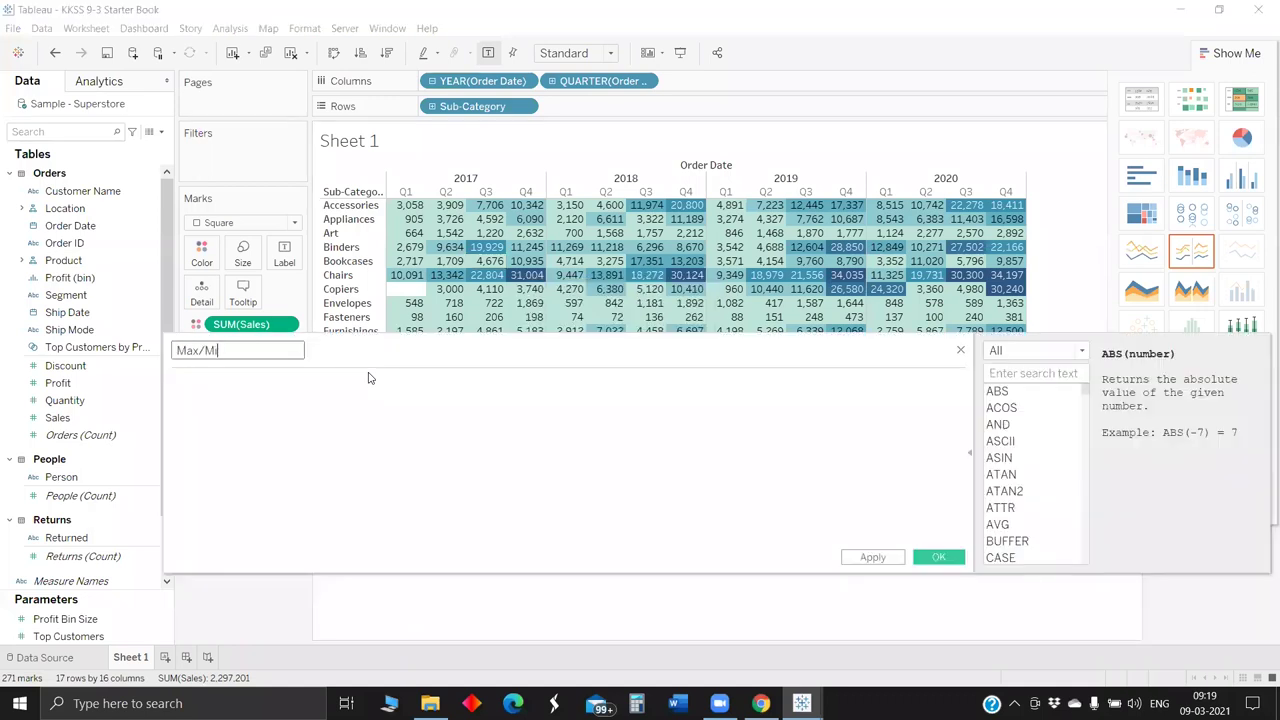
pyautogui.write('n')
# Step: Begin the Max/Min formula with the condition IF WINDOW_MAX(SUM([Sales]))
pyautogui.click(362, 374)
pyautogui.write('if')
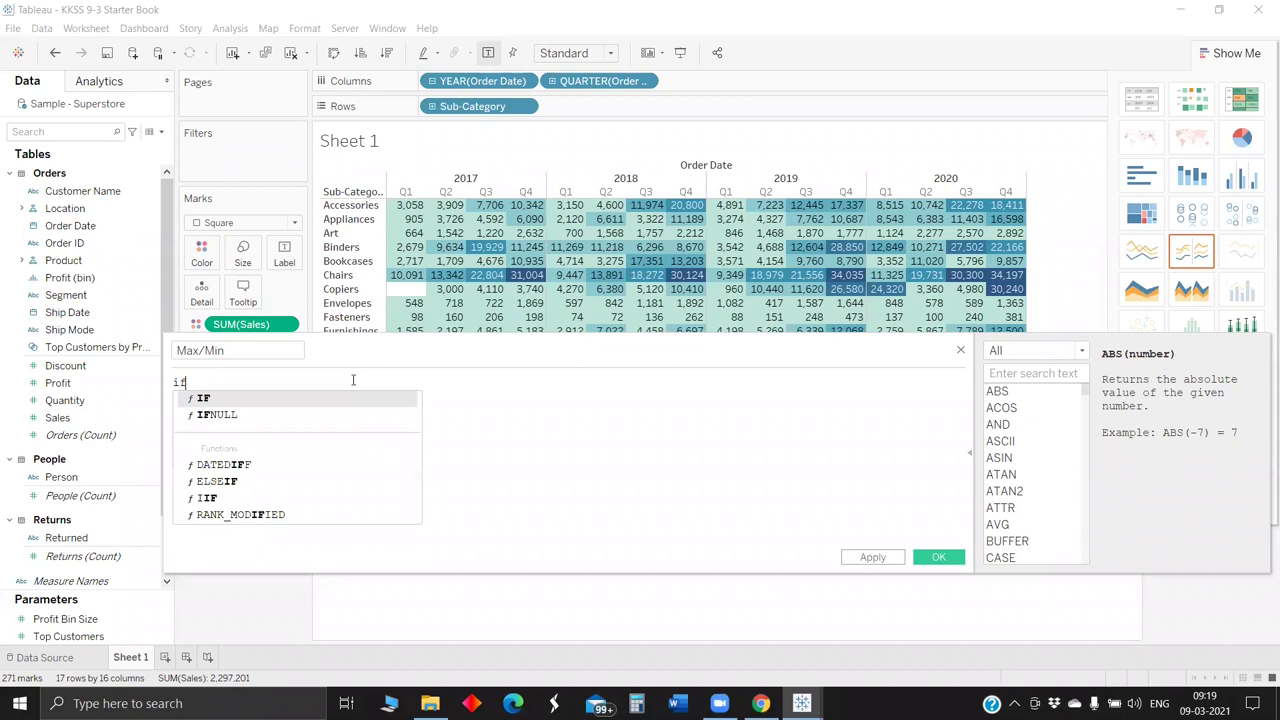
pyautogui.press('Return')
pyautogui.write('w')
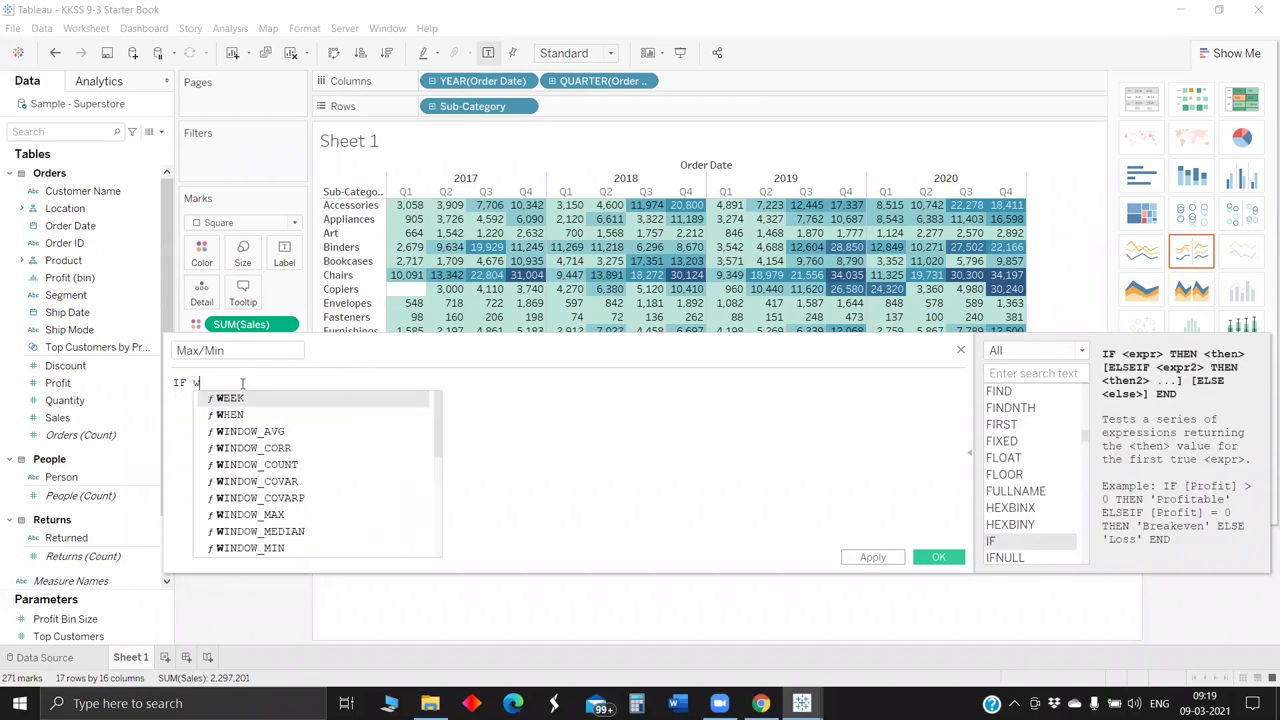
pyautogui.write('in')
pyautogui.press('Return')
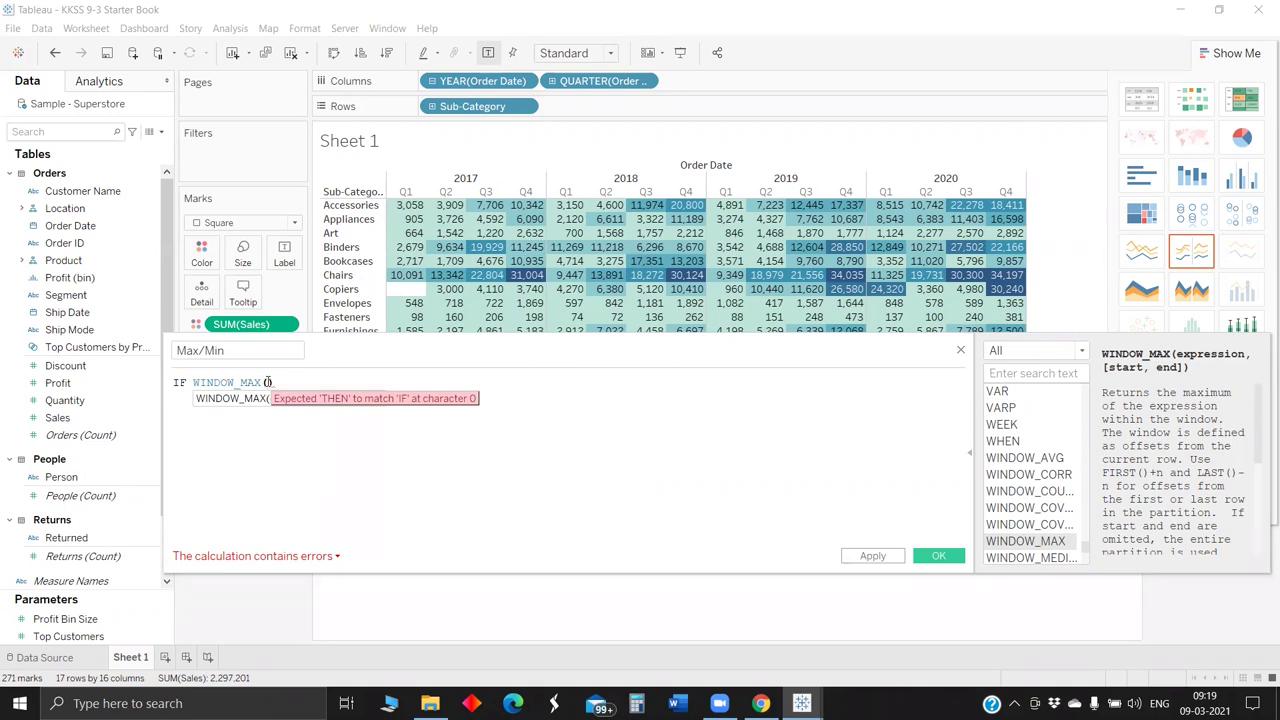
pyautogui.write('SUM')
pyautogui.press('Return')
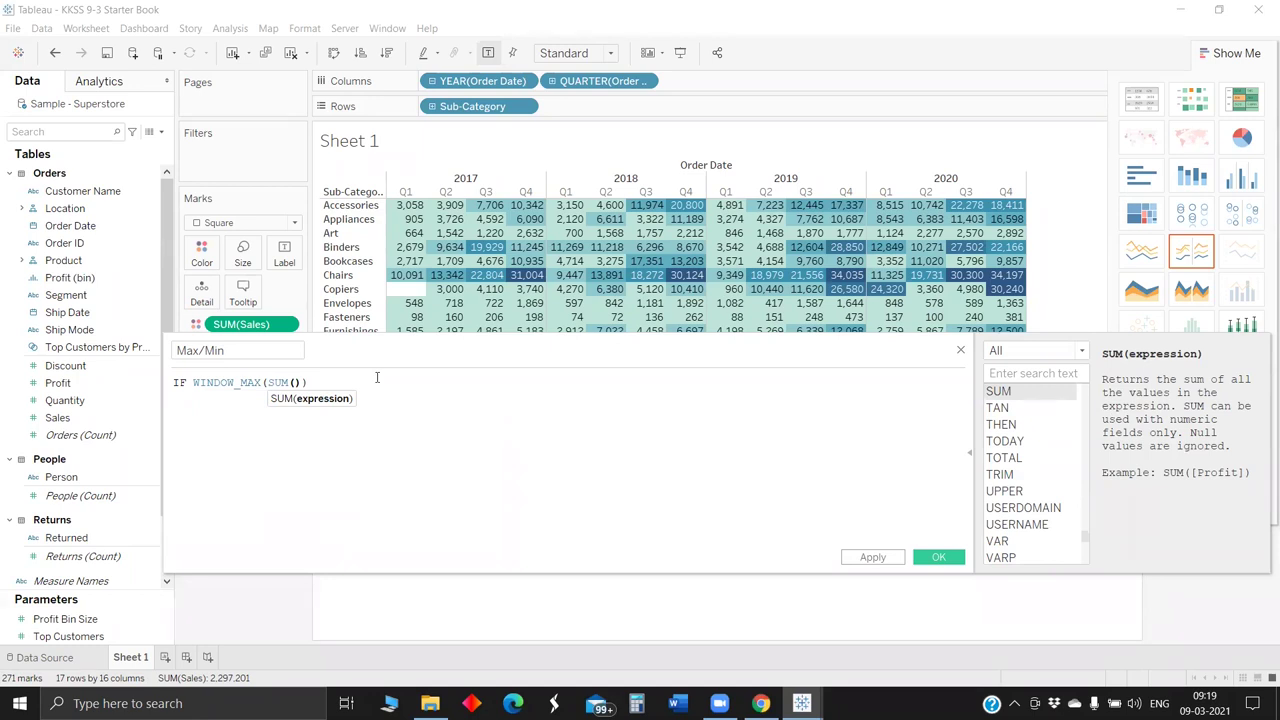
pyautogui.write('[Sales]')
pyautogui.press('End')
# Step: Complete the condition with =SUM([Sales]) and add the line THEN "Max"
pyautogui.write('=su')
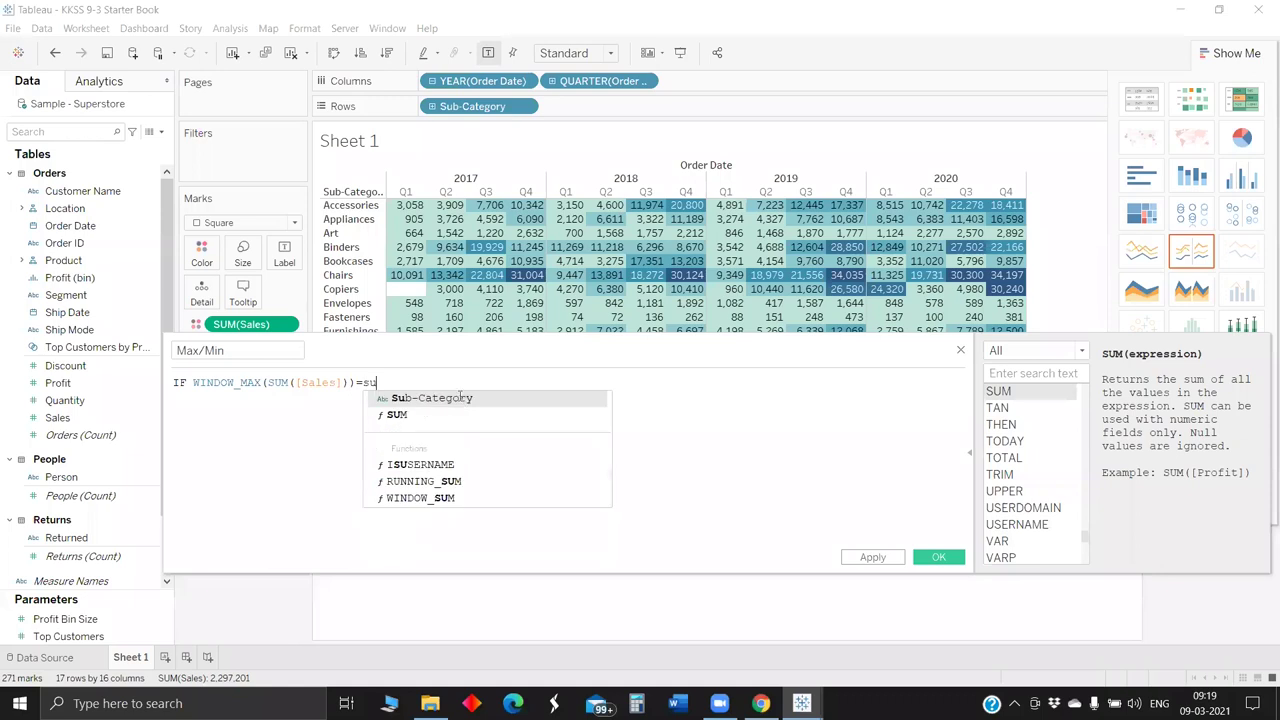
pyautogui.click(458, 414)
pyautogui.write('sale')
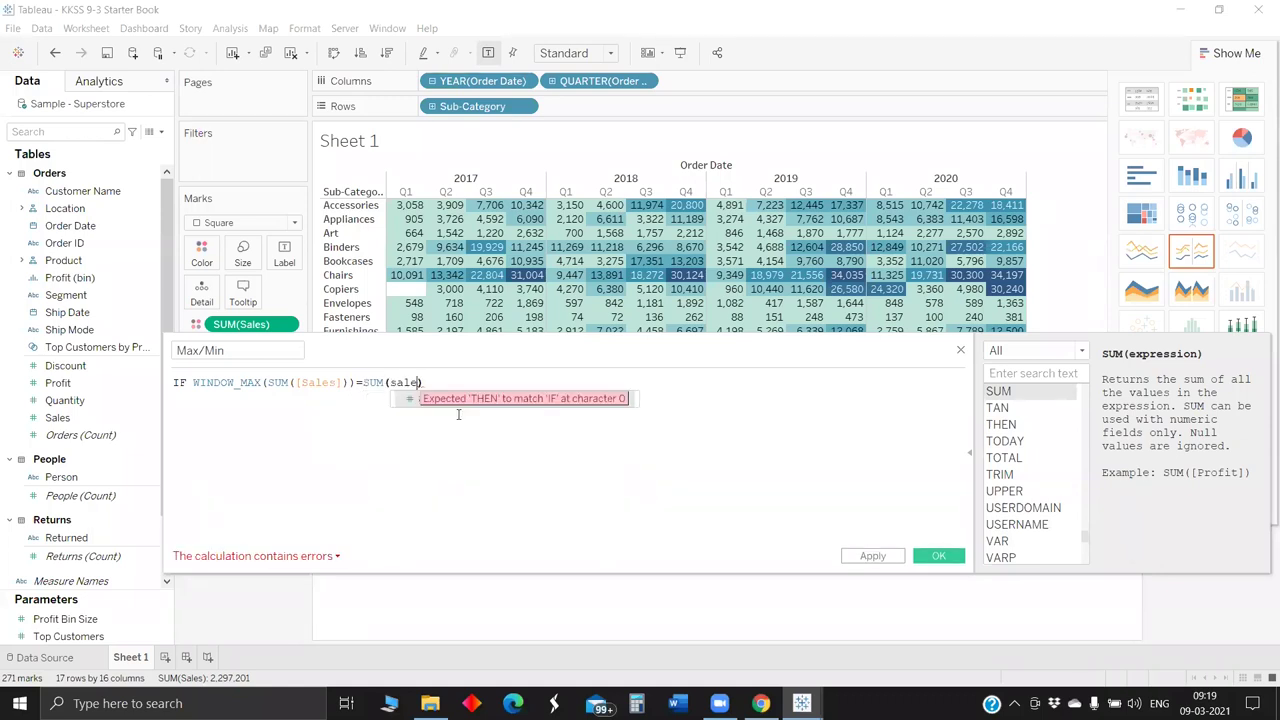
pyautogui.press('Return')
pyautogui.press('Right')
pyautogui.press('Return')
pyautogui.write('THEN "Max')
pyautogui.write('"')
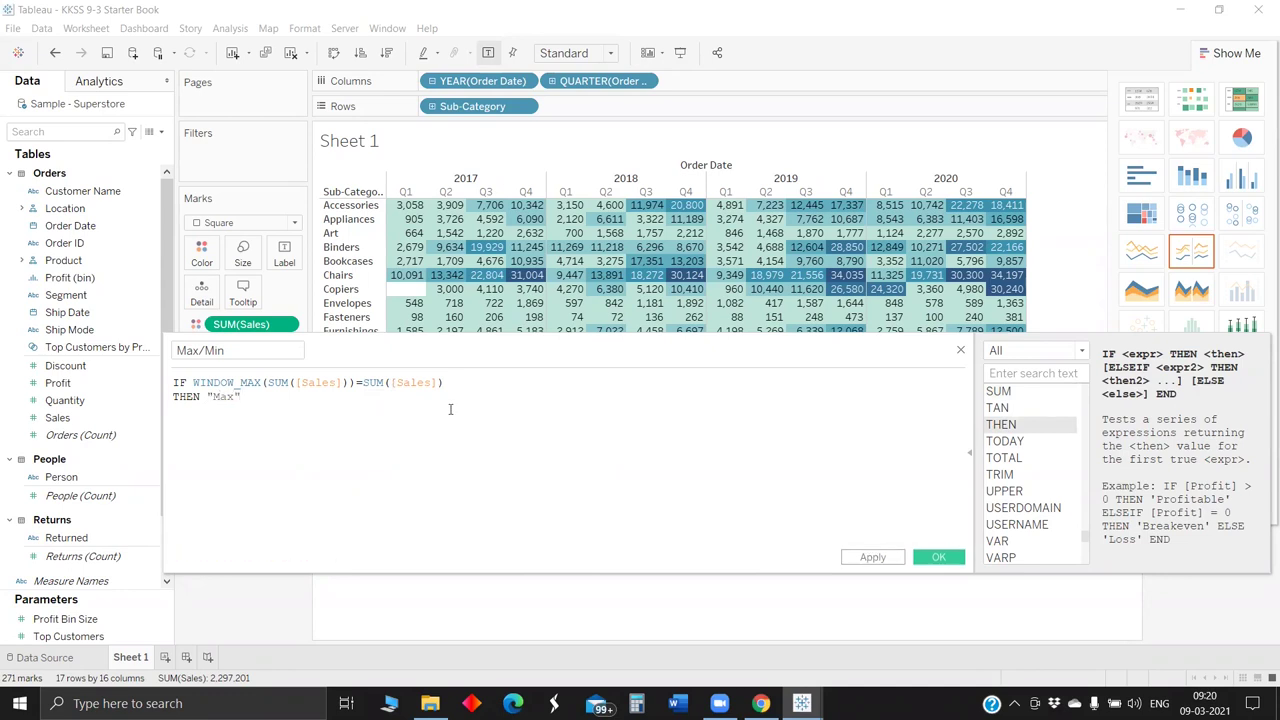
# Step: Duplicate both formula lines below the first condition and turn the copied IF into ELSEIF
pyautogui.hotkey('ctrl', 'a')
pyautogui.hotkey('ctrl', 'c')
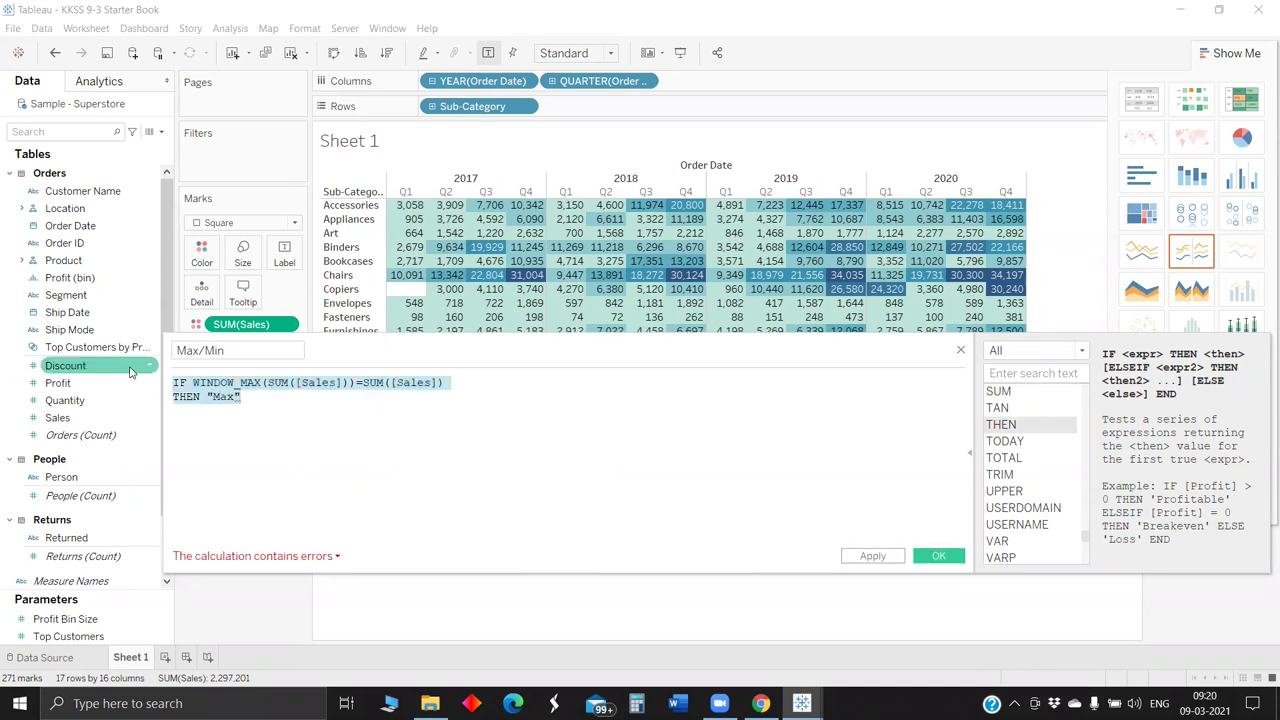
pyautogui.click(267, 398)
pyautogui.press('Return')
pyautogui.hotkey('ctrl', 'v')
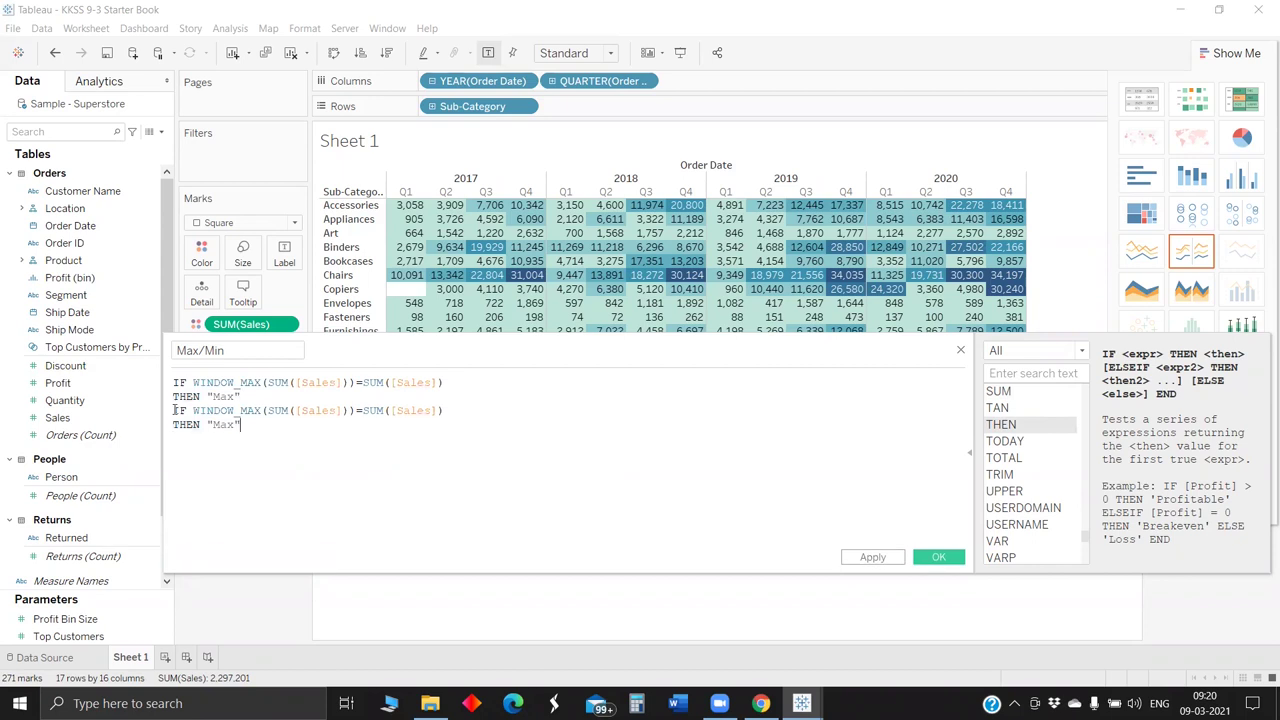
pyautogui.write('els')
pyautogui.click(216, 442)
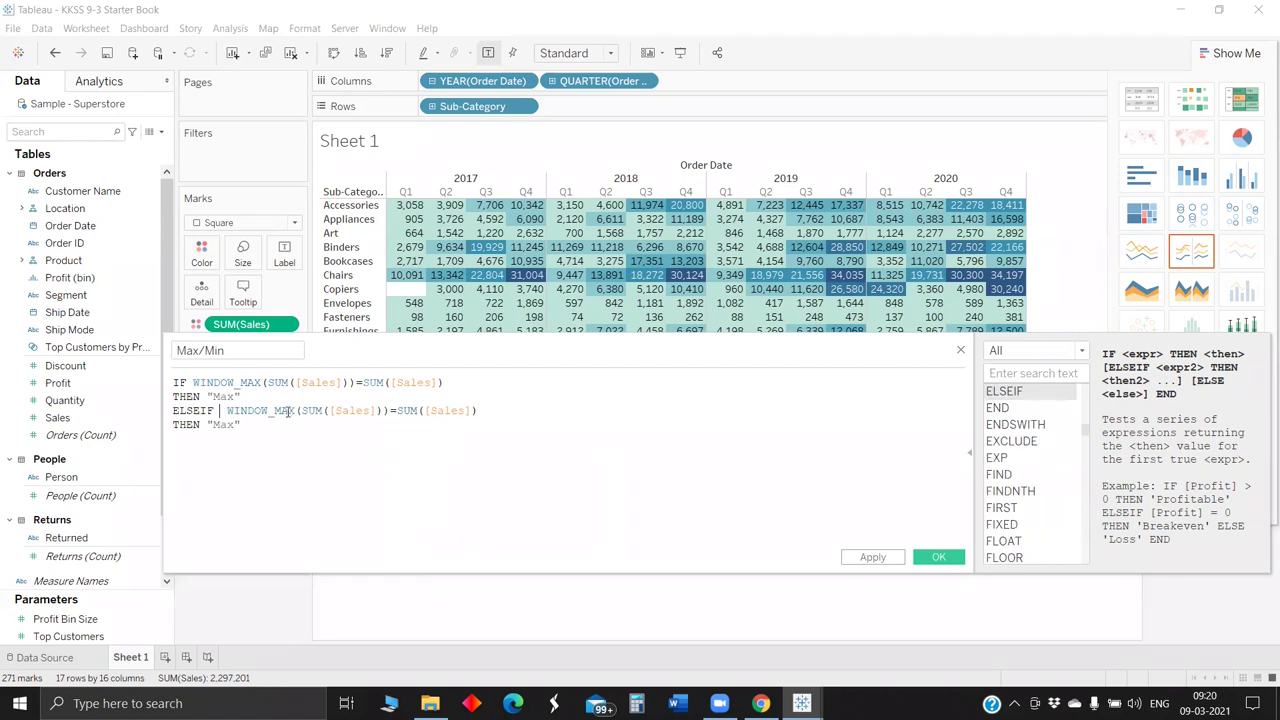
# Step: Change the ELSEIF branch to use WINDOW_MIN and return "Min"
pyautogui.click(279, 410)
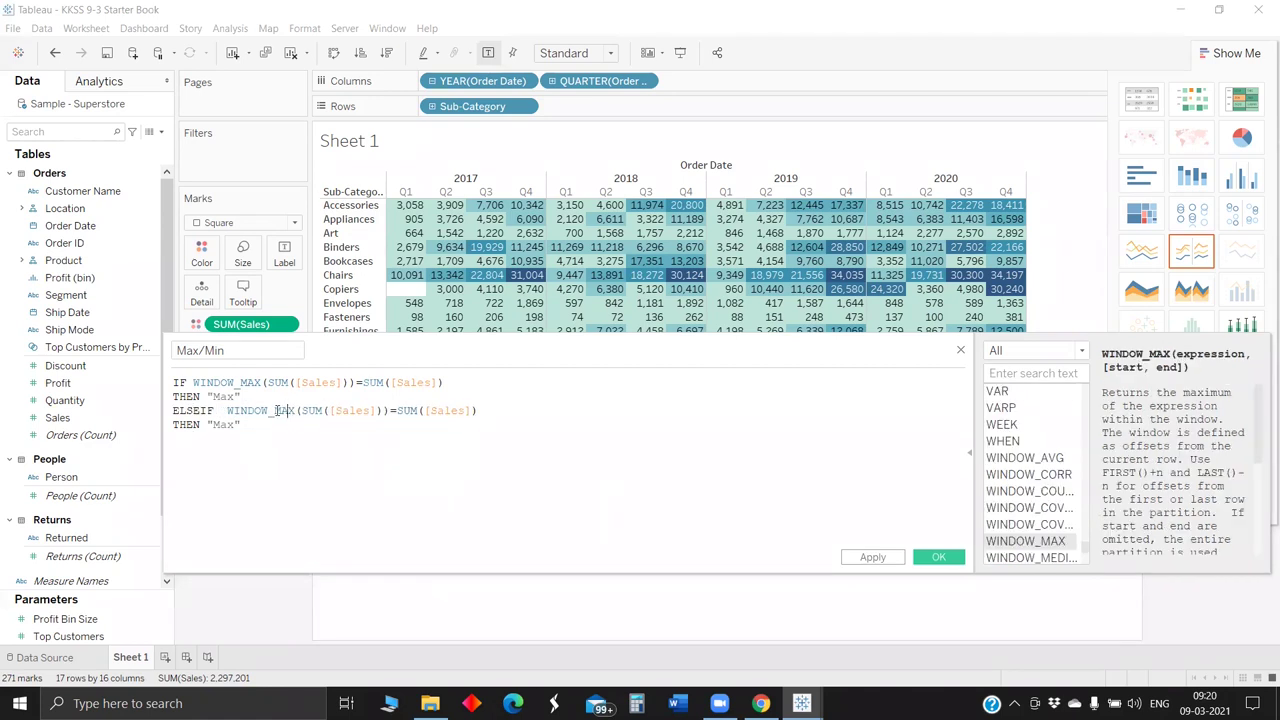
pyautogui.doubleClick(279, 410)
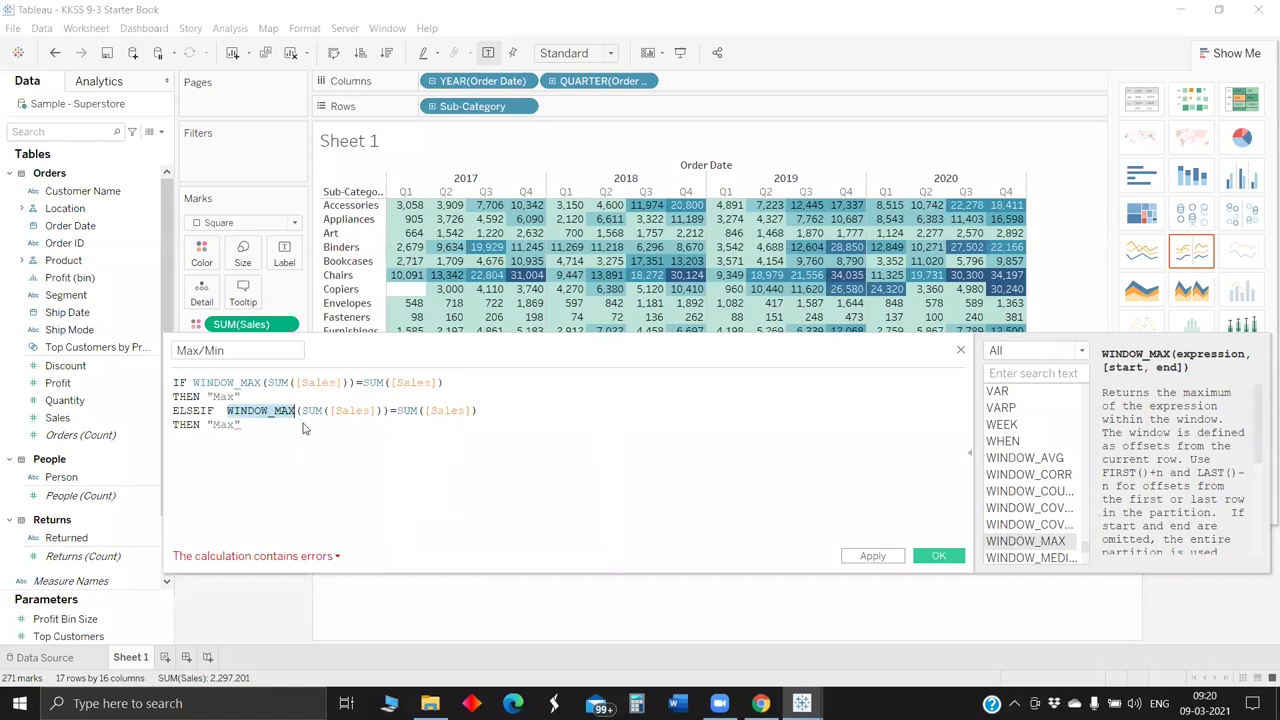
pyautogui.press('Right')
pyautogui.hotkey('shift', 'Left')
pyautogui.hotkey('shift', 'Left')
pyautogui.hotkey('shift', 'Left')
pyautogui.write('MIN')
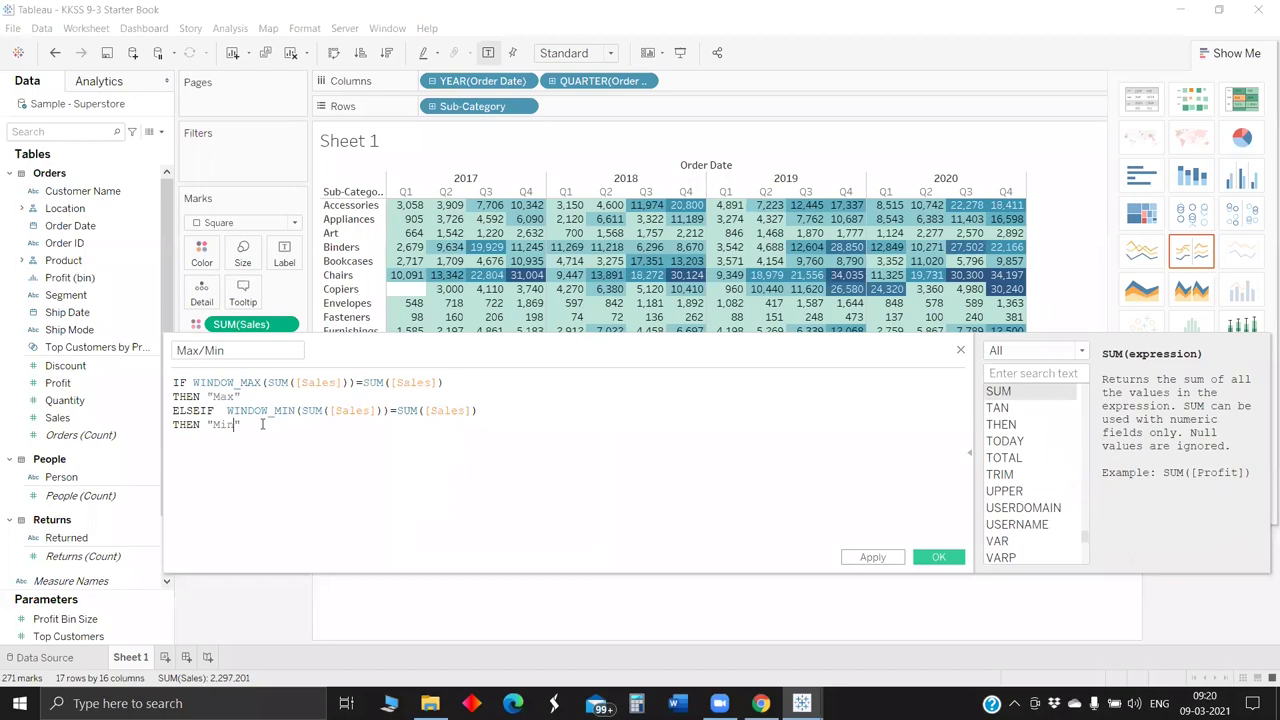
# Step: Finish the formula with an else branch returning an empty string, followed by END
pyautogui.click(263, 424)
pyautogui.press('Return')
pyautogui.write('else""')
pyautogui.press('Return')
pyautogui.write('END')
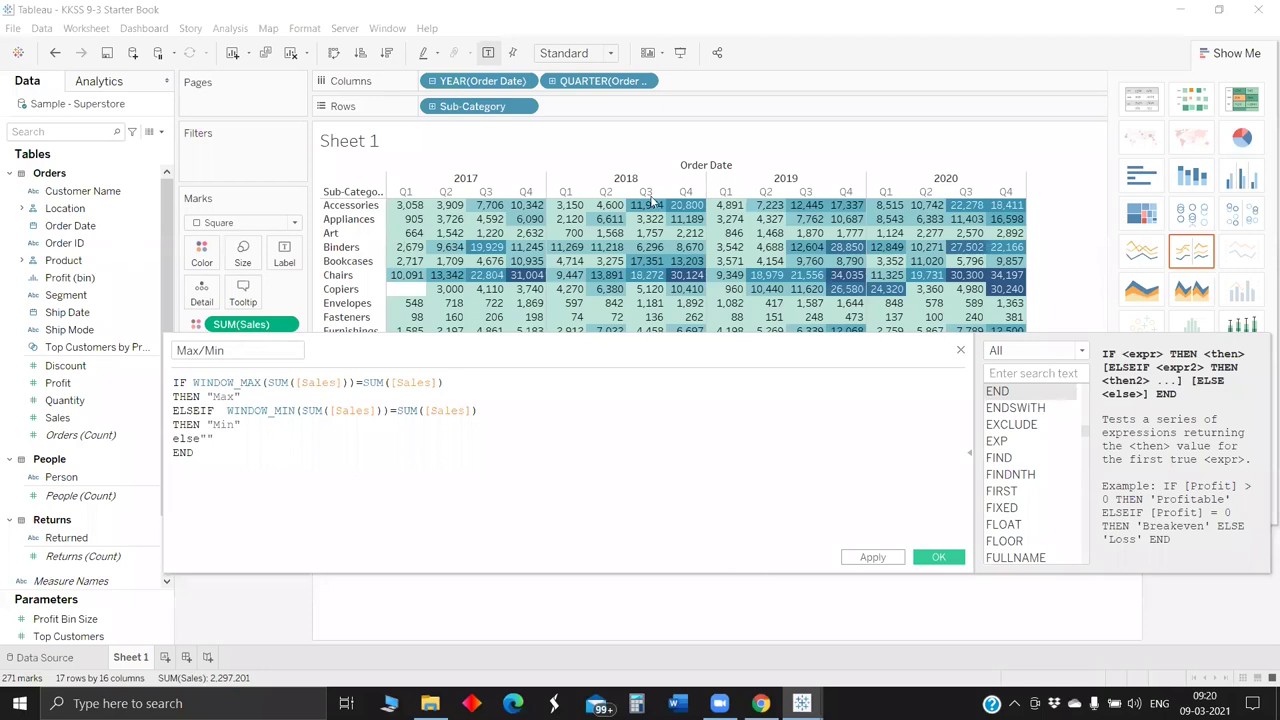
# Step: Save the calculation and colour the marks by Max/Min in place of SUM(Sales)
pyautogui.click(1245, 107)
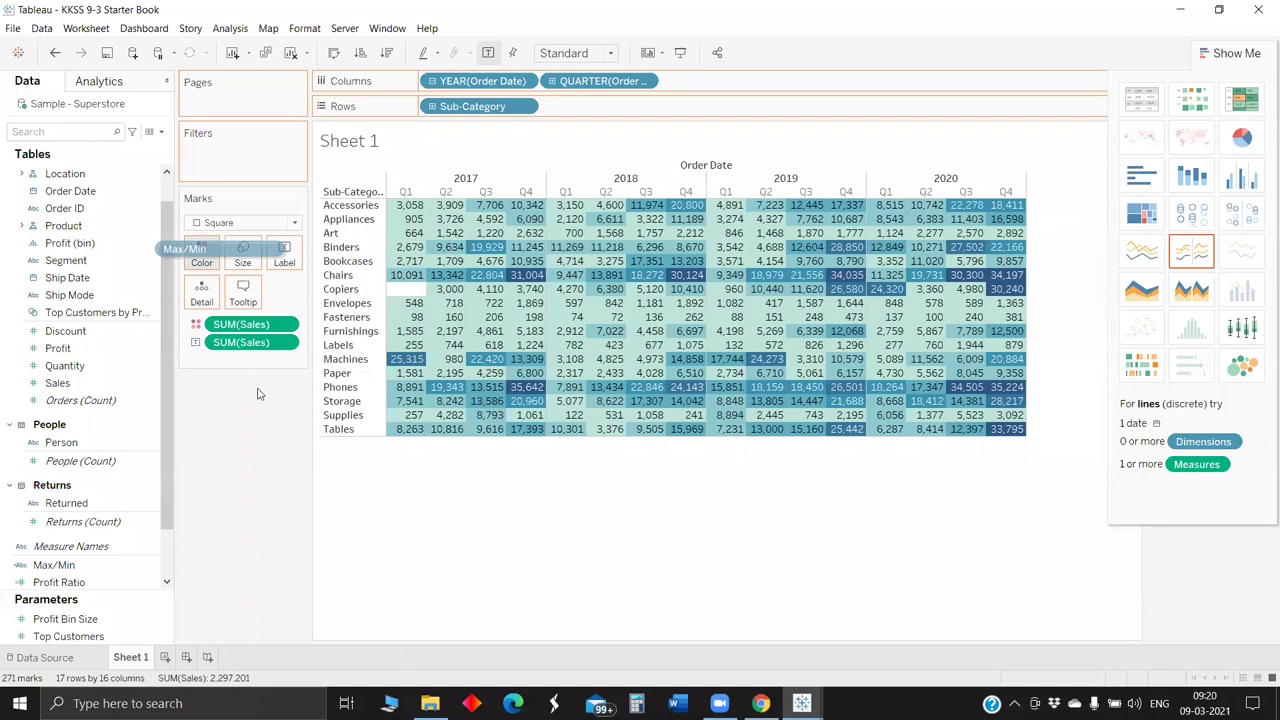
pyautogui.moveTo(242, 342); pyautogui.dragTo(242, 328)
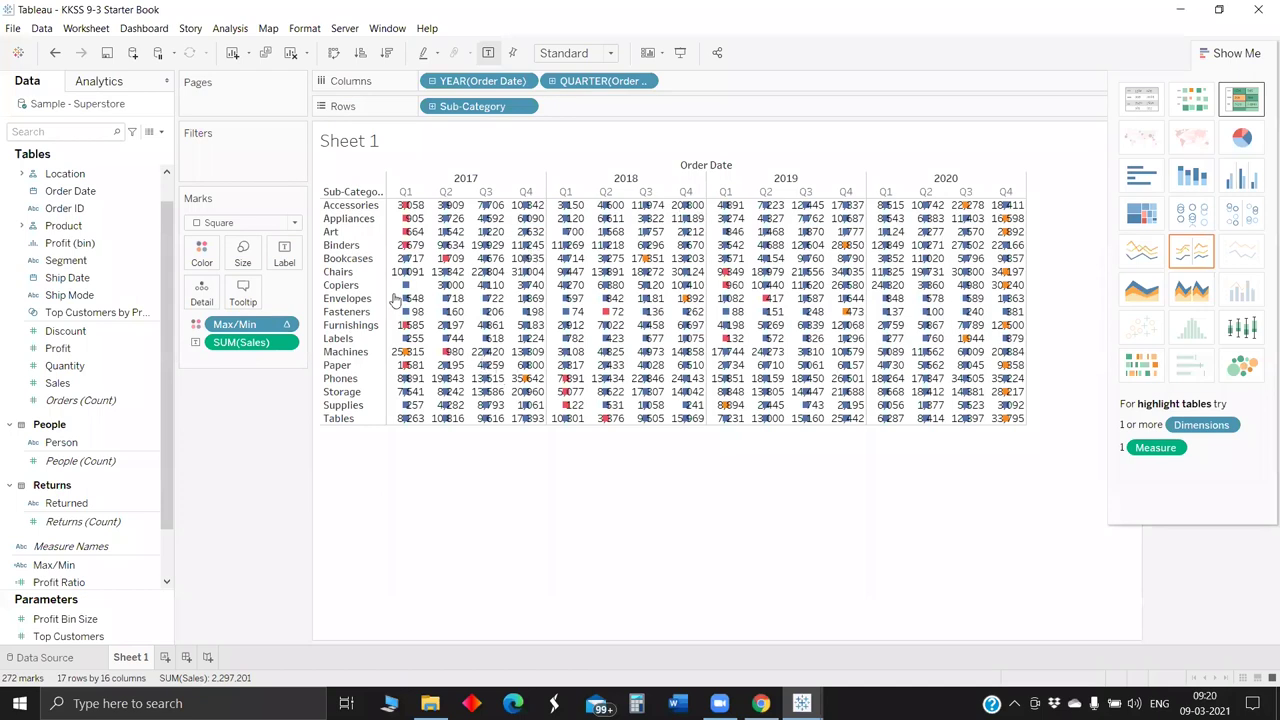
# Step: Undo and redo the Max/Min colouring to compare the table with and without it
pyautogui.hotkey('ctrl', 'z')
pyautogui.hotkey('ctrl', 'y')
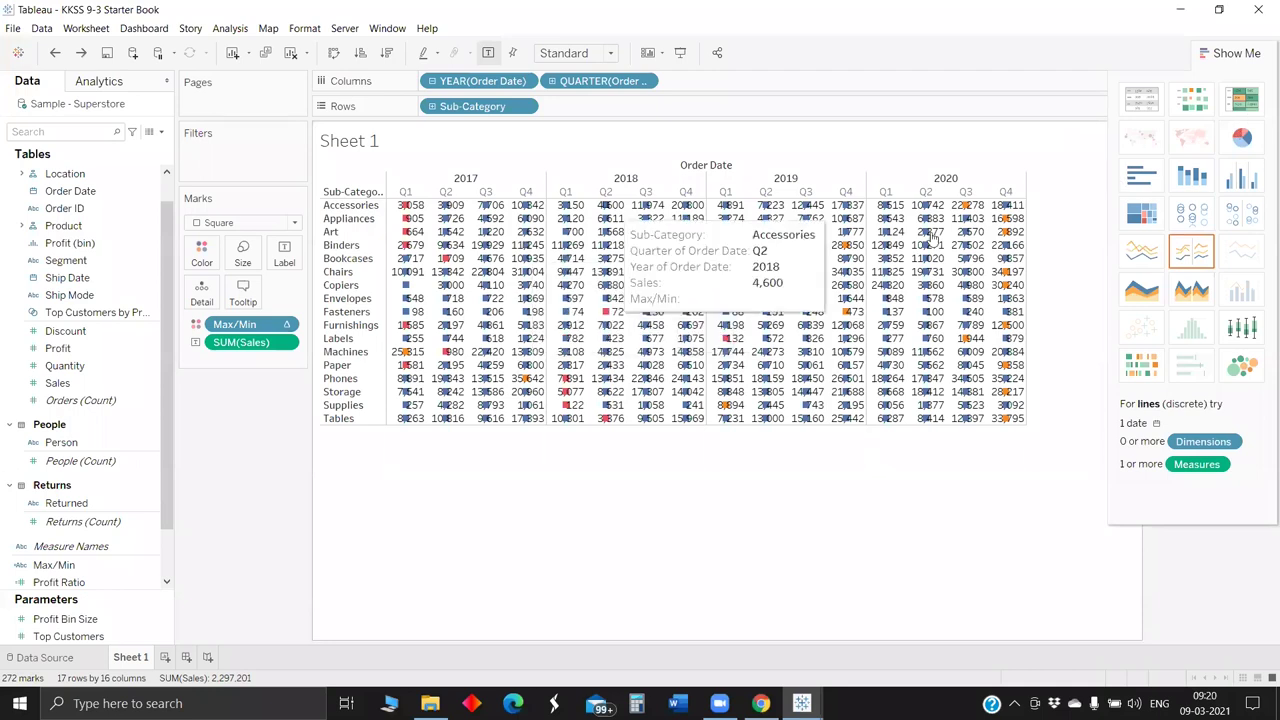
pyautogui.hotkey('ctrl', 'z')
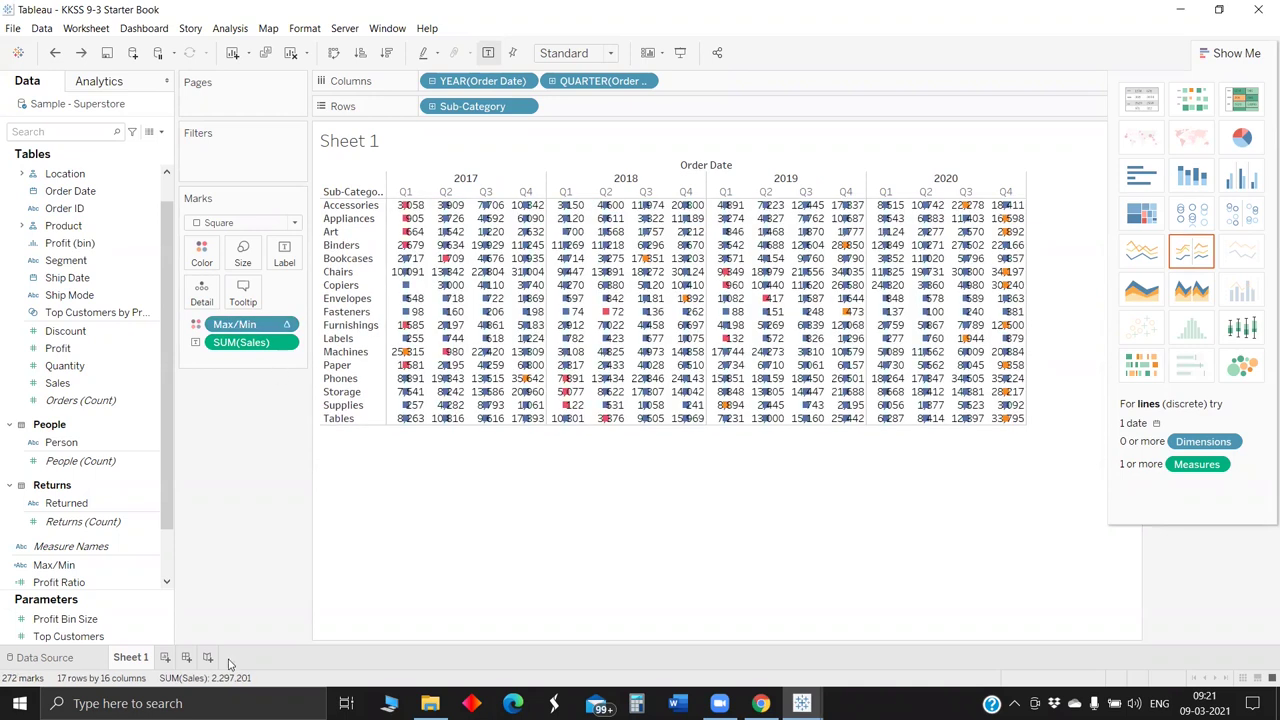
# Step: Search Windows for PowerPoint and open it
pyautogui.press('super+s')
pyautogui.click(180, 703)
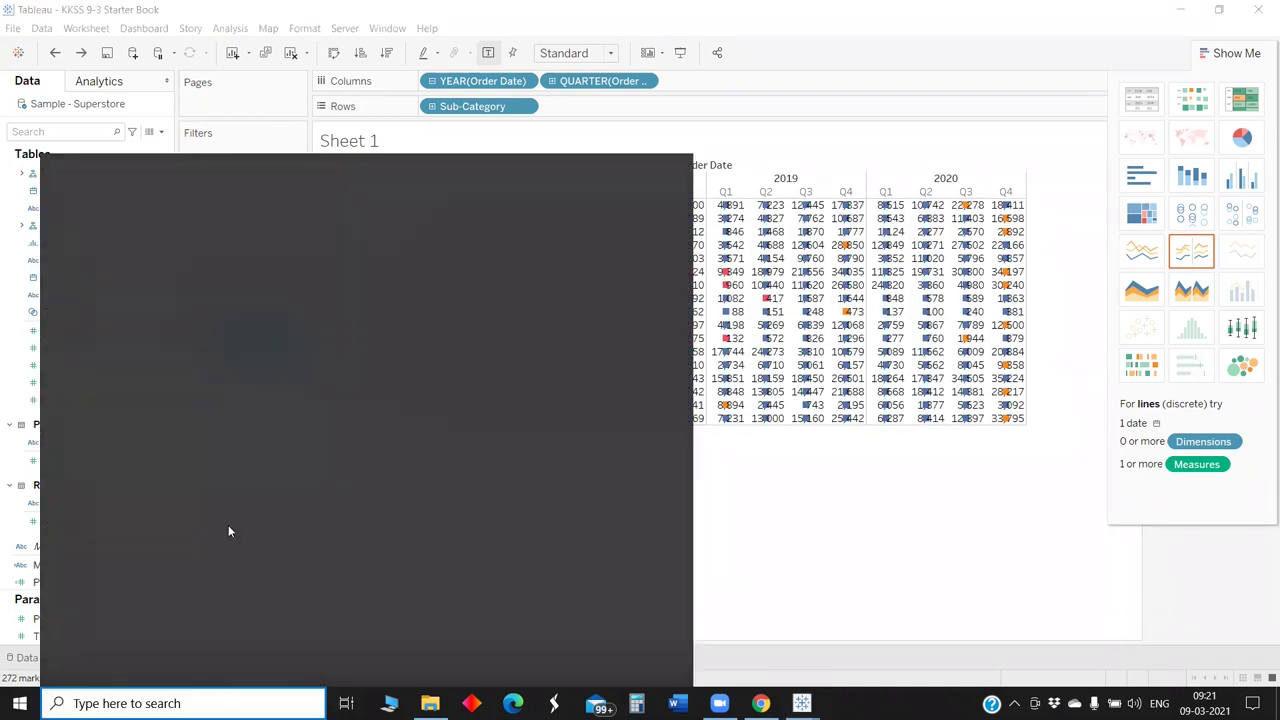
pyautogui.write('powe')
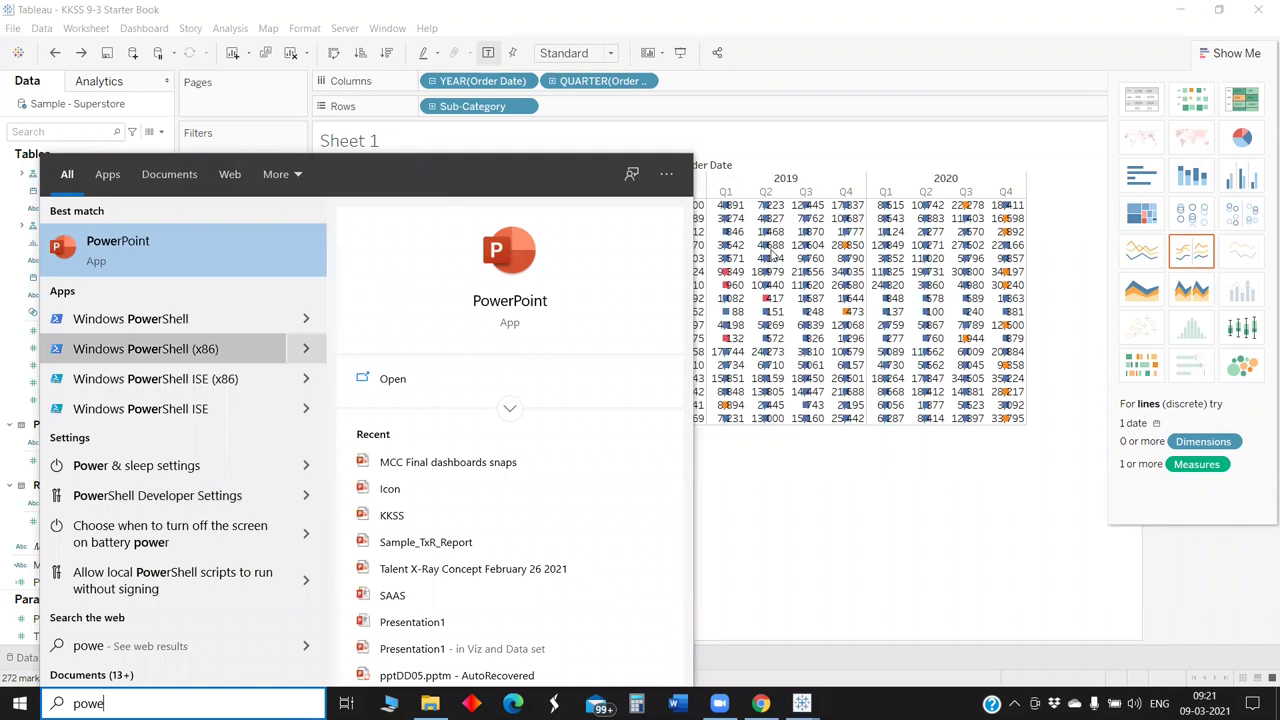
pyautogui.click(234, 268)
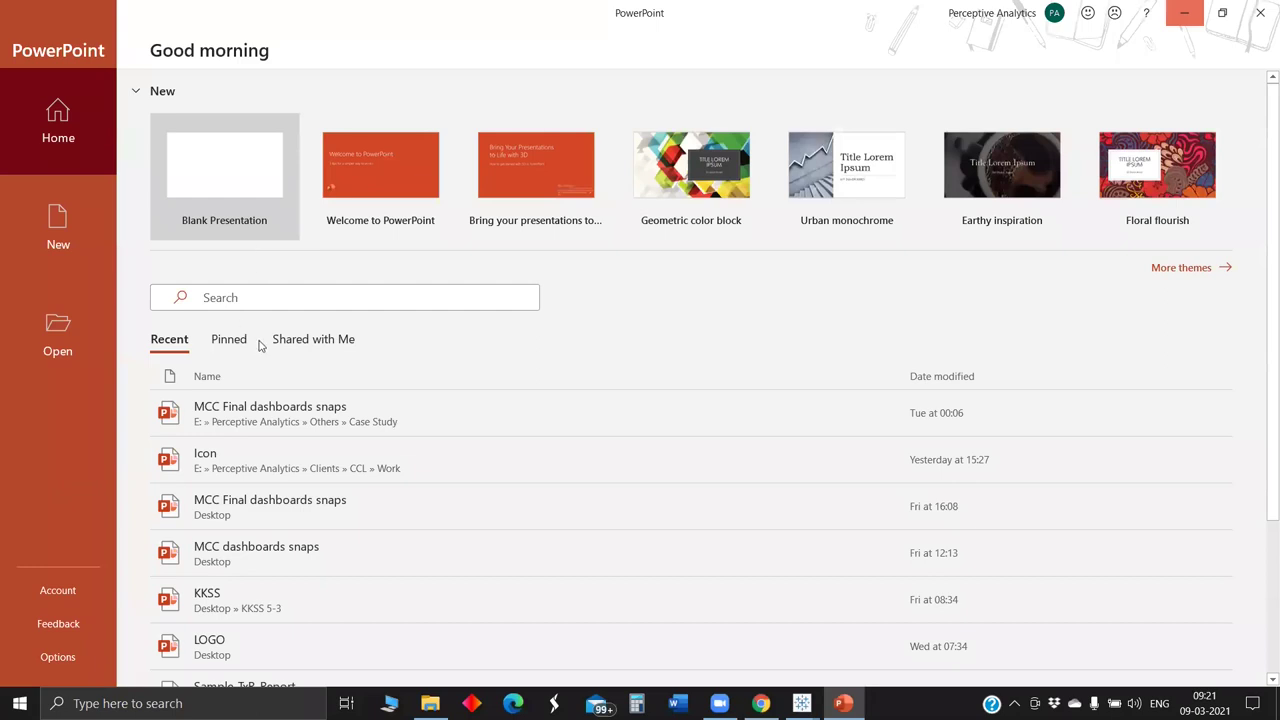
# Step: Switch to Tableau and look over the default shapes in the Edit Shape dialog, closing it without changes
pyautogui.hotkey('alt', 'Tab')
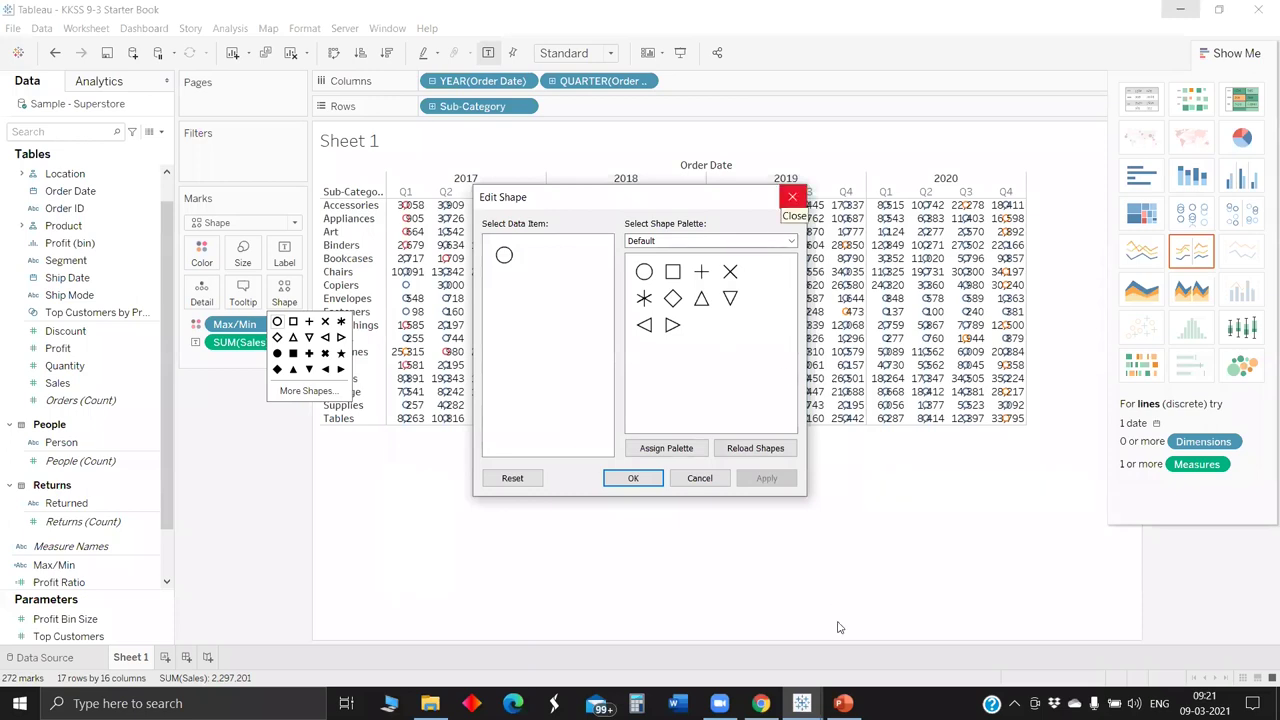
pyautogui.click(792, 197)
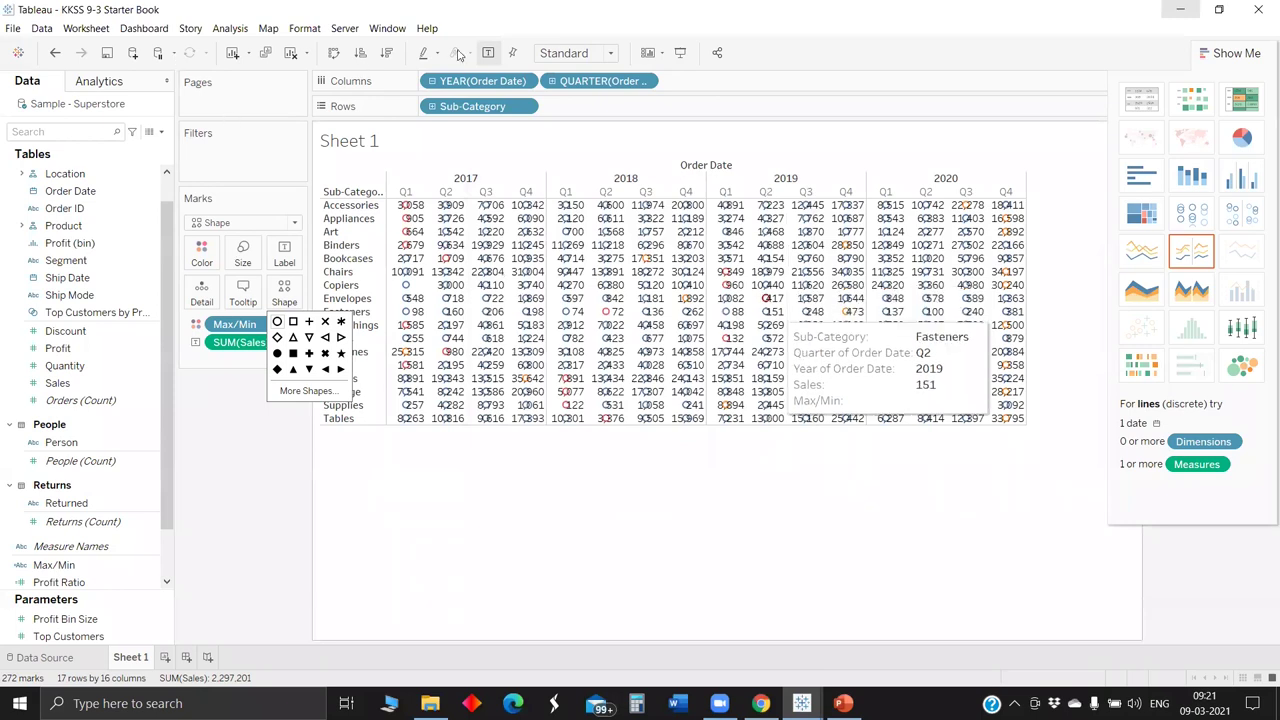
# Step: Return to PowerPoint and draw a rectangle about 4.39 cm wide and 1.36 cm high in a blank presentation
pyautogui.hotkey('alt', 'Tab')
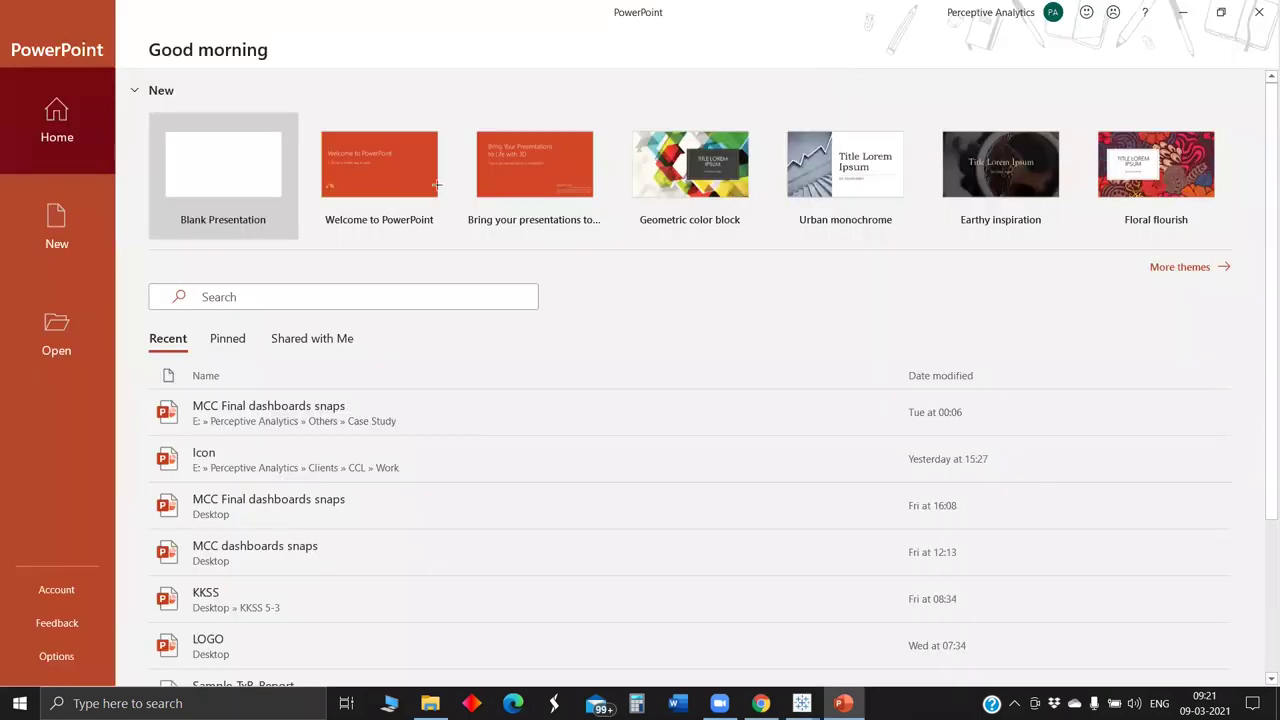
pyautogui.press('Return')
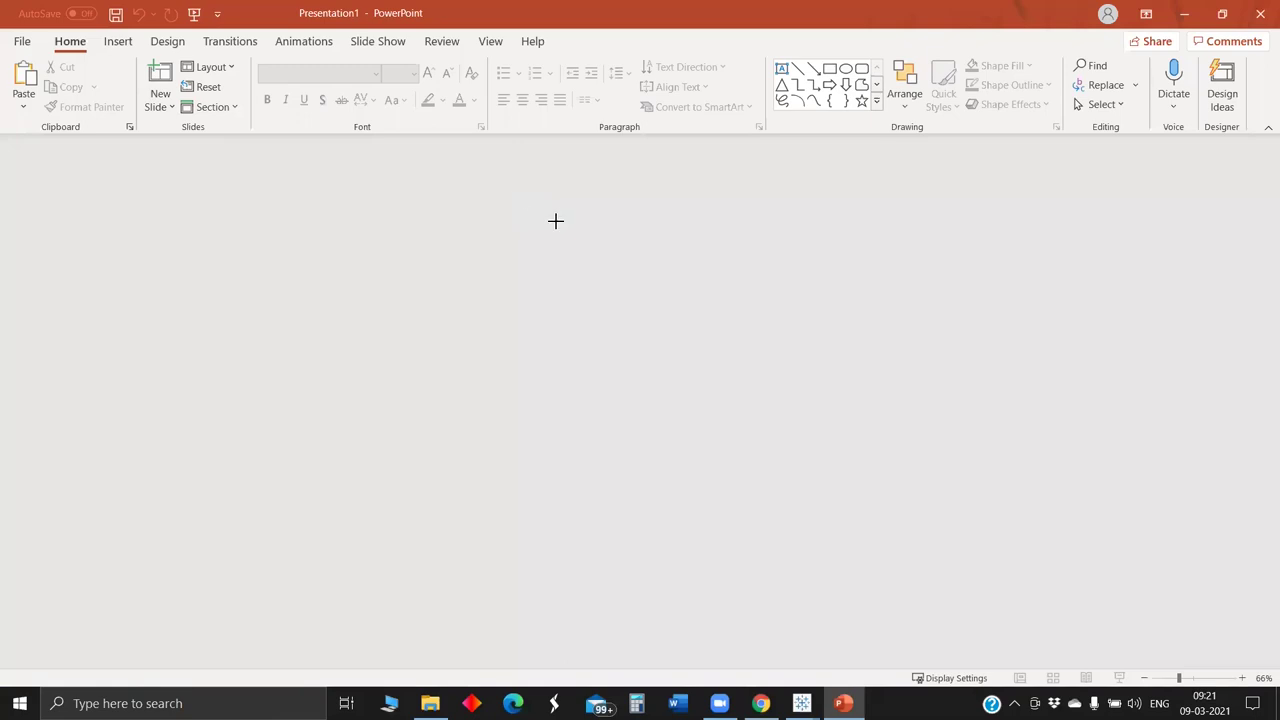
pyautogui.moveTo(438, 185); pyautogui.dragTo(556, 221)
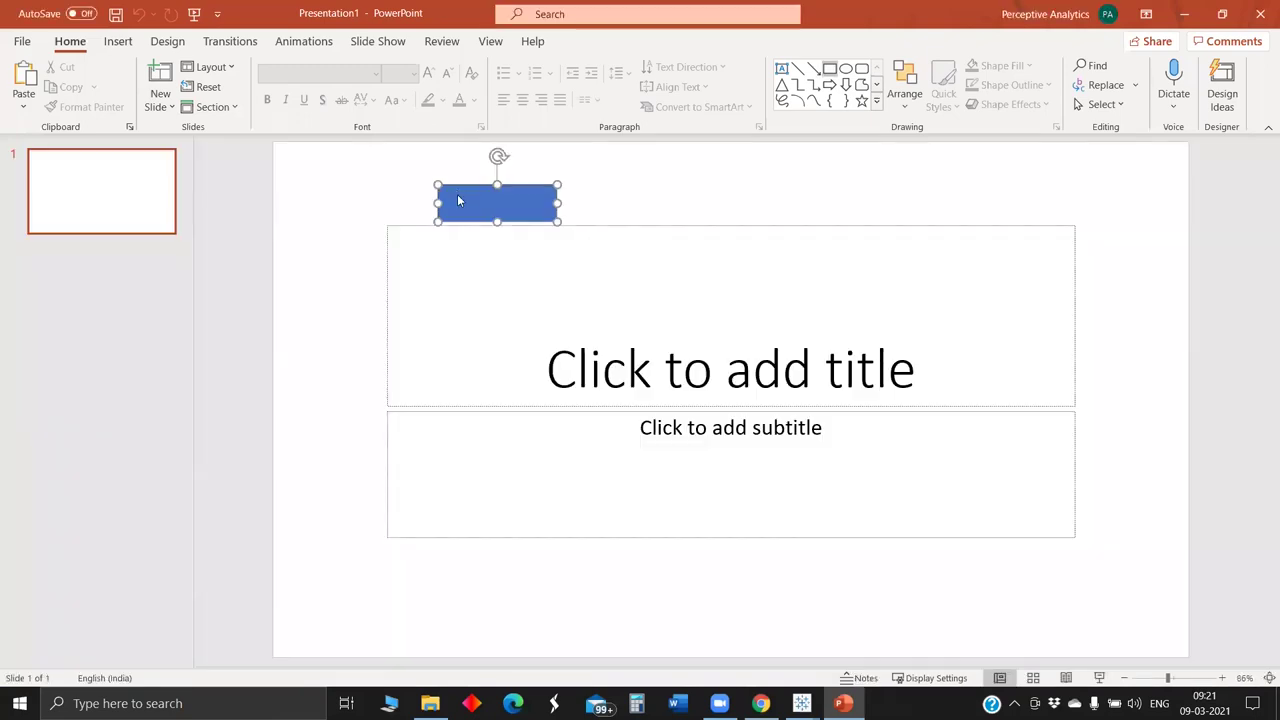
# Step: Start saving the rectangle as a picture and browse to the Shapes folder in Documents > My Tableau Repository
pyautogui.rightClick(458, 196)
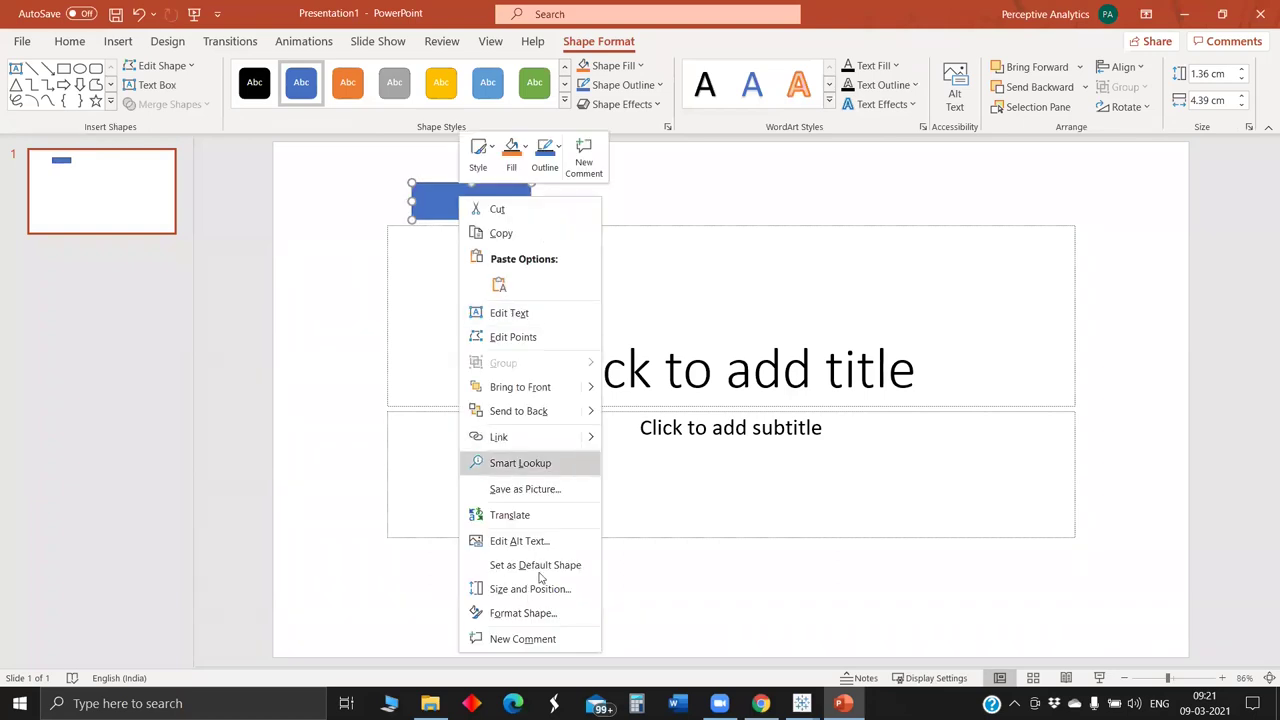
pyautogui.click(550, 489)
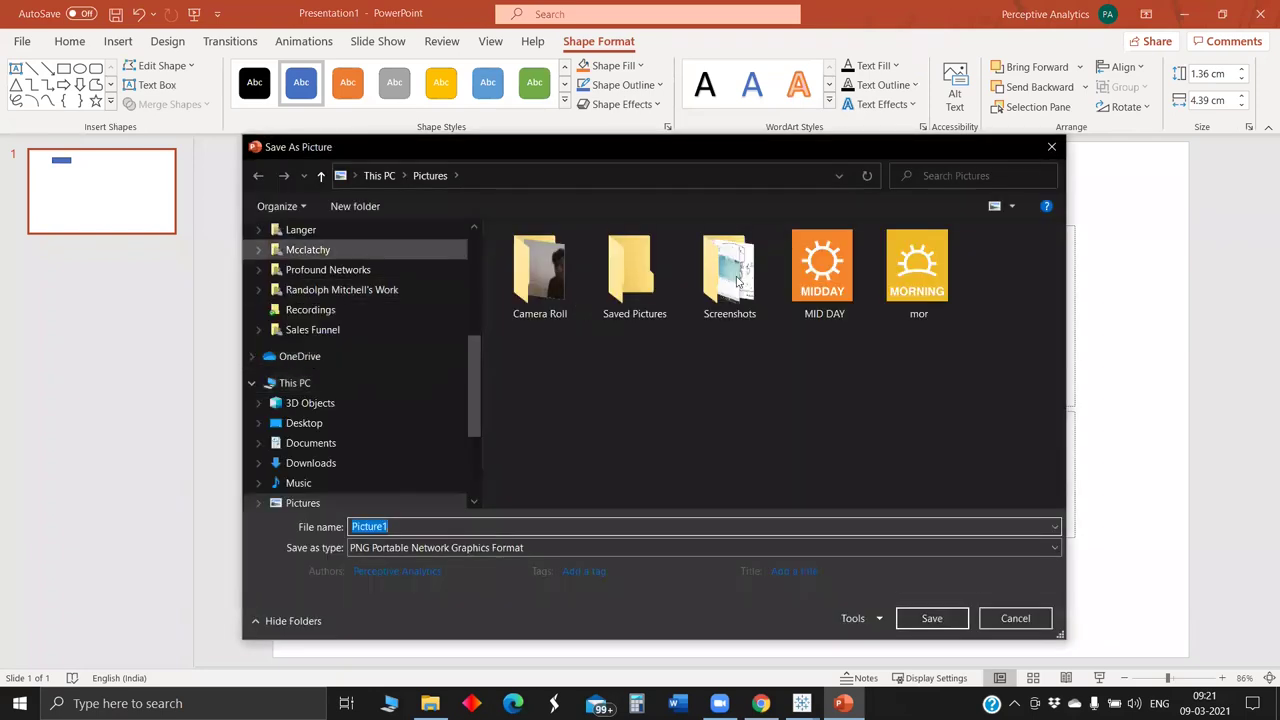
pyautogui.click(294, 383)
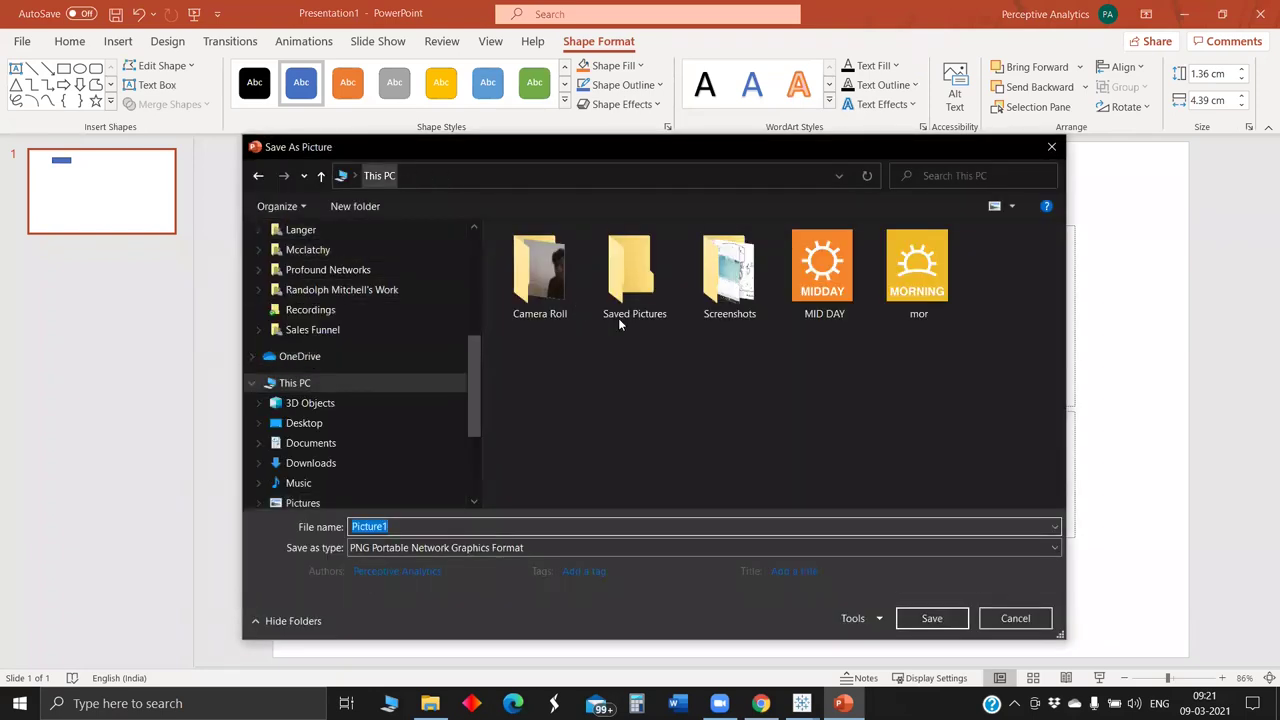
pyautogui.doubleClick(627, 330)
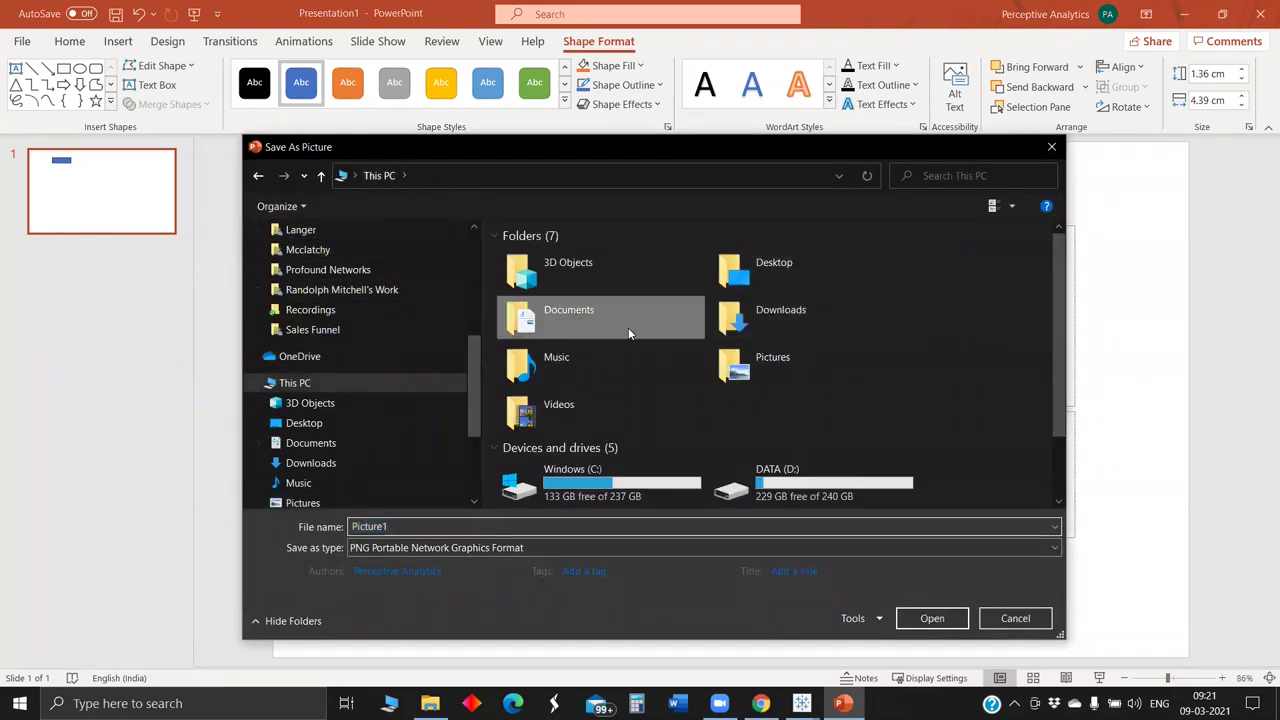
pyautogui.doubleClick(589, 332)
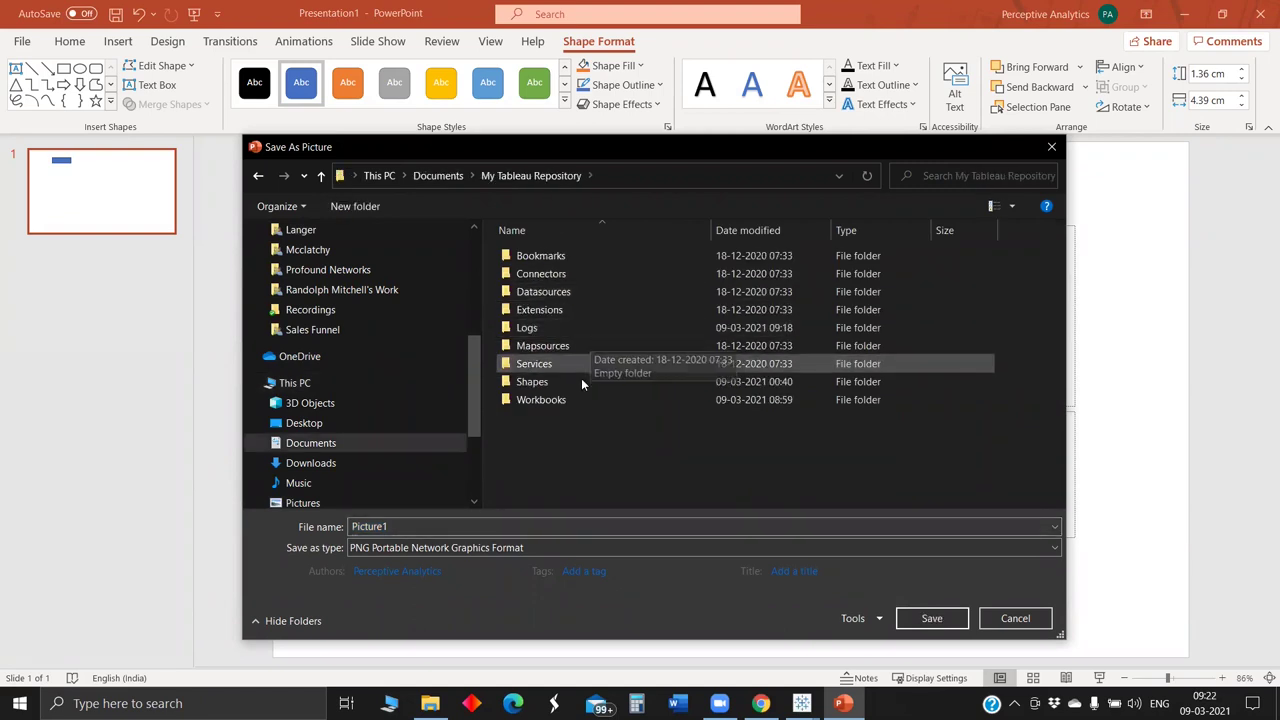
pyautogui.click(582, 381)
pyautogui.doubleClick(582, 381)
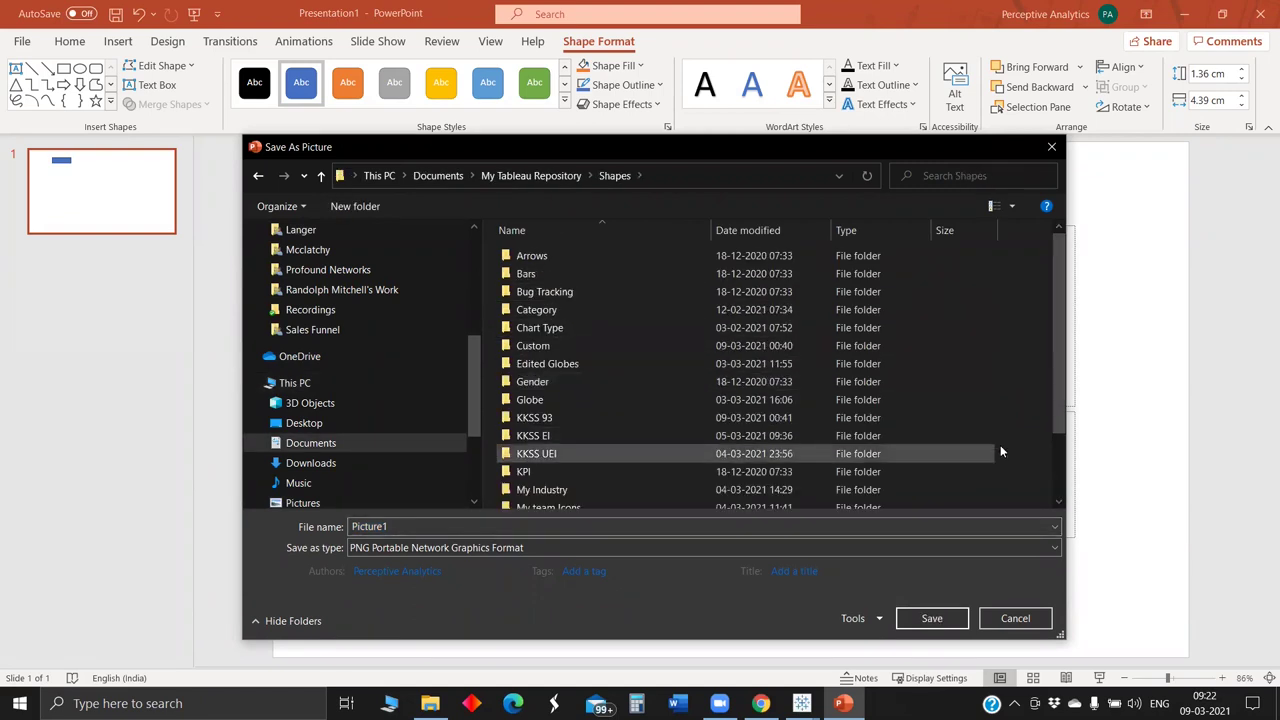
# Step: Create a new folder named Rectangle inside the Shapes folder
pyautogui.rightClick(1008, 445)
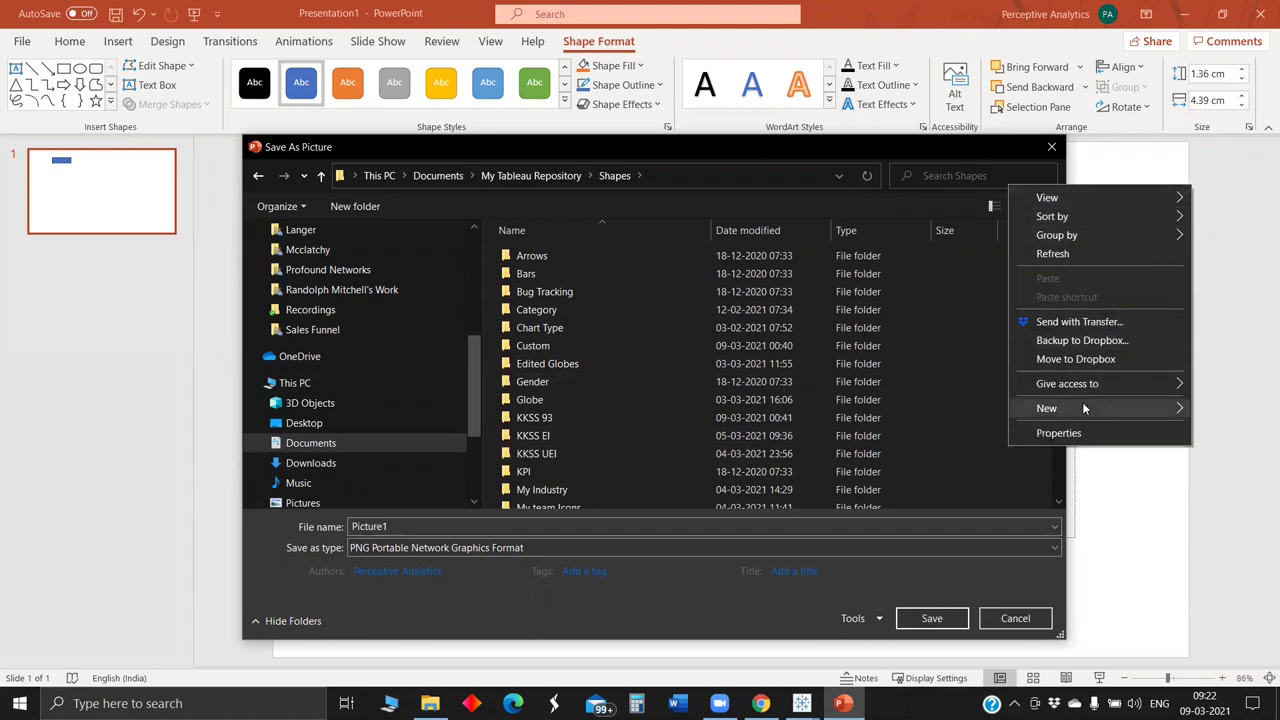
pyautogui.moveTo(1082, 402)
pyautogui.click(961, 403)
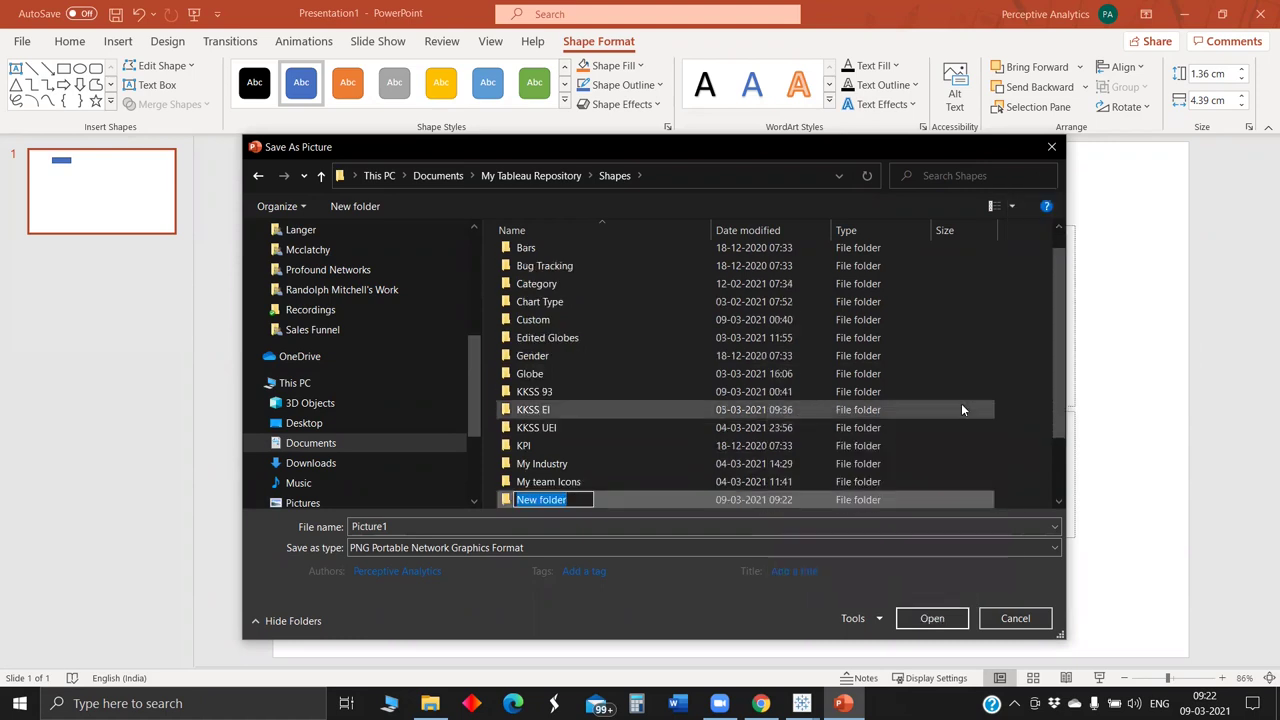
pyautogui.write('Rectangle')
pyautogui.press('Return')
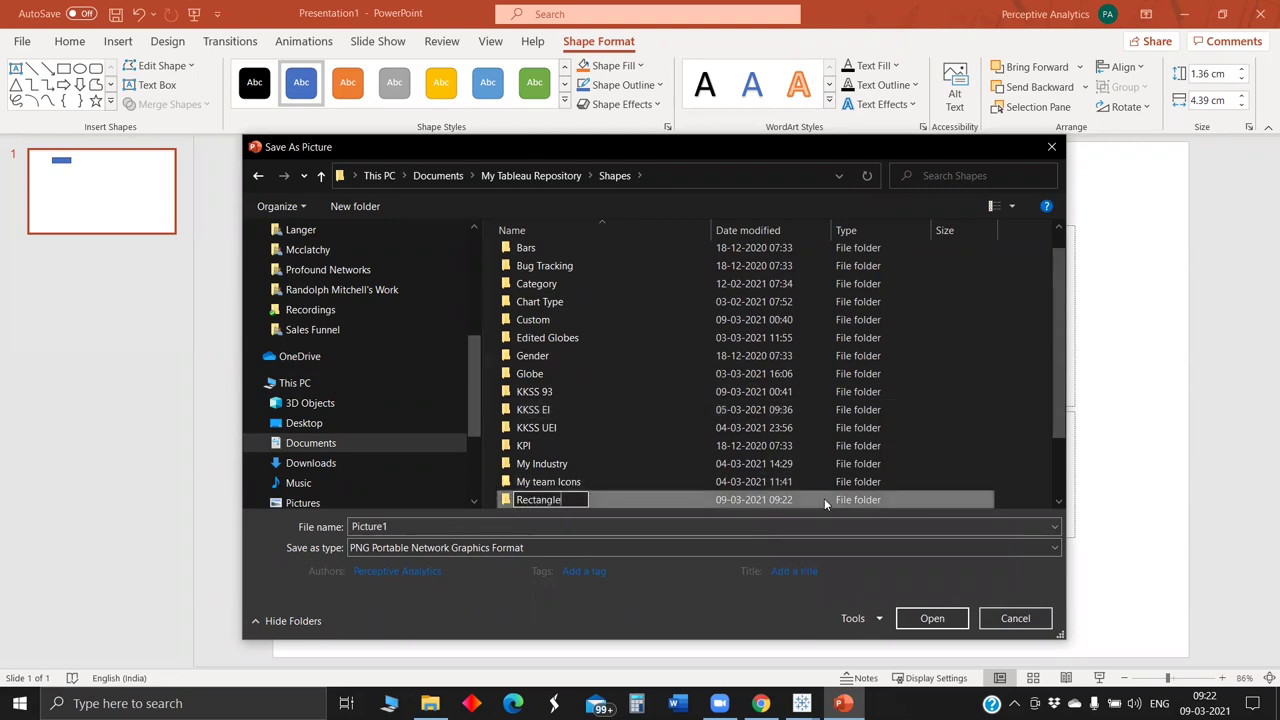
# Step: Save the rectangle in the Rectangle folder as Picture1 in PNG format
pyautogui.doubleClick(824, 498)
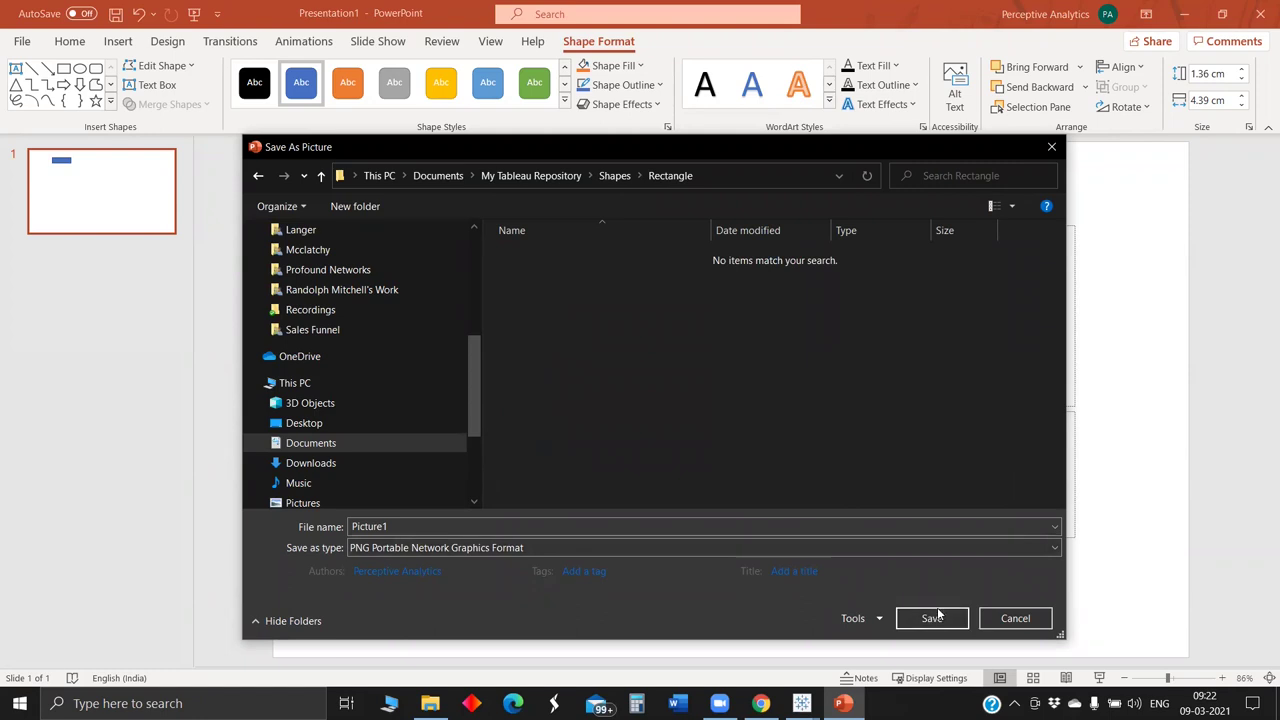
pyautogui.press('Return')
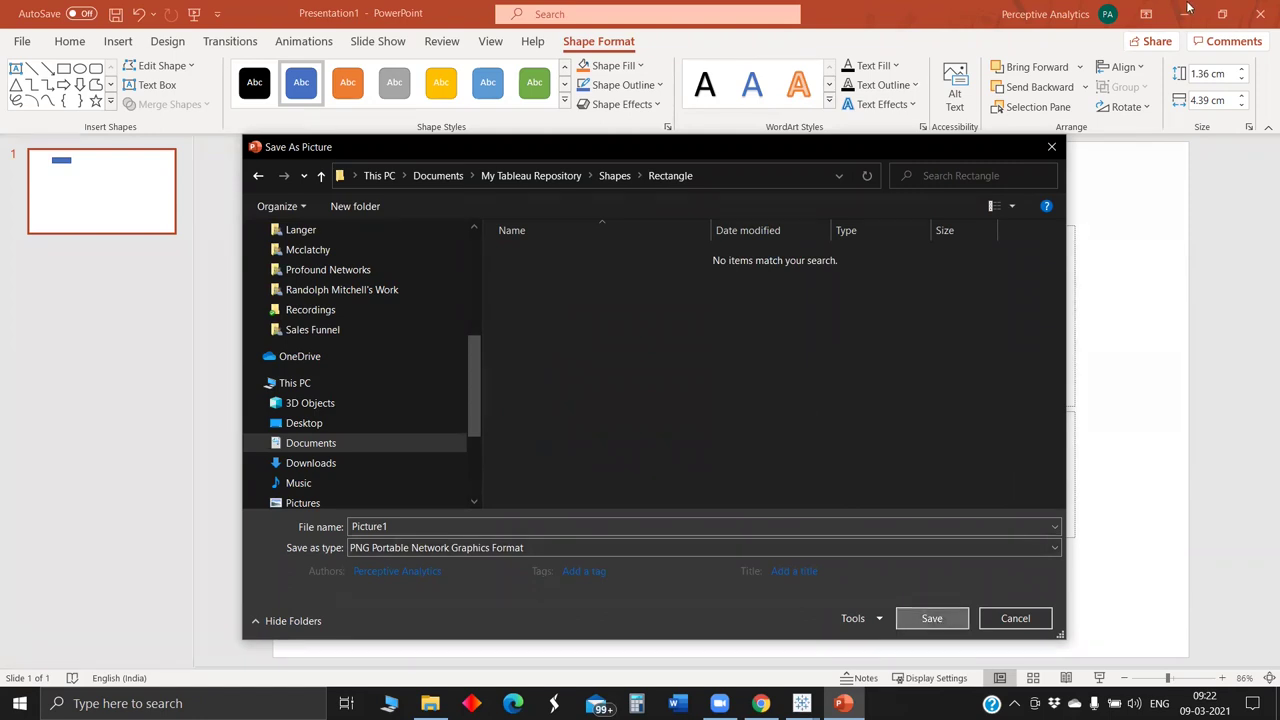
pyautogui.press('Return')
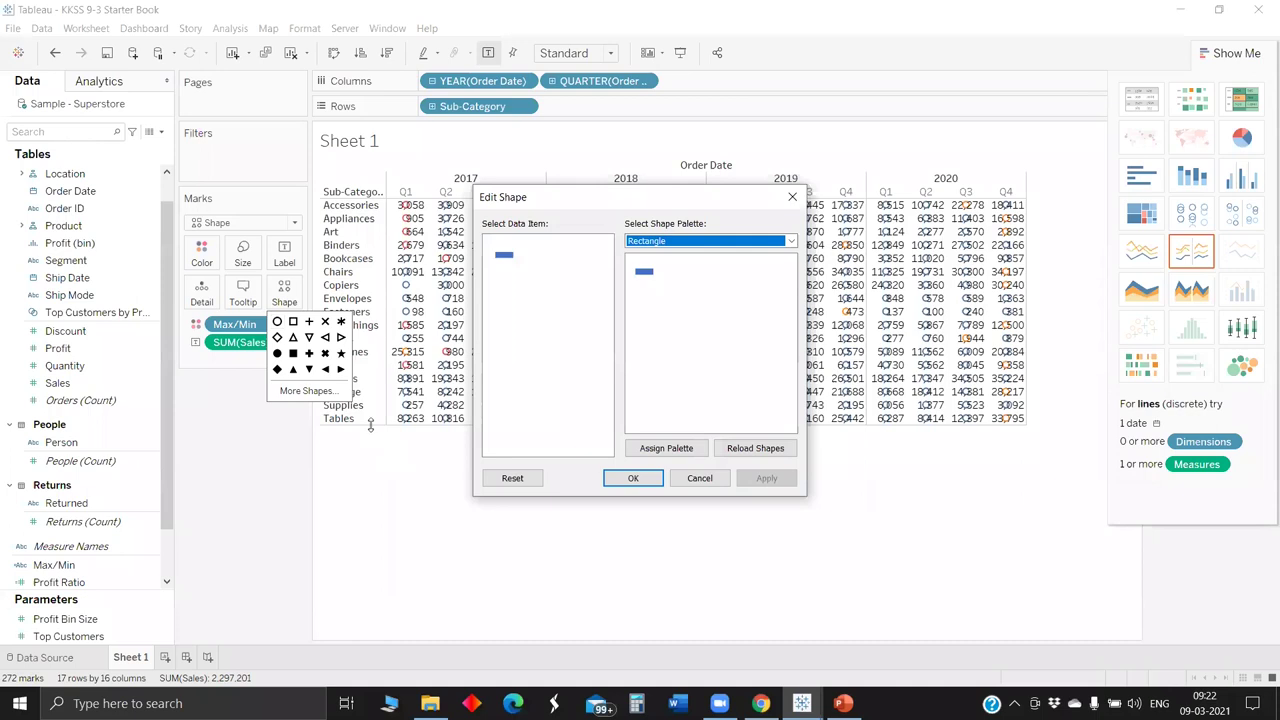
# Step: Apply the blue shape from the Rectangle palette to Sheet 1's marks and enlarge the marks to near the maximum size
pyautogui.press('Return')
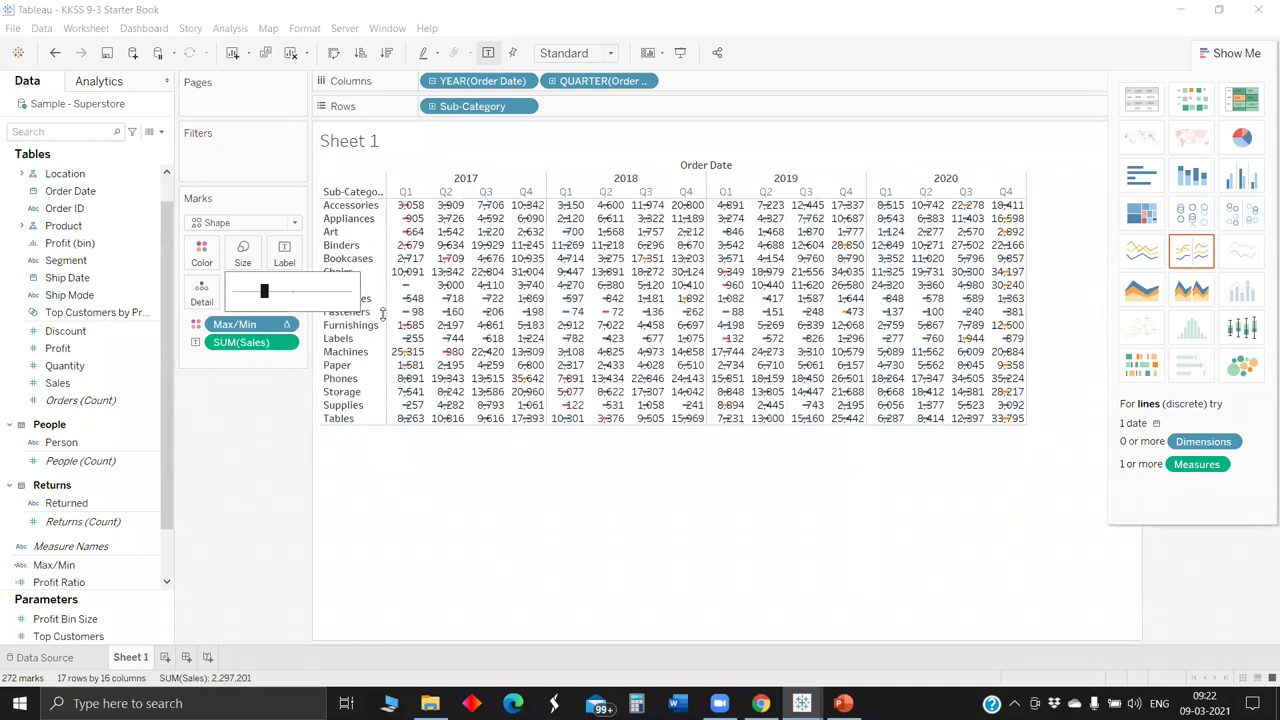
pyautogui.moveTo(264, 291); pyautogui.dragTo(326, 291)
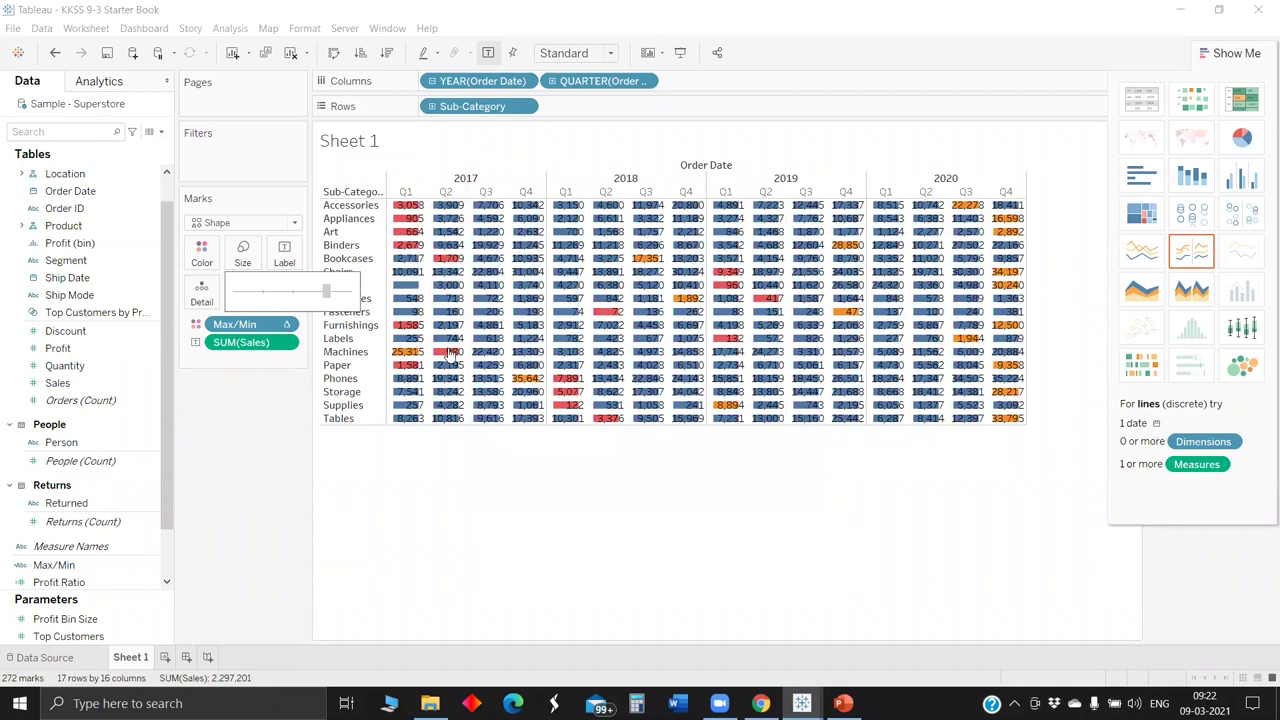
# Step: Adjust the table's row height and widen its columns so the rectangles fill the cells, and hide the Show Me list
pyautogui.moveTo(341, 268); pyautogui.dragTo(341, 281)
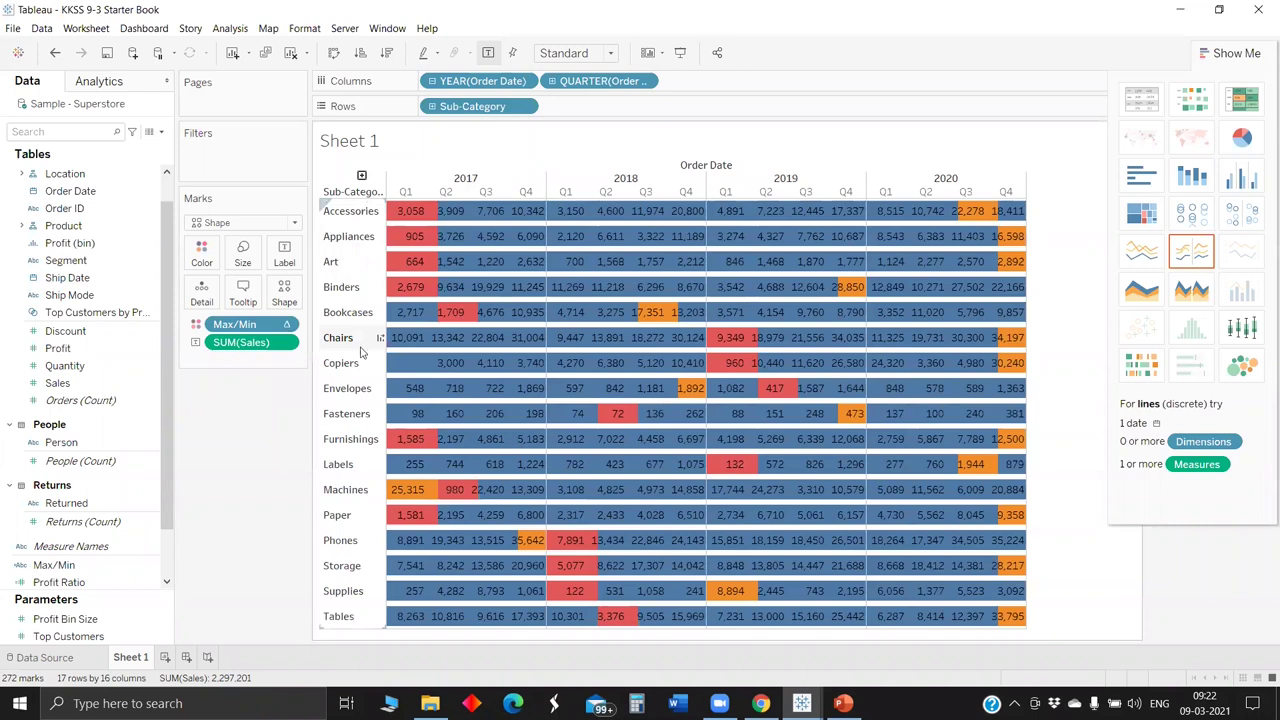
pyautogui.hotkey('ctrl', 'Down')
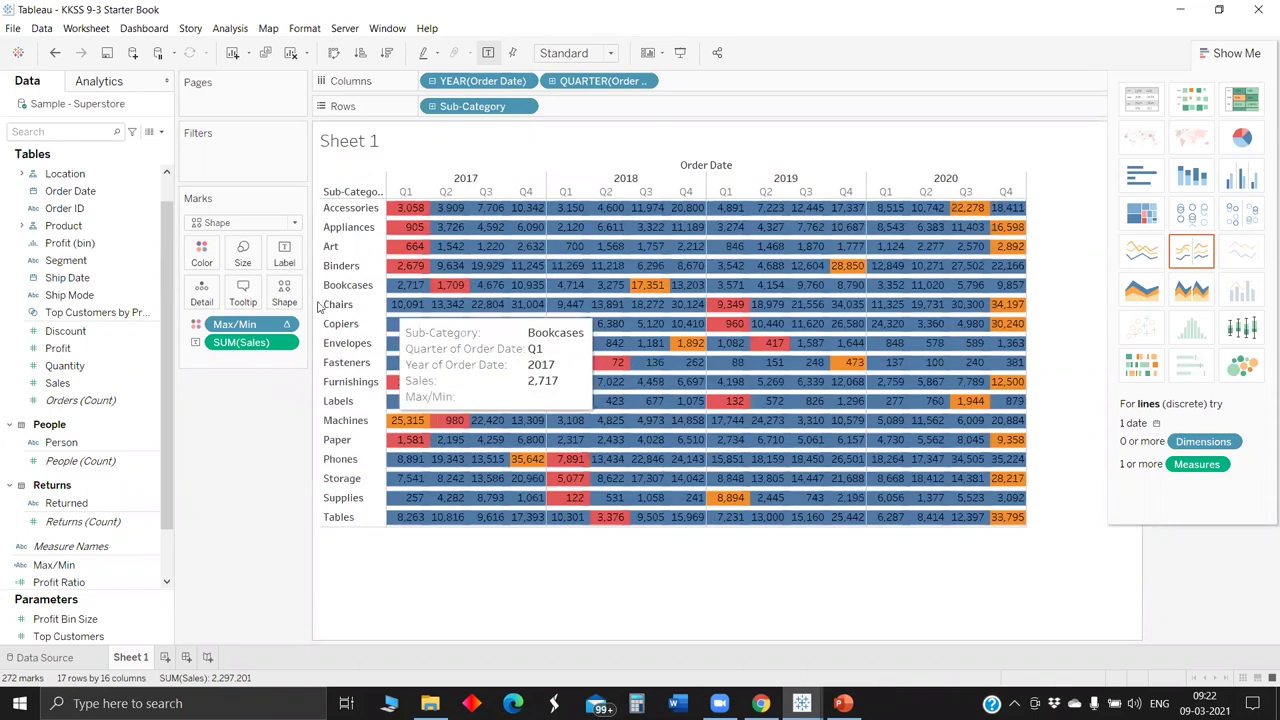
pyautogui.hotkey('ctrl', 'Right')
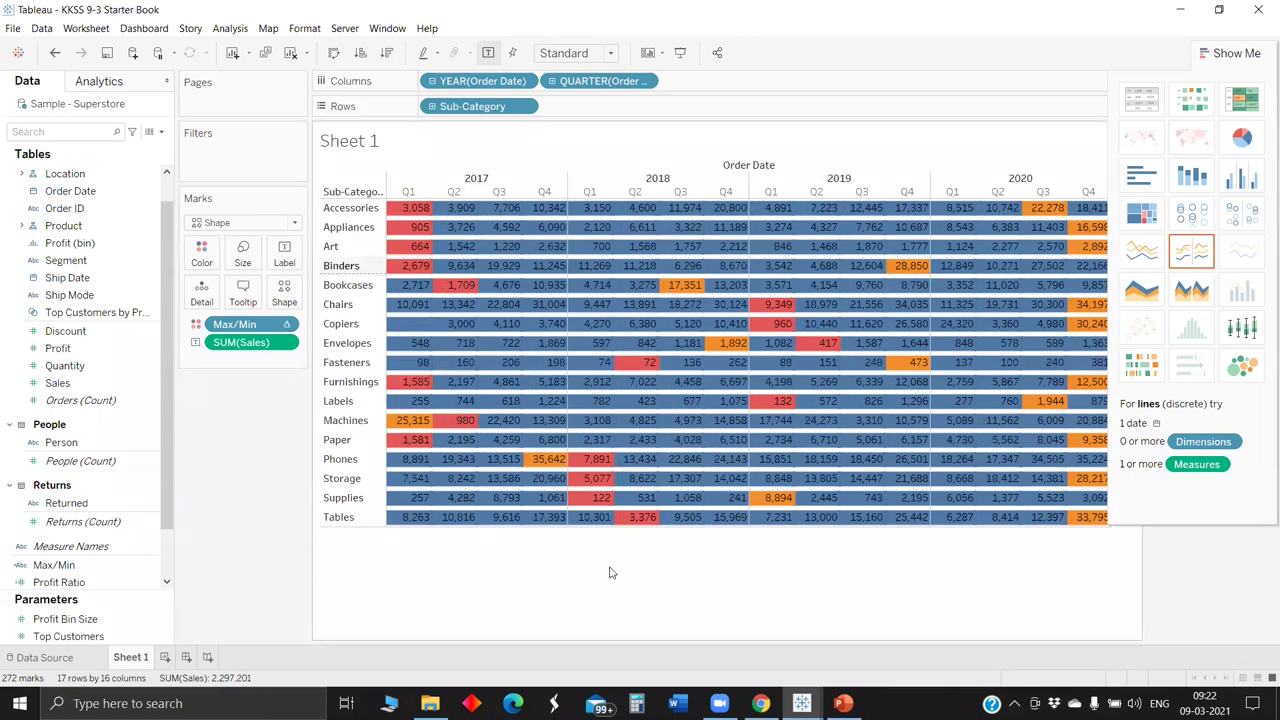
pyautogui.hotkey('ctrl', 'Down')
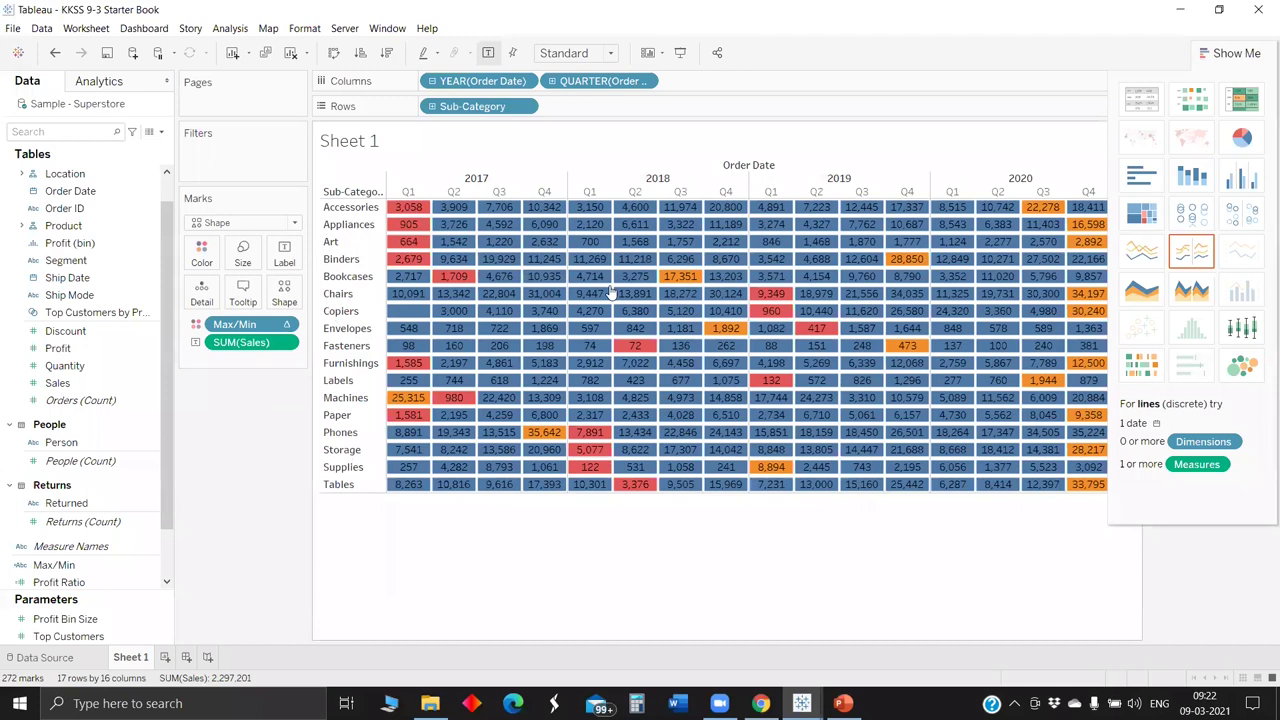
pyautogui.hotkey('ctrl', '1')
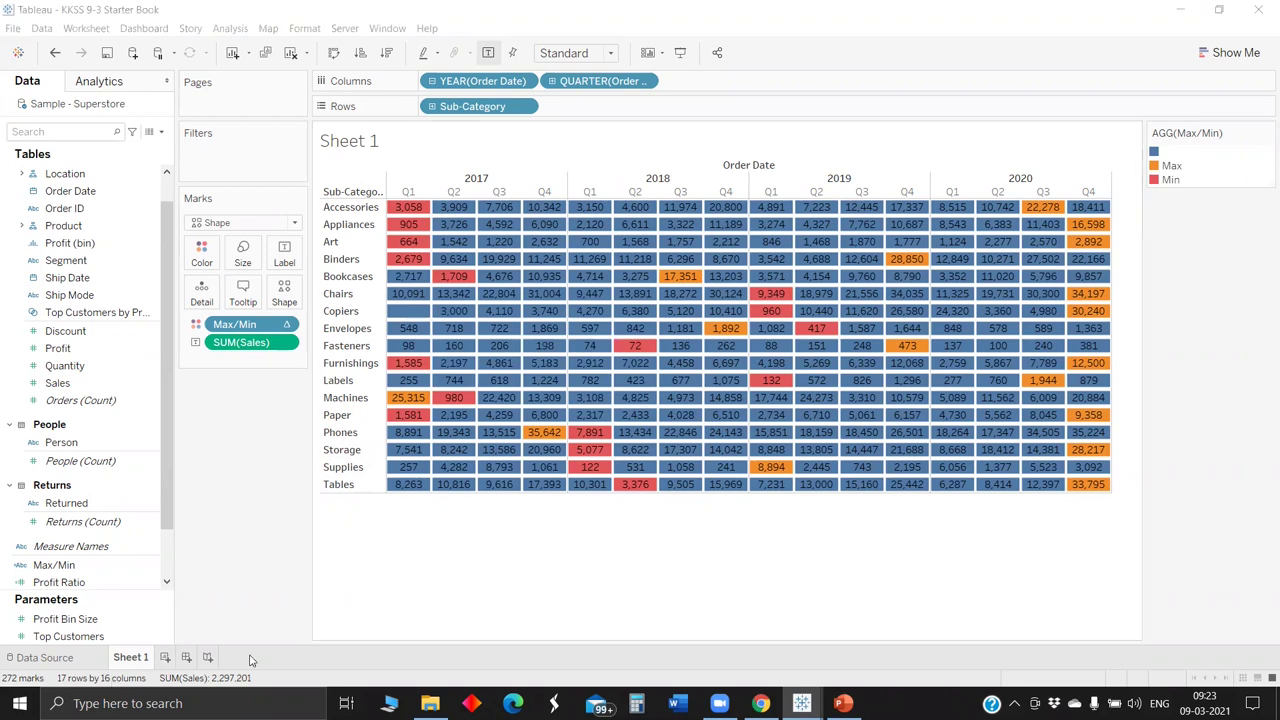
# Step: Add a new worksheet, find the Sub-Category field and place it on Rows
pyautogui.click(165, 657)
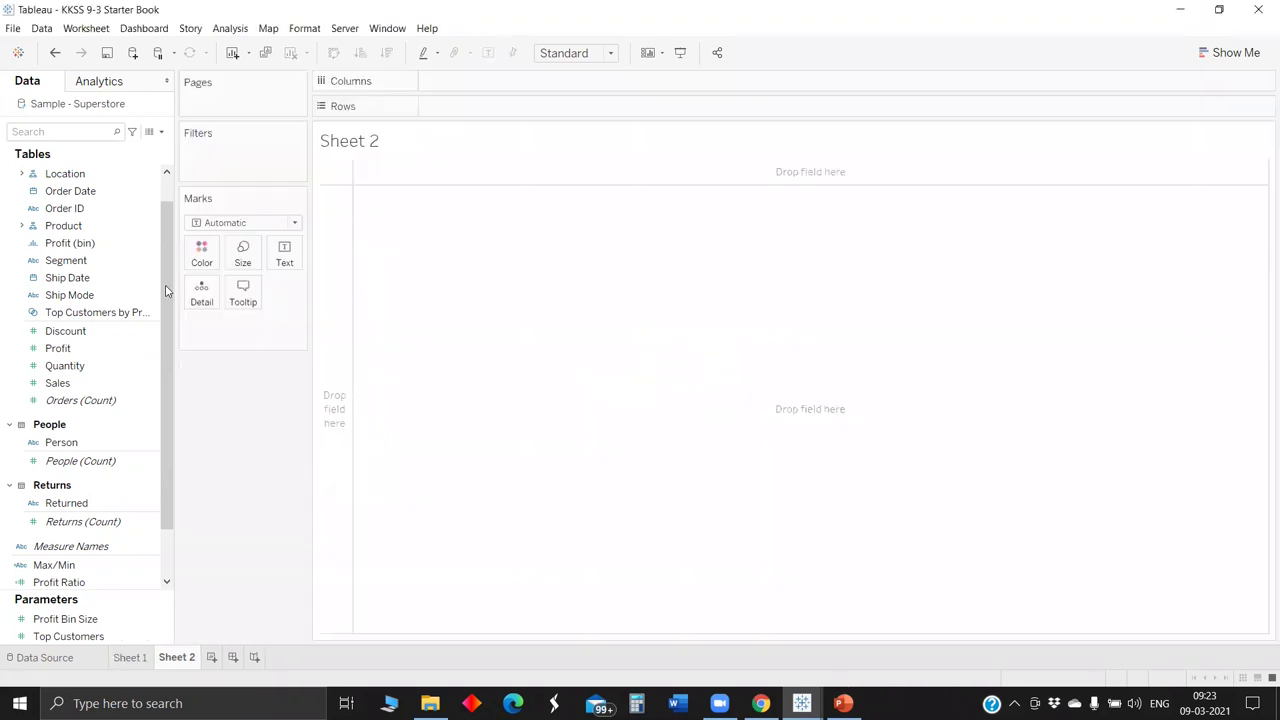
pyautogui.click(36, 138)
pyautogui.write('s')
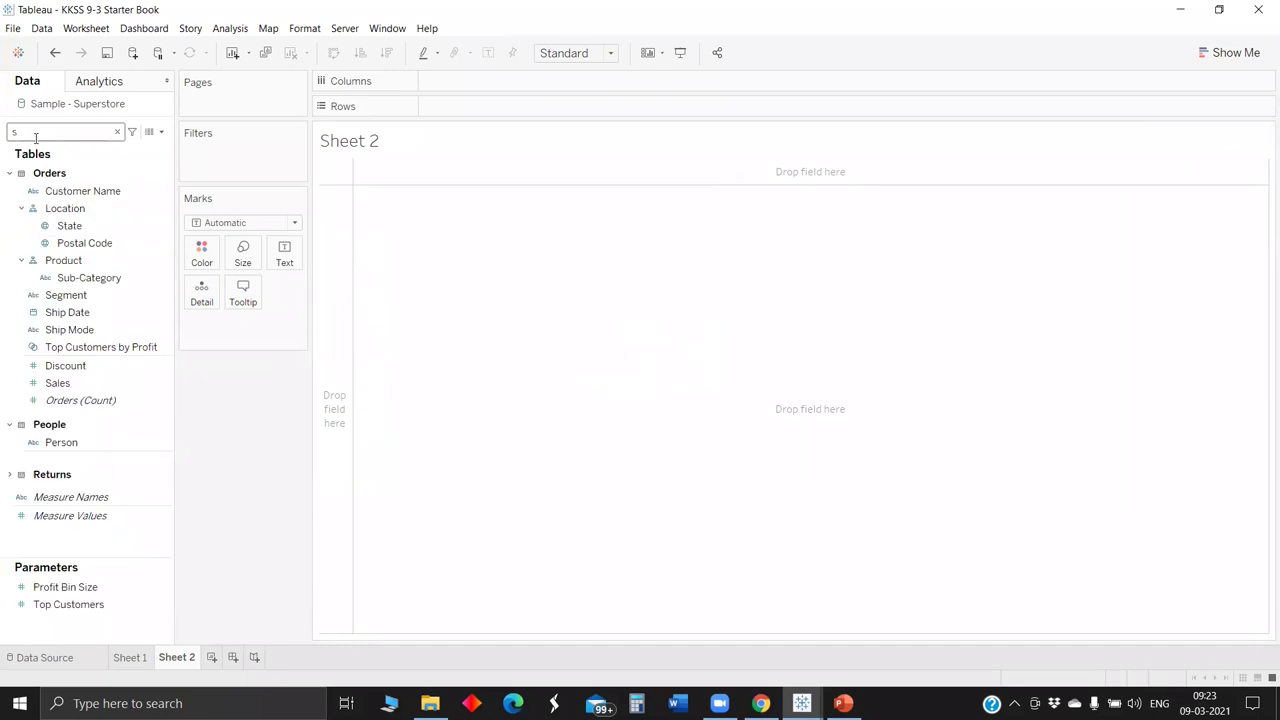
pyautogui.write('un')
pyautogui.press('BackSpace')
pyautogui.write('b')
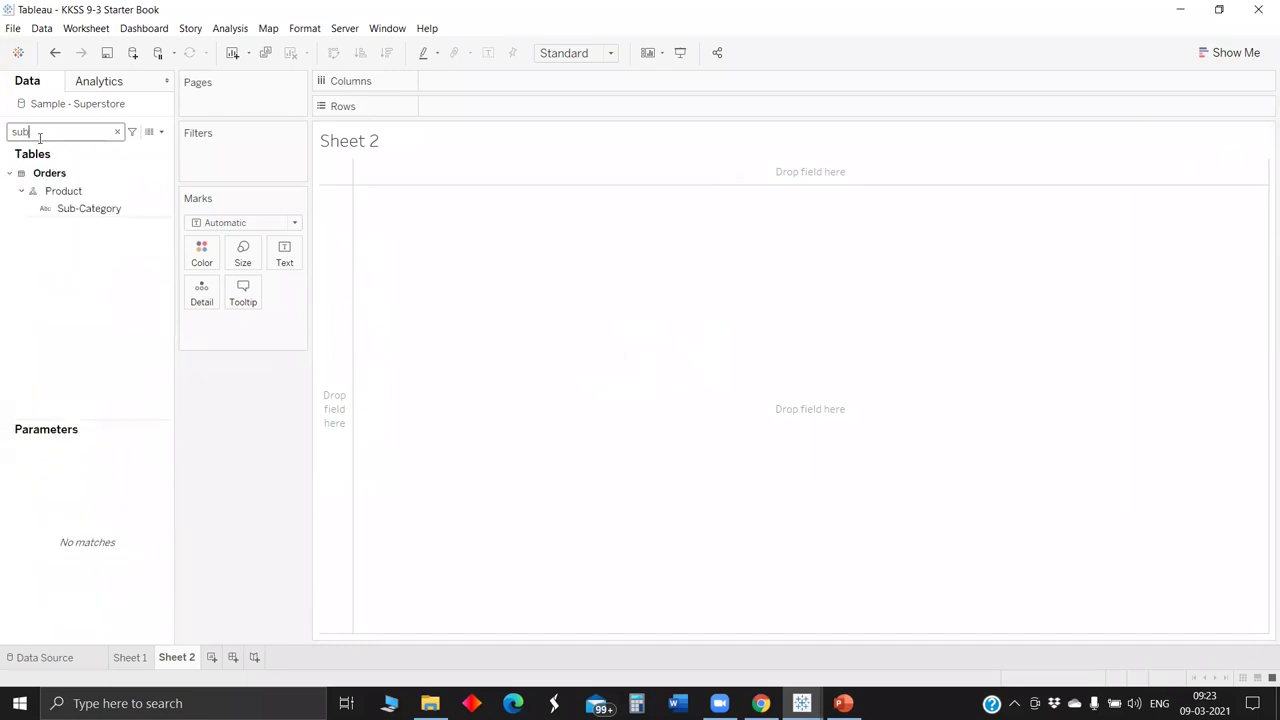
pyautogui.moveTo(110, 207); pyautogui.dragTo(520, 106)
# Step: Find the Sales field and place it on Columns to chart sales by sub-category
pyautogui.doubleClick(40, 130)
pyautogui.write('Sa')
pyautogui.moveTo(60, 203); pyautogui.dragTo(520, 82)
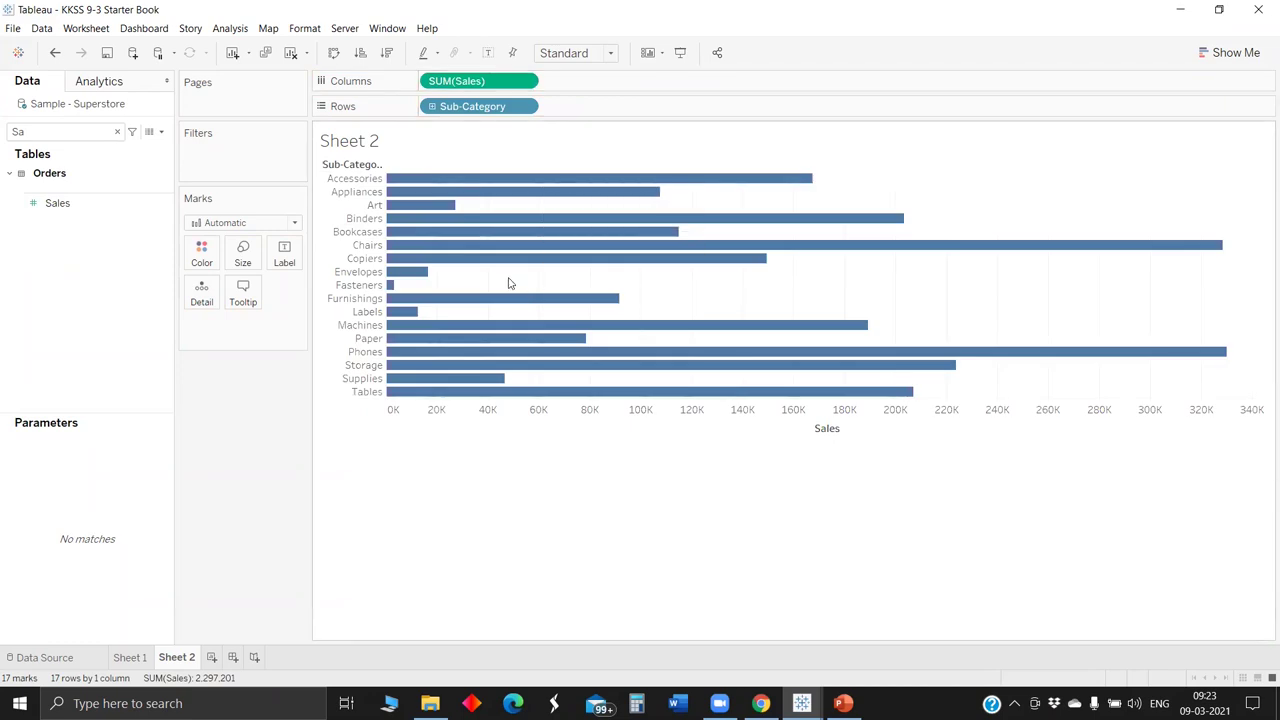
# Step: Start a new calculated field named Profit Ratio
pyautogui.click(161, 131)
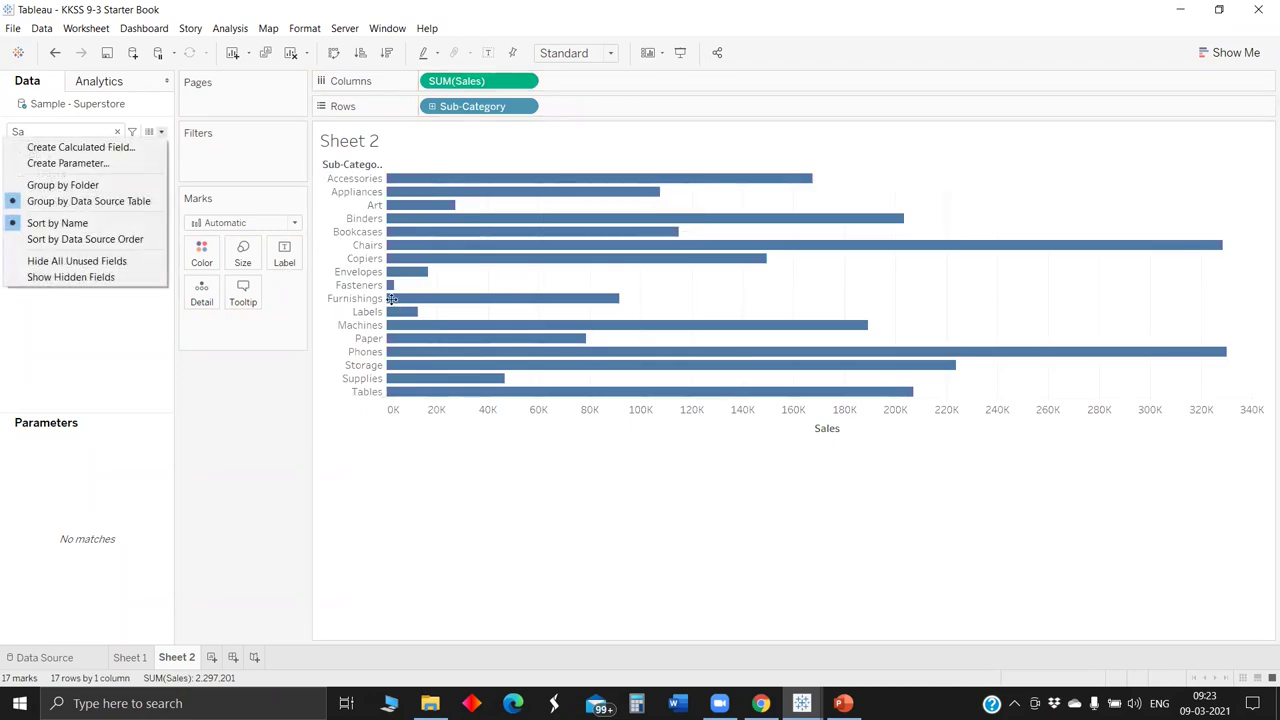
pyautogui.click(393, 305)
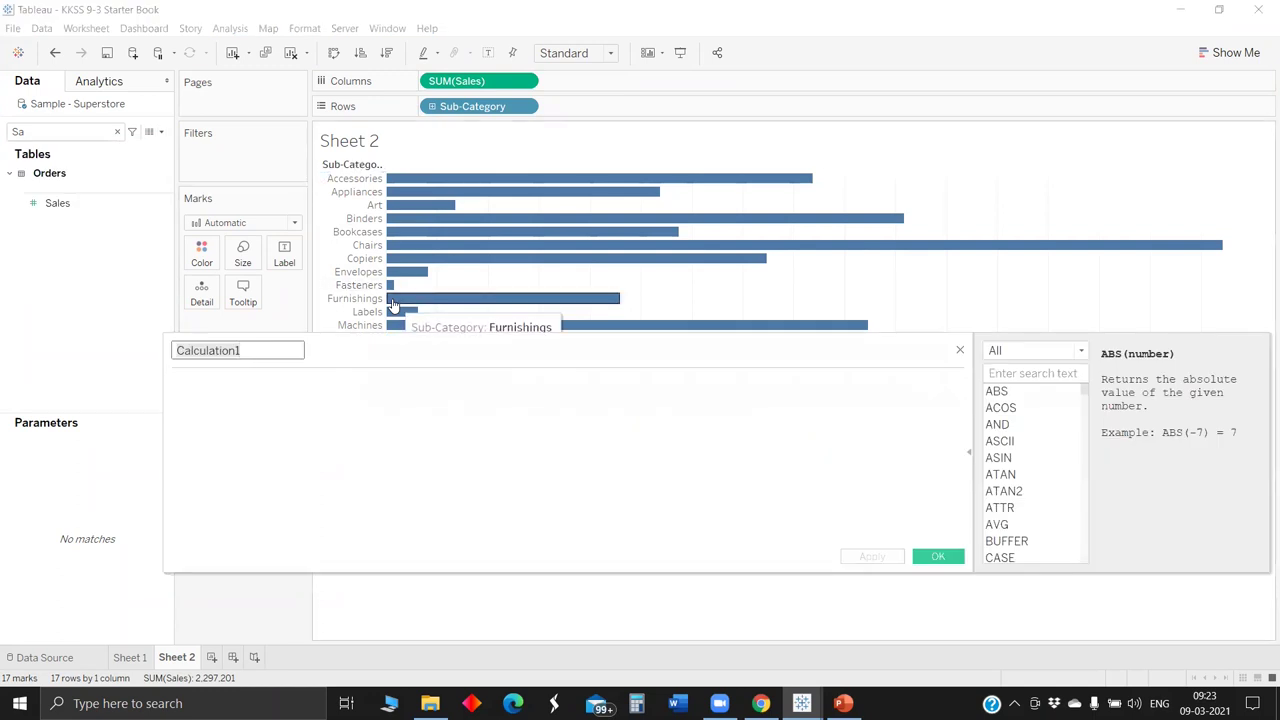
pyautogui.press('BackSpace')
pyautogui.write('Profit Ratio')
pyautogui.click(368, 397)
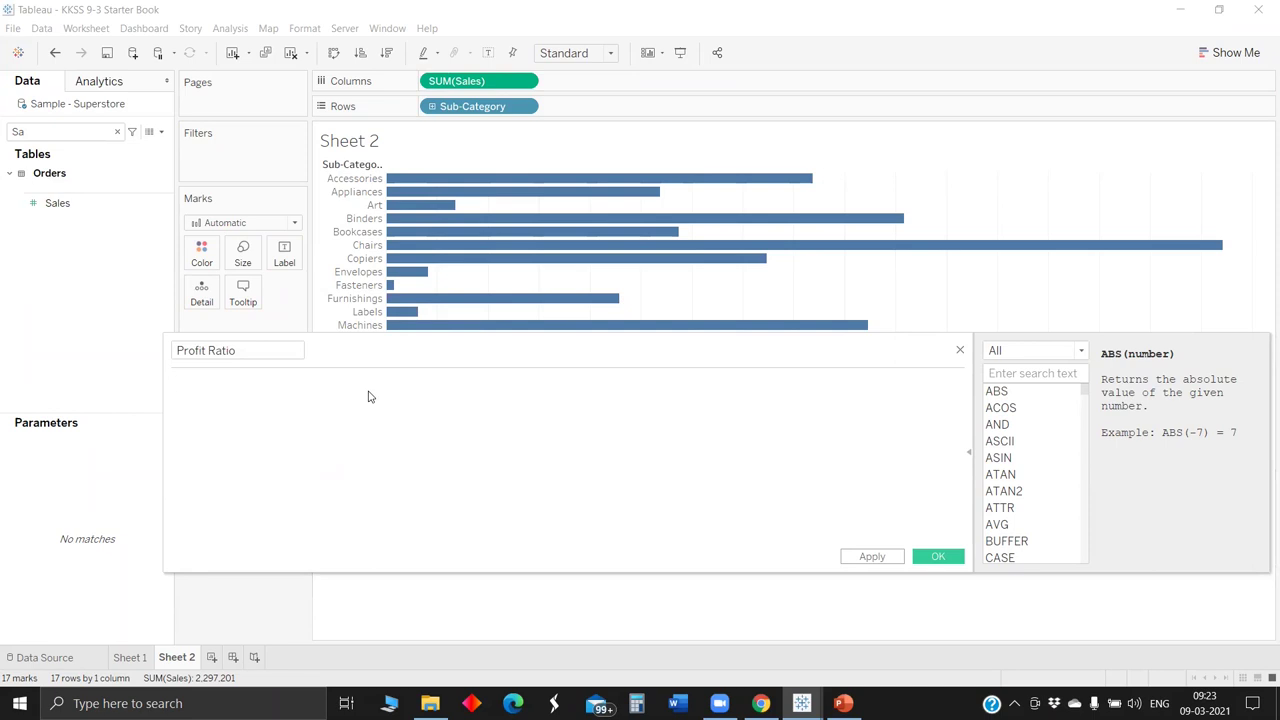
# Step: Define the Profit Ratio calculation as SUM([Profit])/SUM([Sales]) and save it
pyautogui.write('SUM()profit')
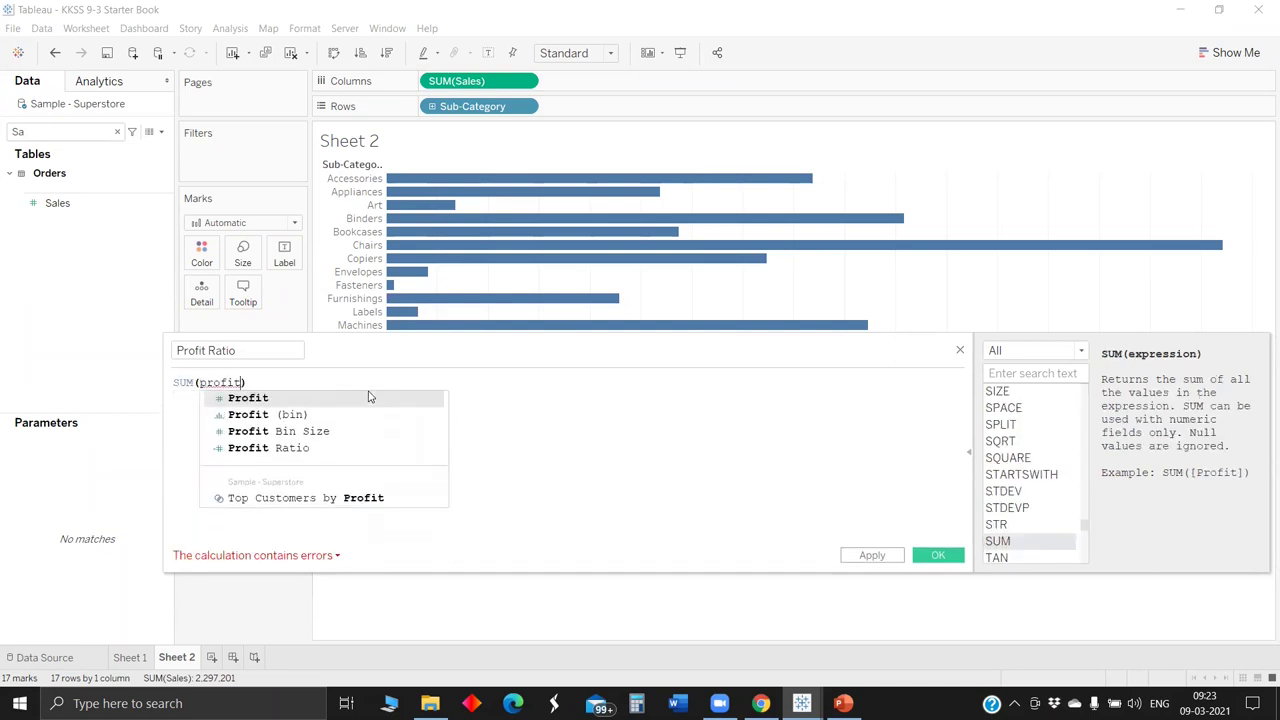
pyautogui.click(363, 404)
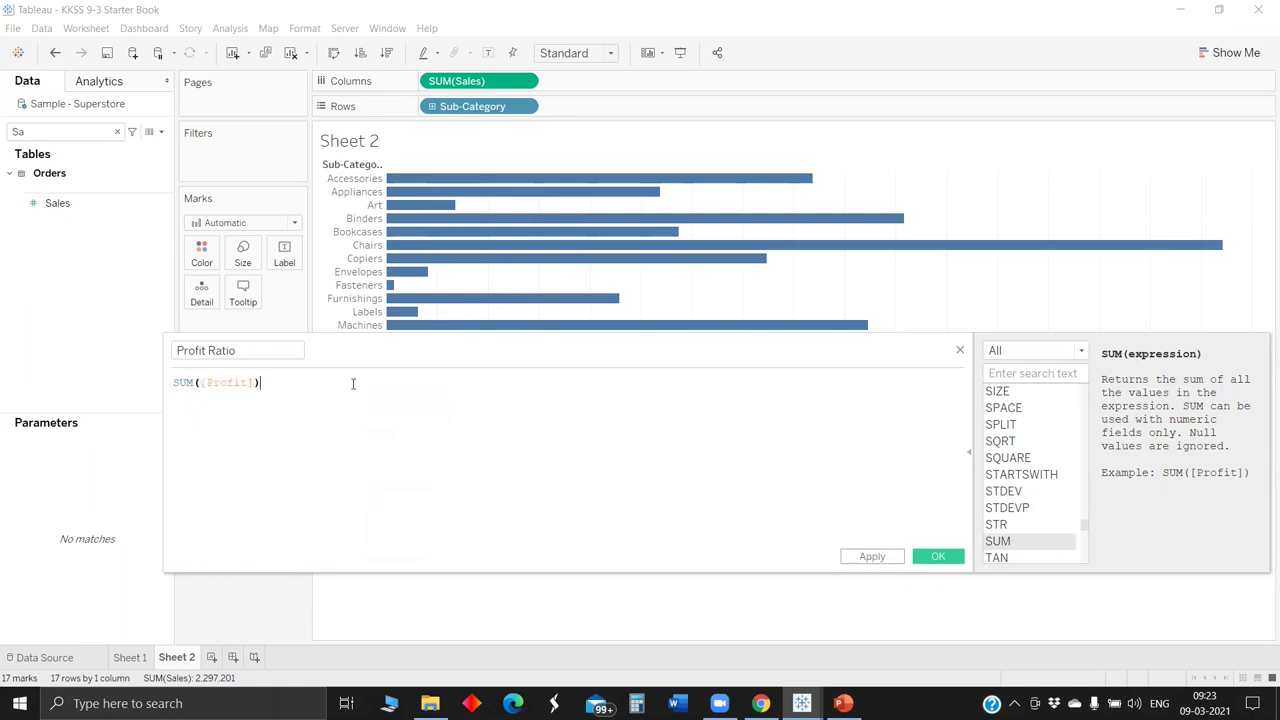
pyautogui.write('/su')
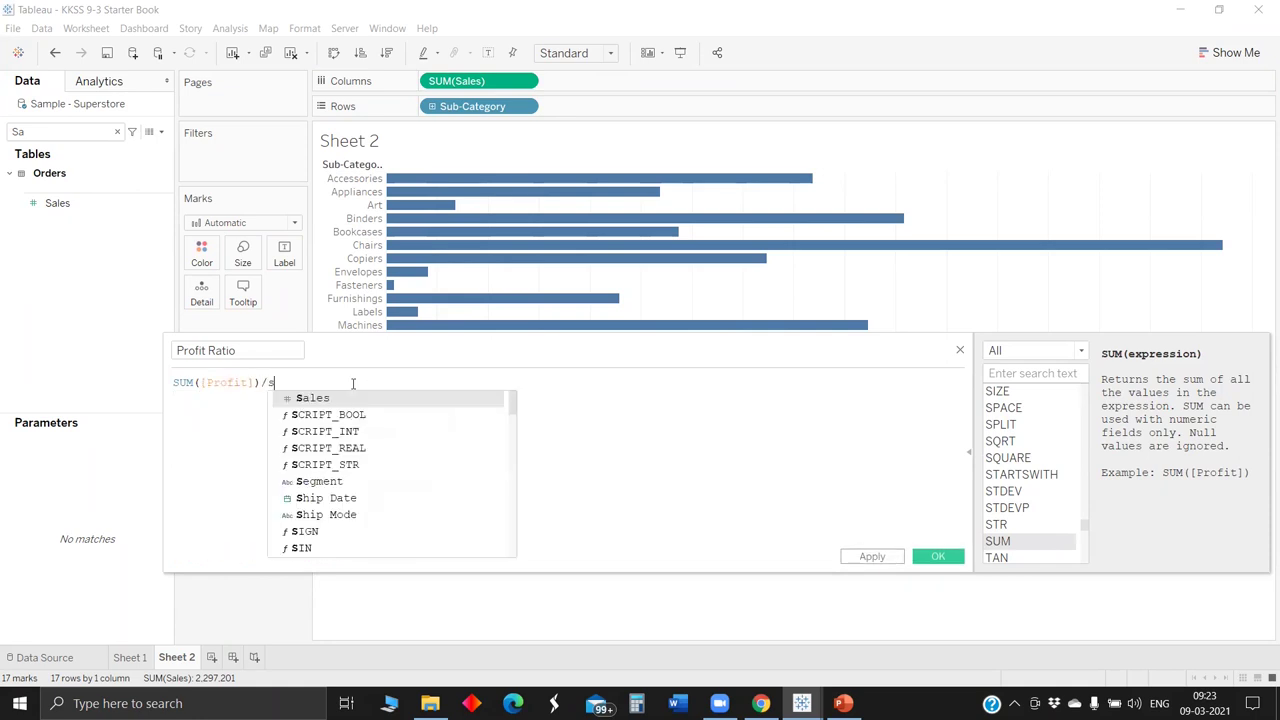
pyautogui.press('Down')
pyautogui.press('Return')
pyautogui.write('sal)')
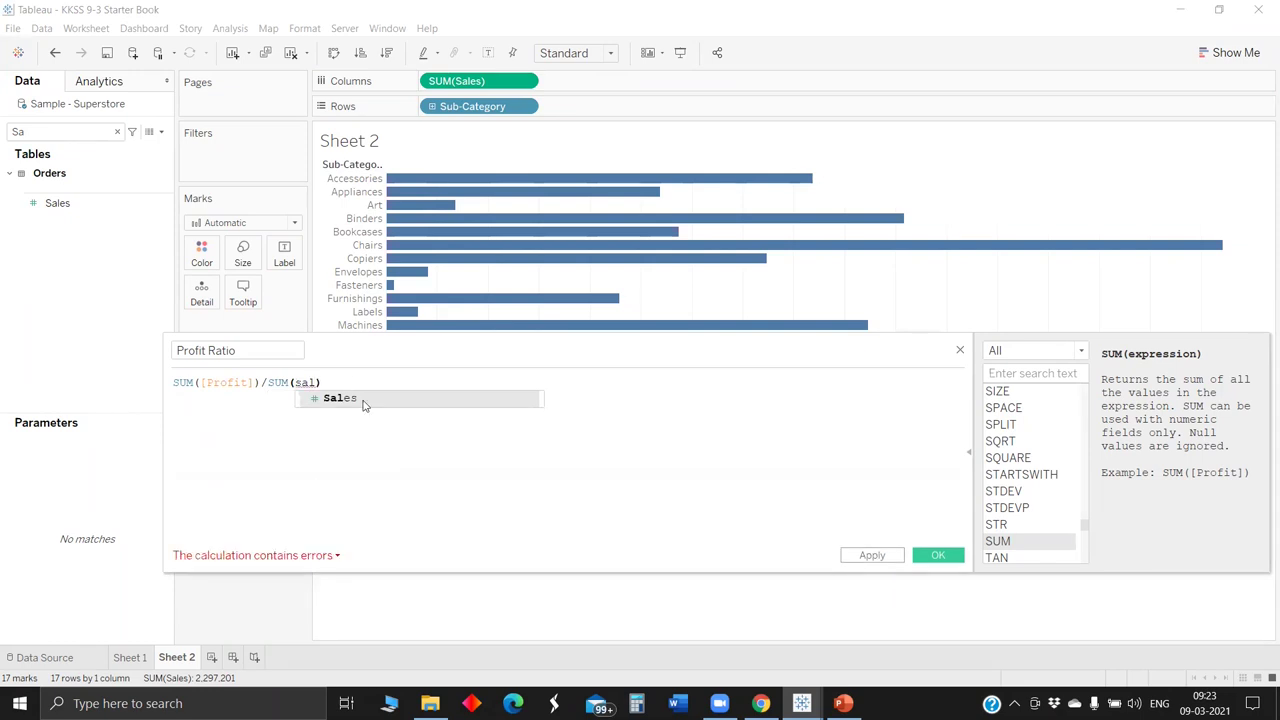
pyautogui.click(365, 404)
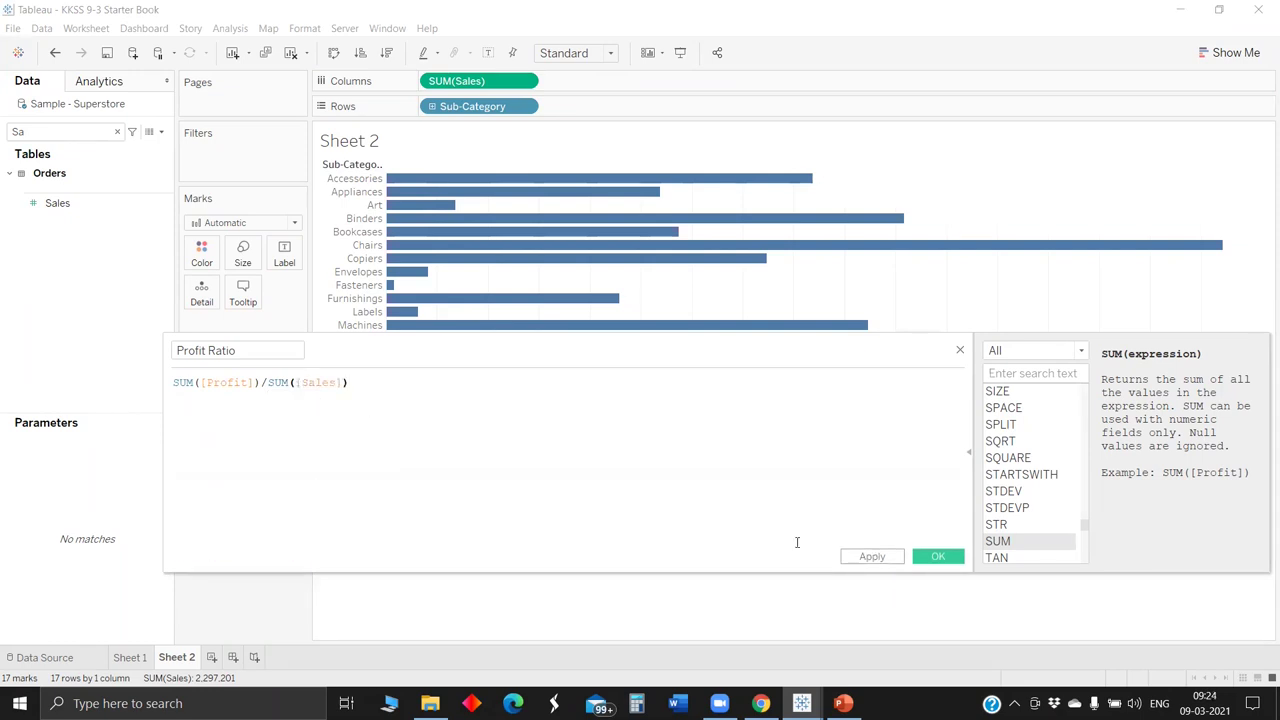
pyautogui.click(860, 556)
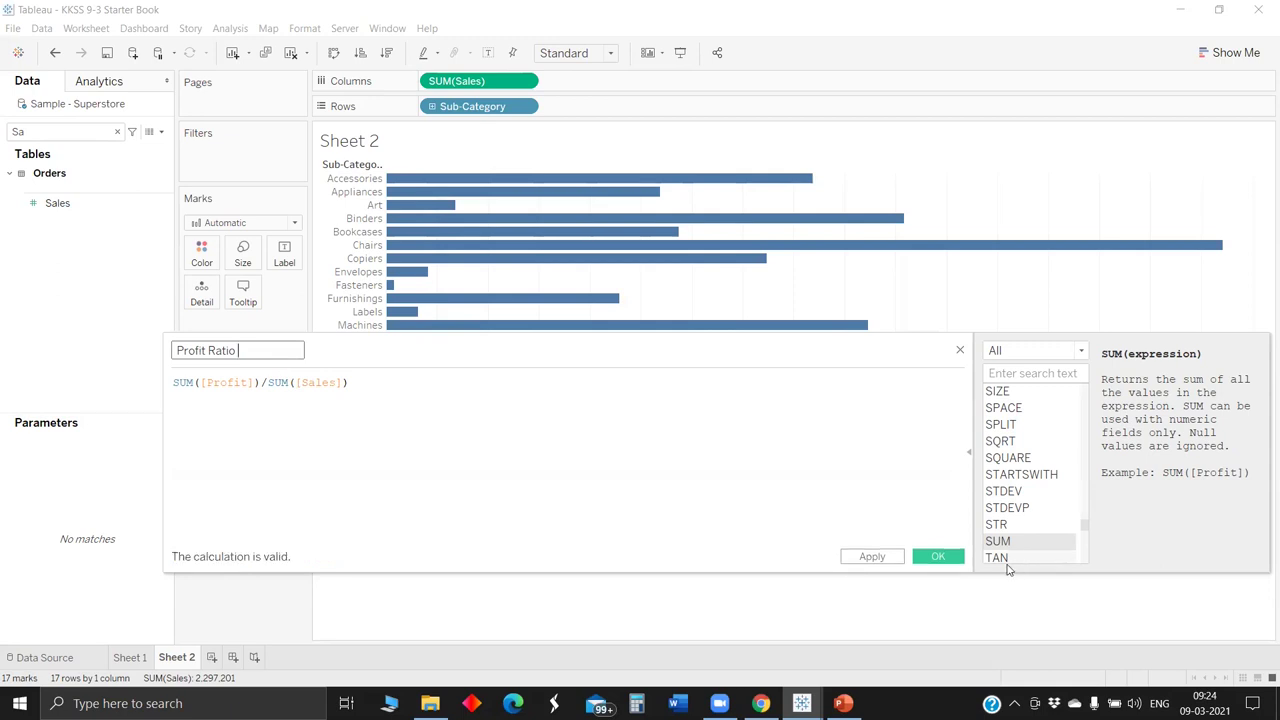
pyautogui.click(950, 557)
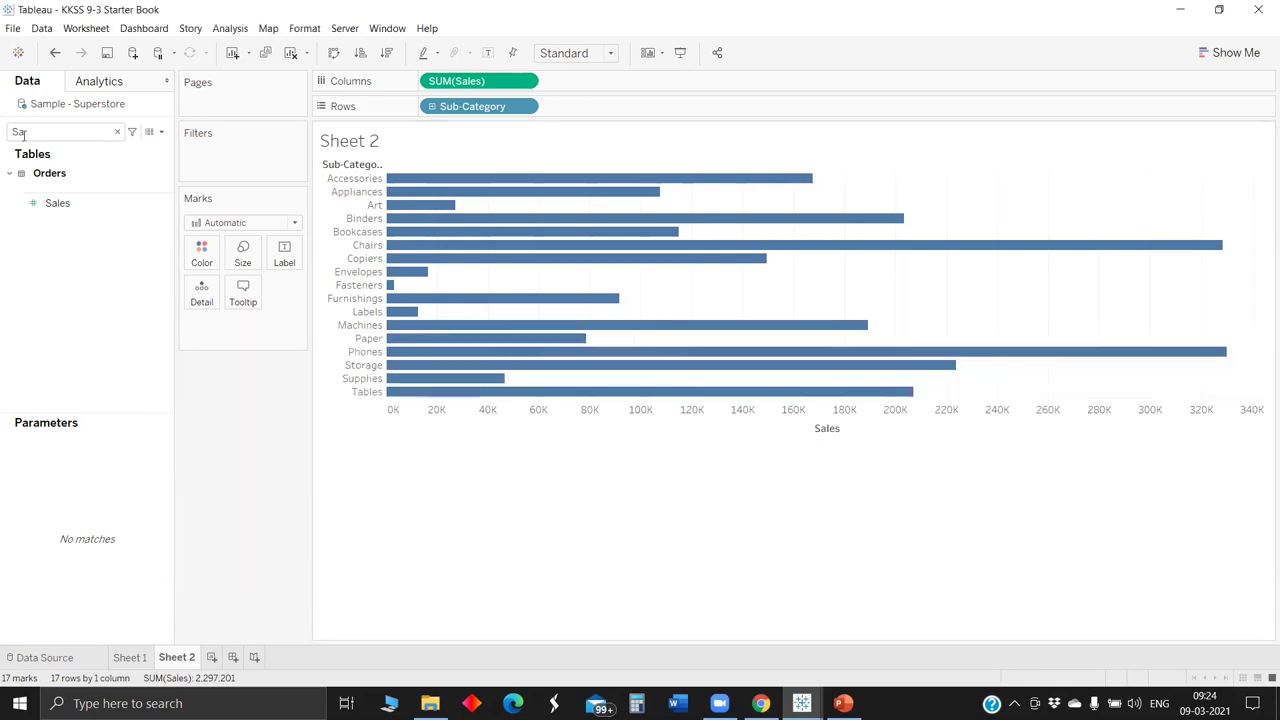
# Step: Search the data fields for "pr" and label the sub-category bars with the new Profit Ratio field
pyautogui.click(27, 130)
pyautogui.press('BackSpace')
pyautogui.press('BackSpace')
pyautogui.write('pr')
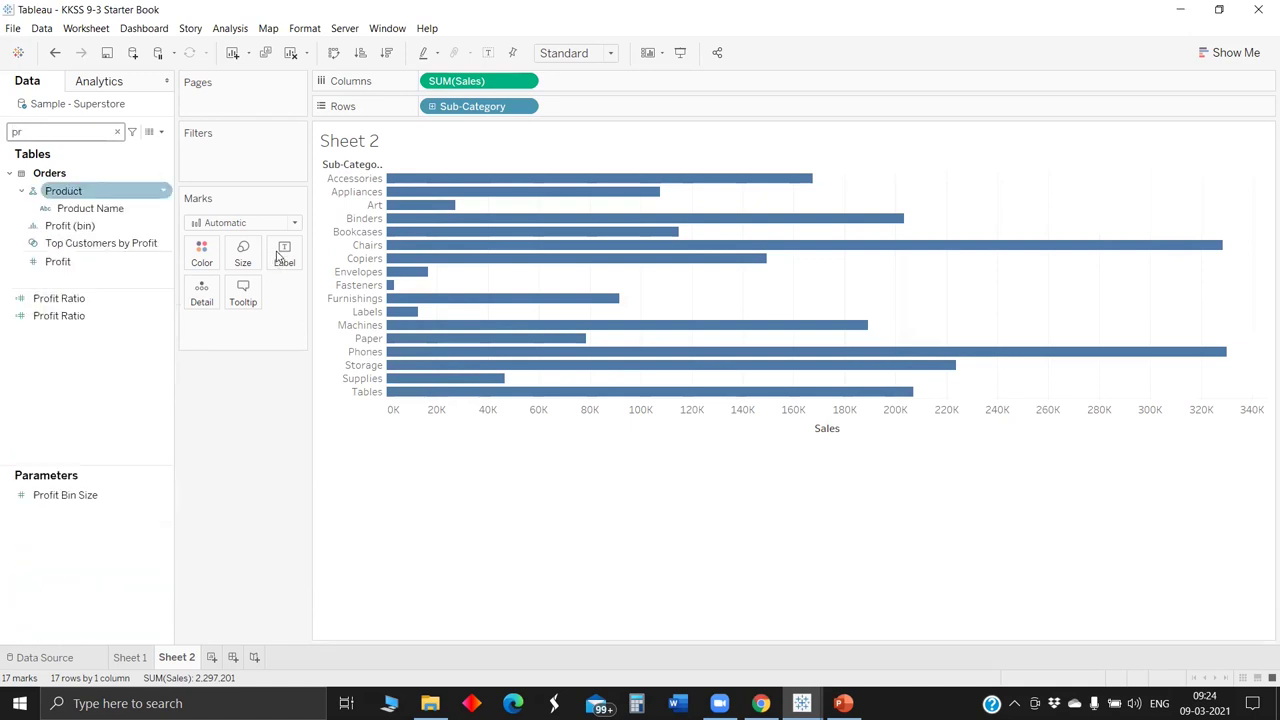
pyautogui.moveTo(299, 272); pyautogui.dragTo(291, 266)
pyautogui.moveTo(256, 329); pyautogui.dragTo(260, 332)
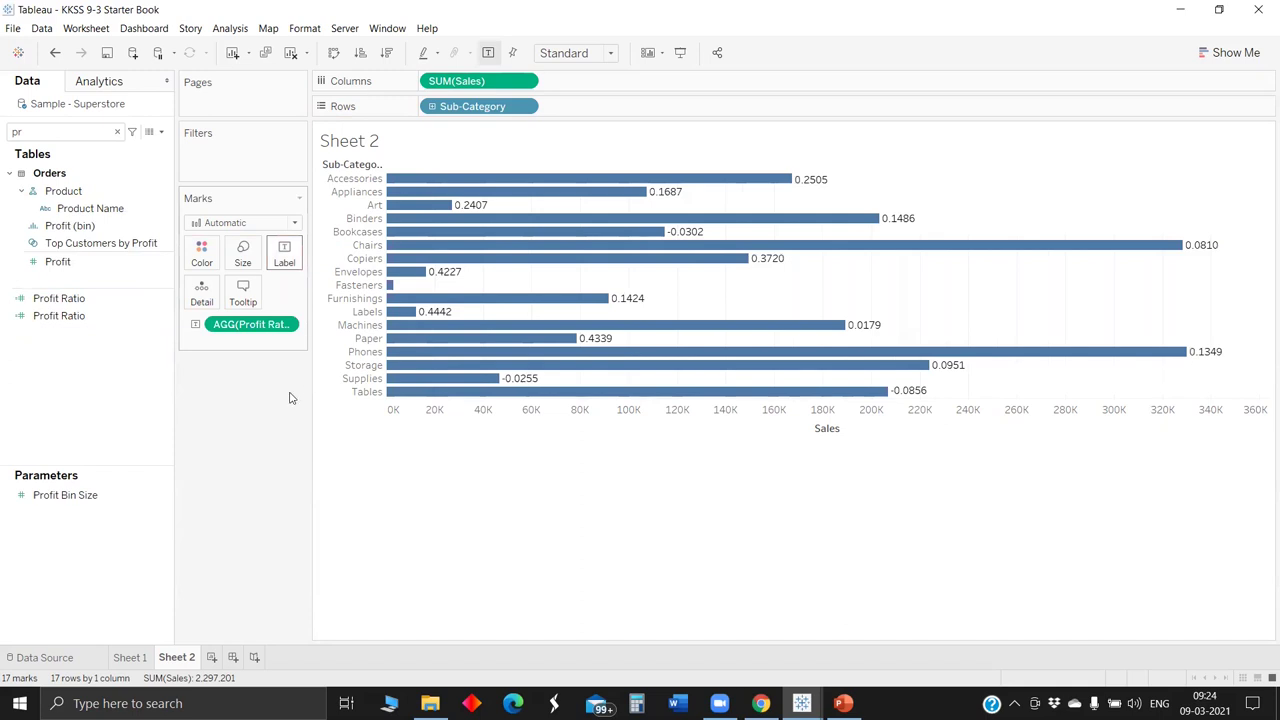
# Step: Format the Profit Ratio labels as Percentage with 2 decimal places and close the formatting options
pyautogui.rightClick(254, 325)
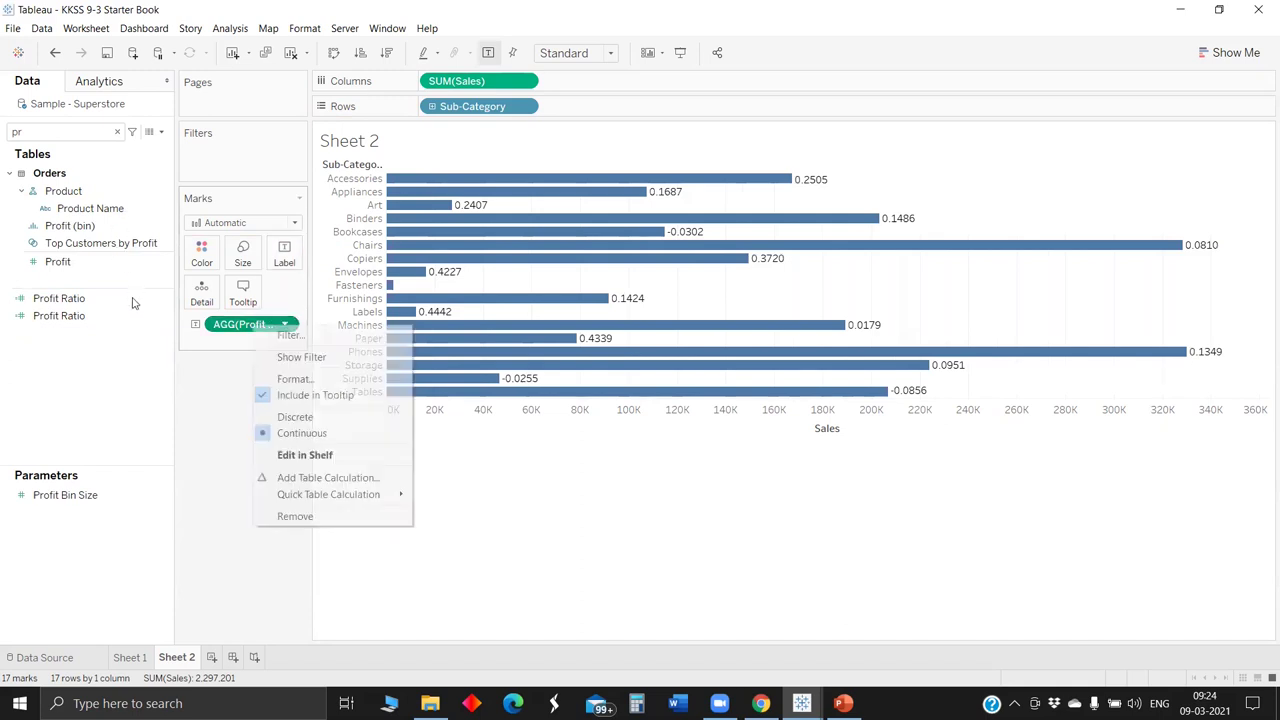
pyautogui.click(295, 379)
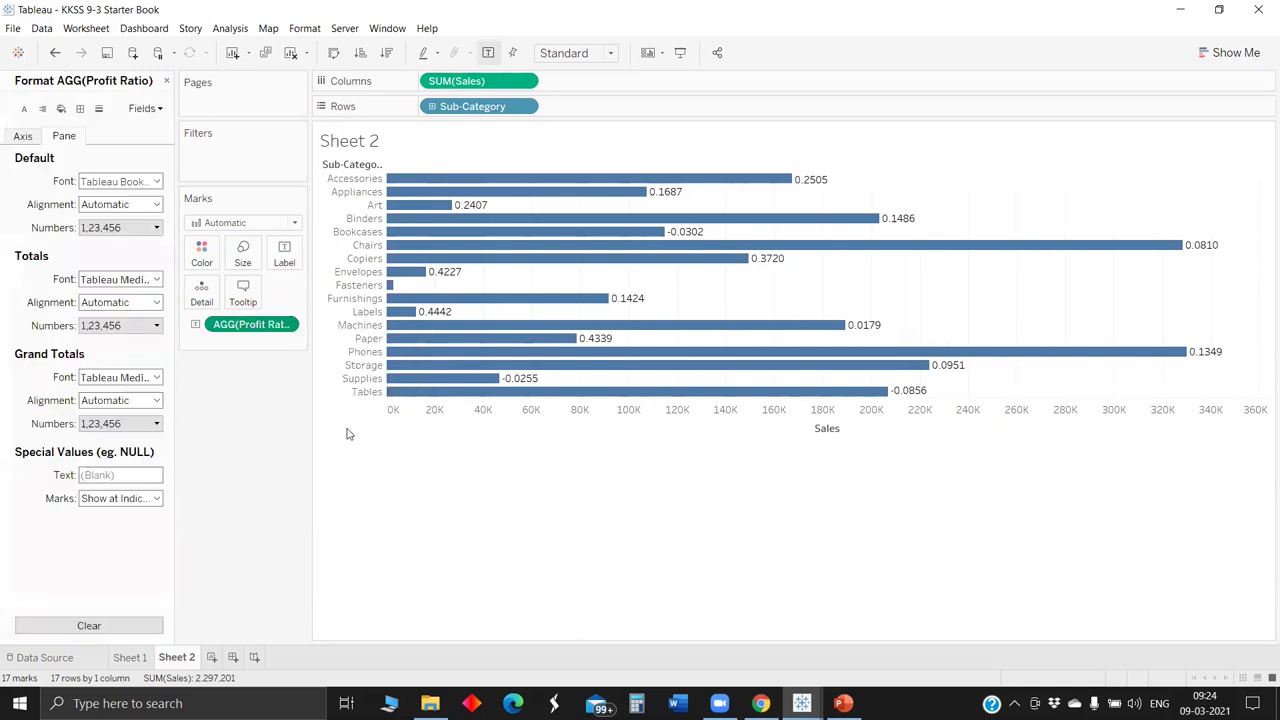
pyautogui.click(120, 228)
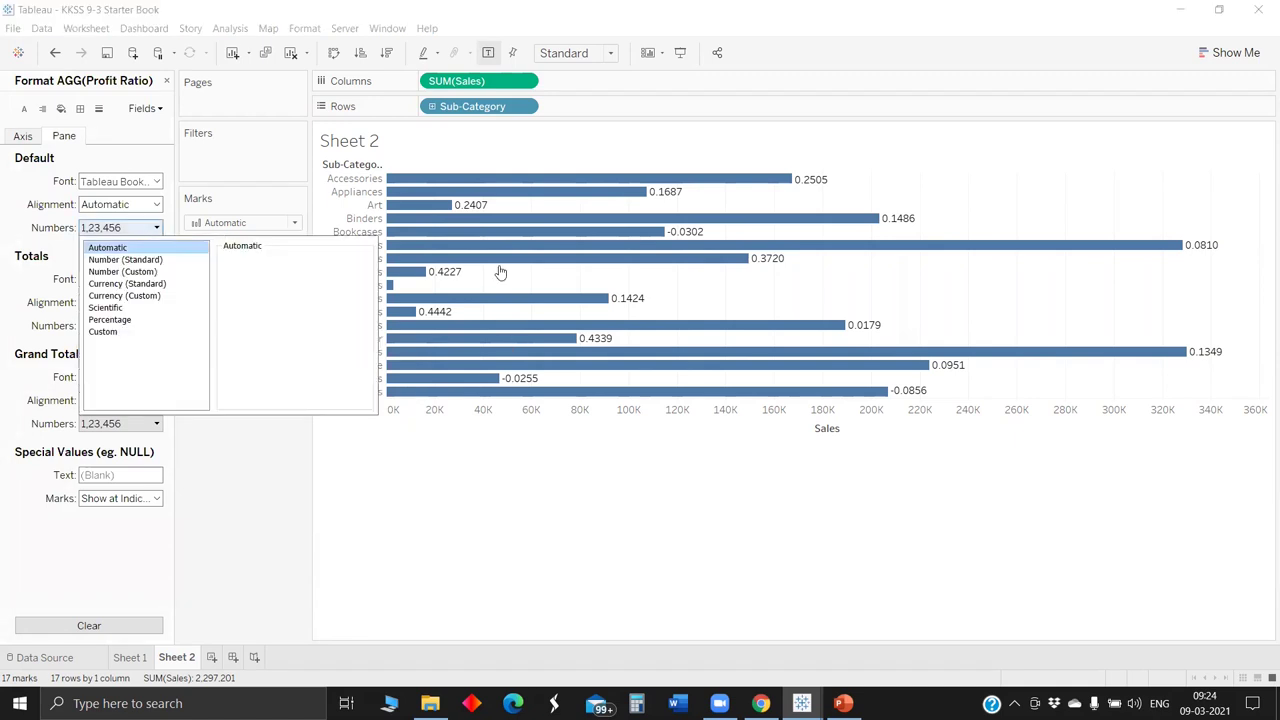
pyautogui.click(110, 319)
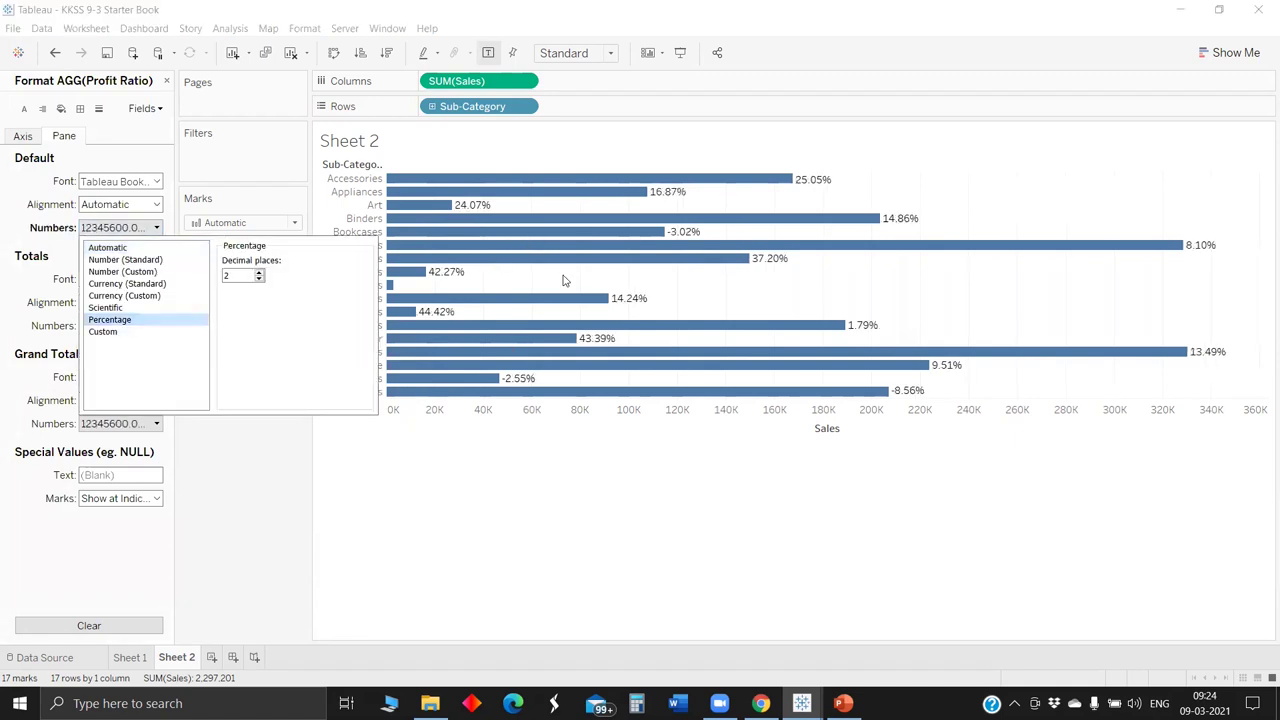
pyautogui.click(167, 134)
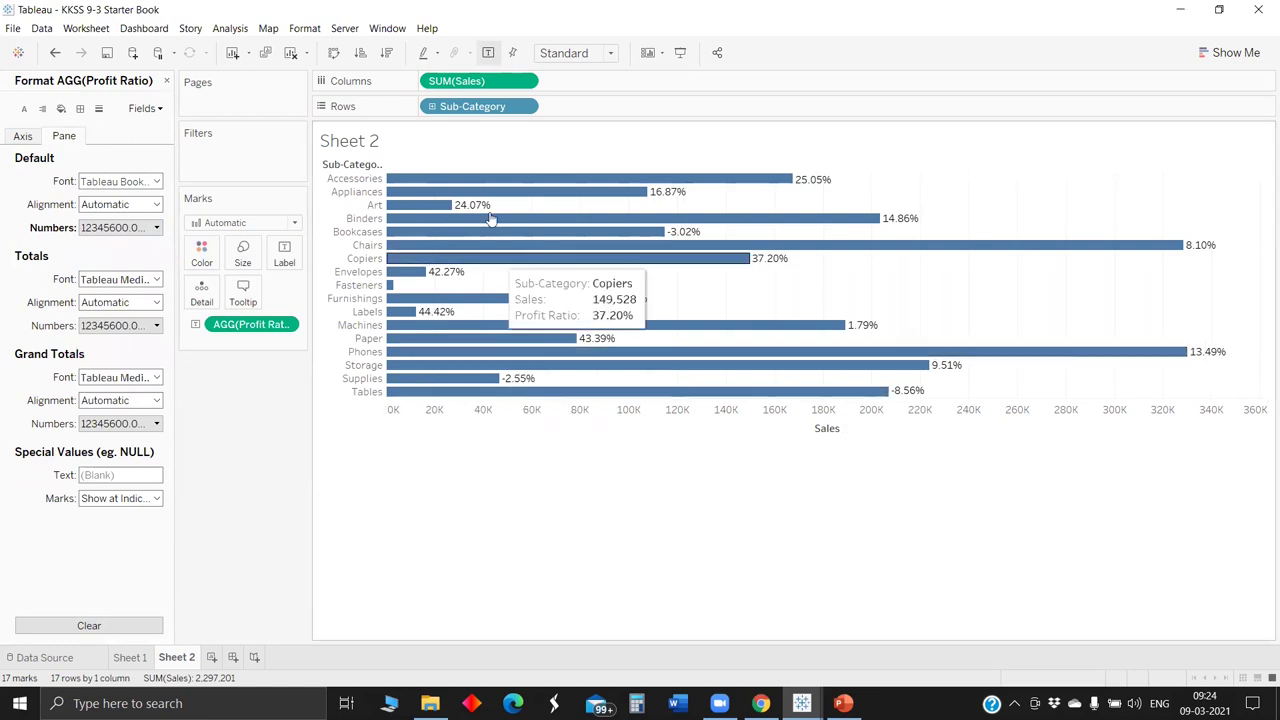
pyautogui.click(166, 80)
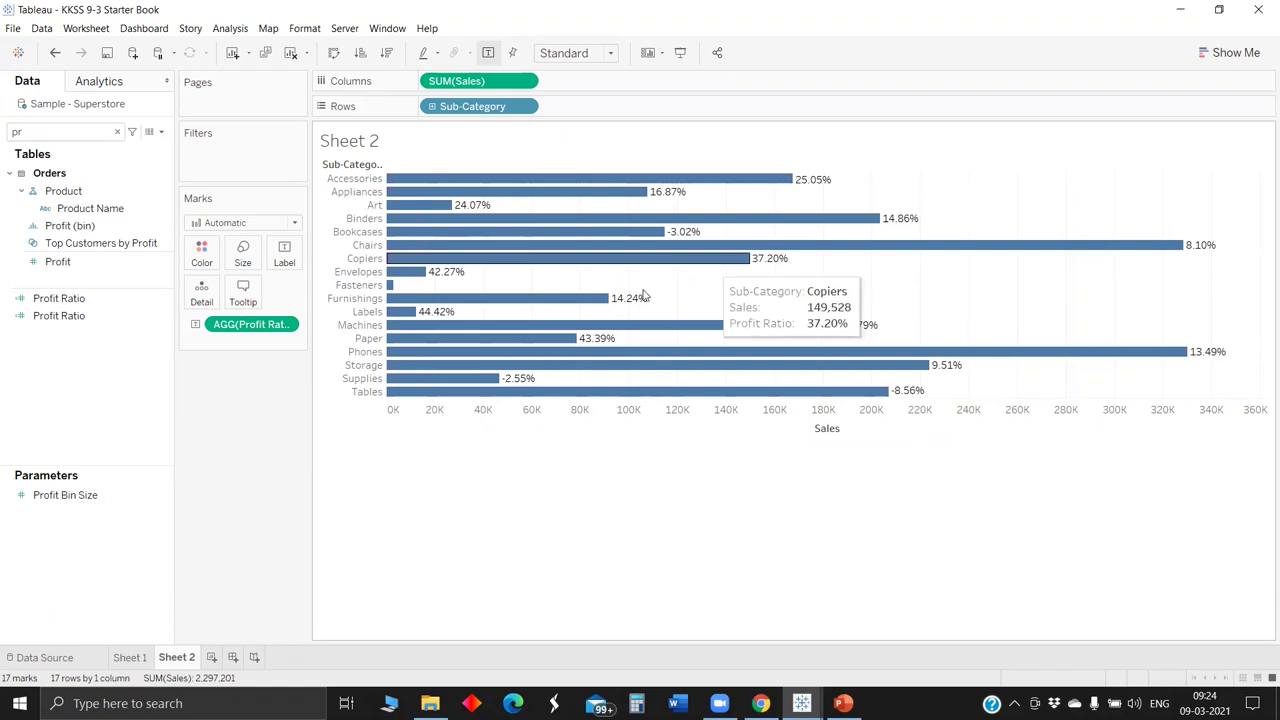
# Step: Start a new calculated field named "+ve profit Ratio"
pyautogui.click(110, 320)
pyautogui.click(152, 383)
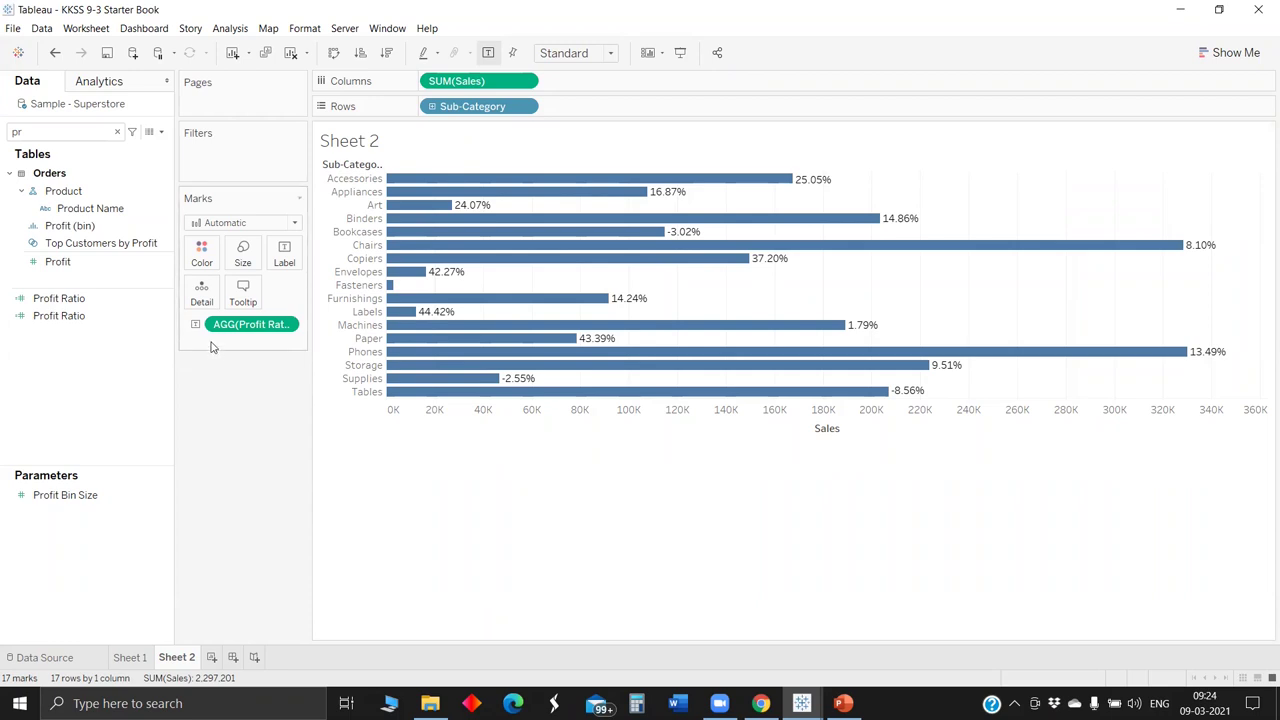
pyautogui.click(161, 131)
pyautogui.click(130, 147)
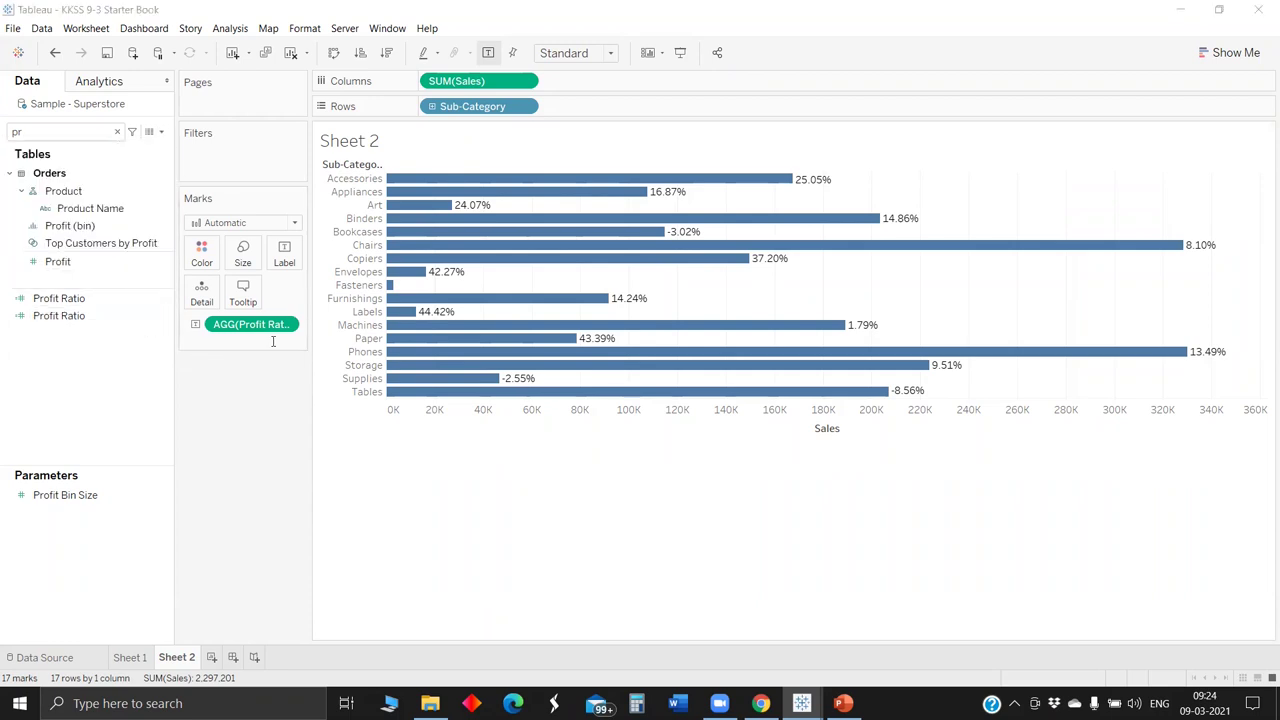
pyautogui.press('BackSpace')
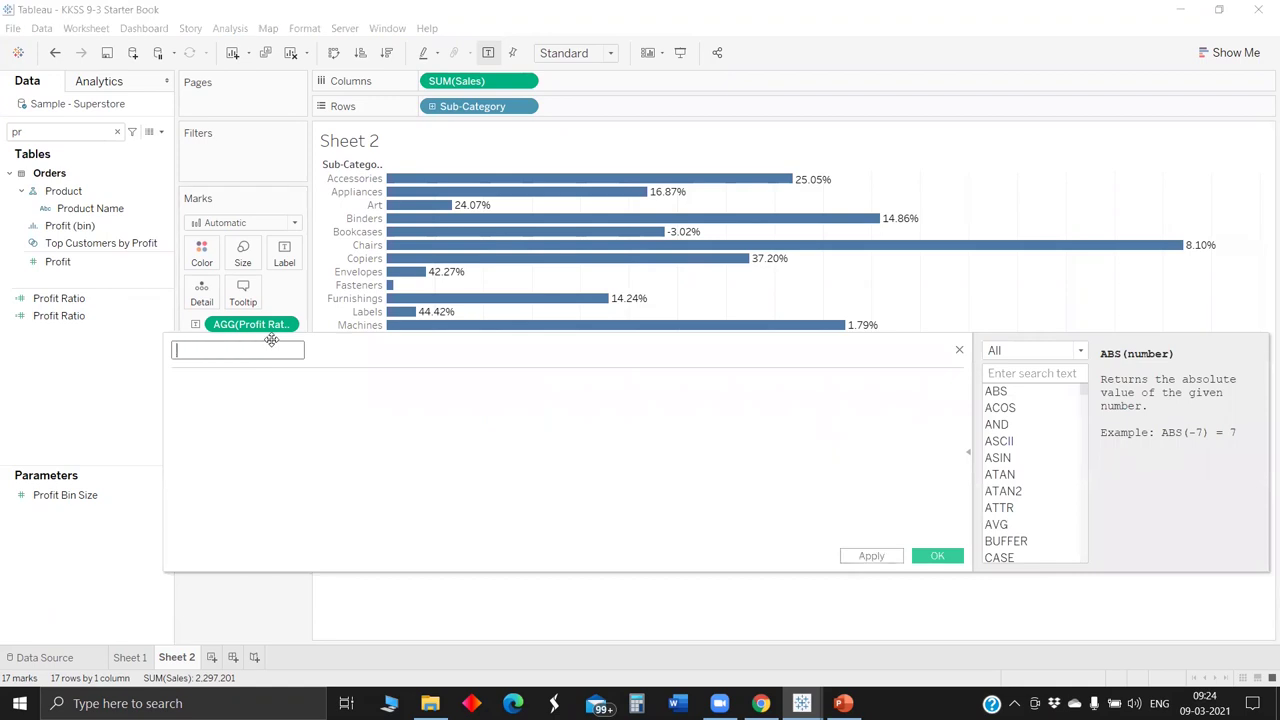
pyautogui.write('+ve profit Ratio')
pyautogui.click(255, 426)
# Step: Define the calculation as IF [Profit Ratio]>0 THEN [Profit Ratio] END and save it
pyautogui.write('IF ')
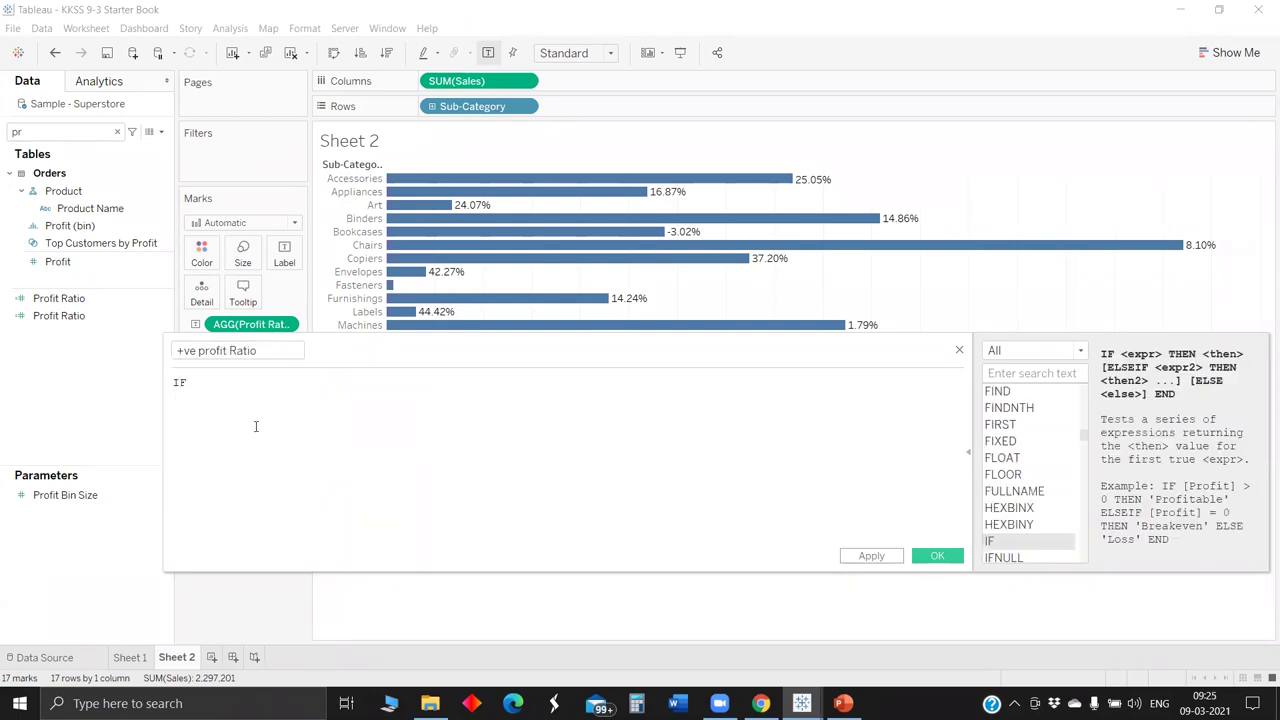
pyautogui.write('pro')
pyautogui.click(309, 466)
pyautogui.write('>0')
pyautogui.press('Return')
pyautogui.write('THEN pro')
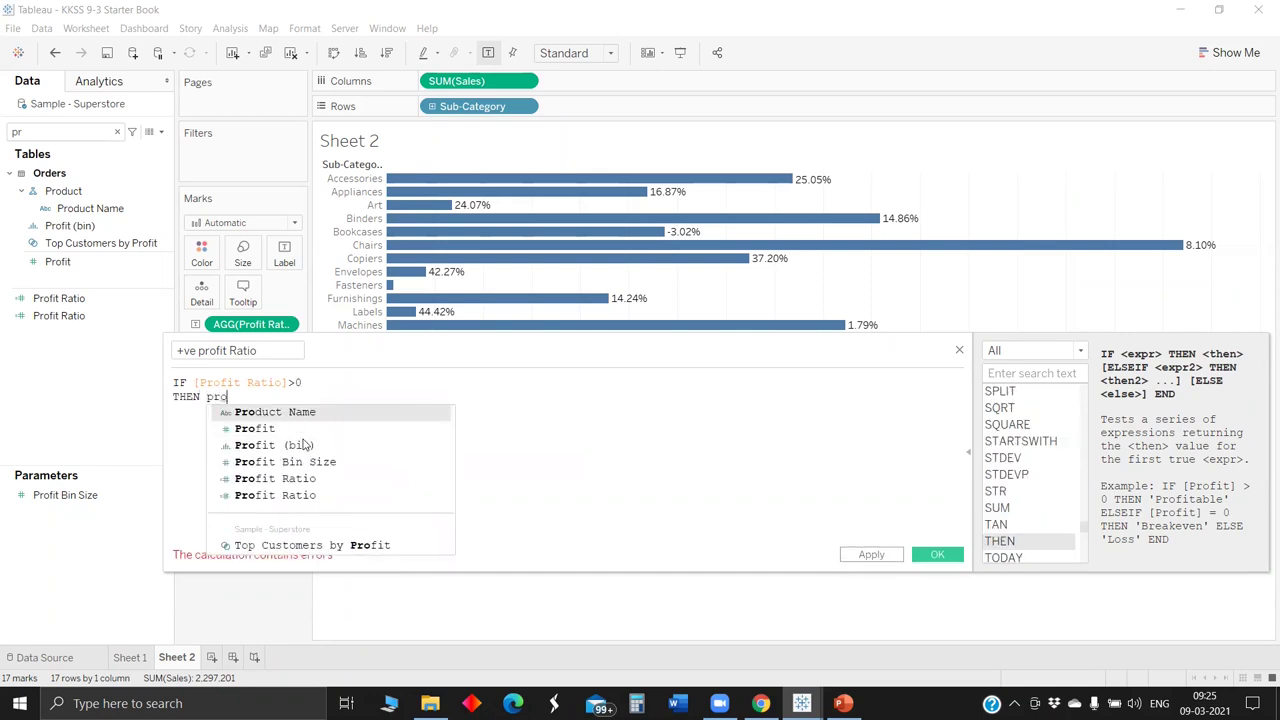
pyautogui.write('fit rati')
pyautogui.press('Return')
pyautogui.press('Return')
pyautogui.write('END')
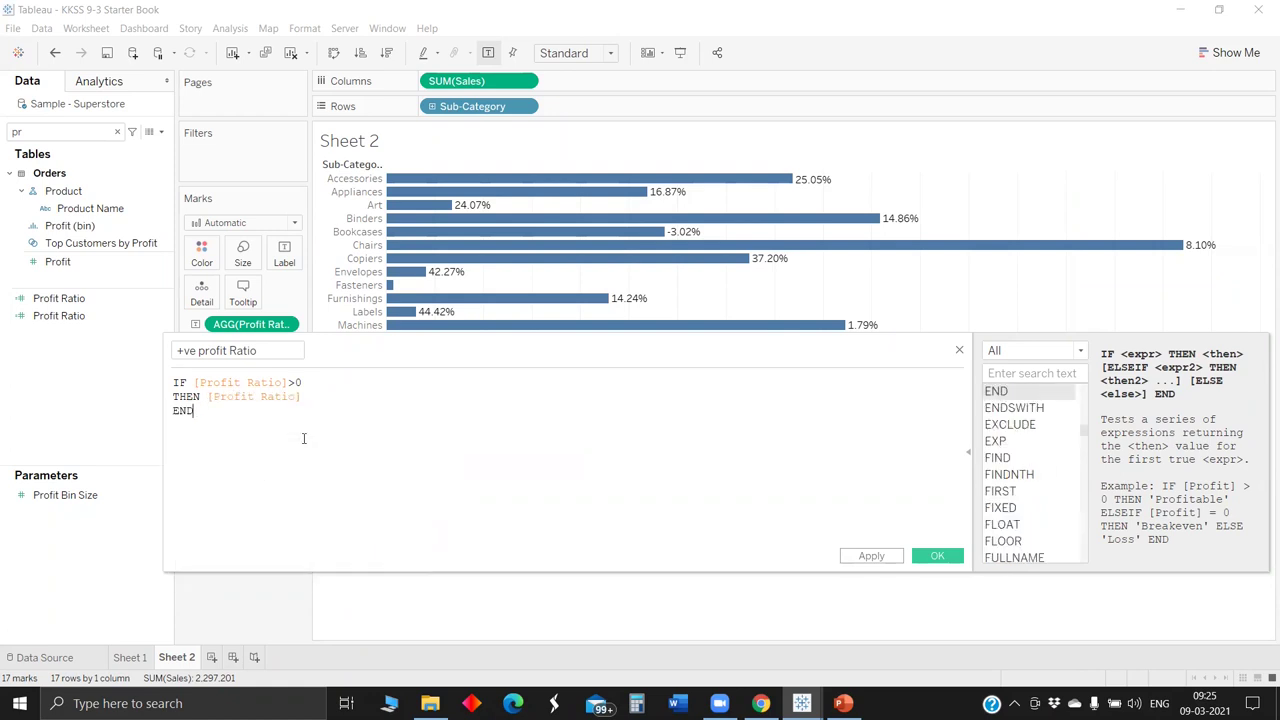
pyautogui.moveTo(234, 423); pyautogui.dragTo(120, 366)
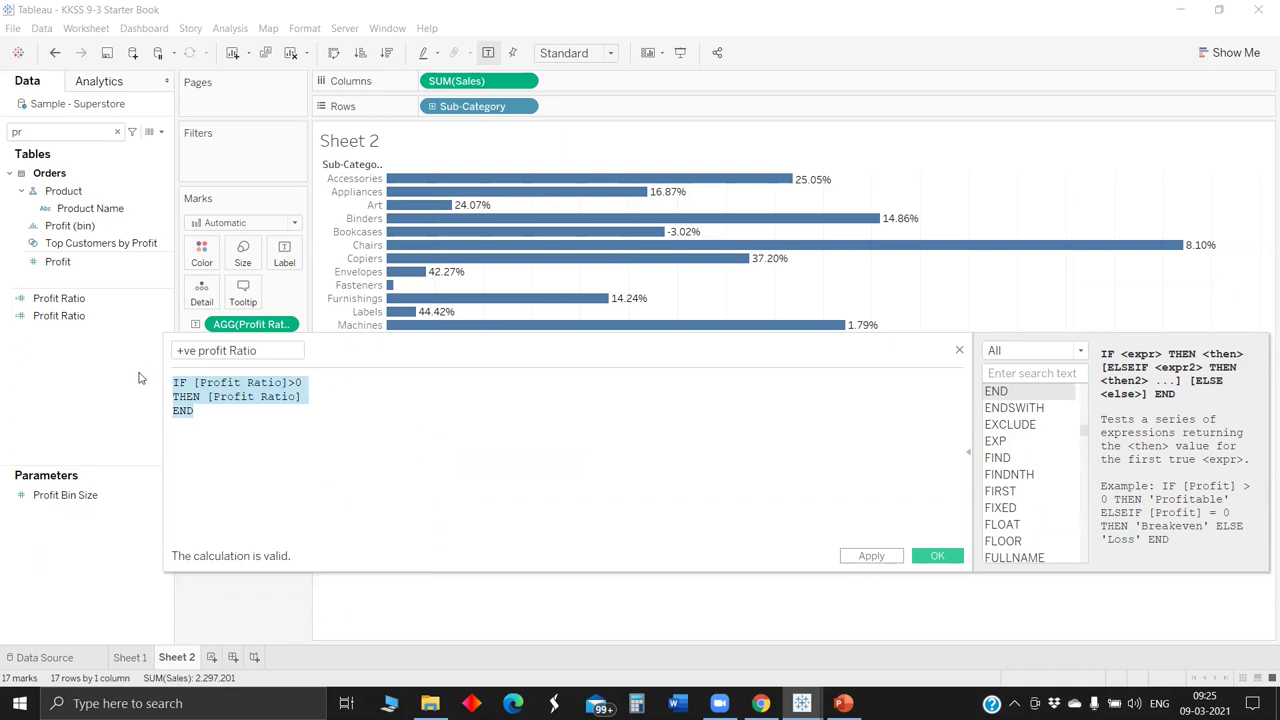
pyautogui.click(922, 563)
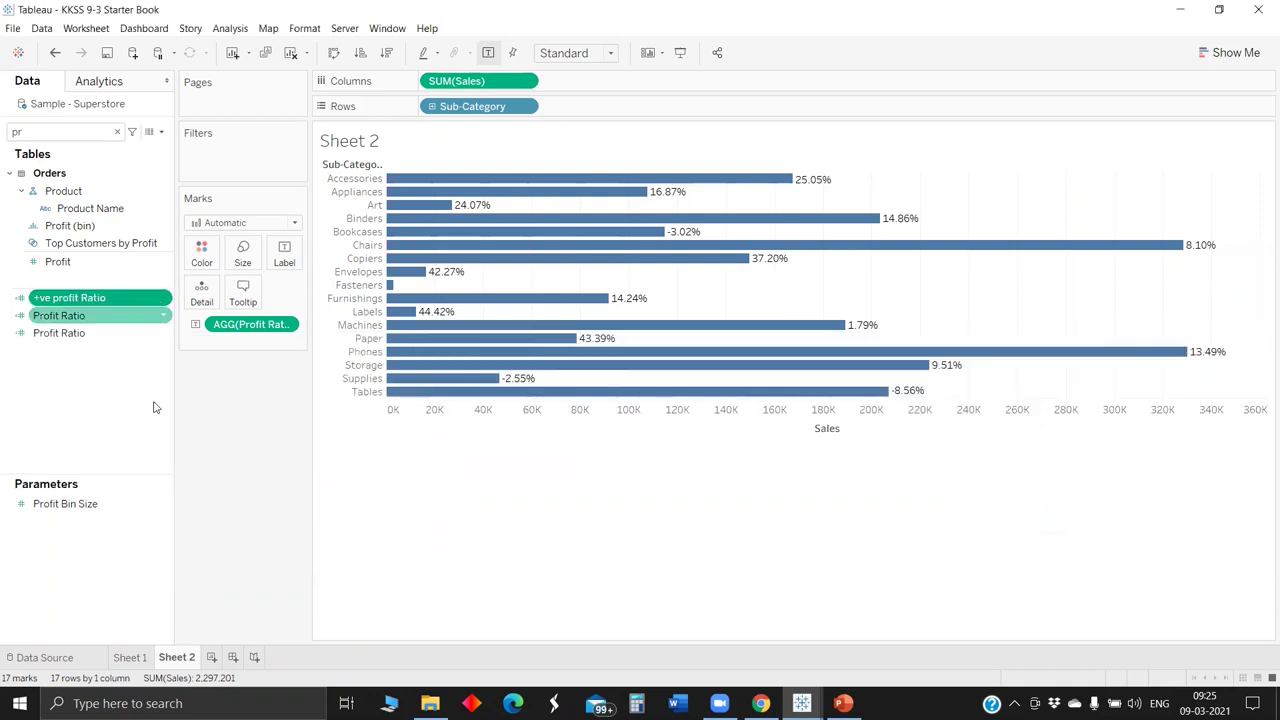
# Step: Duplicate the +ve profit Ratio field, rename the copy "-ve profit Ratio" and change its condition to [Profit Ratio]<0
pyautogui.rightClick(98, 300)
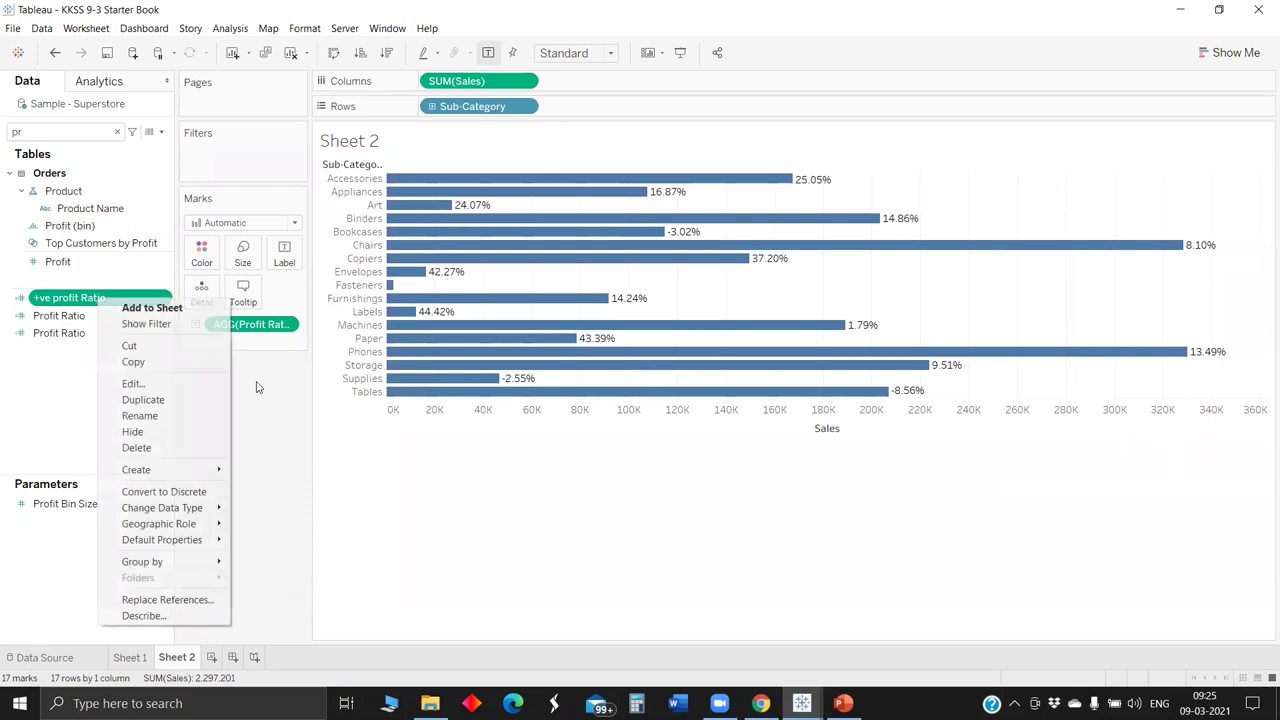
pyautogui.click(143, 399)
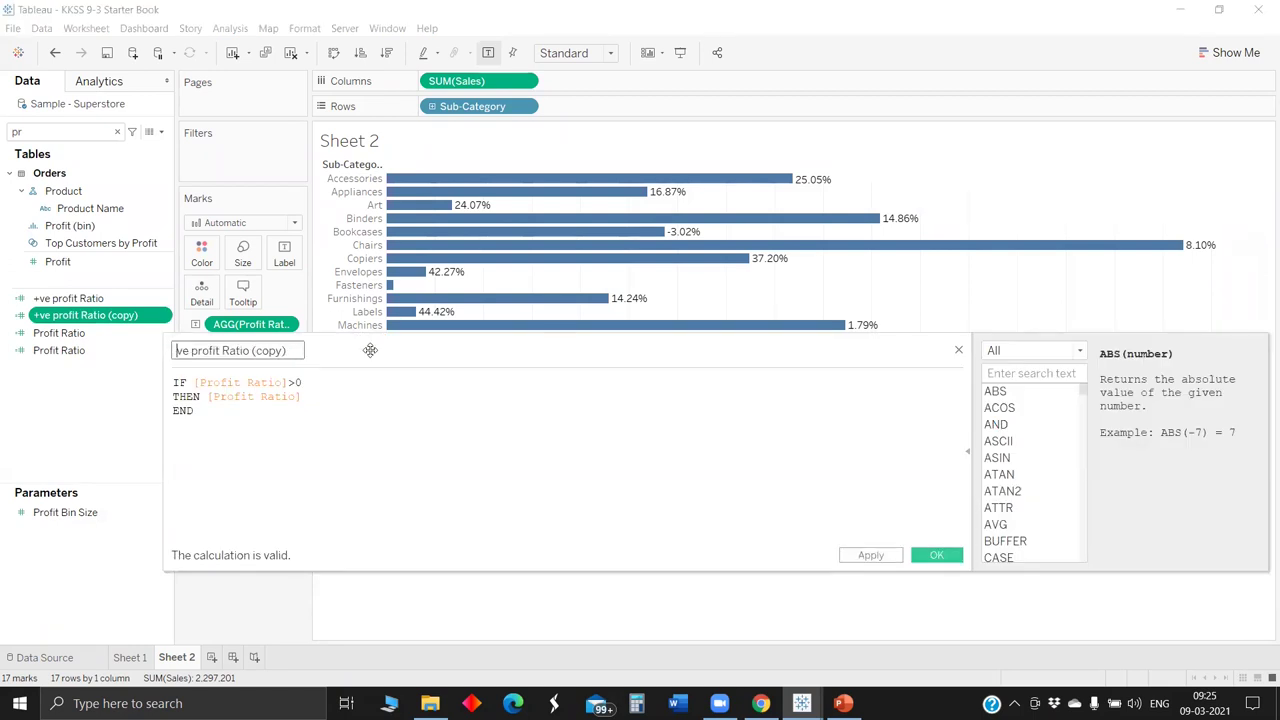
pyautogui.write('-')
pyautogui.press('BackSpace')
pyautogui.click(288, 382)
pyautogui.press('Delete')
pyautogui.write('<')
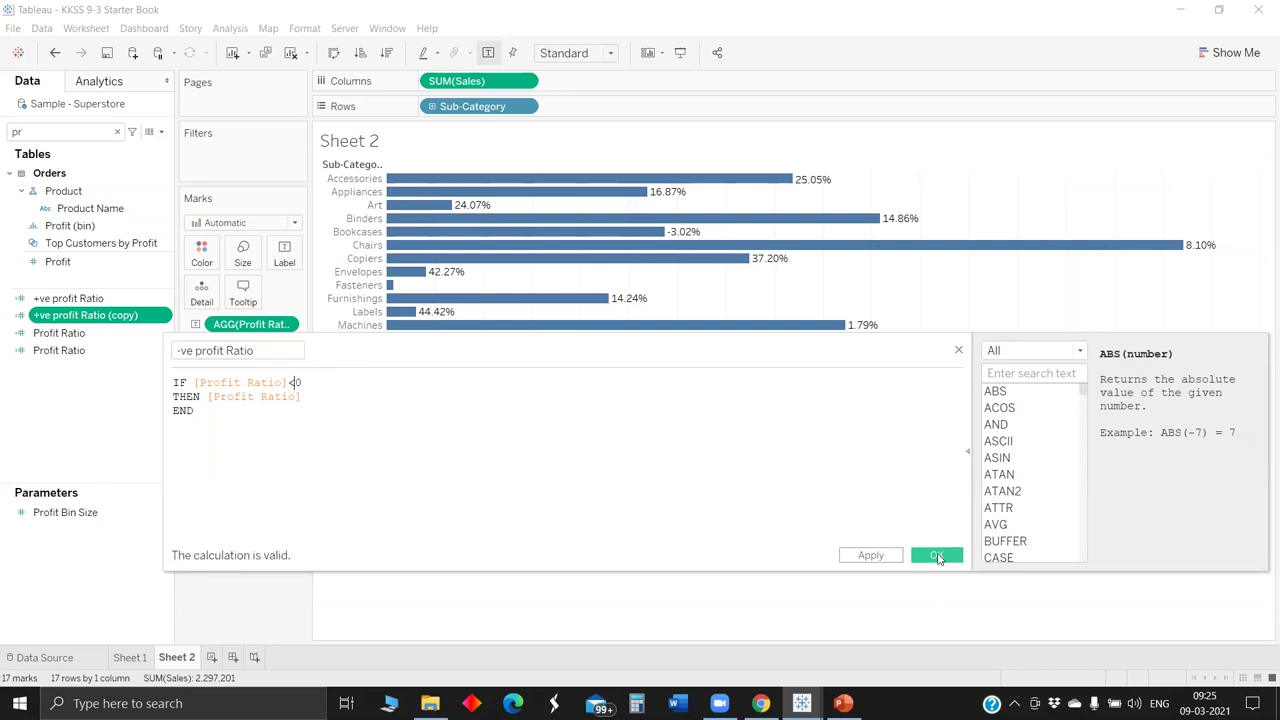
pyautogui.click(937, 557)
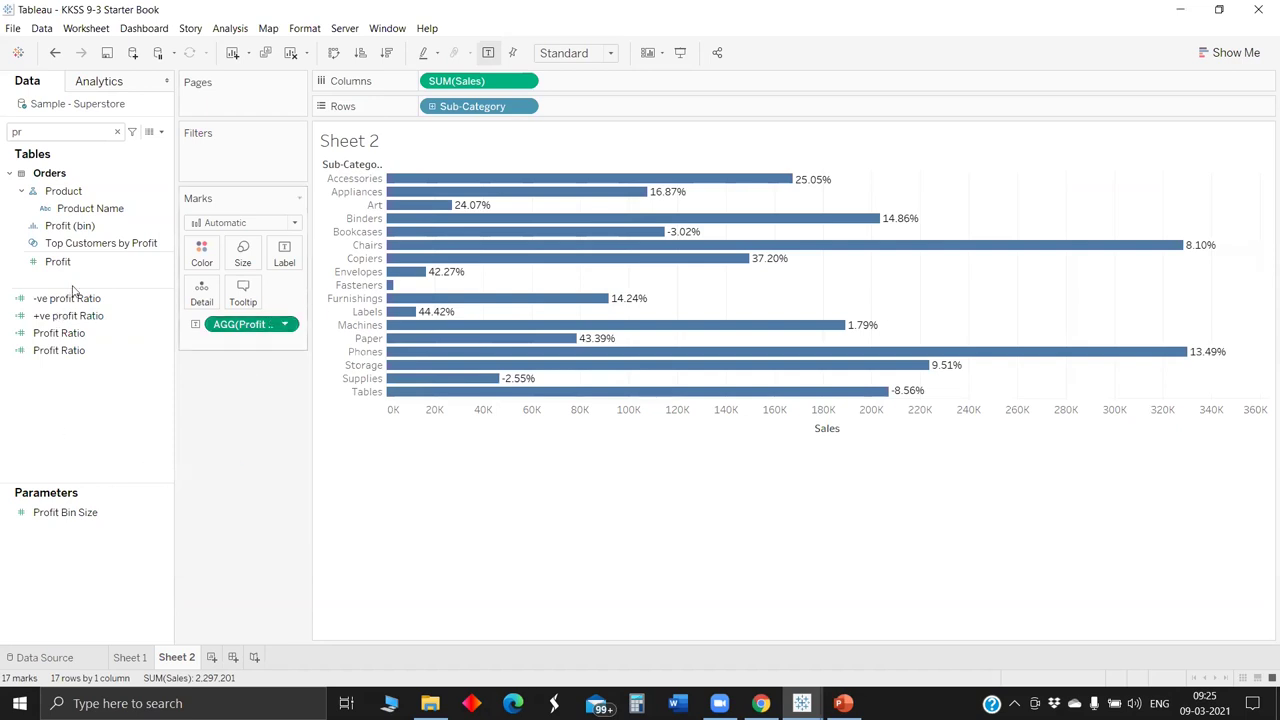
# Step: Replace the bars' Profit Ratio label with the +ve profit Ratio and -ve profit Ratio fields, and edit the label text
pyautogui.moveTo(245, 324); pyautogui.dragTo(238, 475)
pyautogui.moveTo(68, 315); pyautogui.dragTo(453, 337)
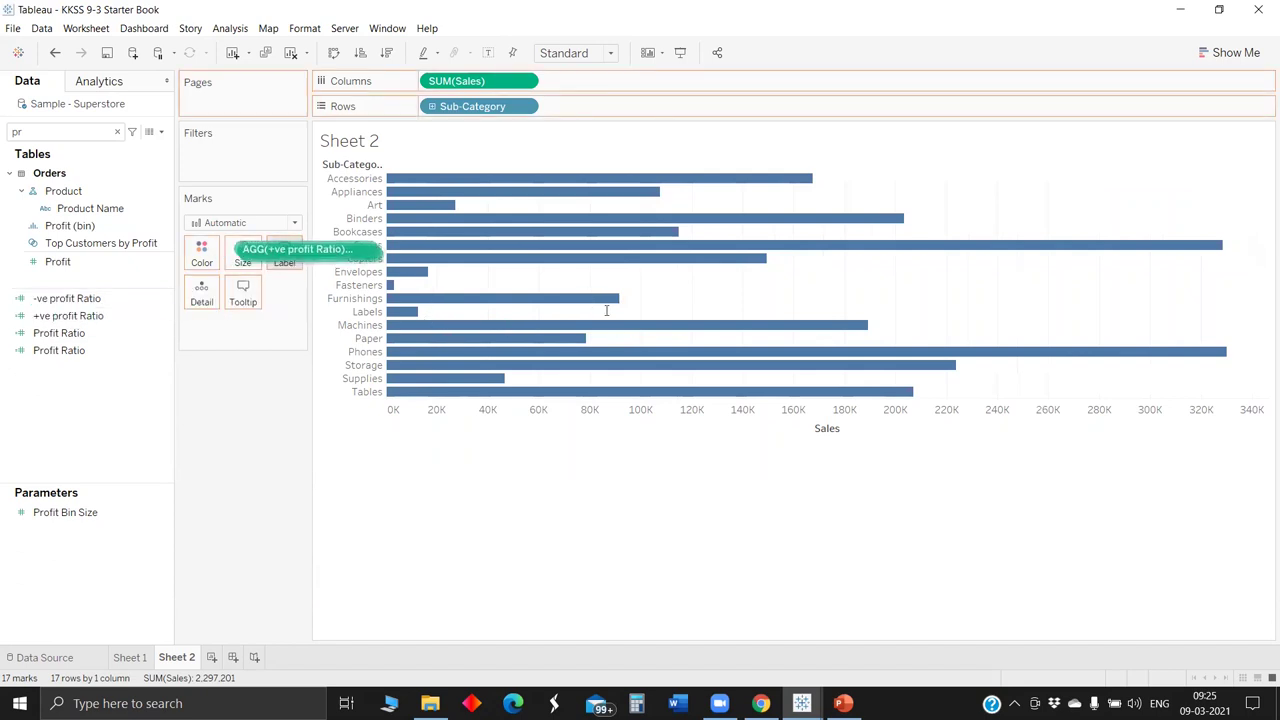
pyautogui.moveTo(606, 311); pyautogui.dragTo(613, 313)
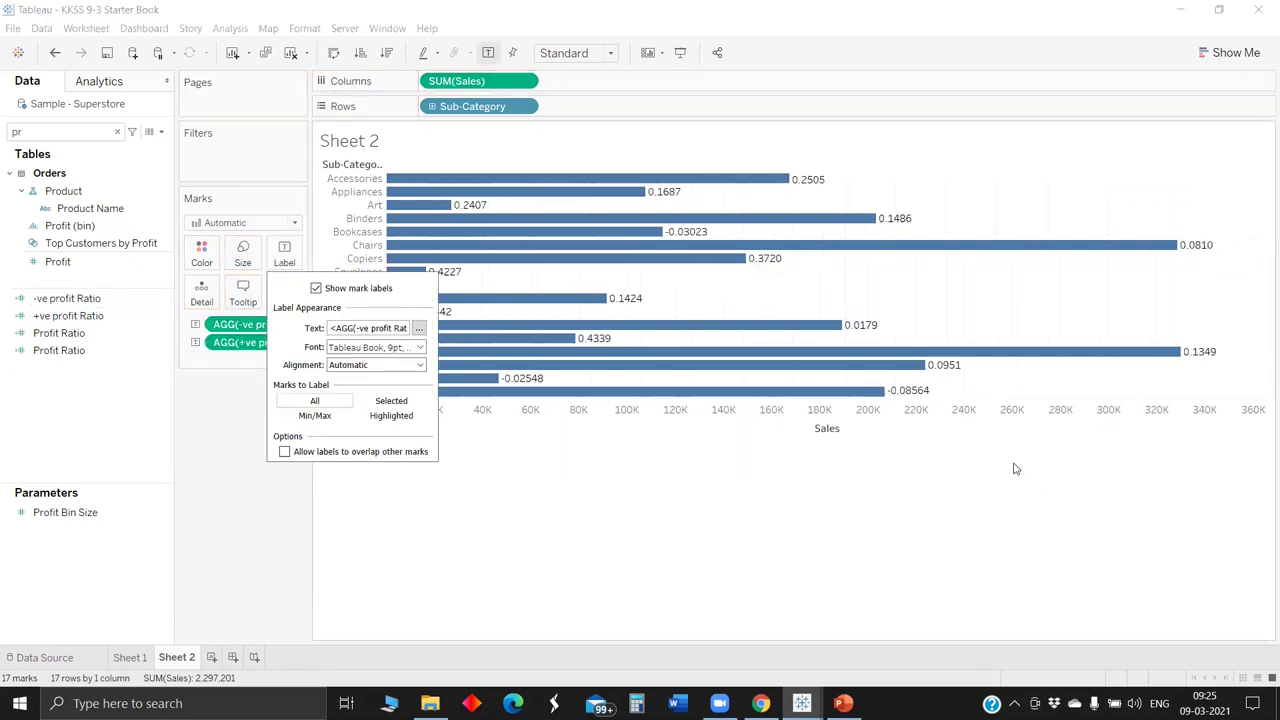
pyautogui.click(418, 328)
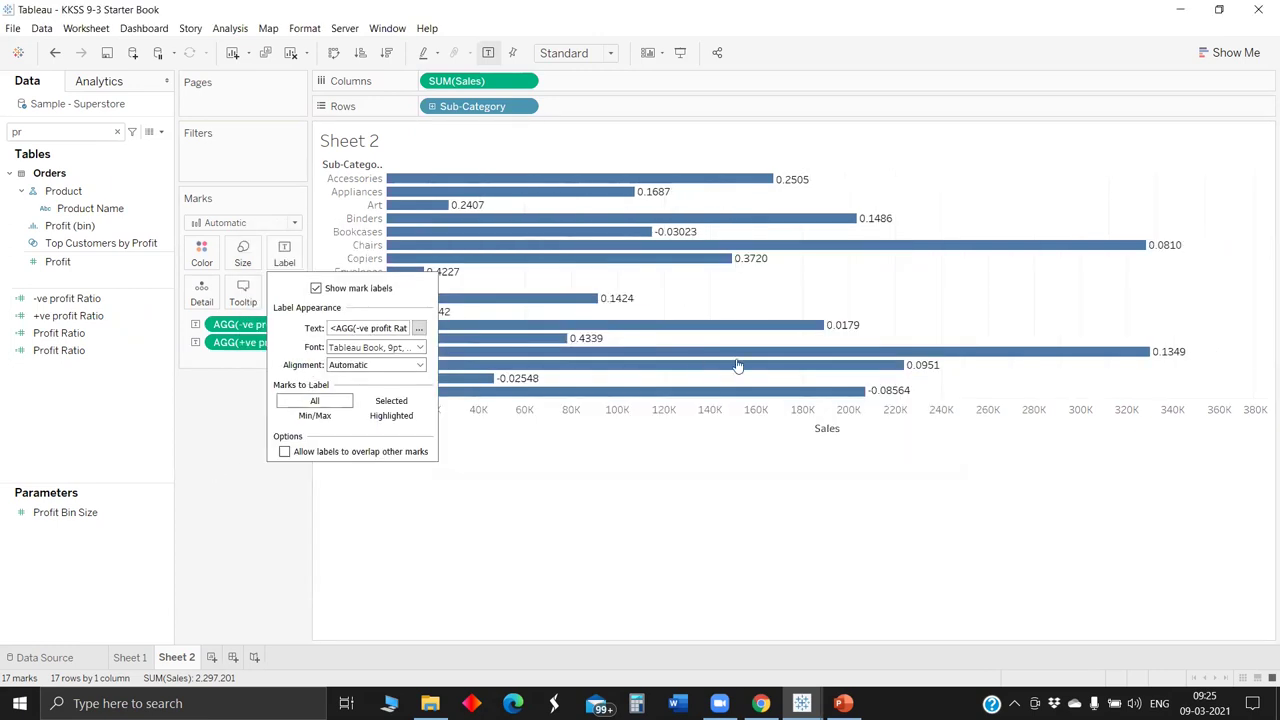
pyautogui.click(729, 369)
# Step: Set the number format of the -ve profit Ratio label to the custom format ▲0.00%
pyautogui.rightClick(243, 323)
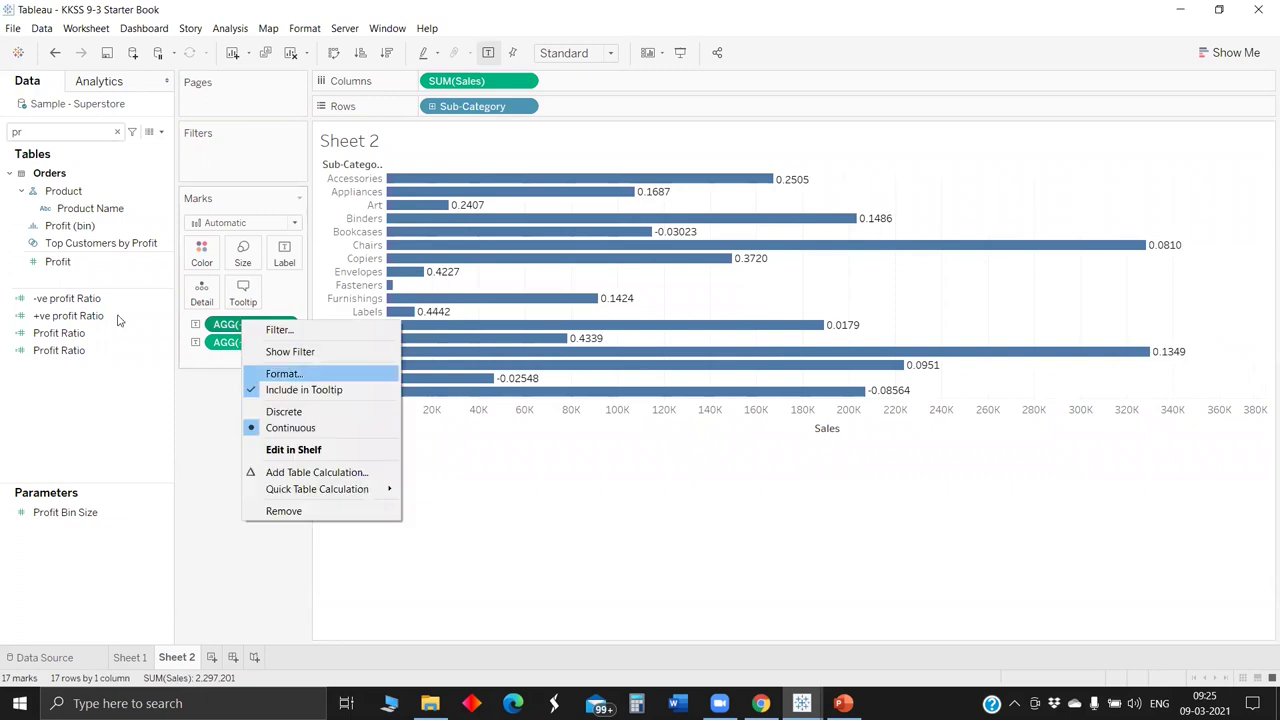
pyautogui.press('Return')
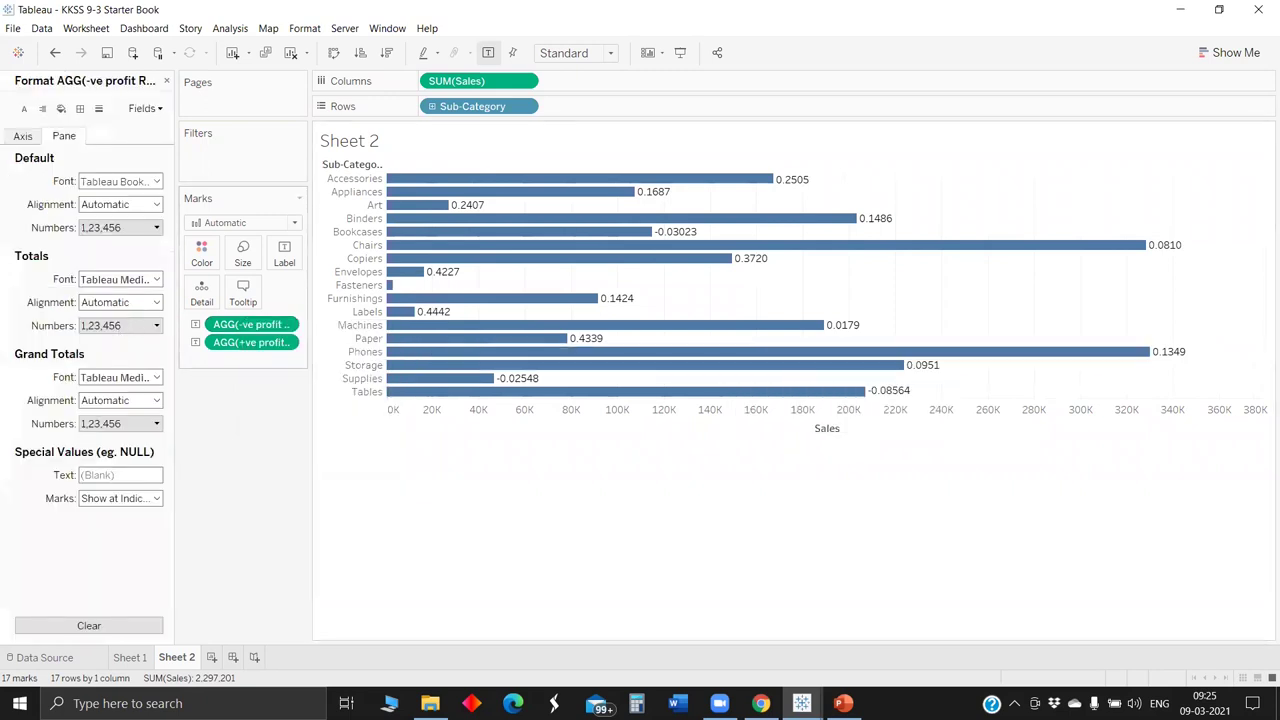
pyautogui.click(120, 227)
pyautogui.click(109, 319)
pyautogui.click(103, 331)
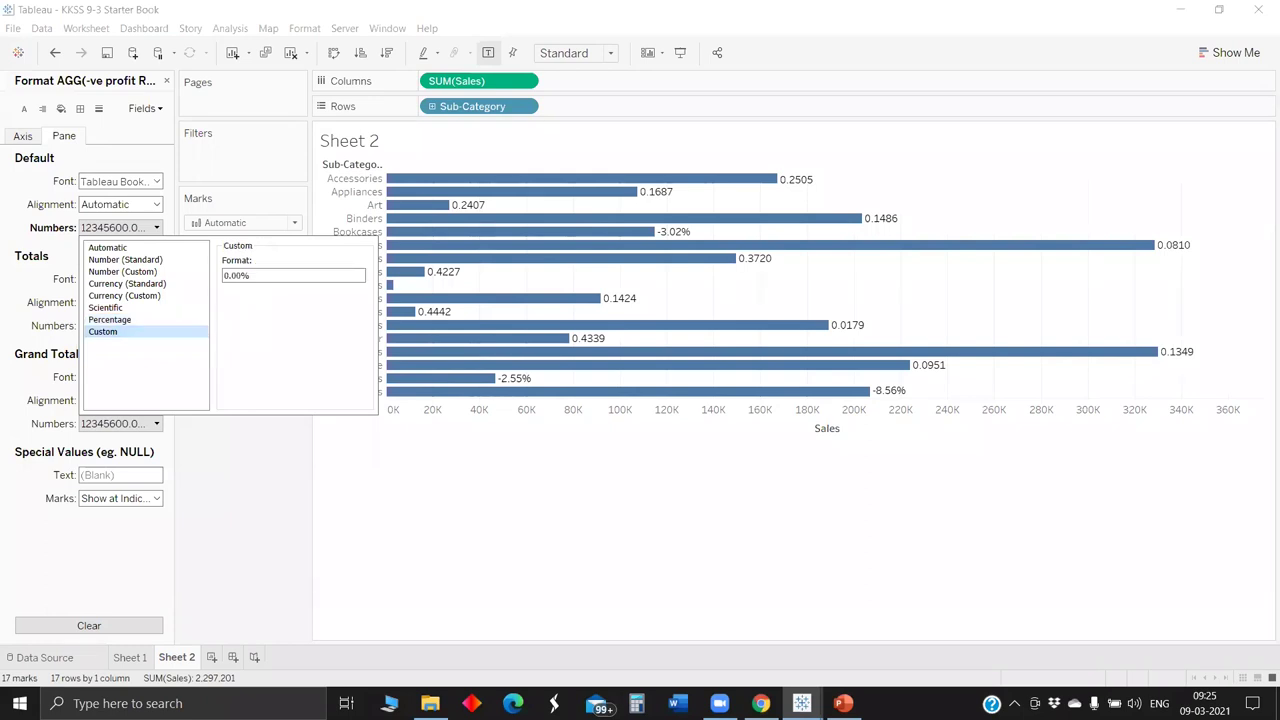
pyautogui.hotkey('alt', 'Tab')
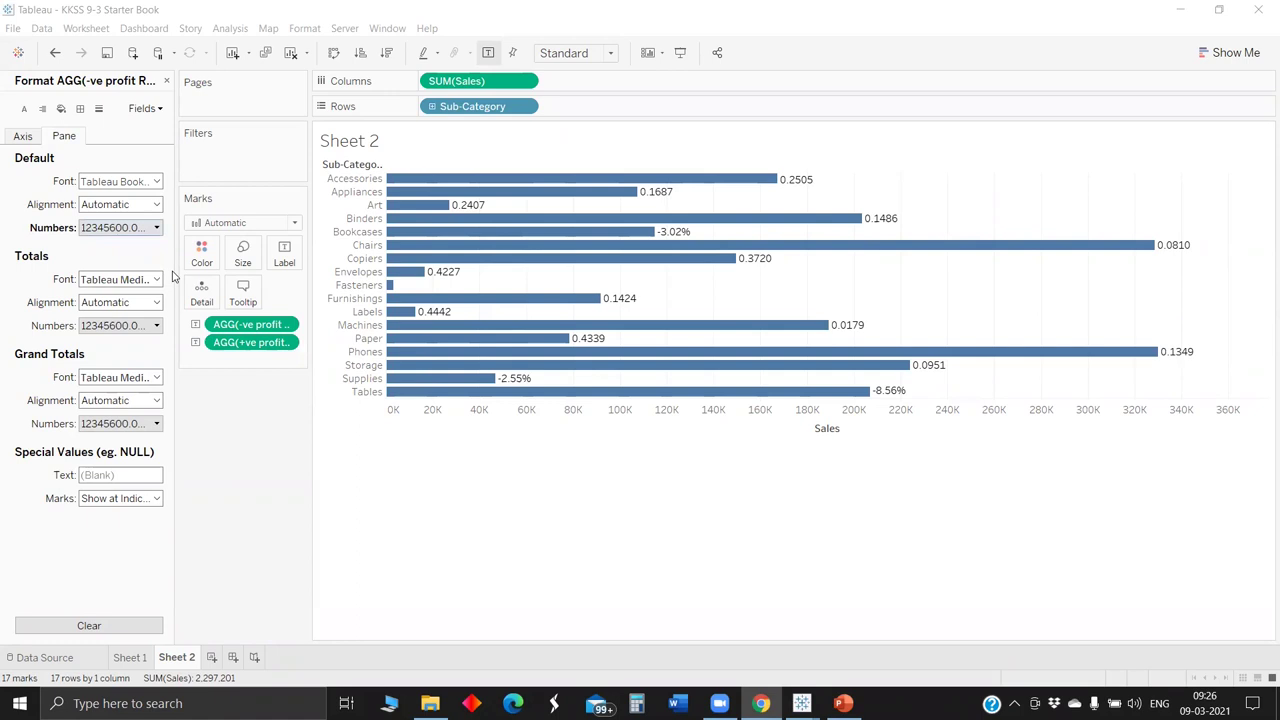
pyautogui.click(130, 227)
pyautogui.write('▲0.00%')
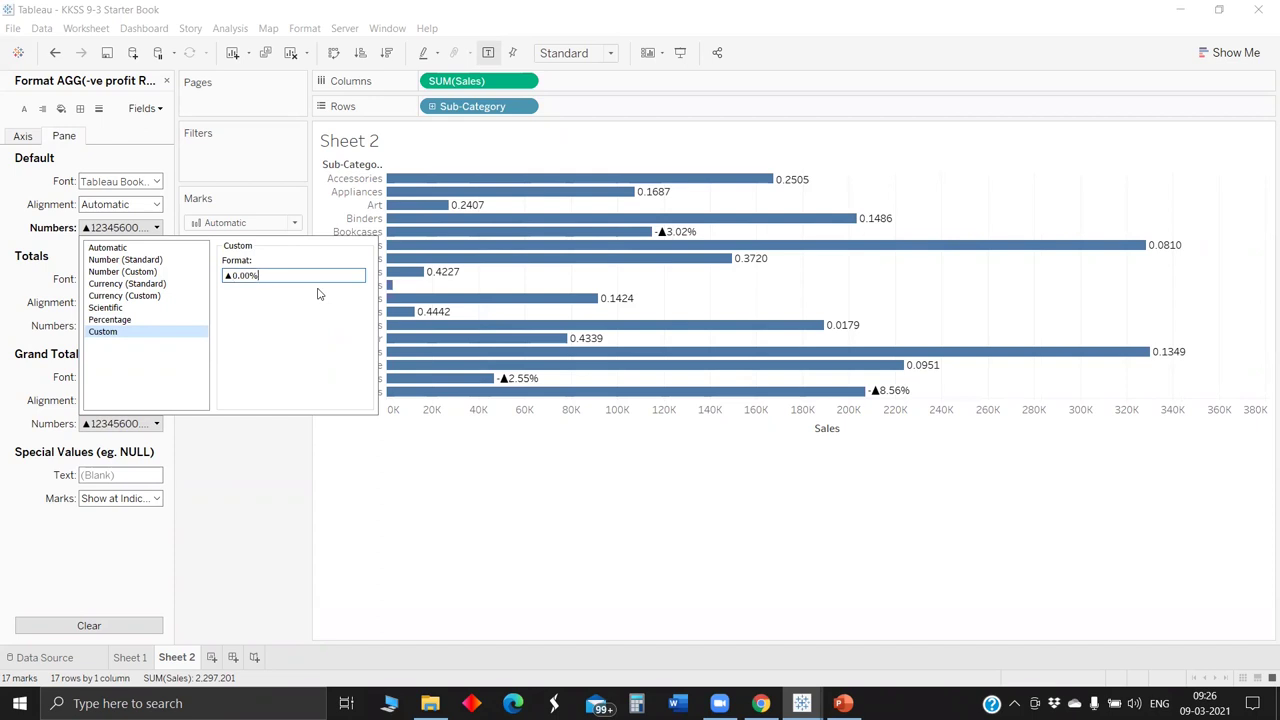
# Step: Extend the -ve profit Ratio label's custom number format to ▲0.00%;-▼0.00%
pyautogui.write(';-')
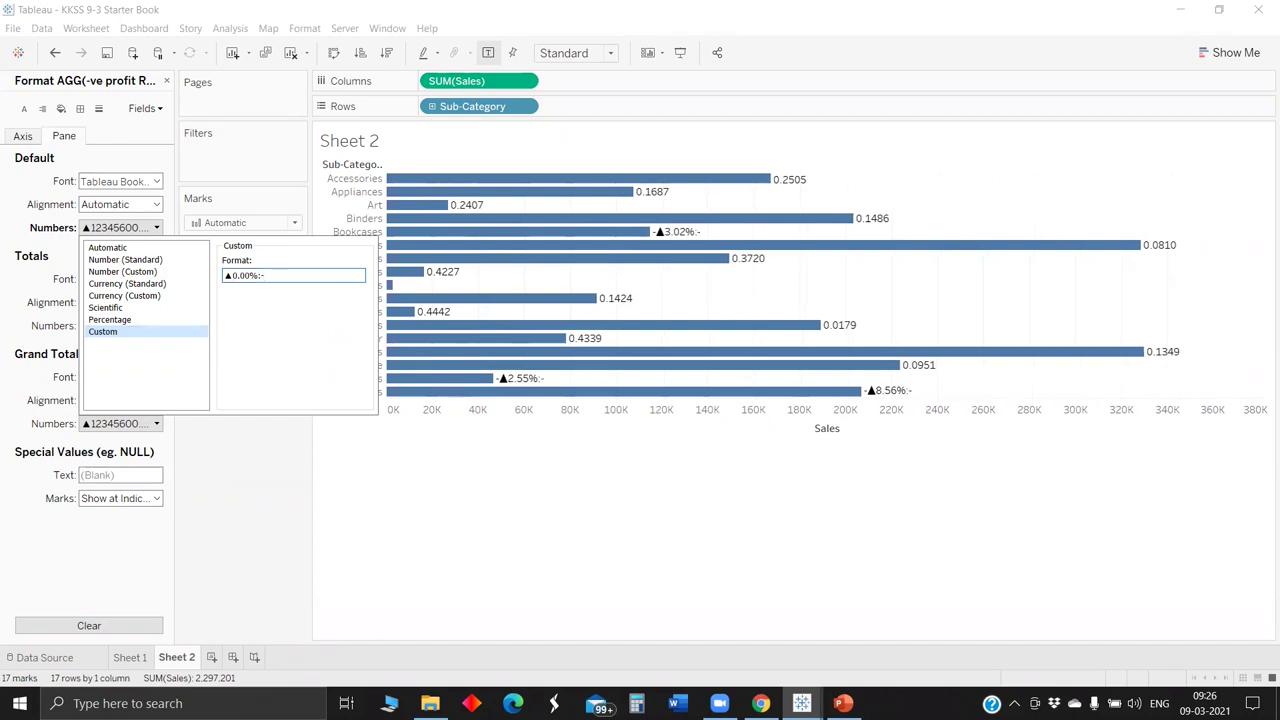
pyautogui.press('Return')
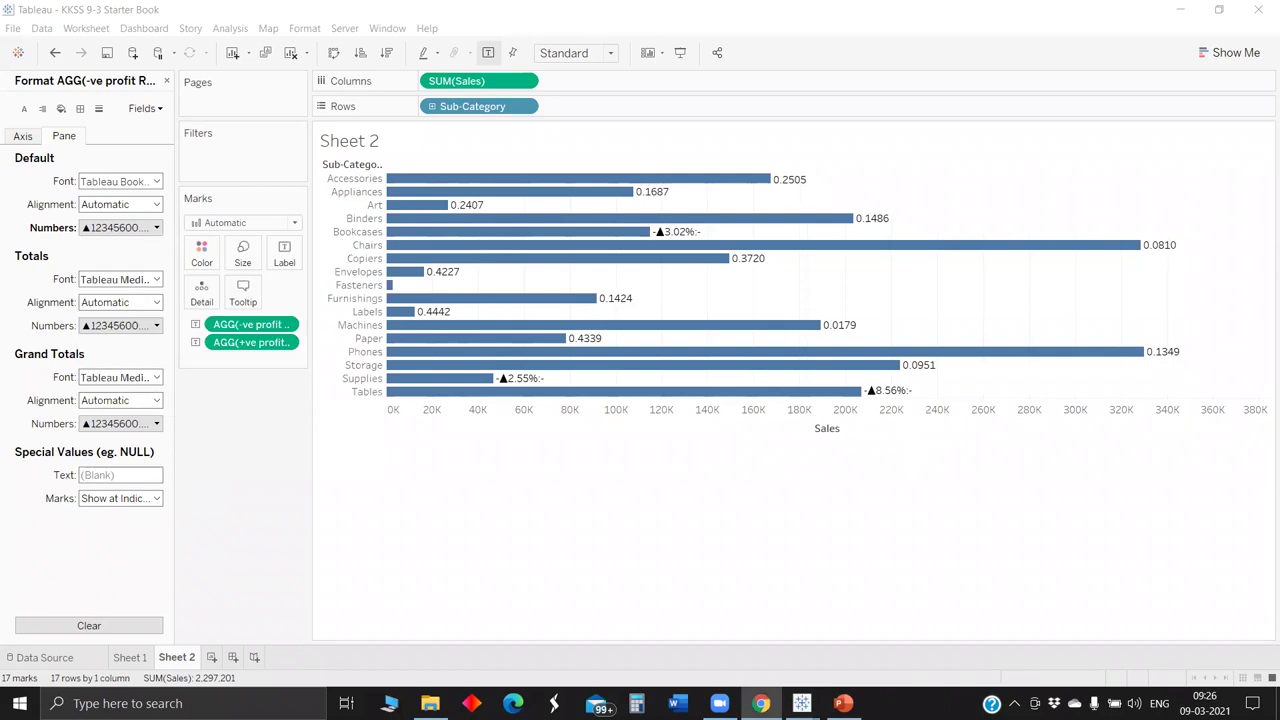
pyautogui.click(143, 230)
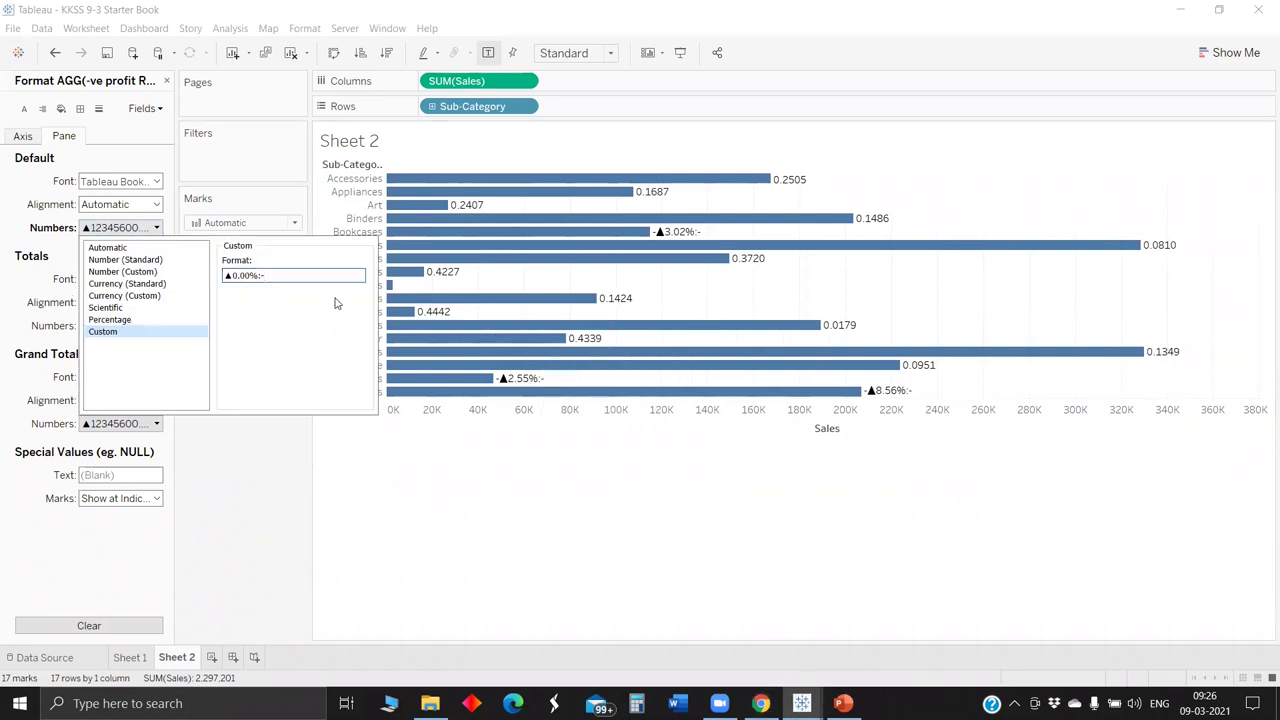
pyautogui.write('▼')
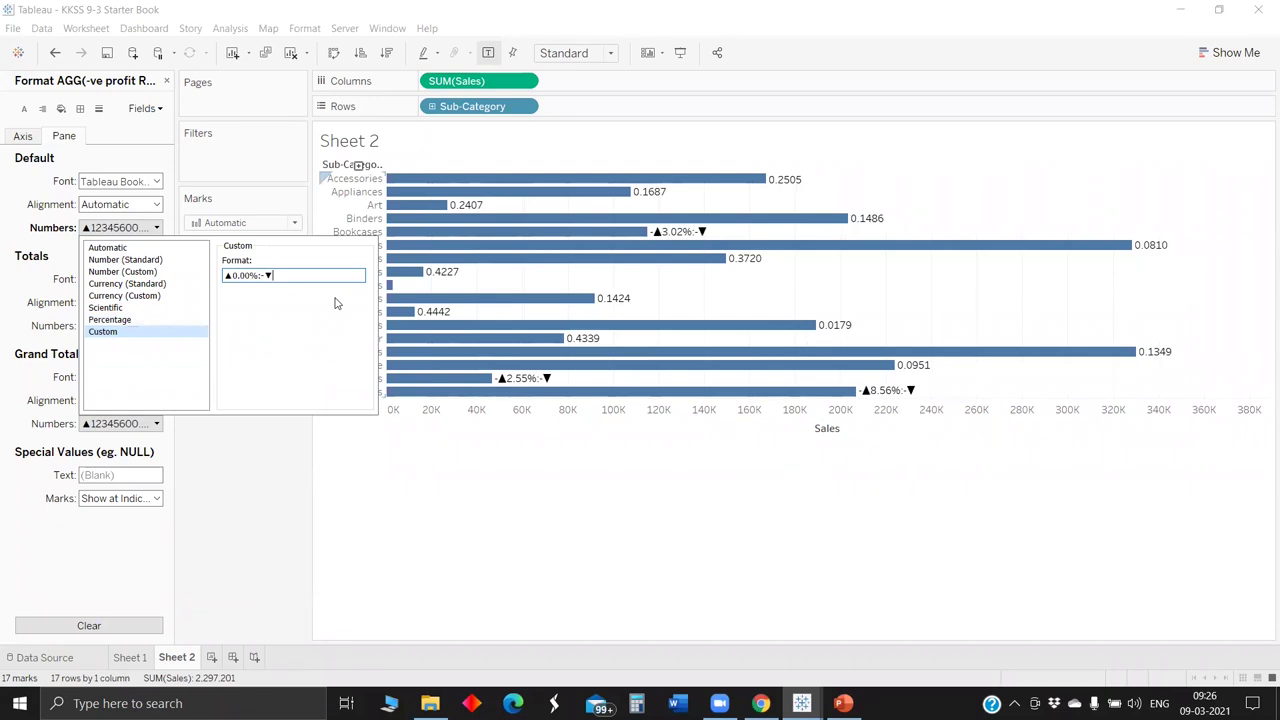
pyautogui.write('0.00')
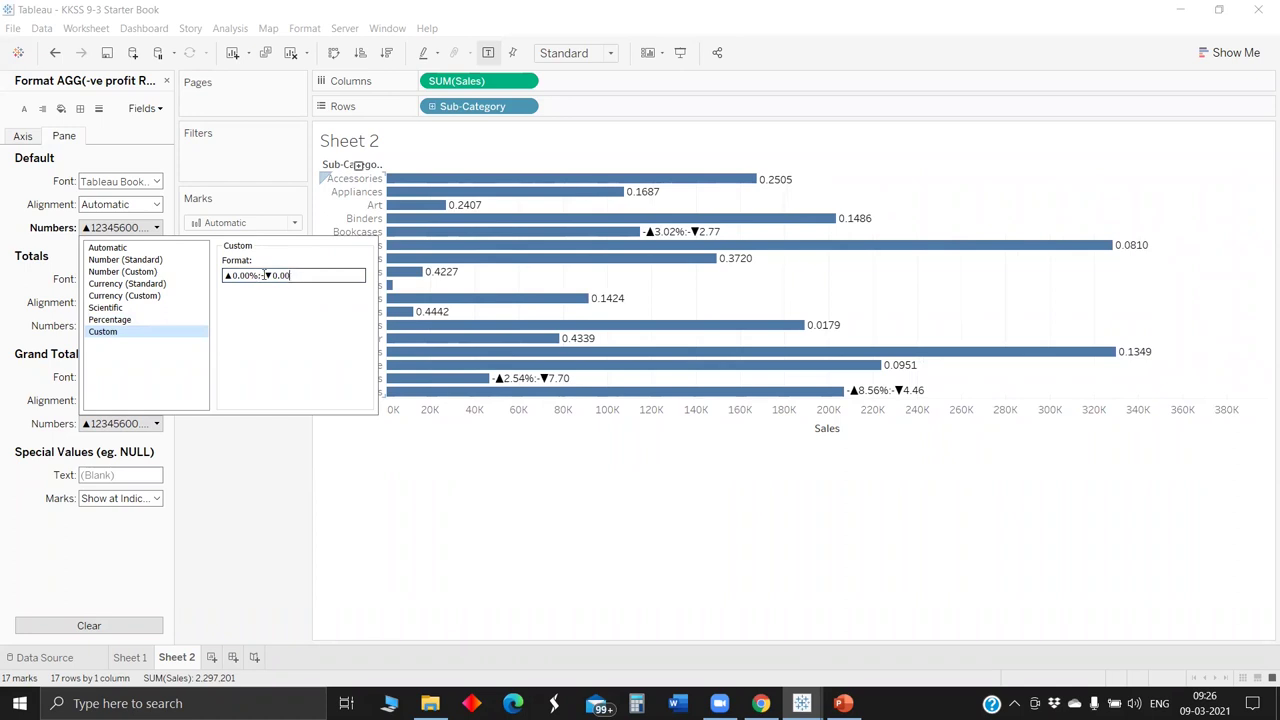
pyautogui.write('%')
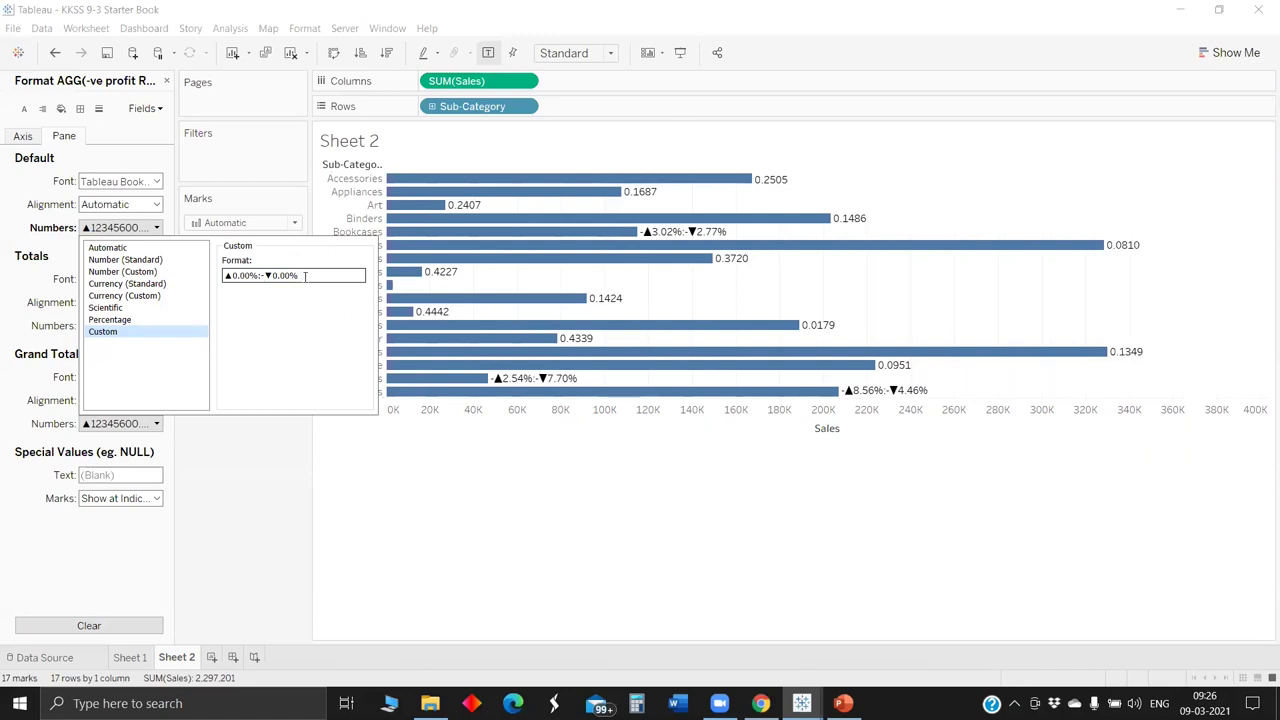
pyautogui.click(262, 276)
pyautogui.press('BackSpace')
pyautogui.write(';')
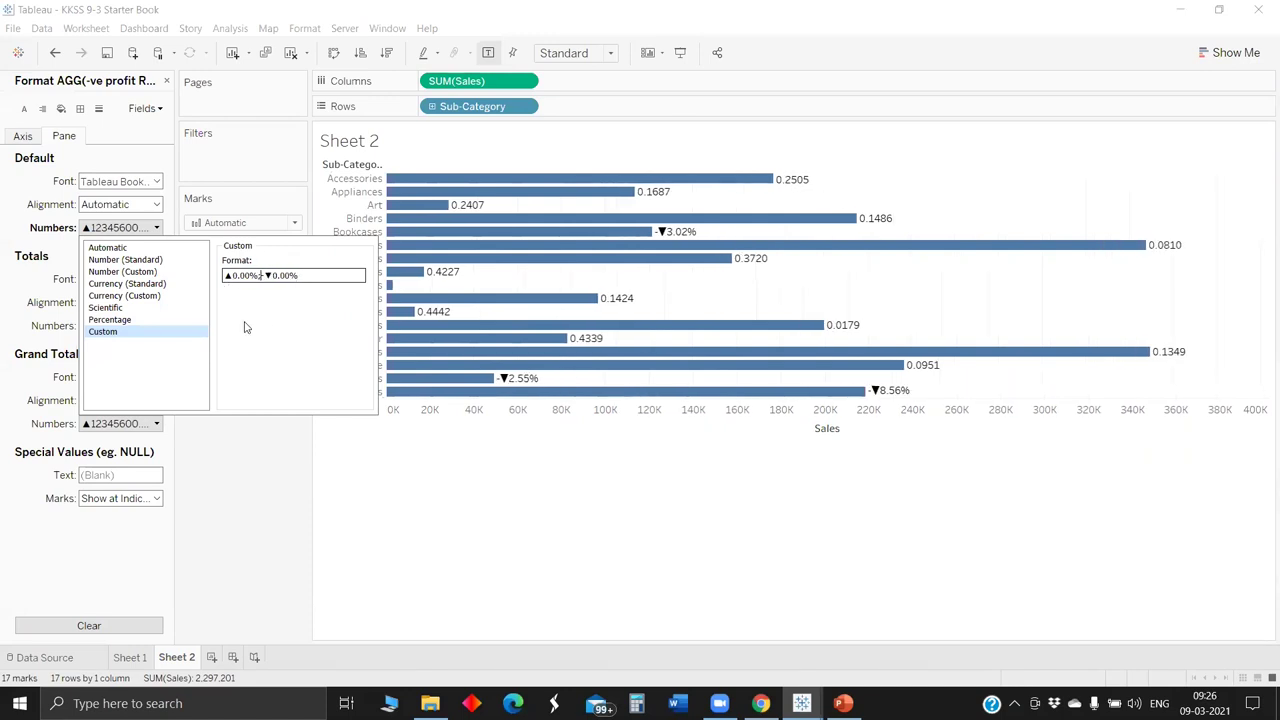
# Step: Copy the custom format ▲0.00%;-▼0.00% and apply it to the +ve profit Ratio label's numbers
pyautogui.hotkey('ctrl', 'a')
pyautogui.hotkey('ctrl', 'c')
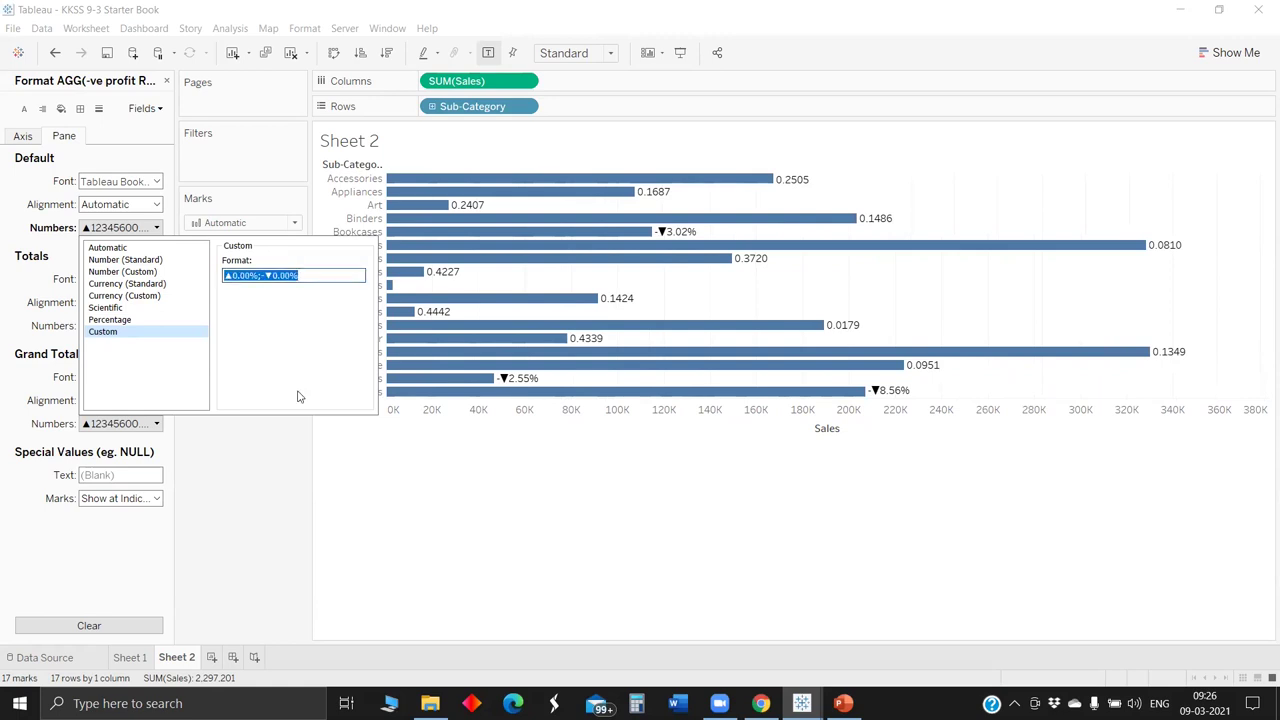
pyautogui.press('Escape')
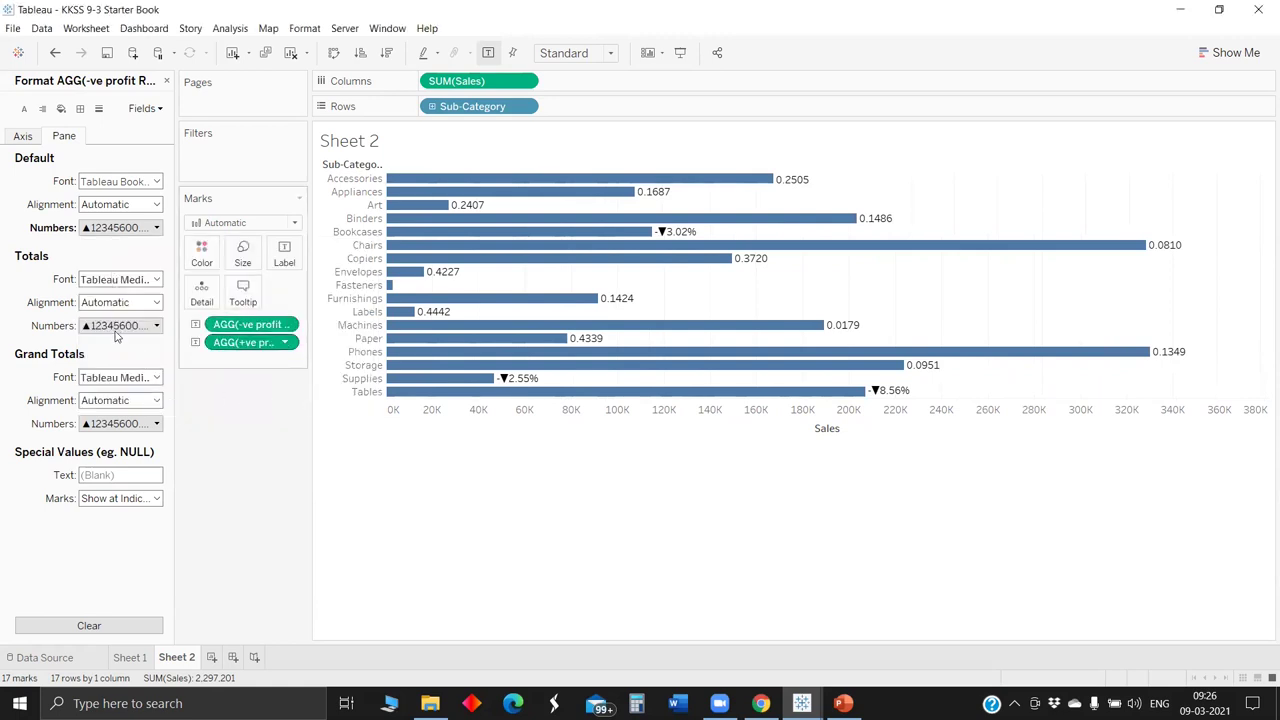
pyautogui.rightClick(256, 342)
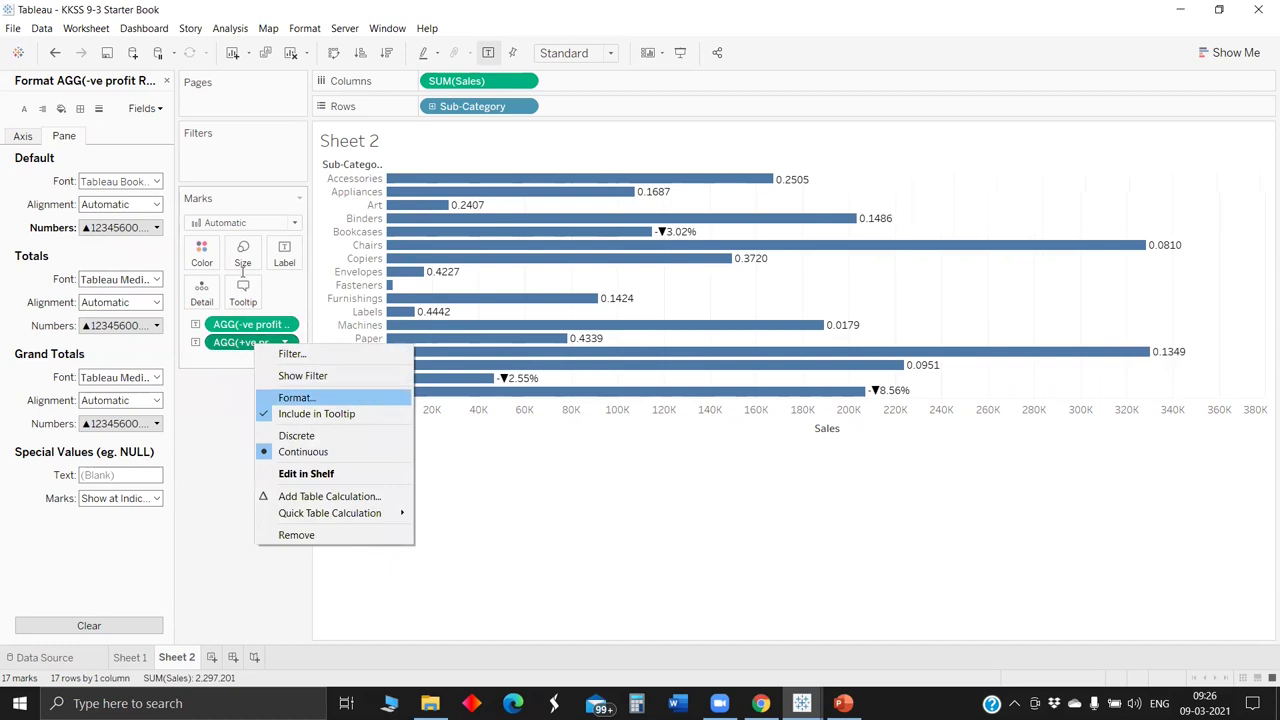
pyautogui.click(285, 397)
pyautogui.click(120, 227)
pyautogui.click(103, 331)
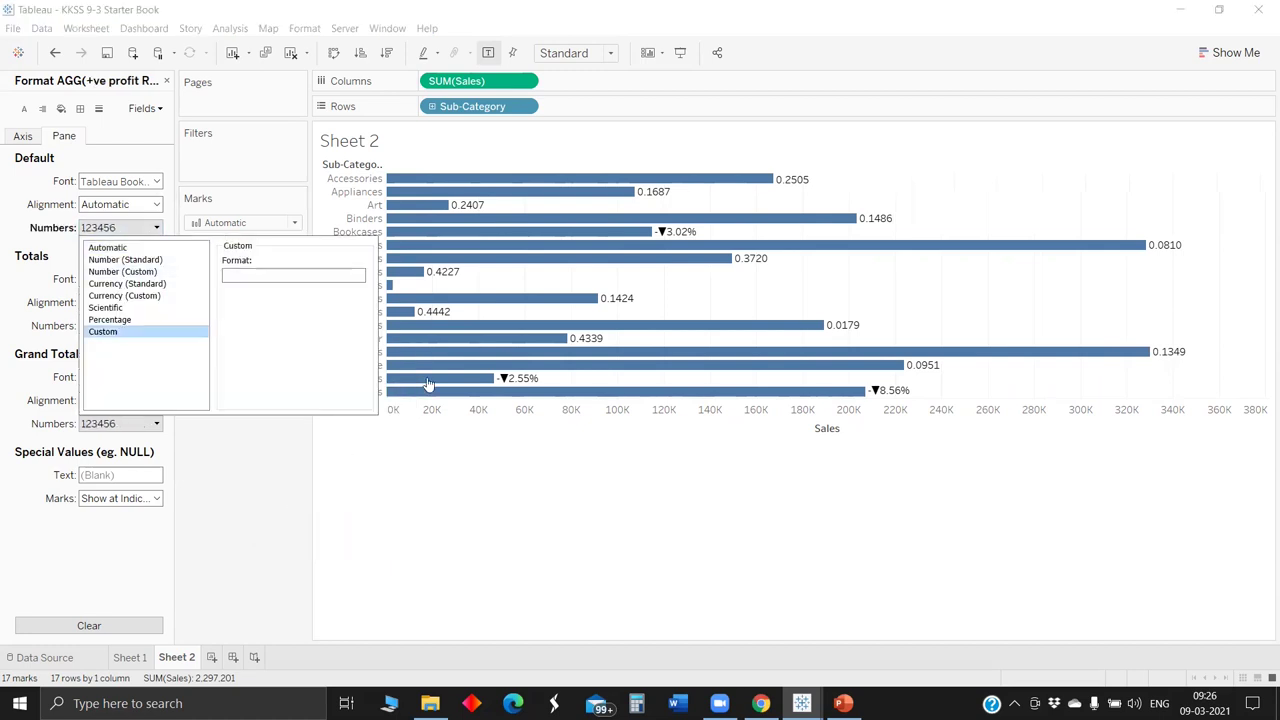
pyautogui.hotkey('ctrl', 'v')
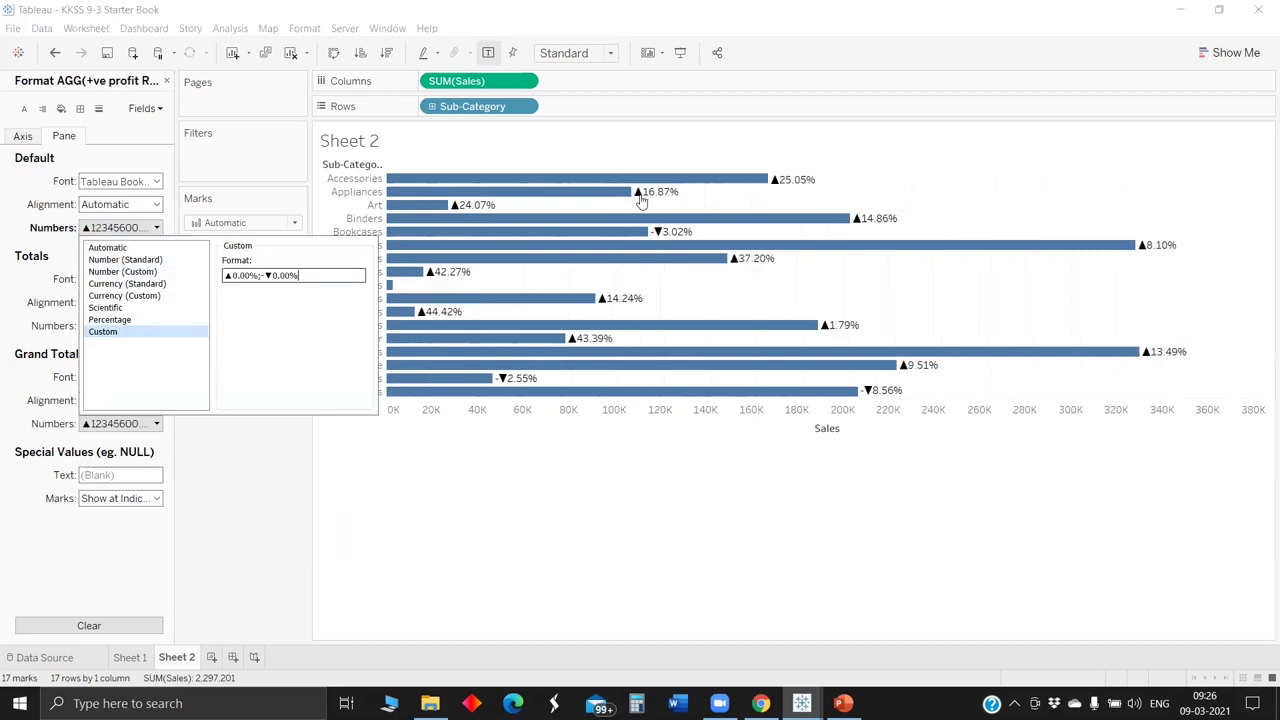
pyautogui.click(663, 203)
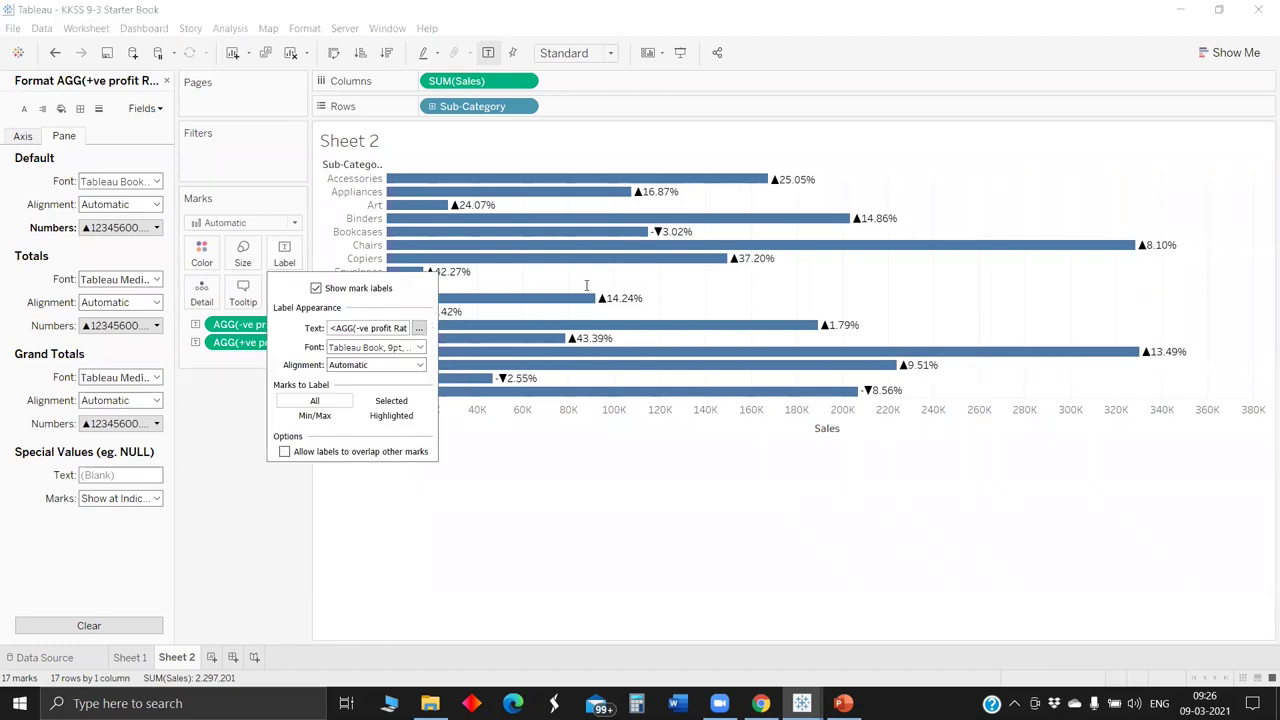
# Step: Colour the -ve profit Ratio and +ve profit Ratio fields in the label text red
pyautogui.click(419, 328)
pyautogui.click(584, 289)
pyautogui.click(559, 265)
pyautogui.click(507, 363)
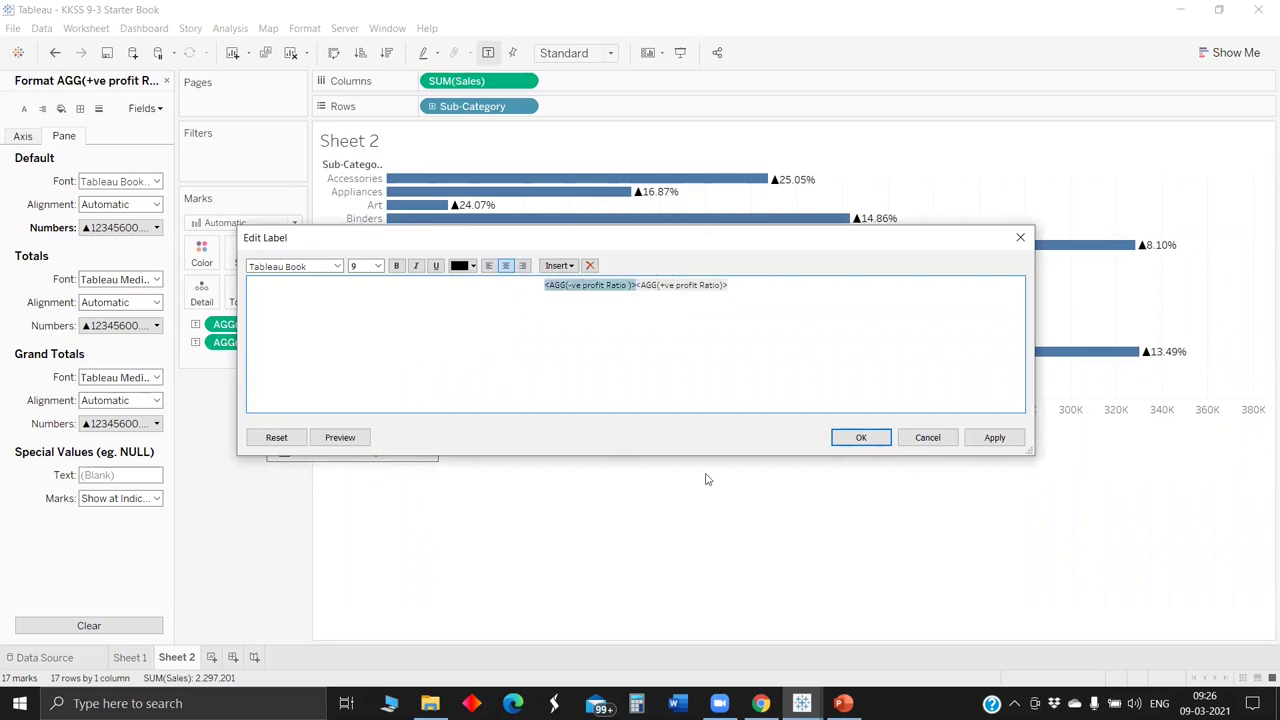
pyautogui.click(472, 265)
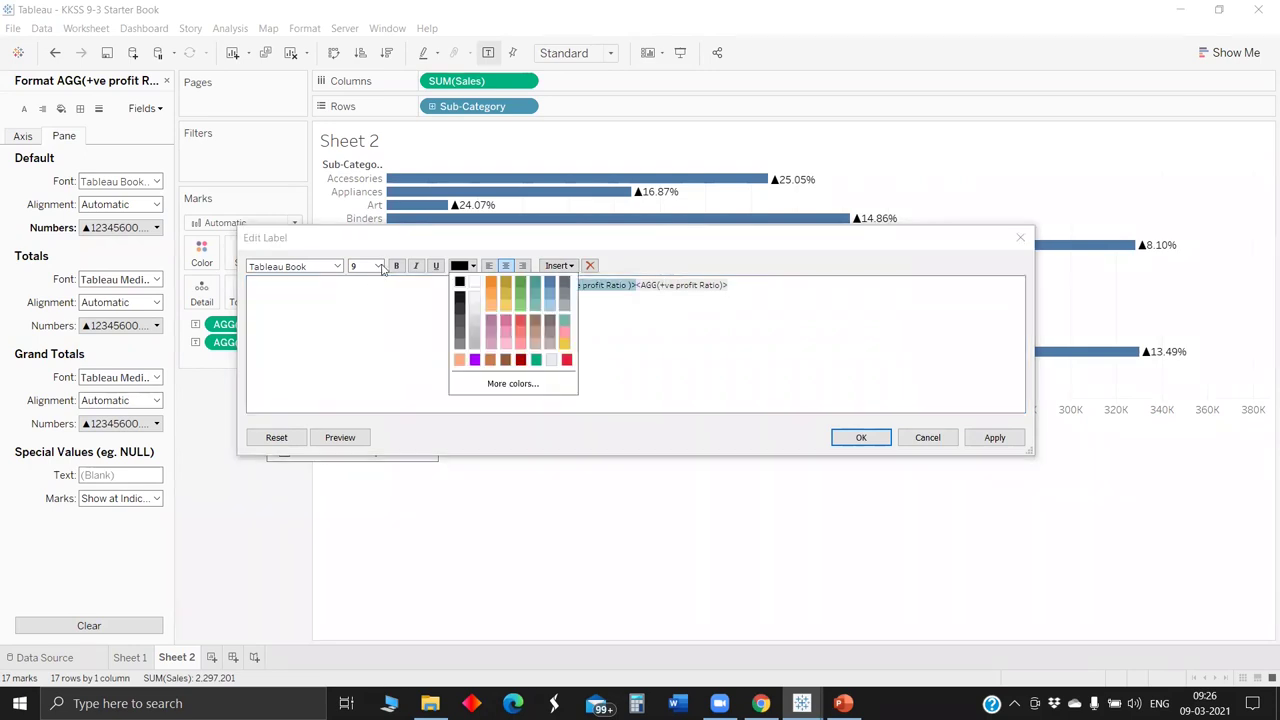
pyautogui.click(512, 383)
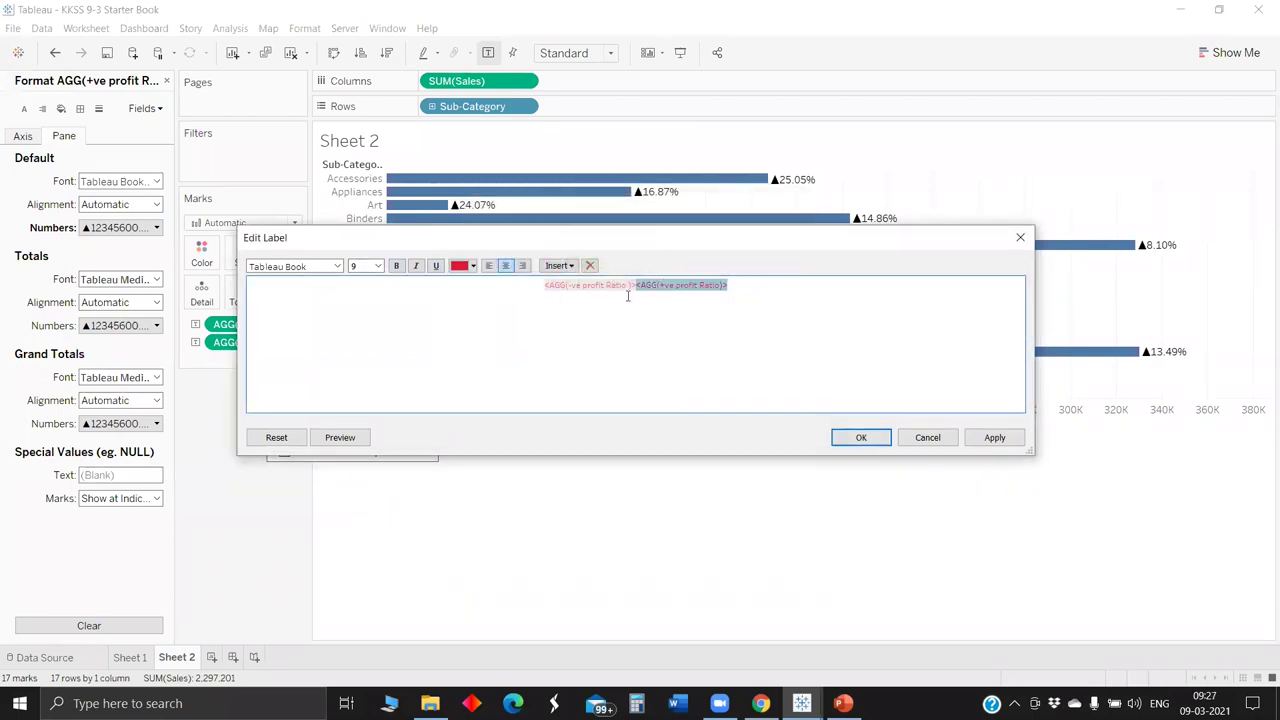
pyautogui.click(459, 265)
# Step: Make the entire label text bold and apply the label changes
pyautogui.hotkey('ctrl', 'a')
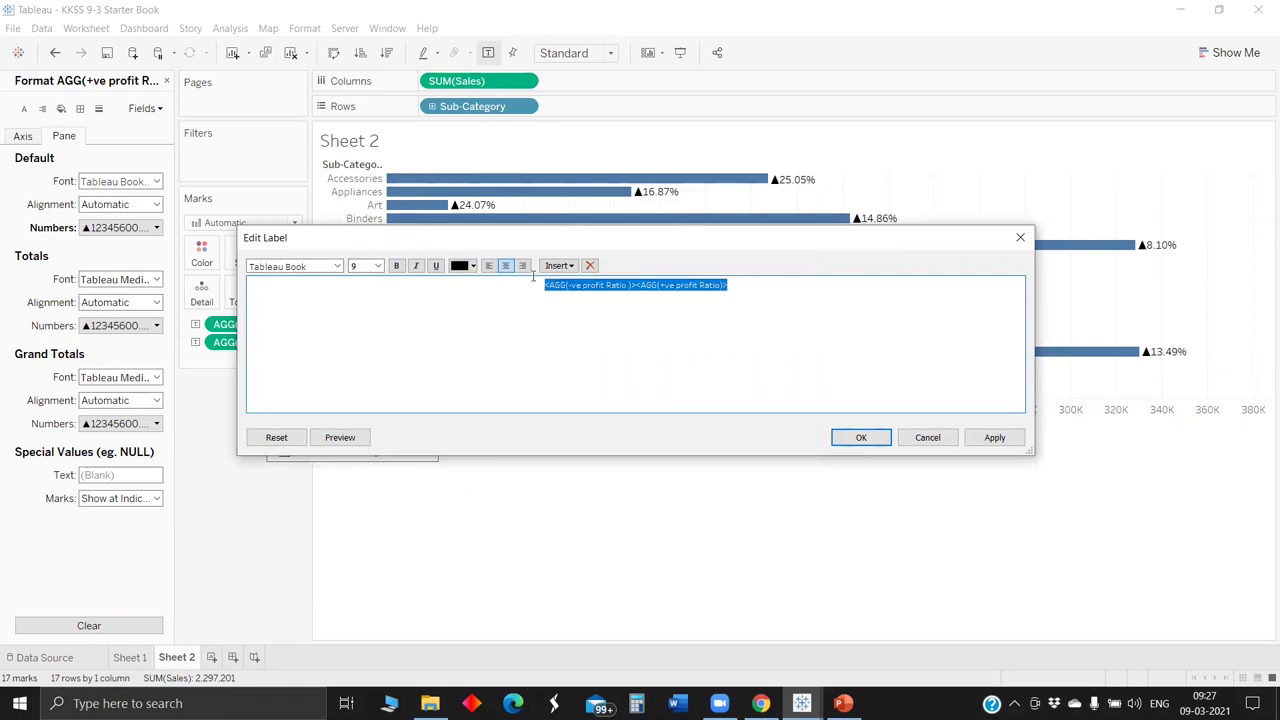
pyautogui.click(396, 265)
pyautogui.click(994, 438)
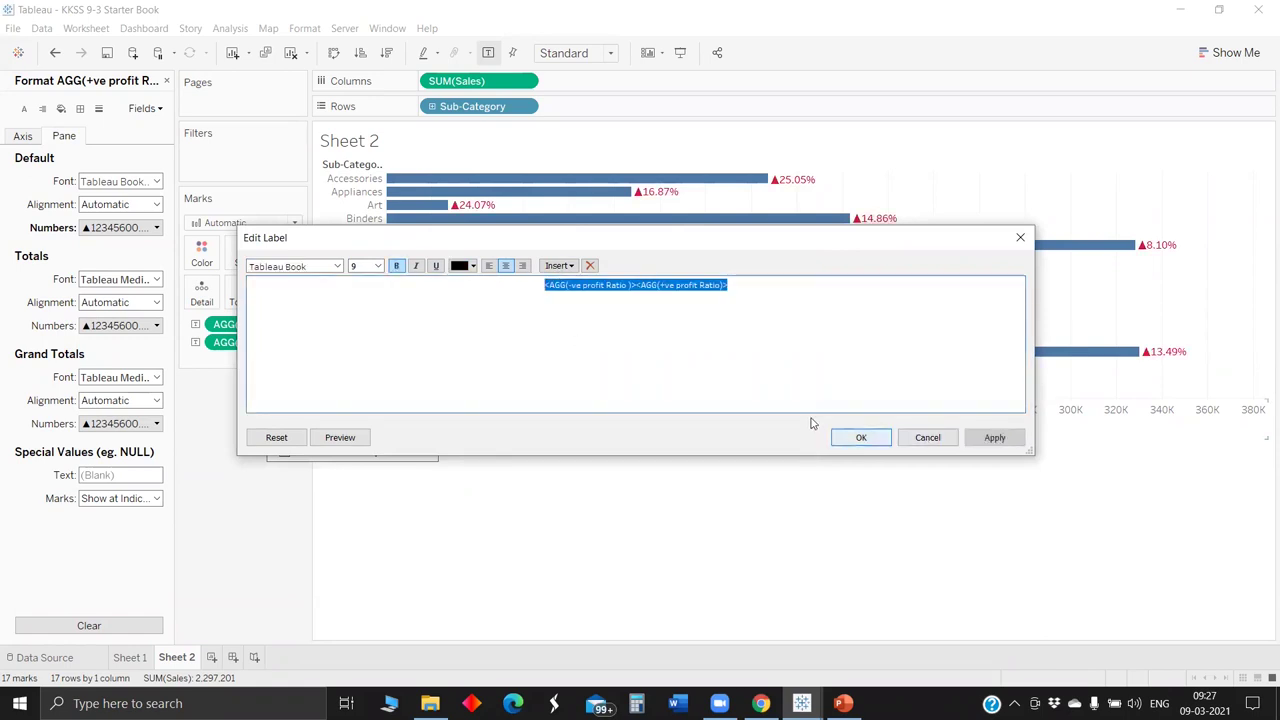
pyautogui.click(848, 432)
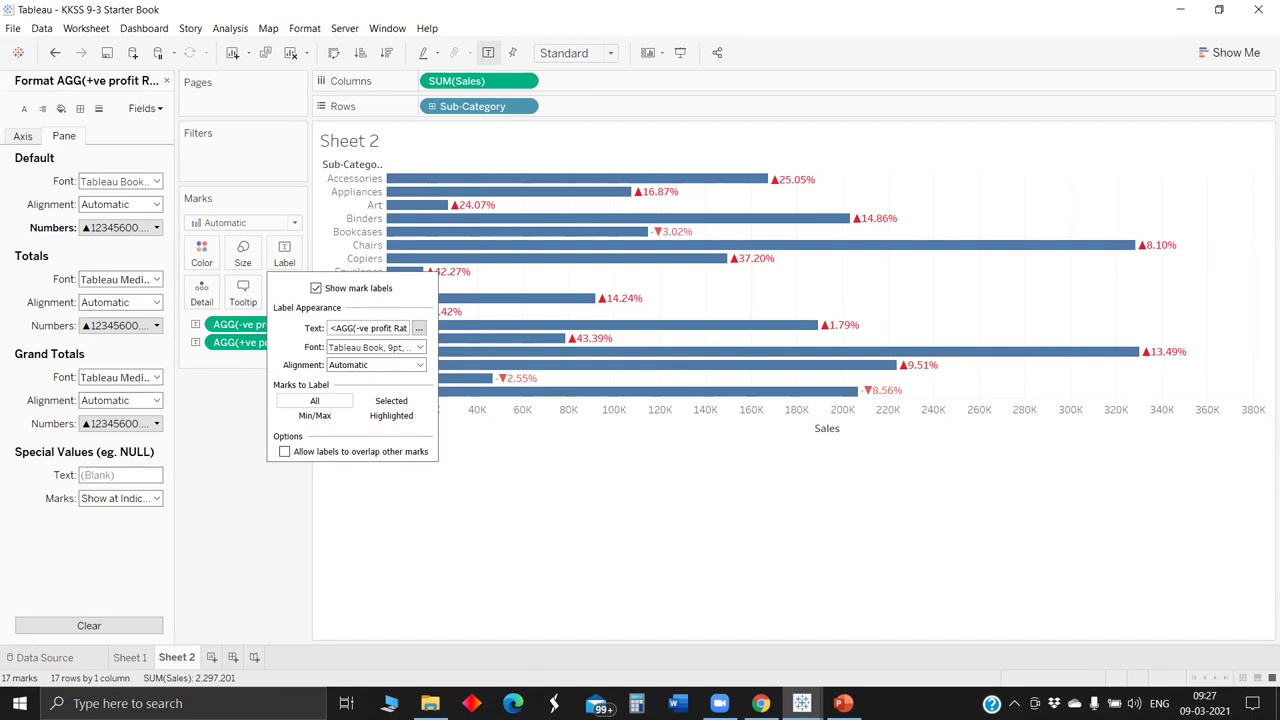
pyautogui.click(419, 328)
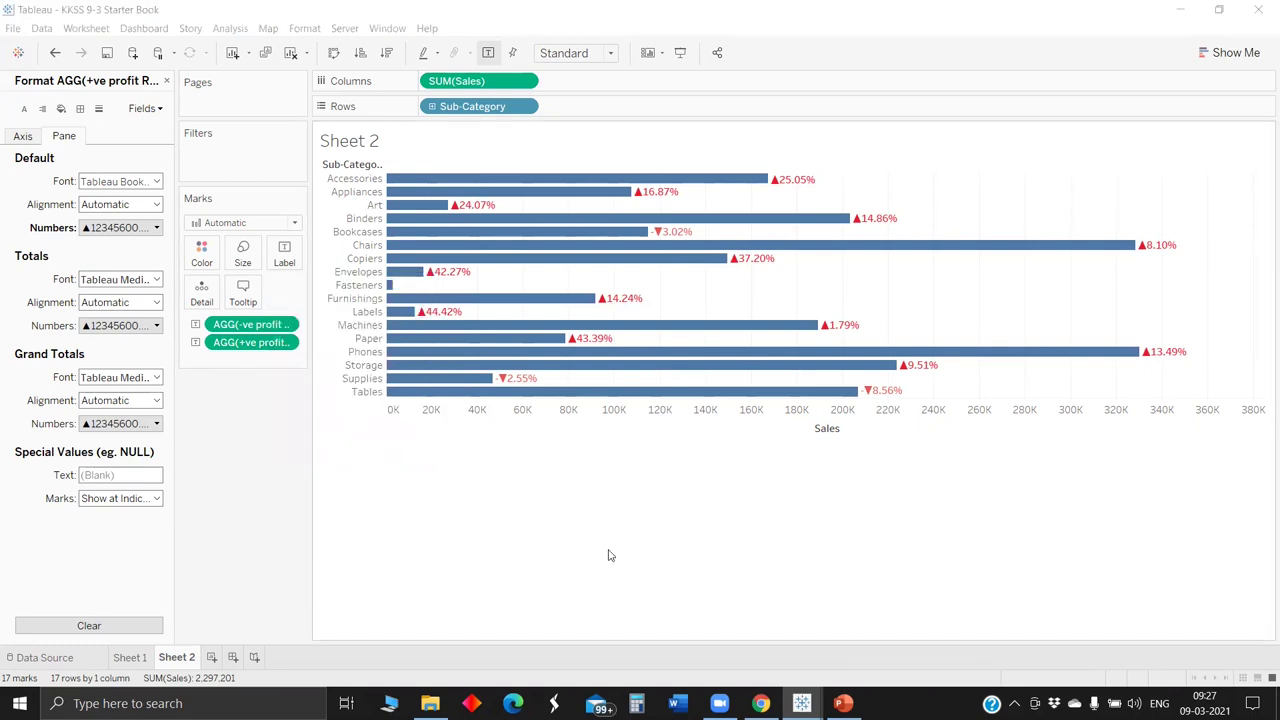
# Step: Add a new worksheet, find the Region field and plot it as a map
pyautogui.click(212, 657)
pyautogui.click(211, 657)
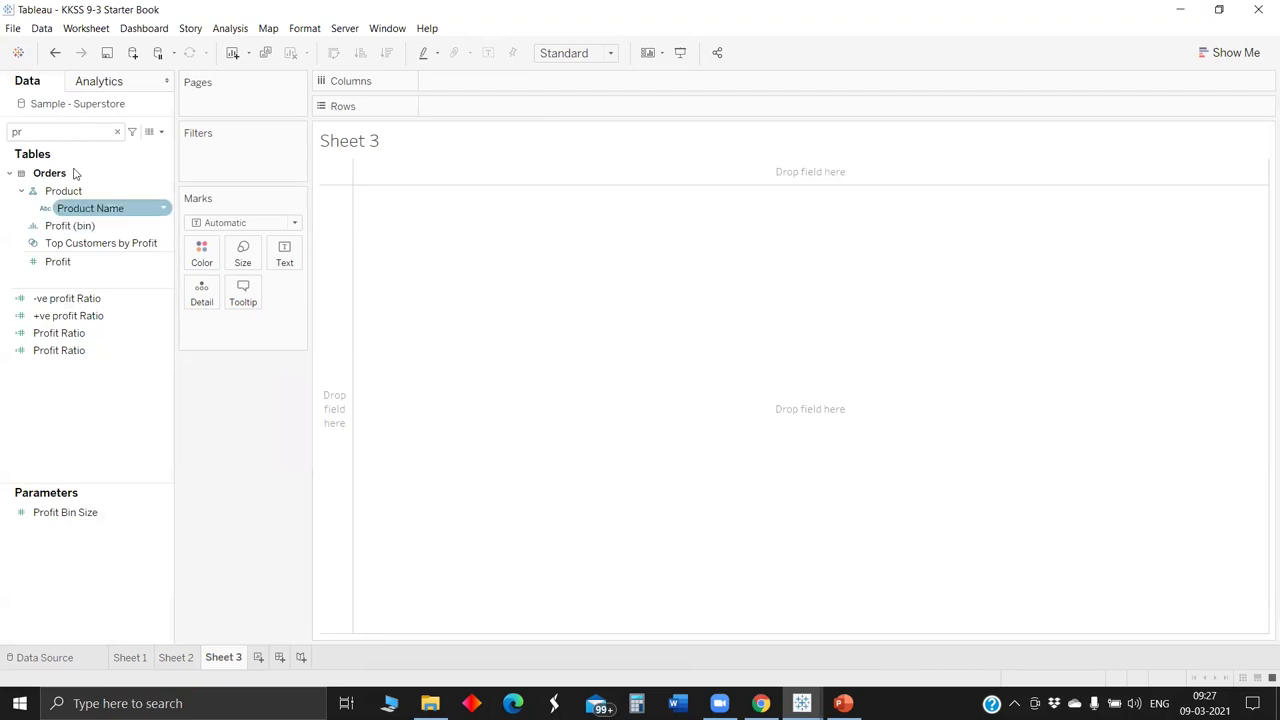
pyautogui.click(47, 133)
pyautogui.press('BackSpace')
pyautogui.press('BackSpace')
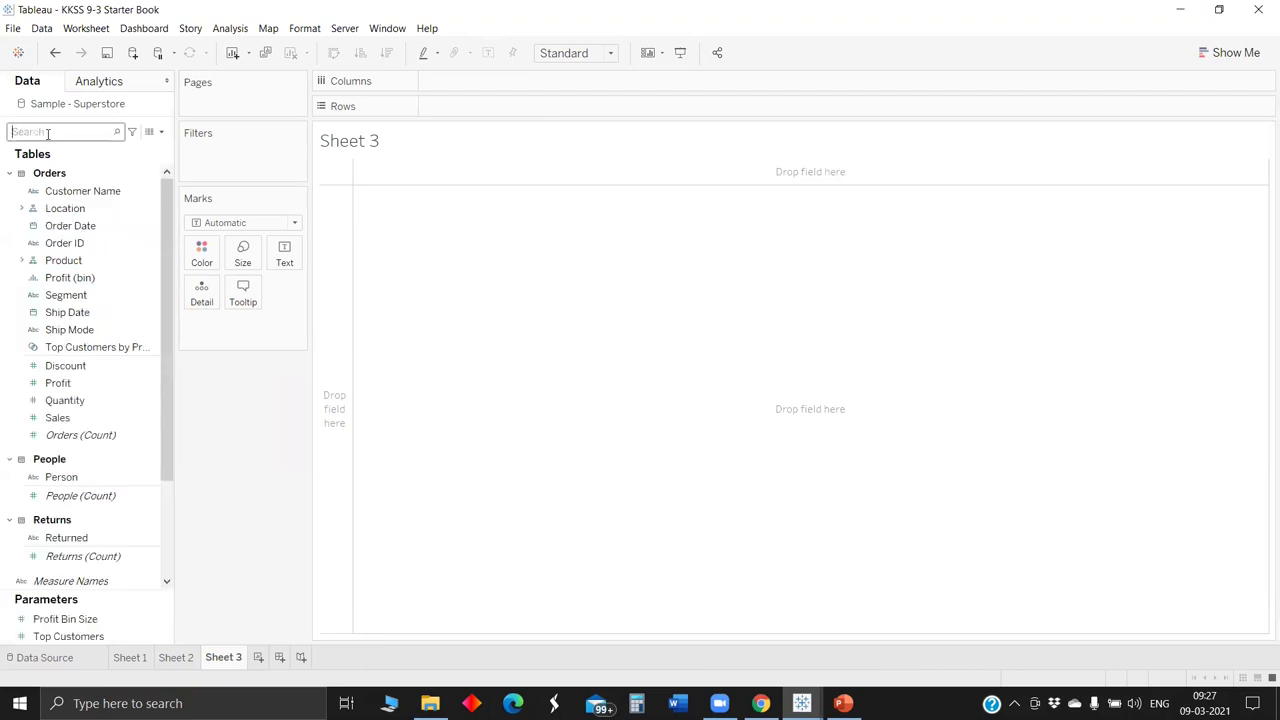
pyautogui.write('r')
pyautogui.click(78, 240)
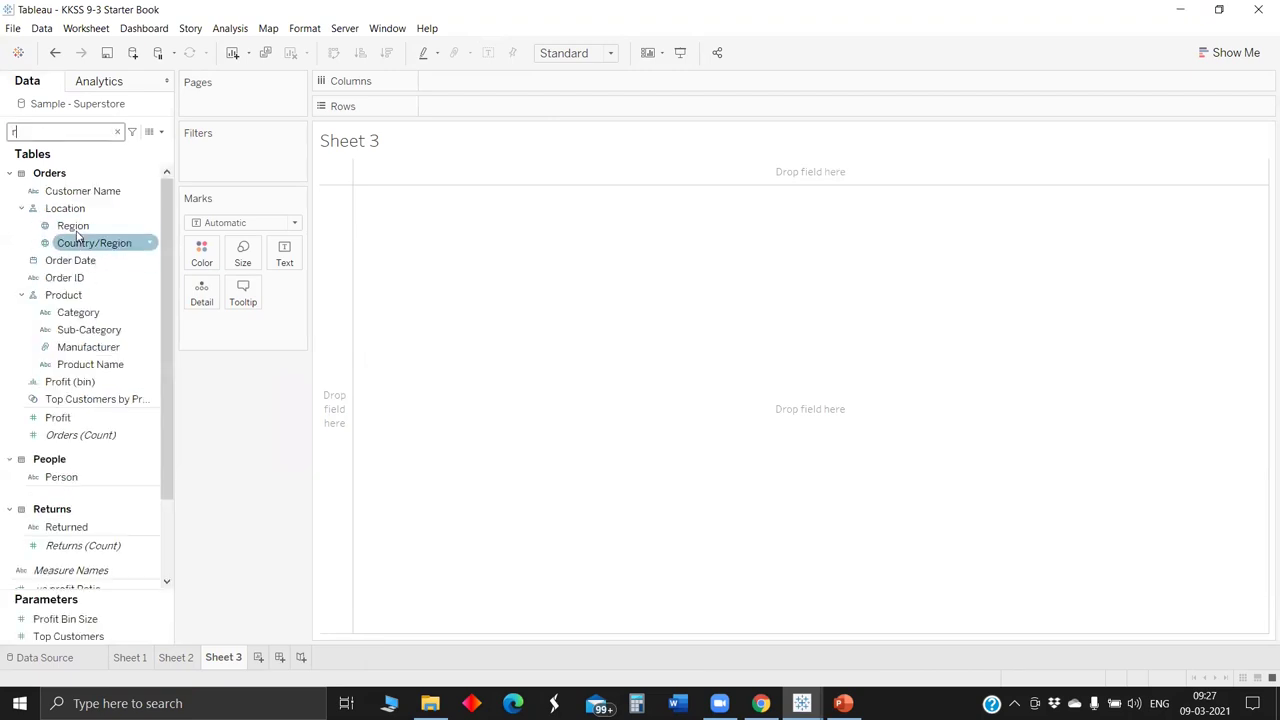
pyautogui.click(82, 227)
pyautogui.rightClick(86, 226)
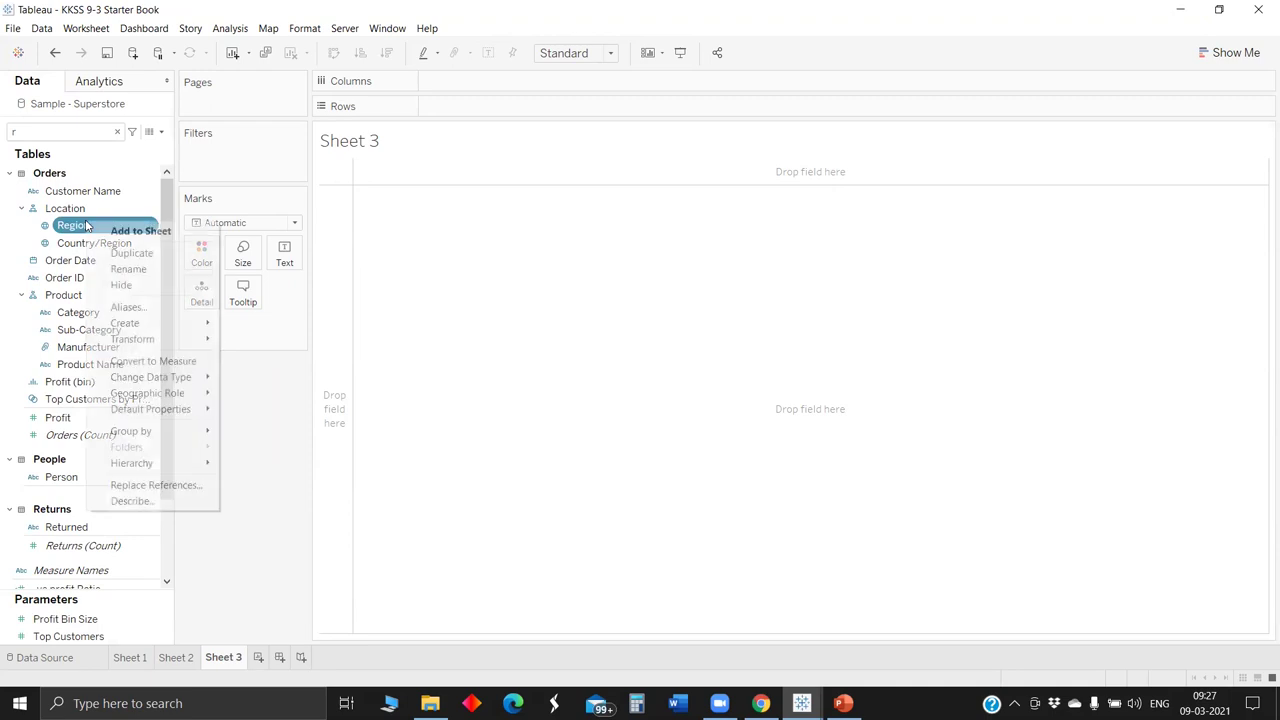
pyautogui.click(84, 225)
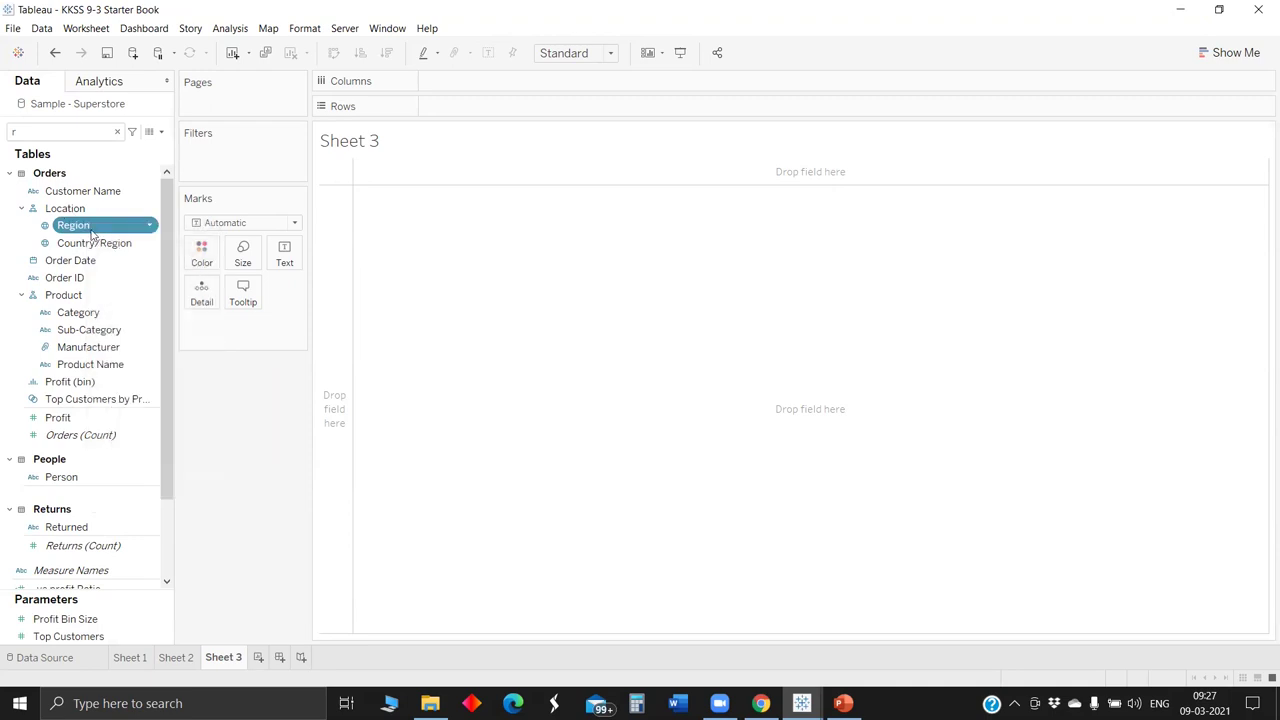
pyautogui.doubleClick(110, 232)
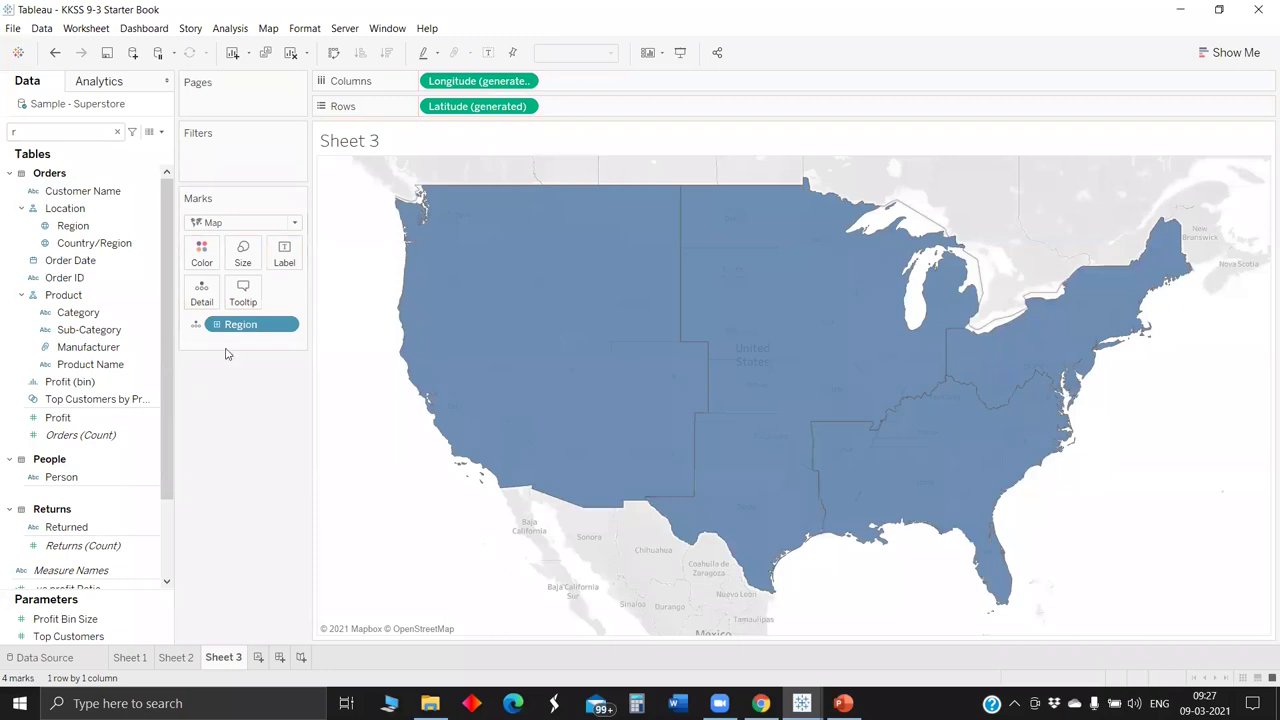
# Step: Colour the regions on the map by Sales and label them with their Sales values
pyautogui.moveTo(246, 324); pyautogui.dragTo(205, 278)
pyautogui.press('BackSpace')
pyautogui.write('sa')
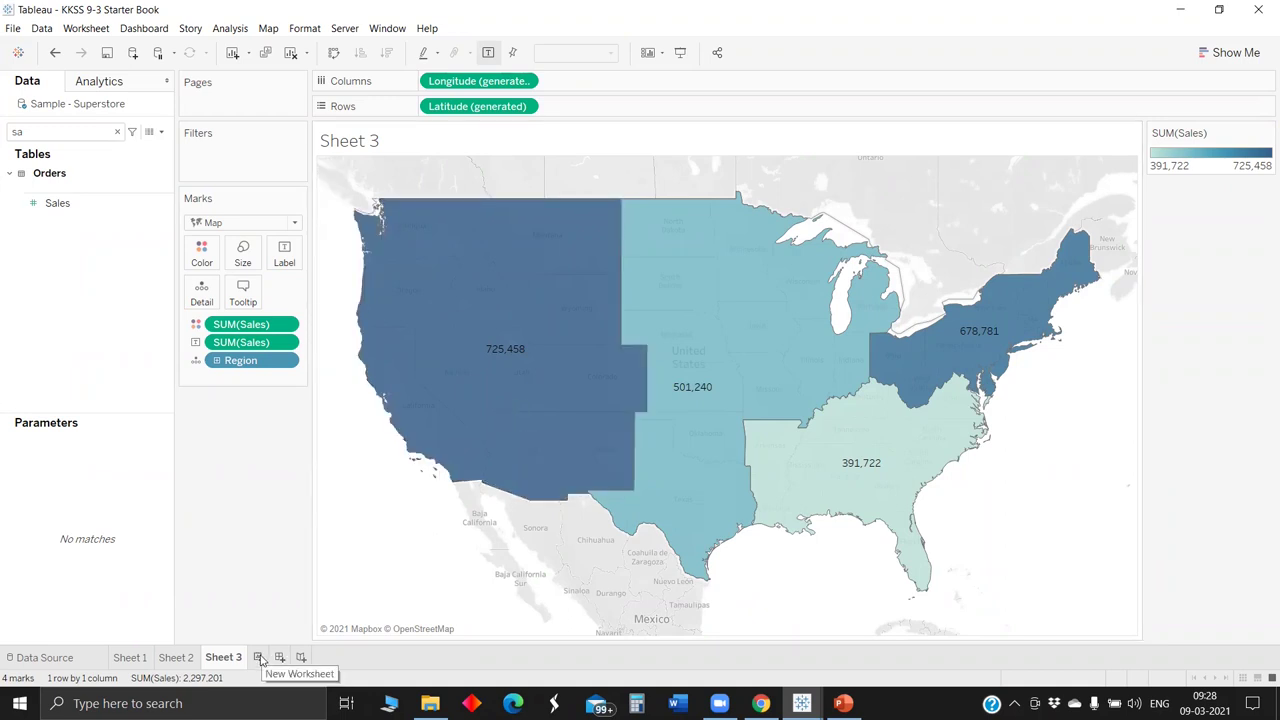
pyautogui.moveTo(480, 372)
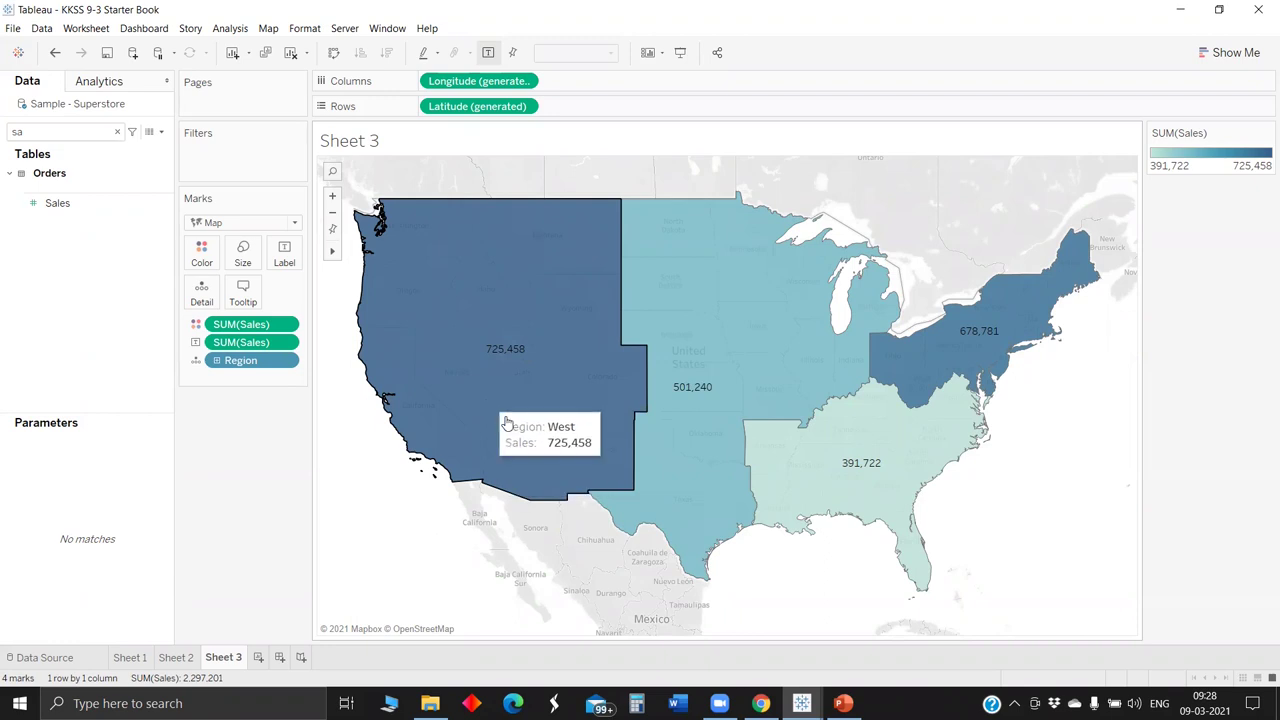
# Step: Add another worksheet, search the fields for "re" and place Region on rows
pyautogui.click(258, 657)
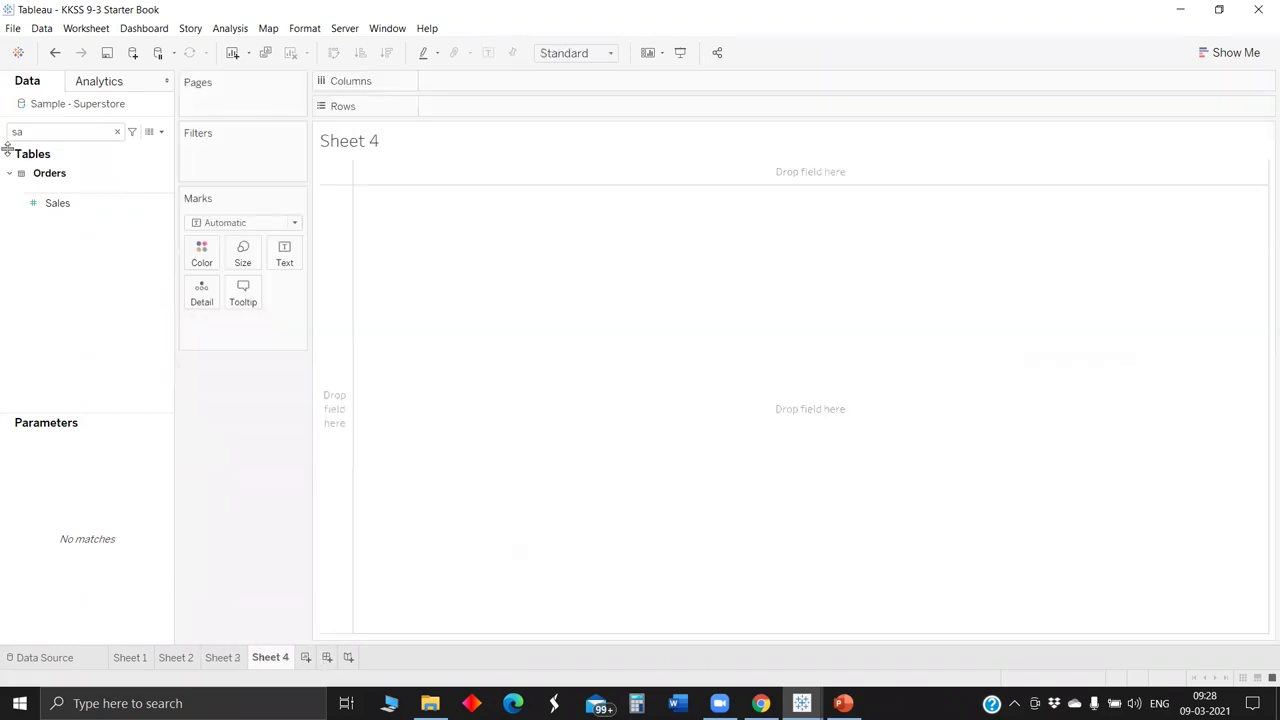
pyautogui.click(40, 131)
pyautogui.press('BackSpace')
pyautogui.press('BackSpace')
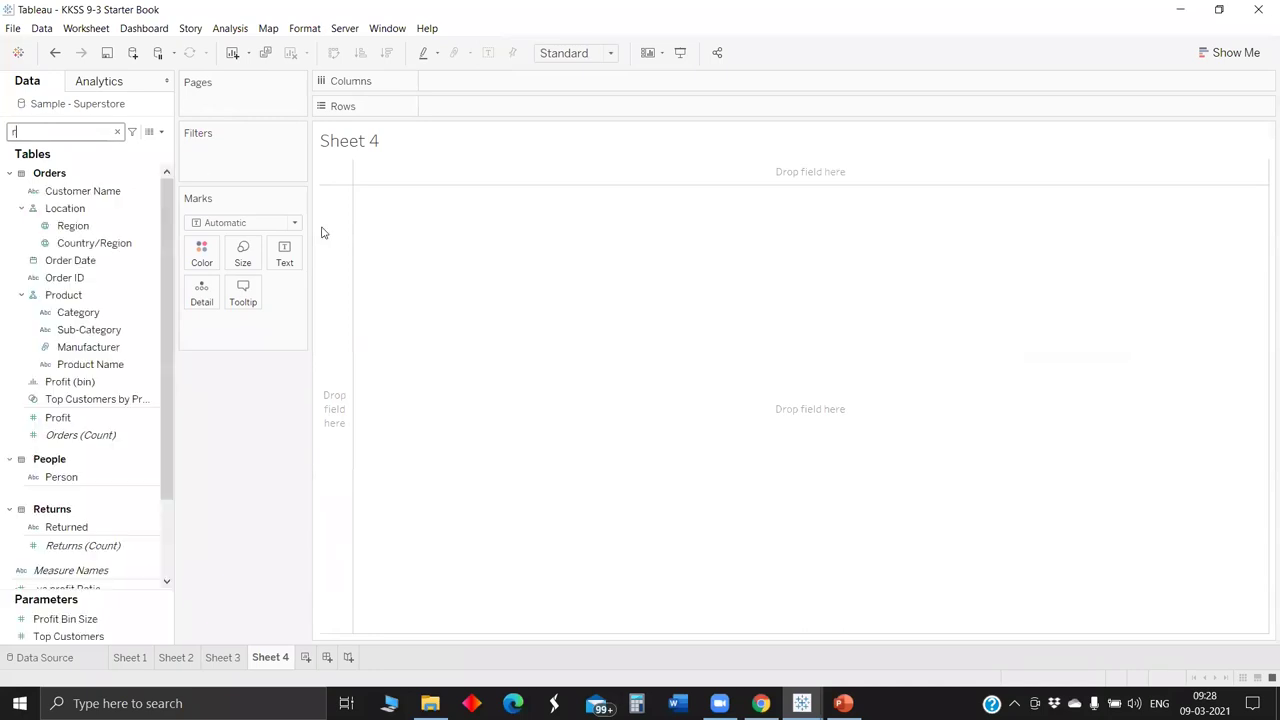
pyautogui.write('re')
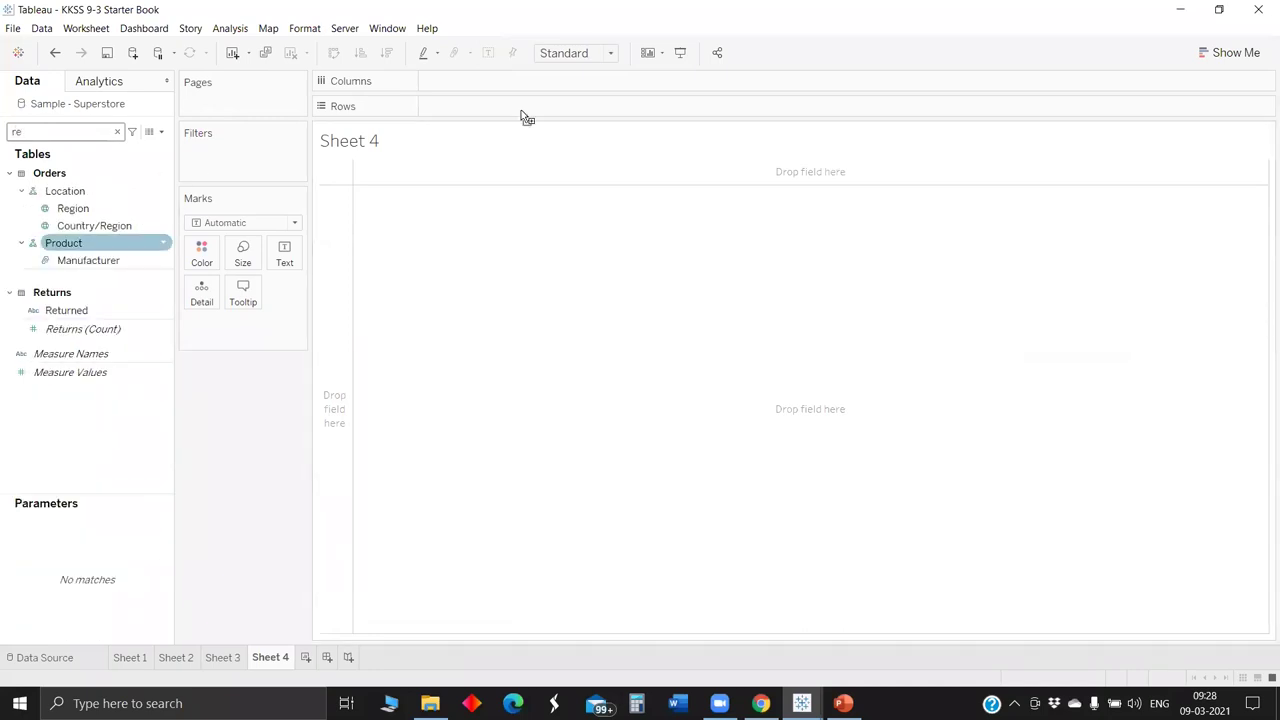
pyautogui.moveTo(110, 208); pyautogui.dragTo(316, 151)
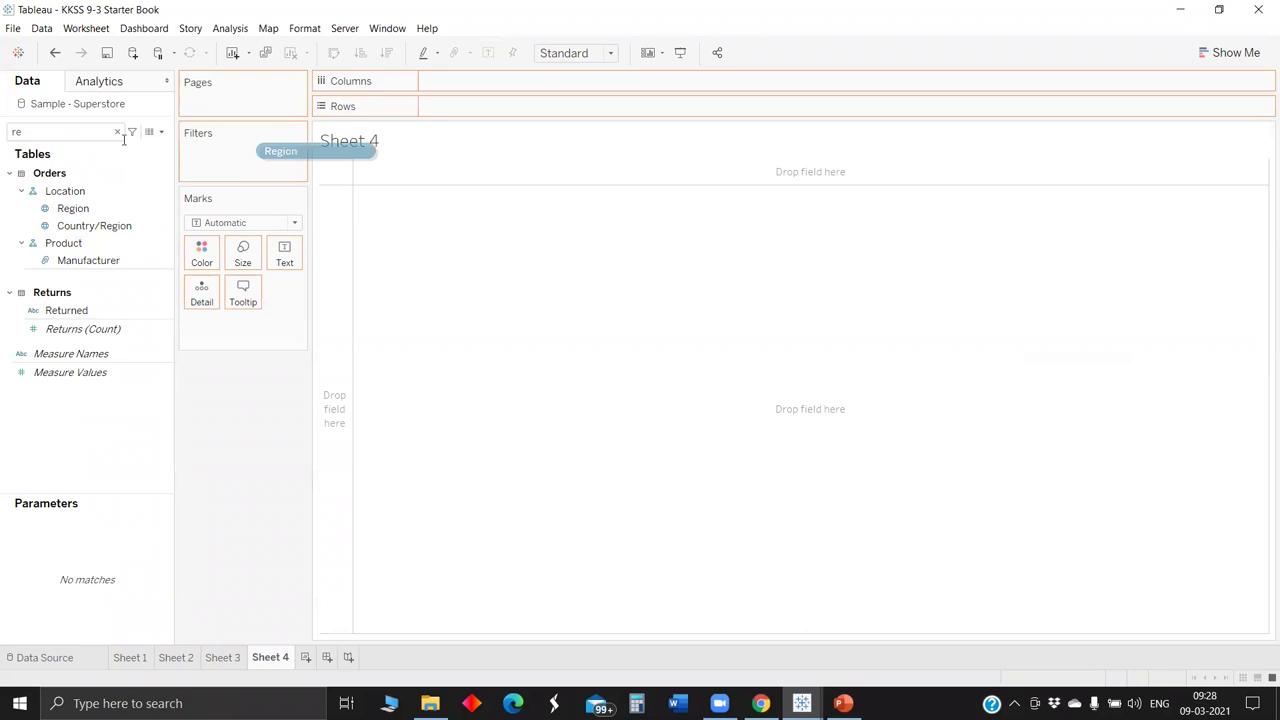
# Step: Search the fields for "sale" and place Sales on columns to form a regional bar chart
pyautogui.click(81, 133)
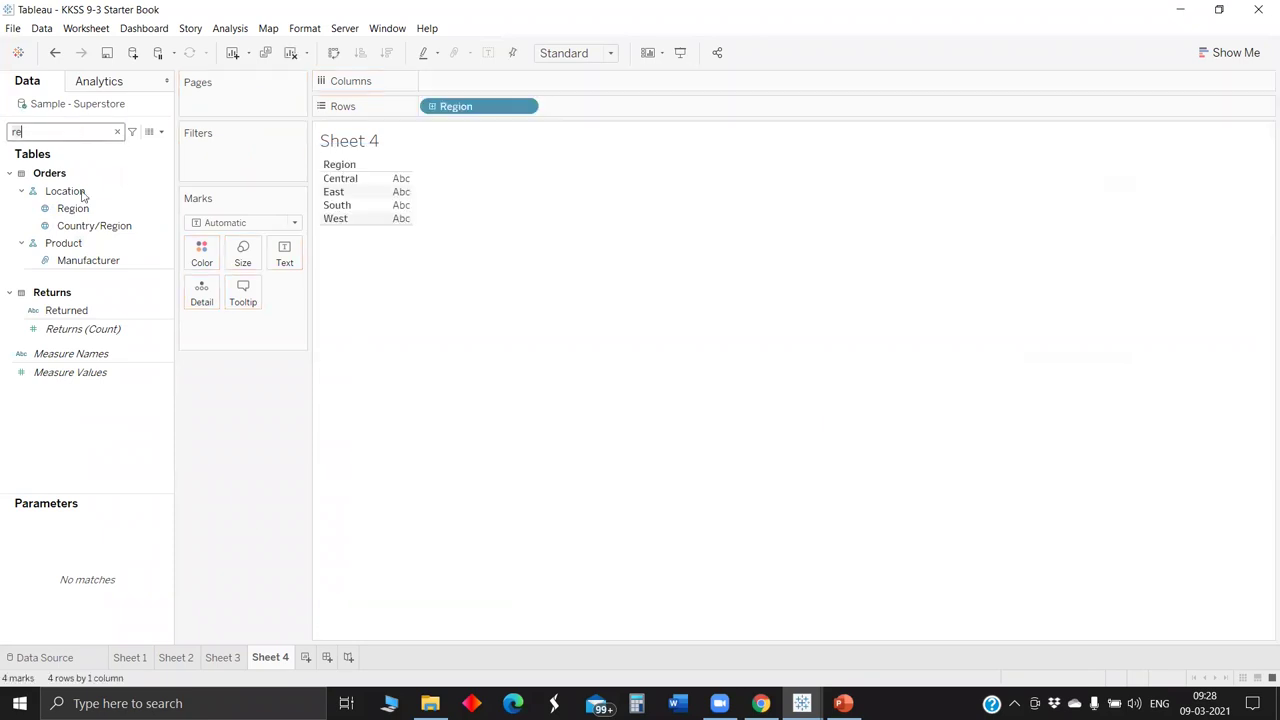
pyautogui.write('sale')
pyautogui.moveTo(57, 203); pyautogui.dragTo(457, 88)
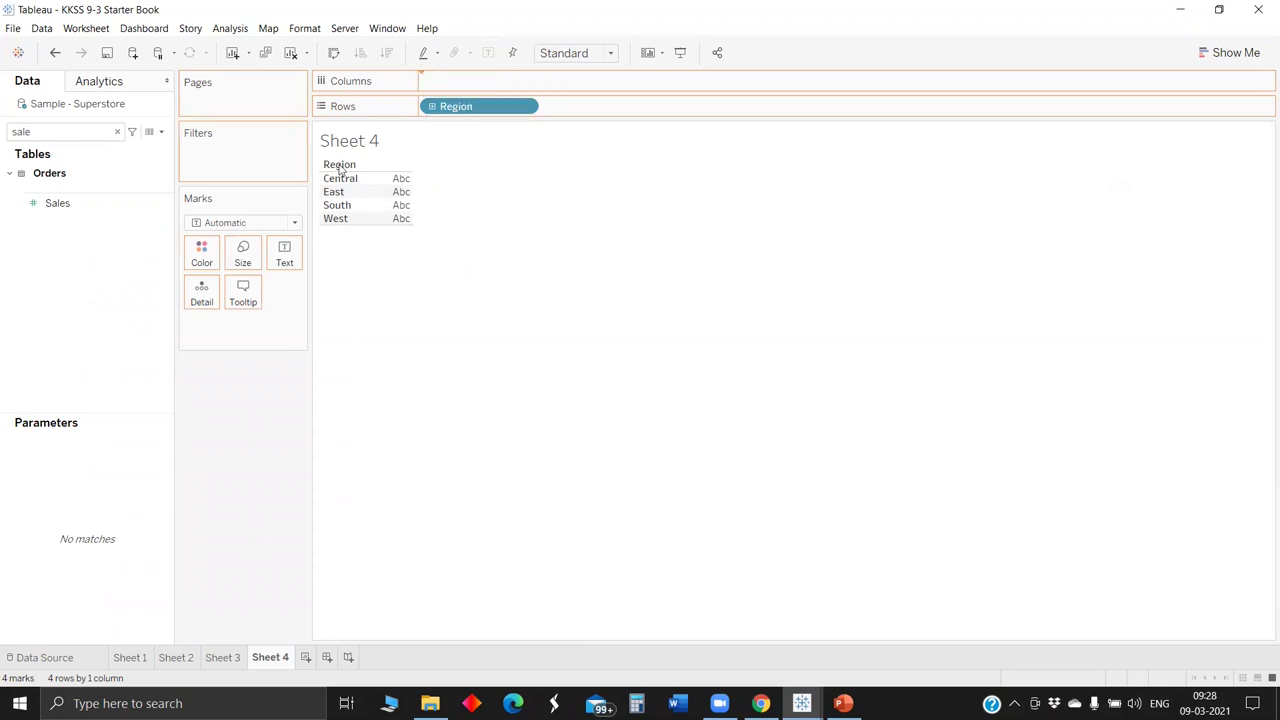
# Step: Search the fields for "ca" and colour the regional sales bars by Category
pyautogui.click(66, 131)
pyautogui.press('BackSpace')
pyautogui.press('BackSpace')
pyautogui.press('BackSpace')
pyautogui.press('BackSpace')
pyautogui.write('ca')
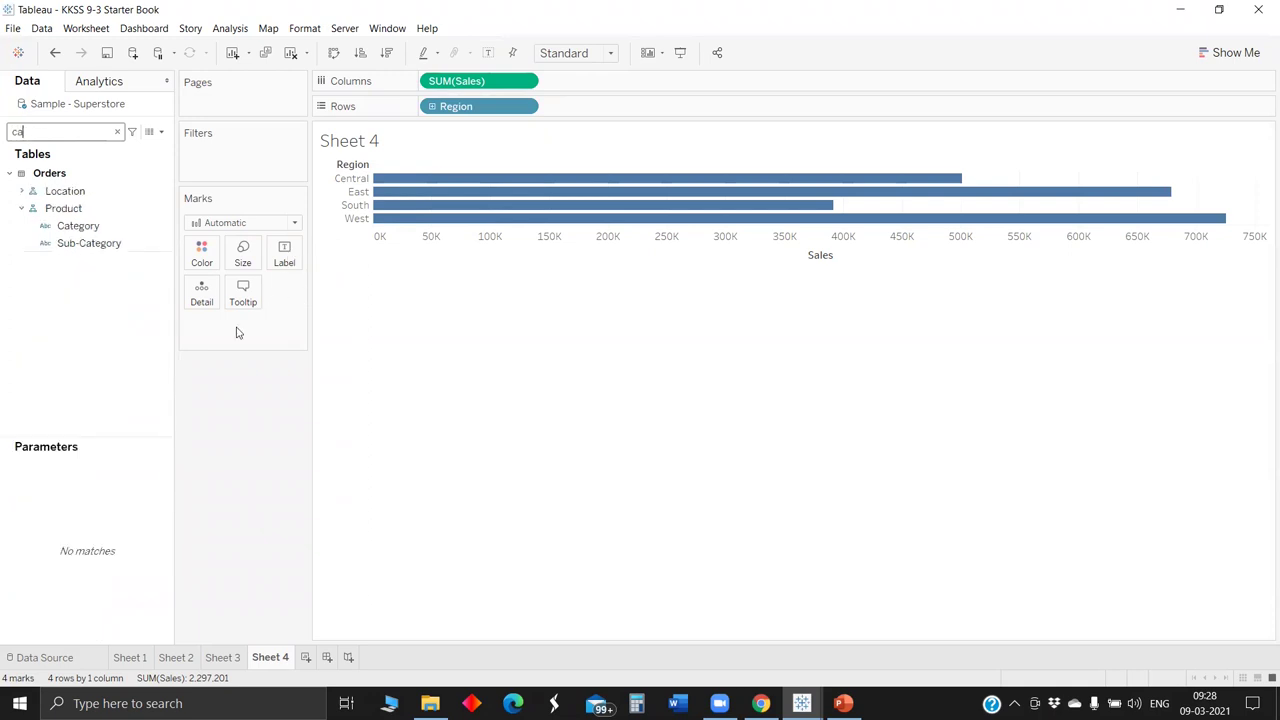
pyautogui.press('Down')
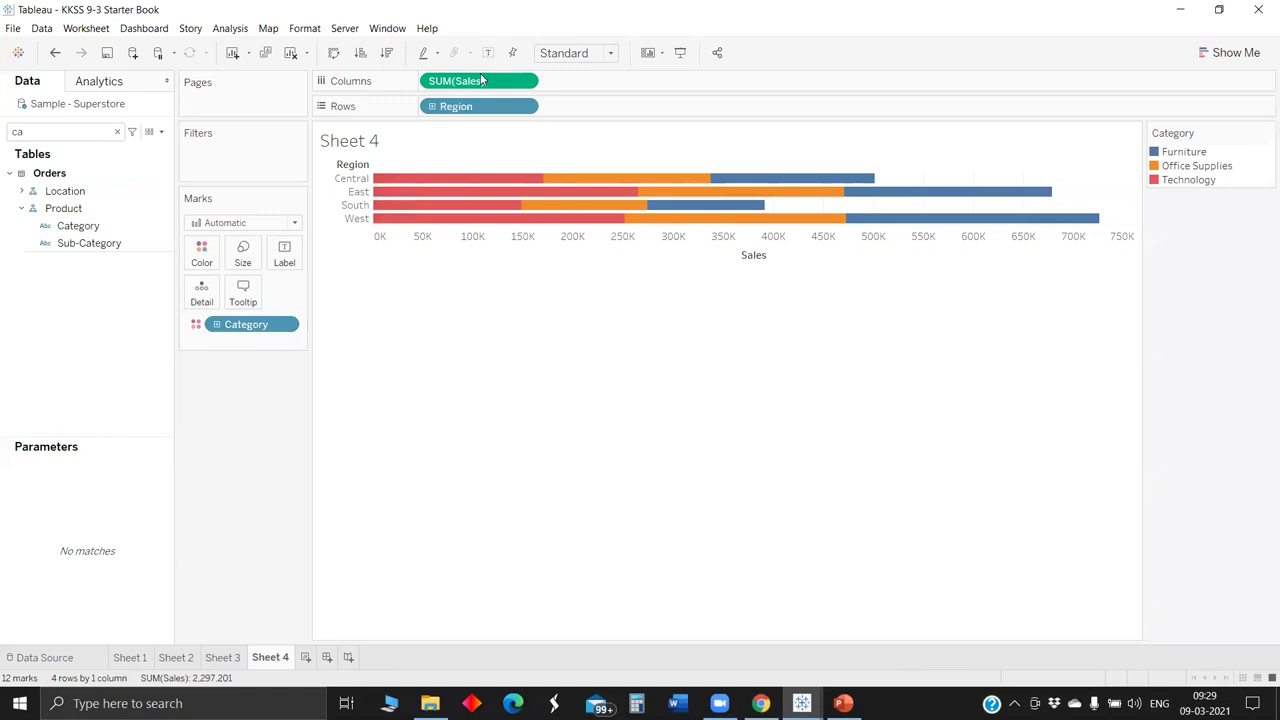
# Step: Convert Sales on columns to Percent of Total computed using Table (across), and label the bars with those percentages
pyautogui.click(525, 82)
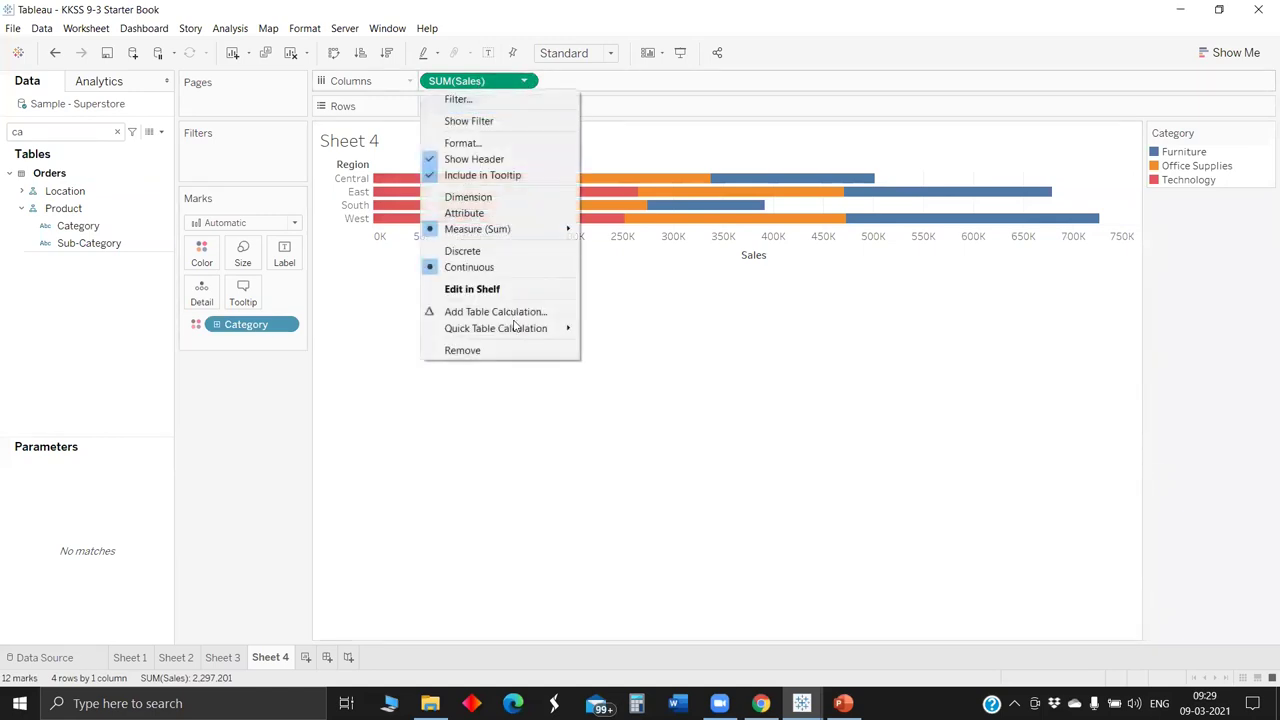
pyautogui.moveTo(540, 328)
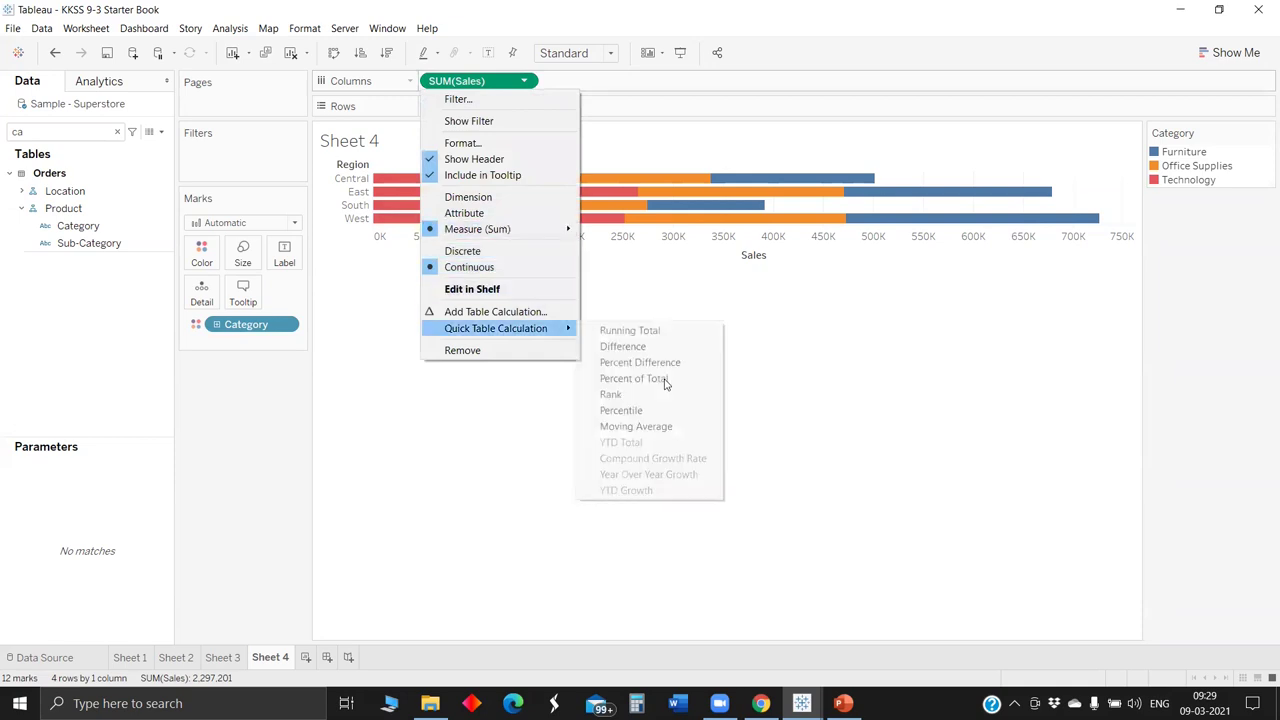
pyautogui.click(634, 378)
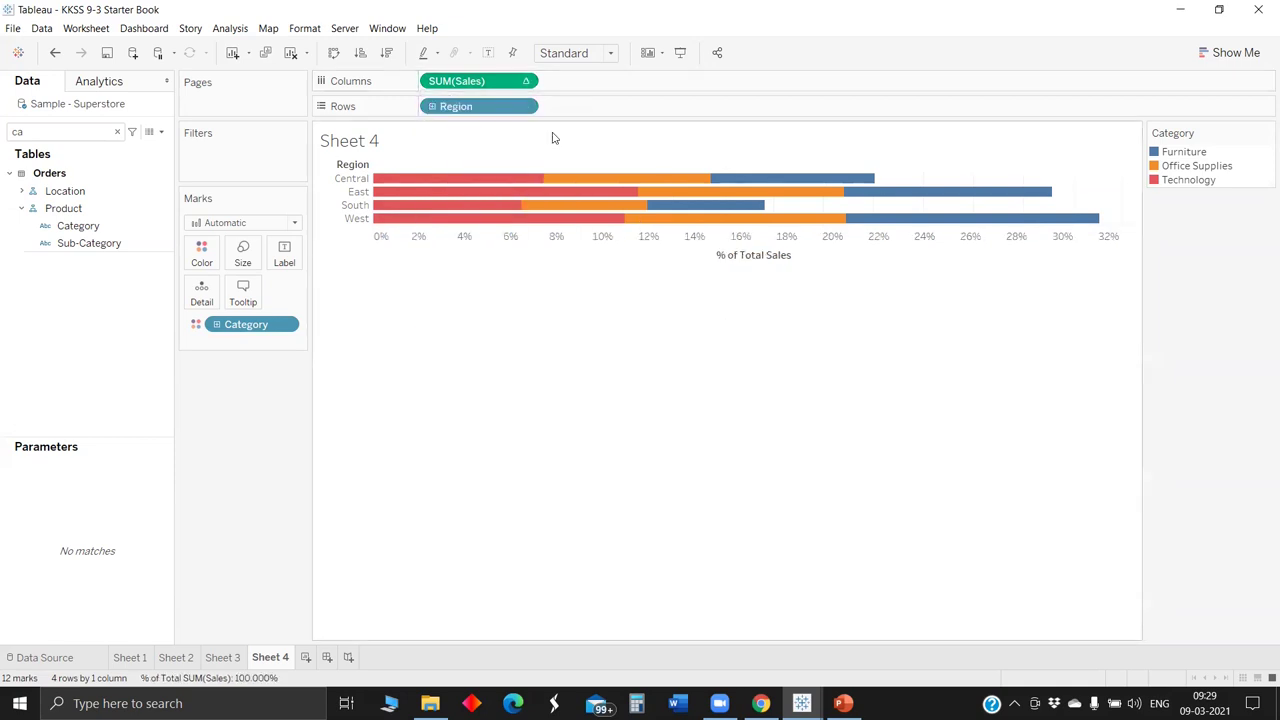
pyautogui.click(525, 81)
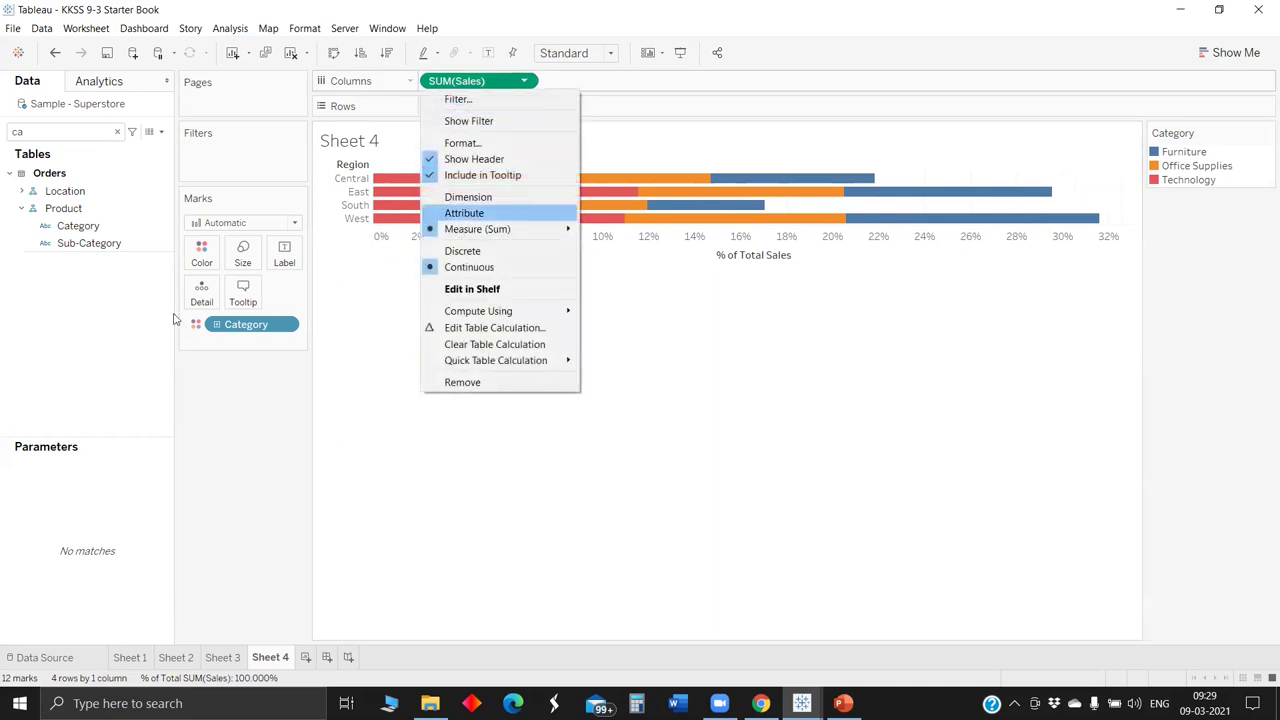
pyautogui.click(494, 327)
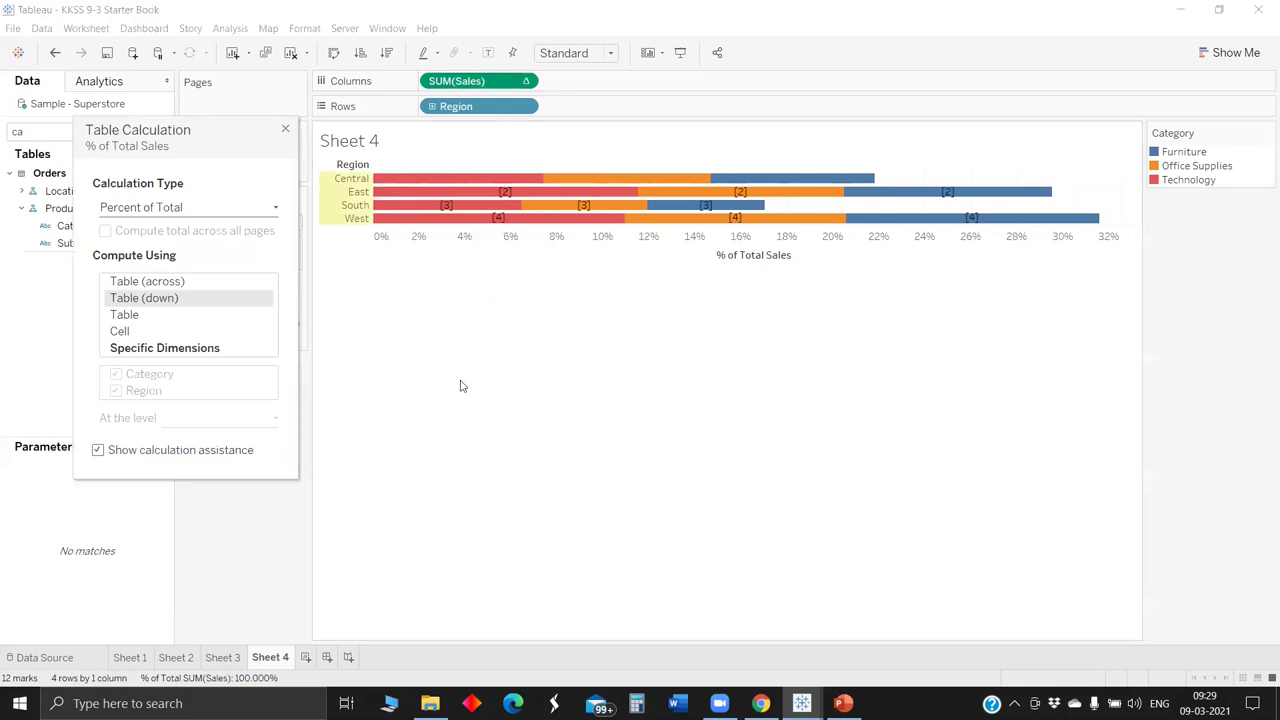
pyautogui.click(147, 281)
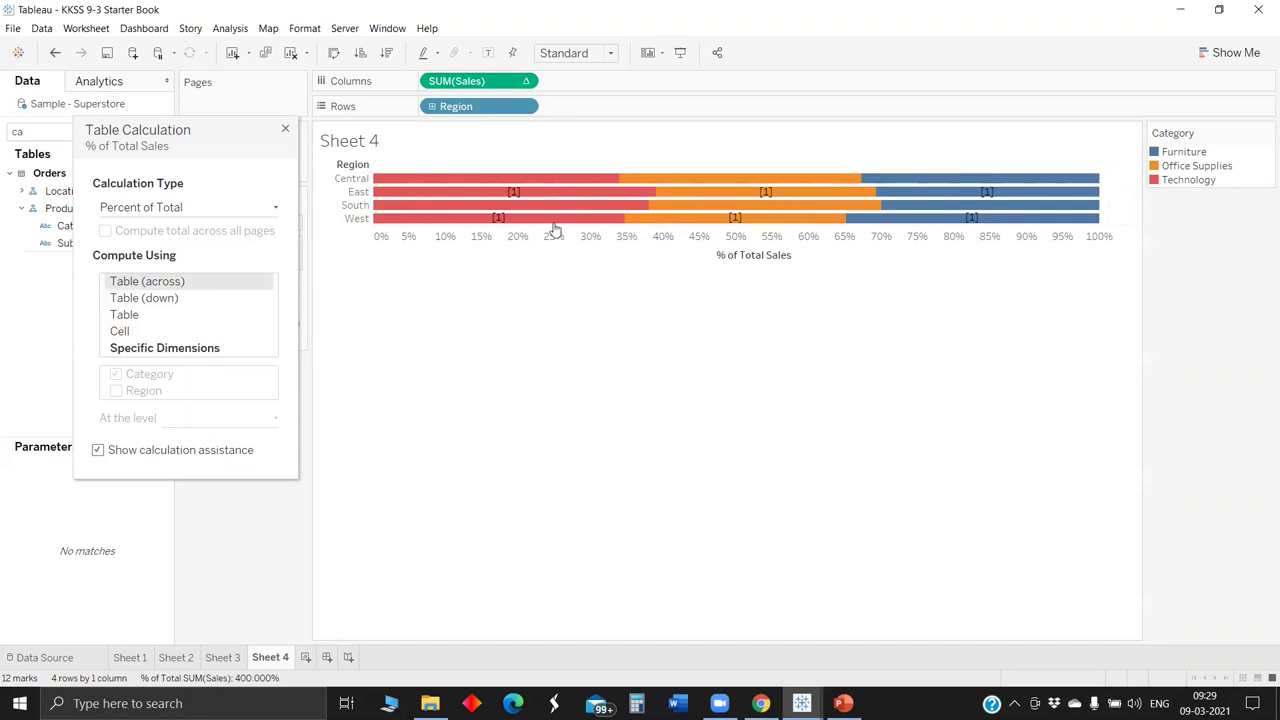
pyautogui.moveTo(556, 235); pyautogui.dragTo(574, 254)
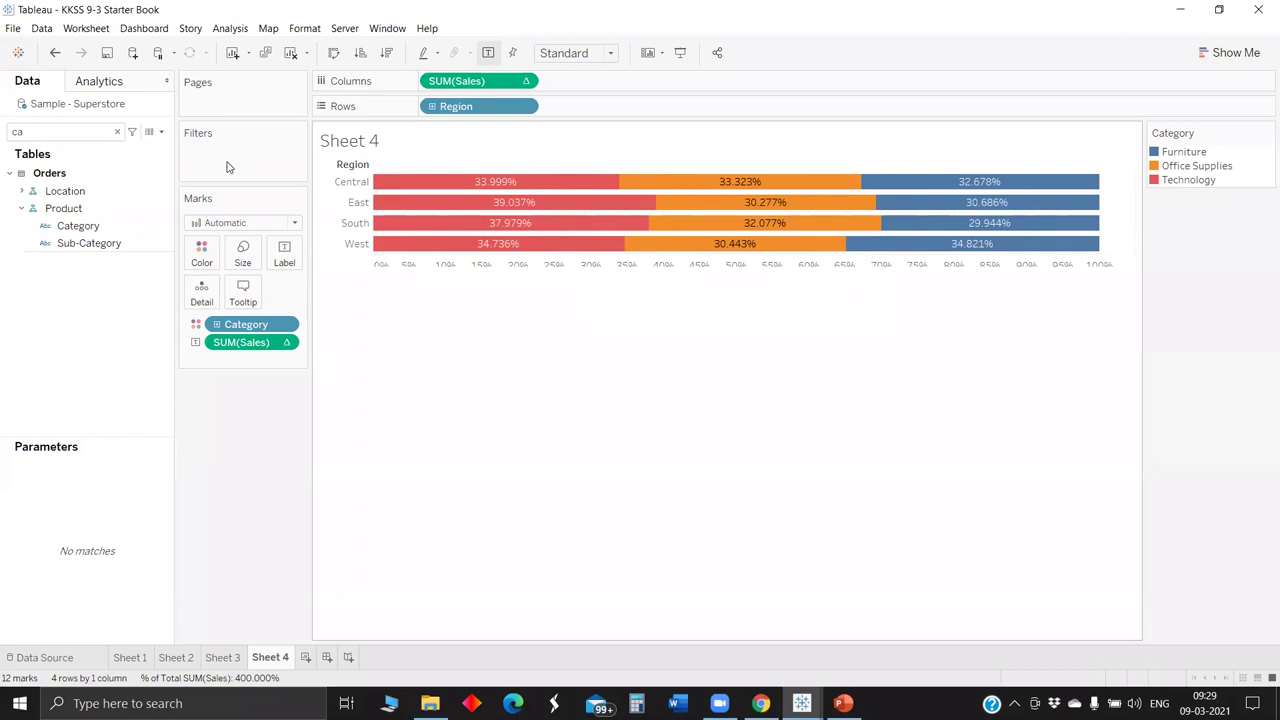
# Step: Filter Sheet 4 to the Central region only and rename the sheet as CT
pyautogui.hotkey('shift', 'F10')
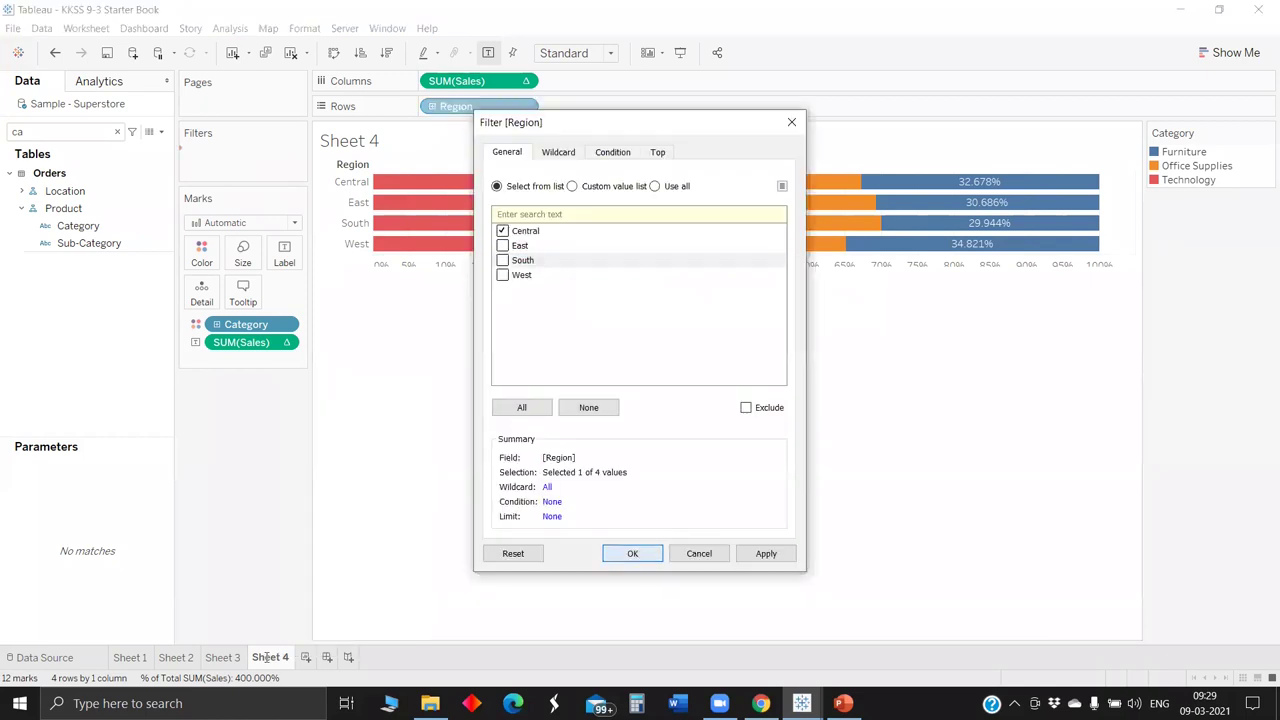
pyautogui.press('Return')
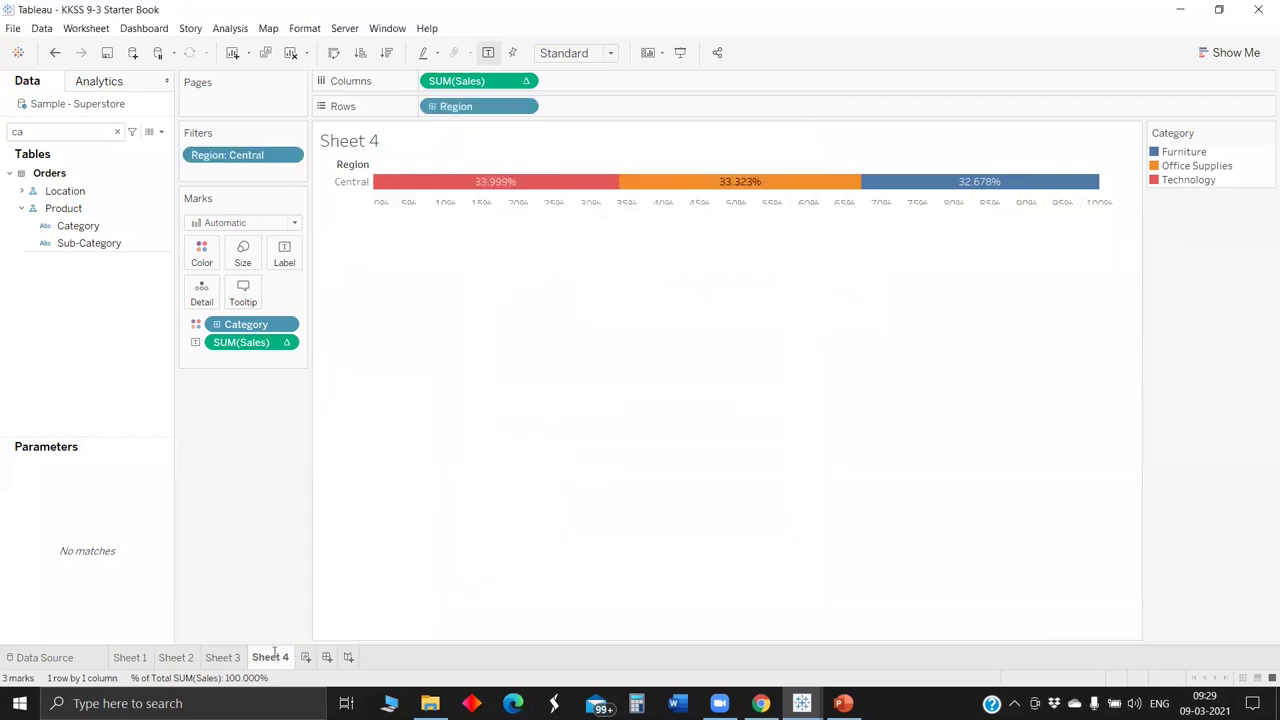
pyautogui.doubleClick(268, 657)
pyautogui.write('CT')
pyautogui.press('Return')
# Step: Duplicate the CT worksheet until there are three copies, CT (2) to CT (4)
pyautogui.rightClick(263, 658)
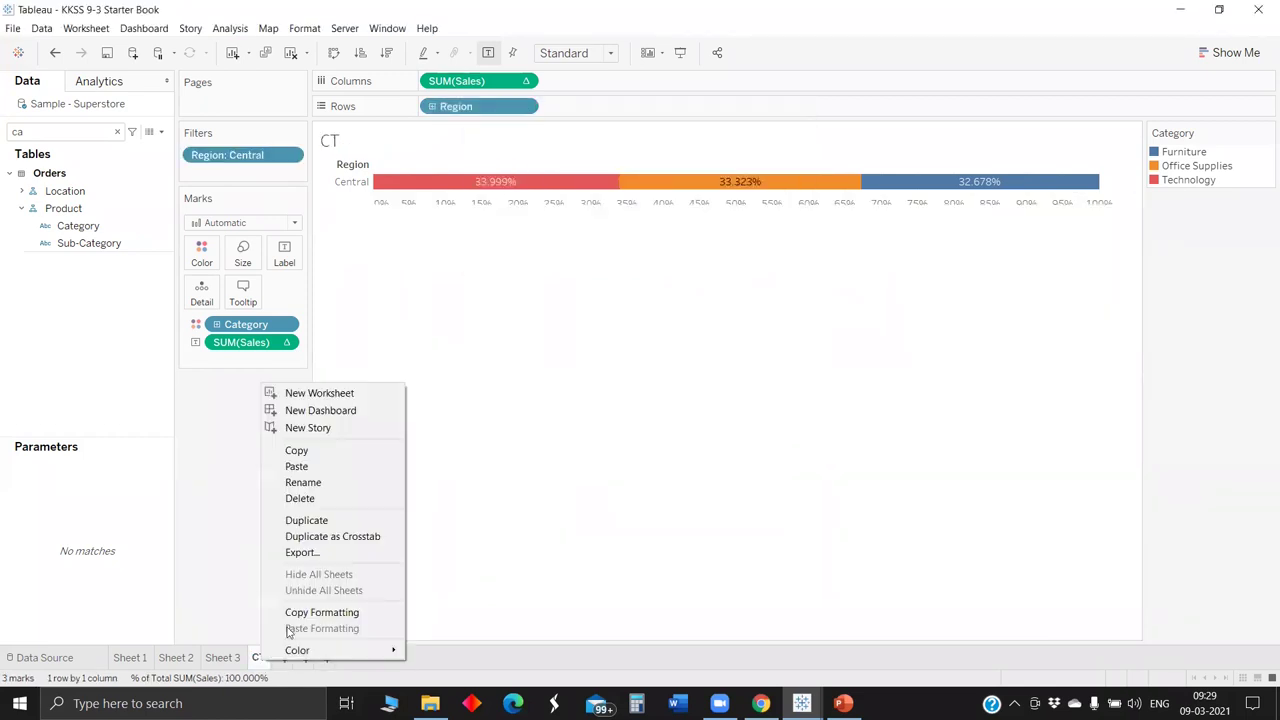
pyautogui.click(318, 520)
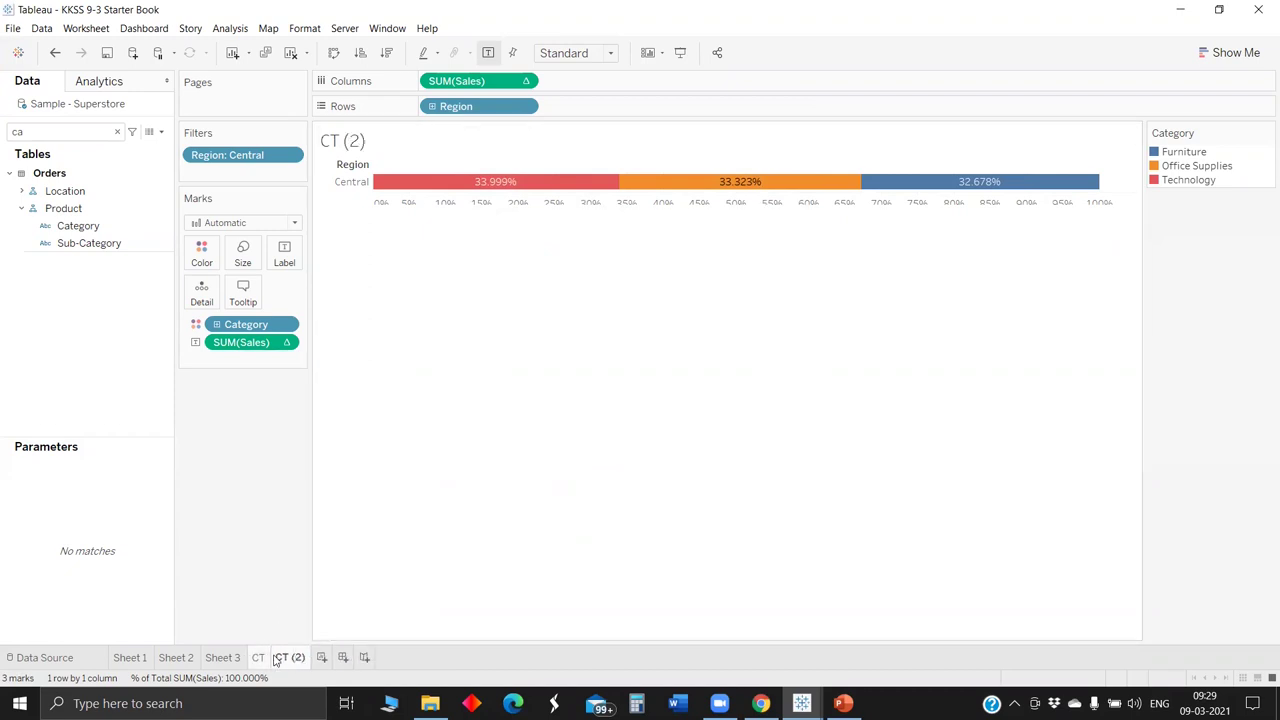
pyautogui.rightClick(276, 658)
pyautogui.click(318, 516)
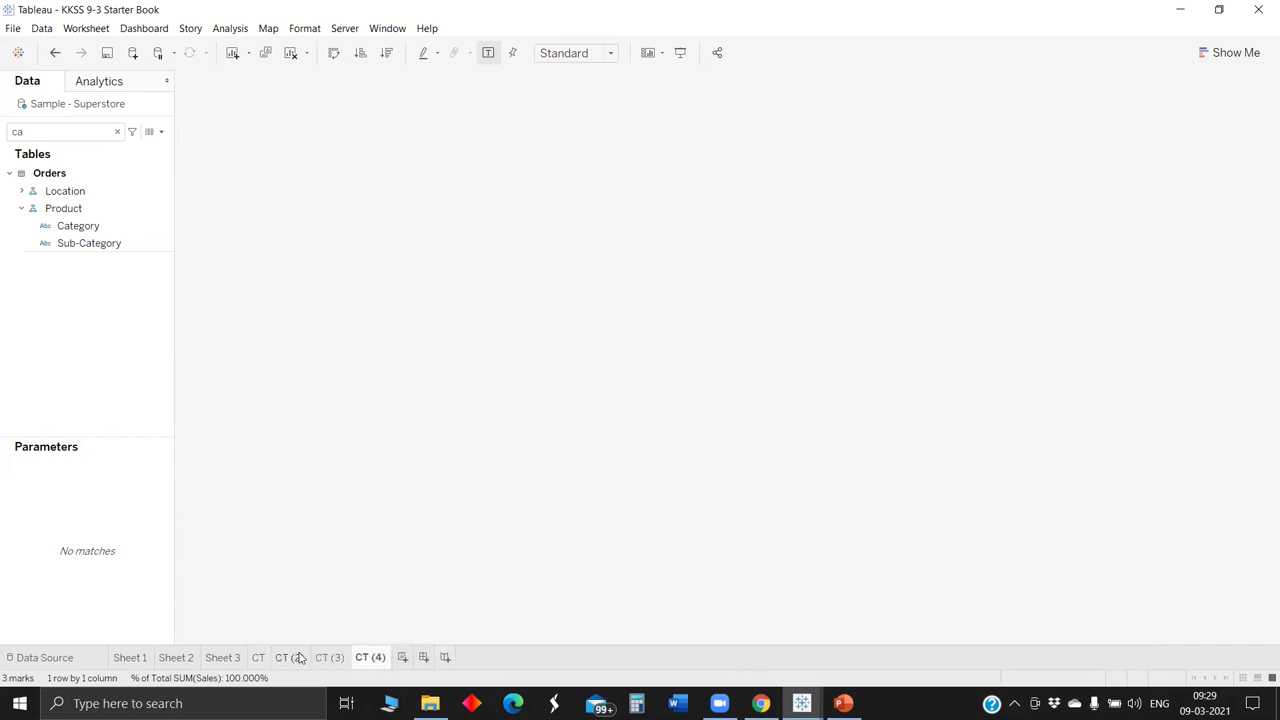
# Step: Change the Region filter on CT (2) to East only and rename the sheet as ET
pyautogui.click(296, 657)
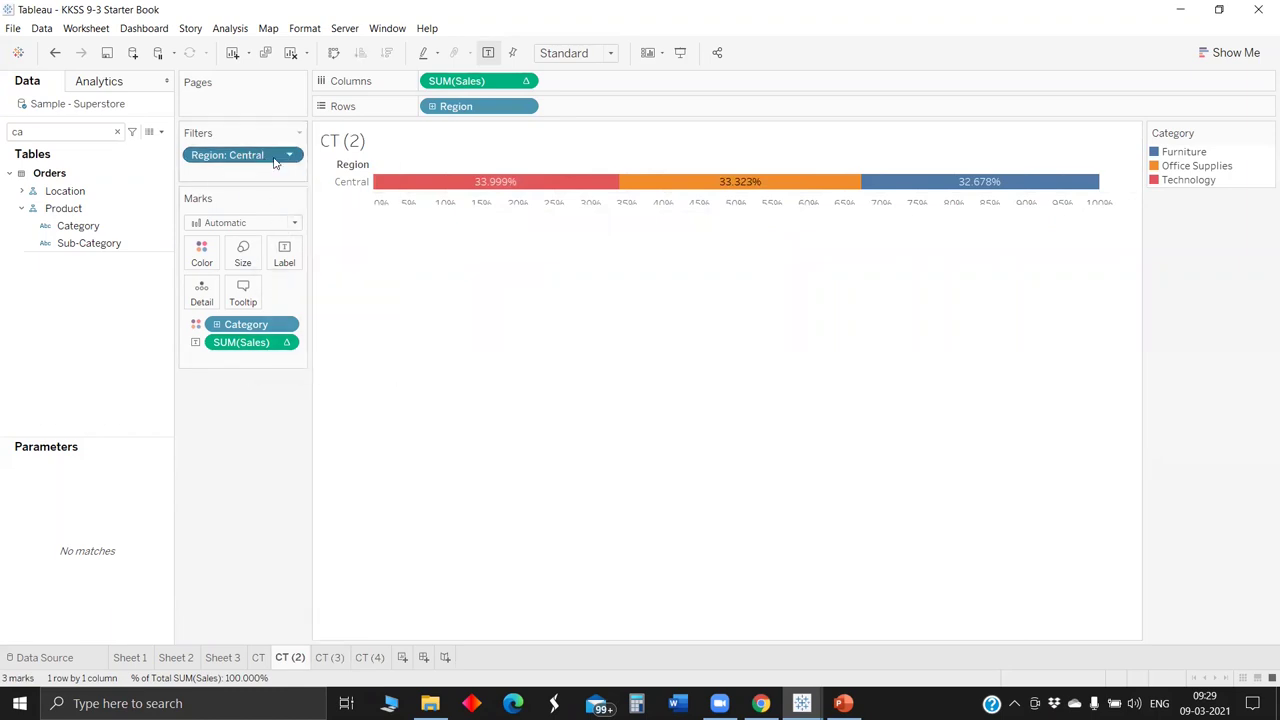
pyautogui.rightClick(276, 159)
pyautogui.click(316, 170)
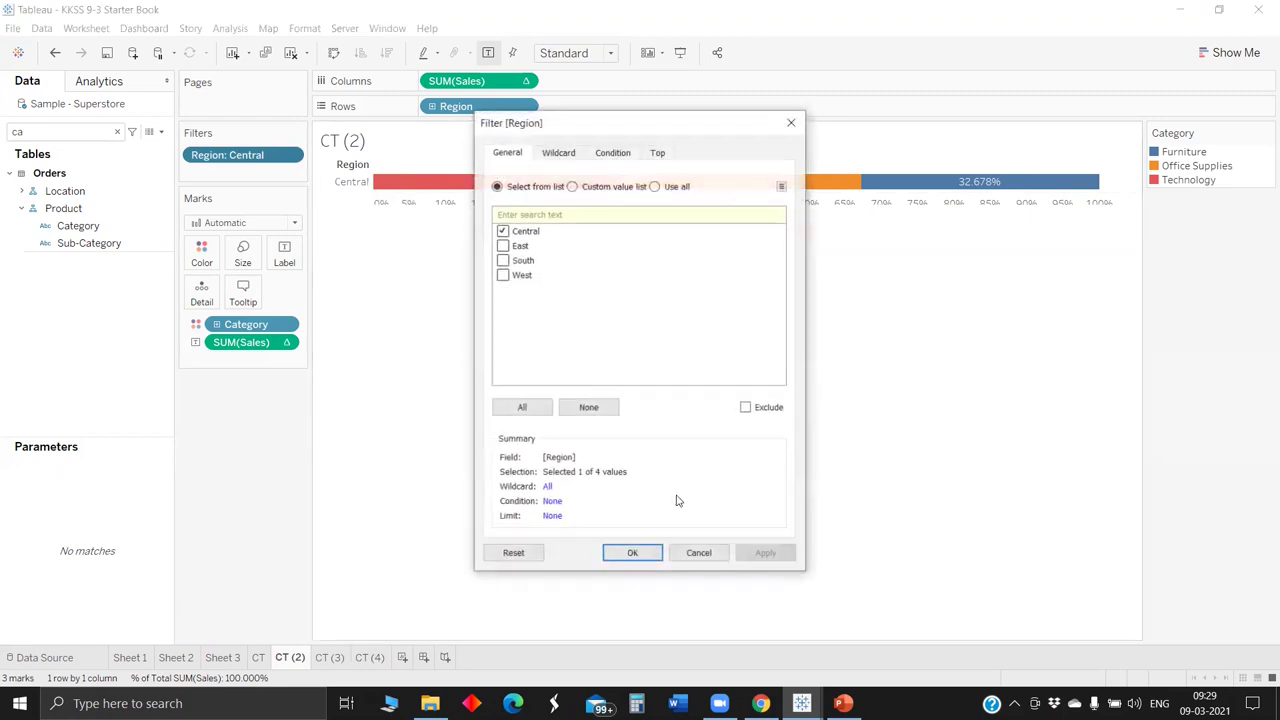
pyautogui.click(636, 555)
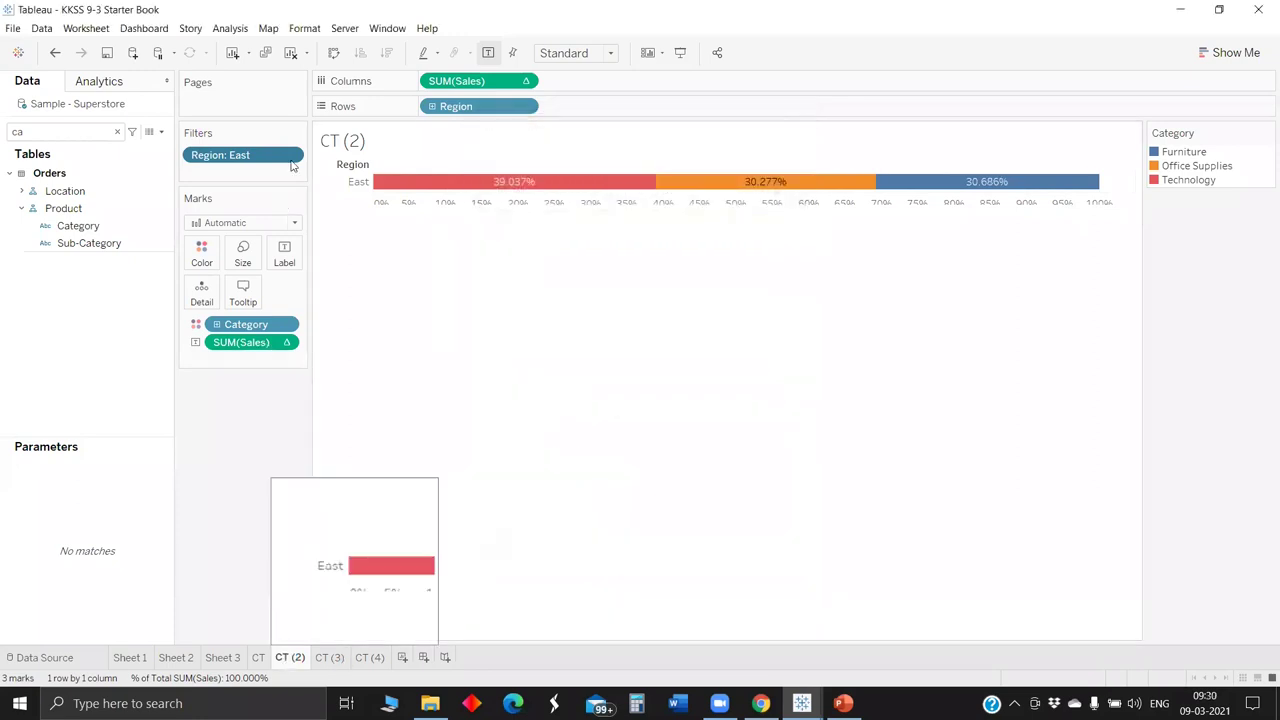
pyautogui.write('ET')
pyautogui.press('Return')
# Step: Change the Region filter on CT (4) to South only and rename the CT (3) sheet as SH
pyautogui.hotkey('ctrl', 'Tab')
pyautogui.hotkey('ctrl', 'Tab')
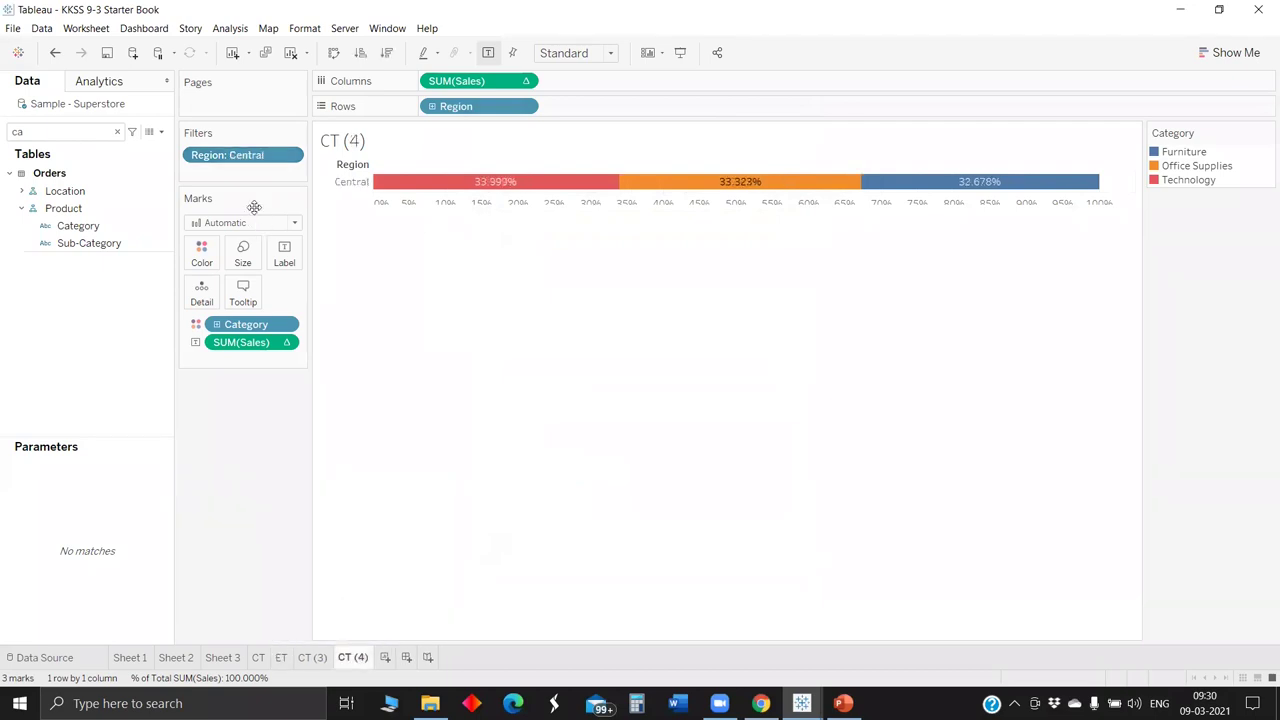
pyautogui.click(289, 156)
pyautogui.click(235, 226)
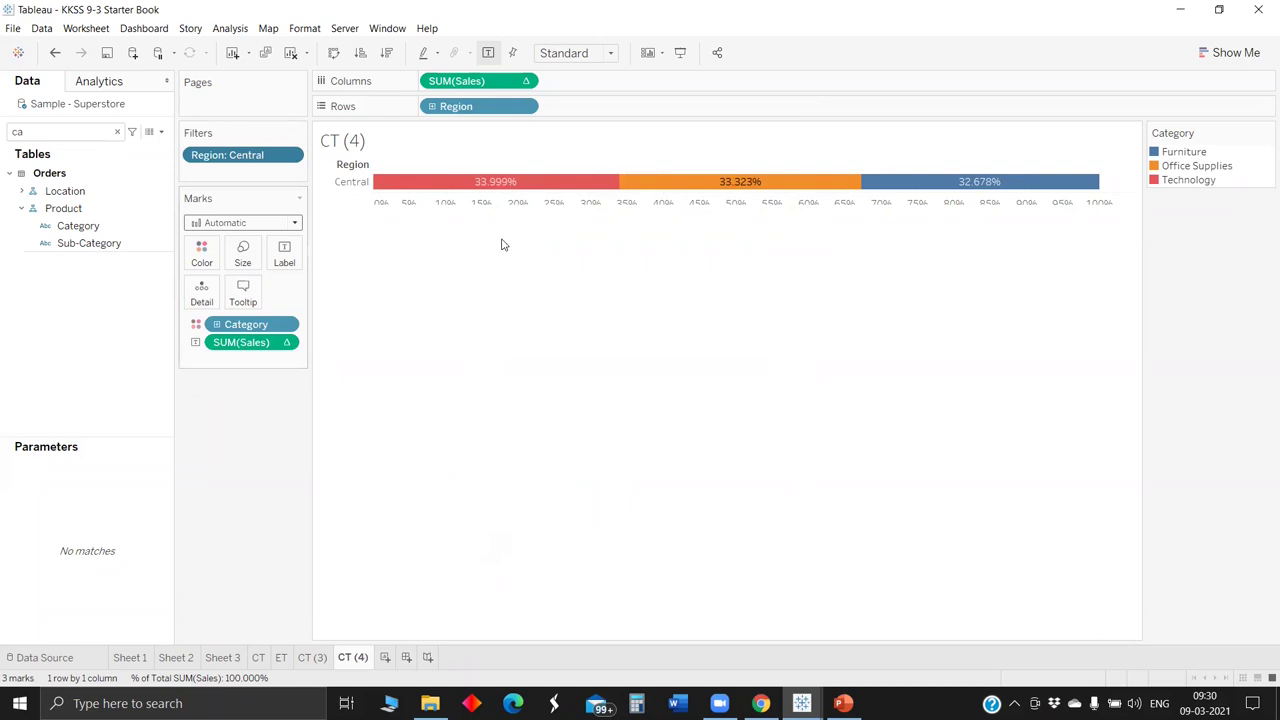
pyautogui.hotkey('ctrl', 'z')
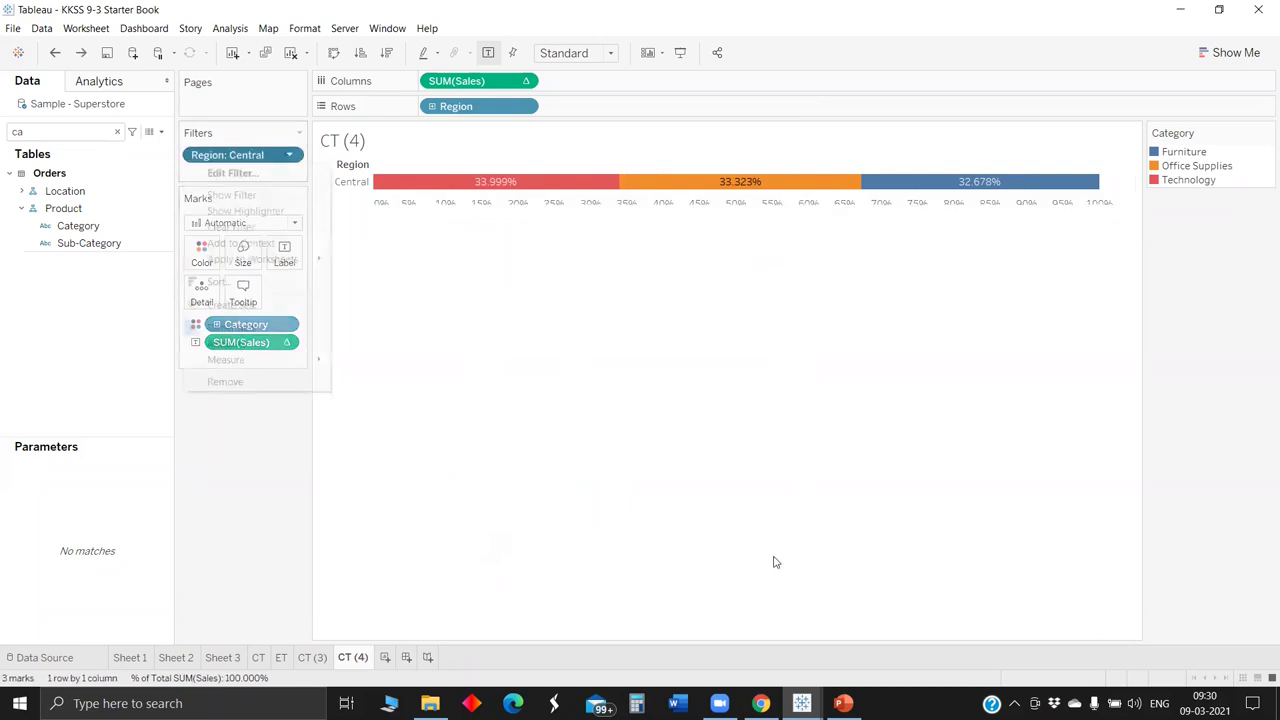
pyautogui.doubleClick(305, 657)
pyautogui.write('SH')
pyautogui.click(352, 657)
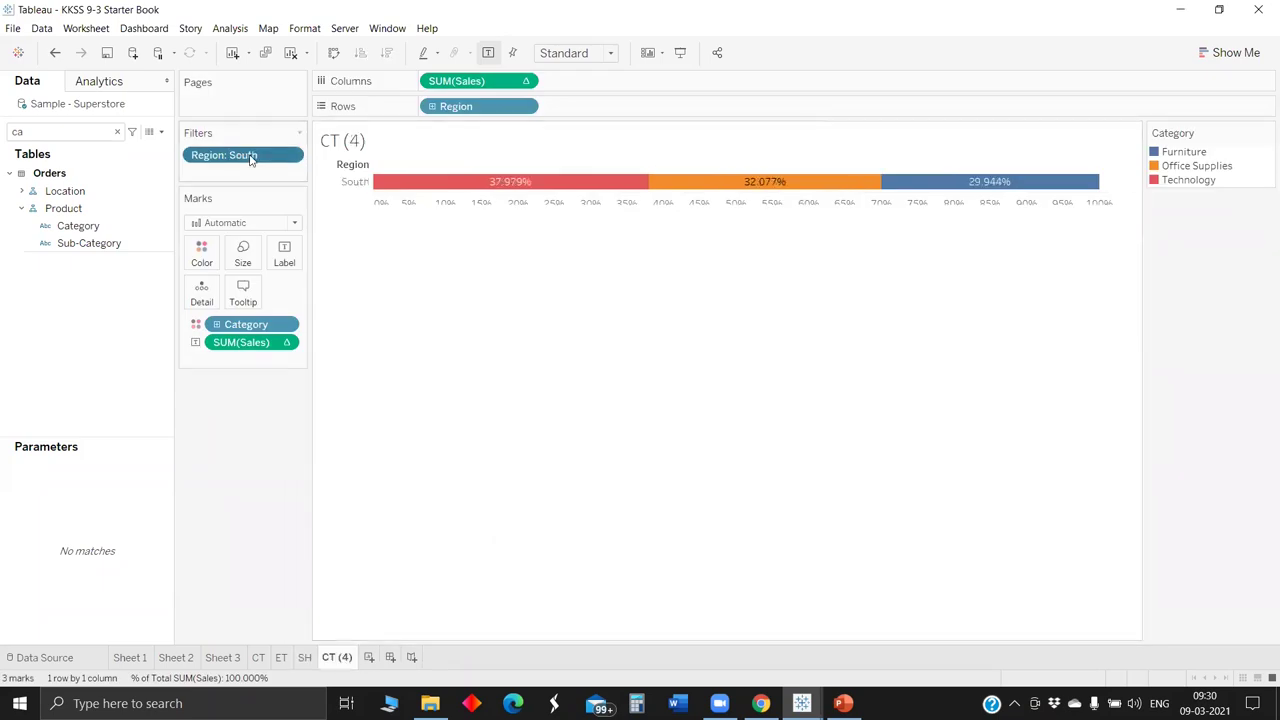
# Step: Rename the South-filtered CT (4) sheet as SH and return to the SH sheet that is still filtered to Central
pyautogui.doubleClick(248, 156)
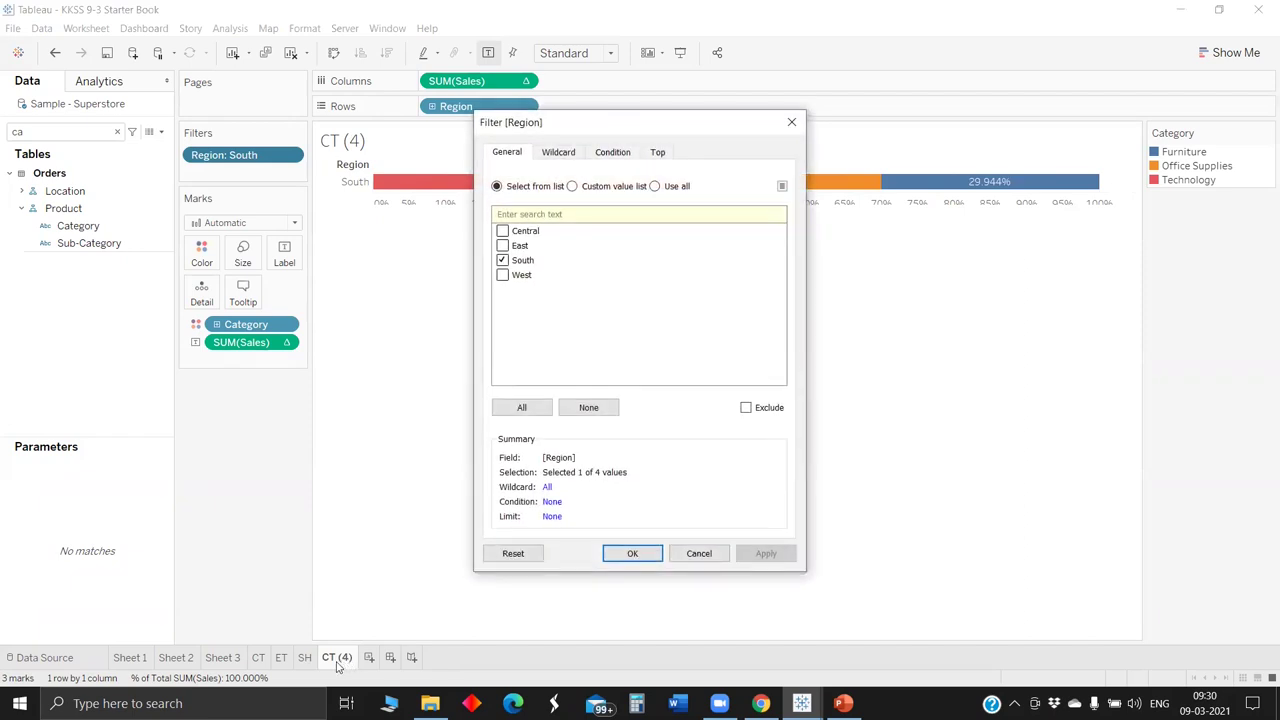
pyautogui.press('Escape')
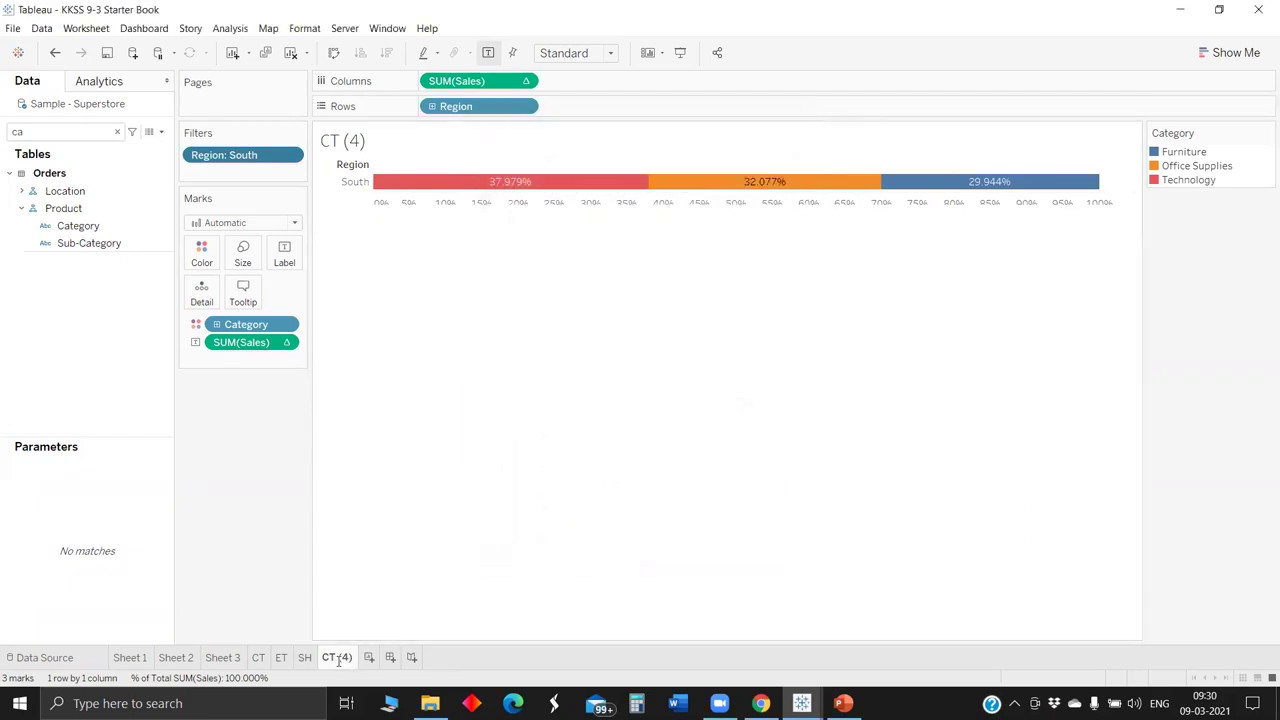
pyautogui.hotkey('ctrl', 'pageup')
pyautogui.hotkey('ctrl', 'Tab')
pyautogui.hotkey('ctrl', 'shift', 'Tab')
# Step: Change this SH sheet's Region filter to West only and rename the sheet as WT
pyautogui.rightClick(258, 156)
pyautogui.click(299, 185)
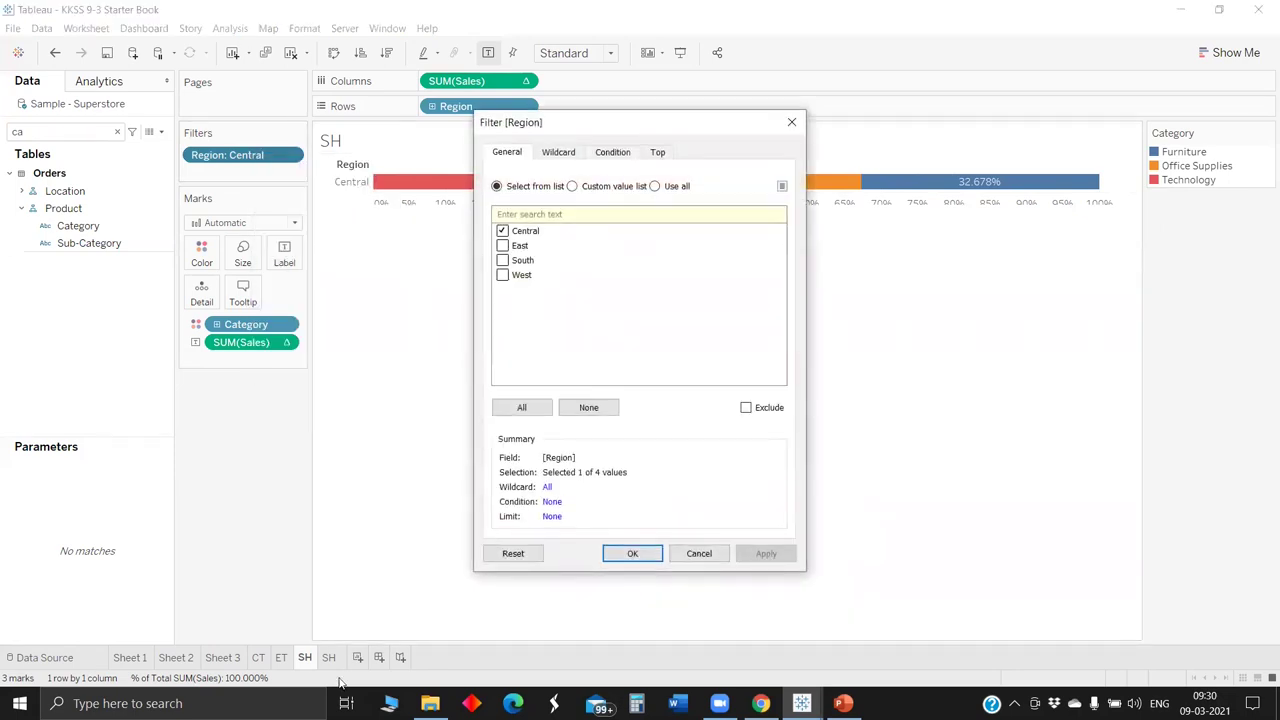
pyautogui.click(632, 547)
pyautogui.doubleClick(305, 657)
pyautogui.write('WT')
pyautogui.press('Return')
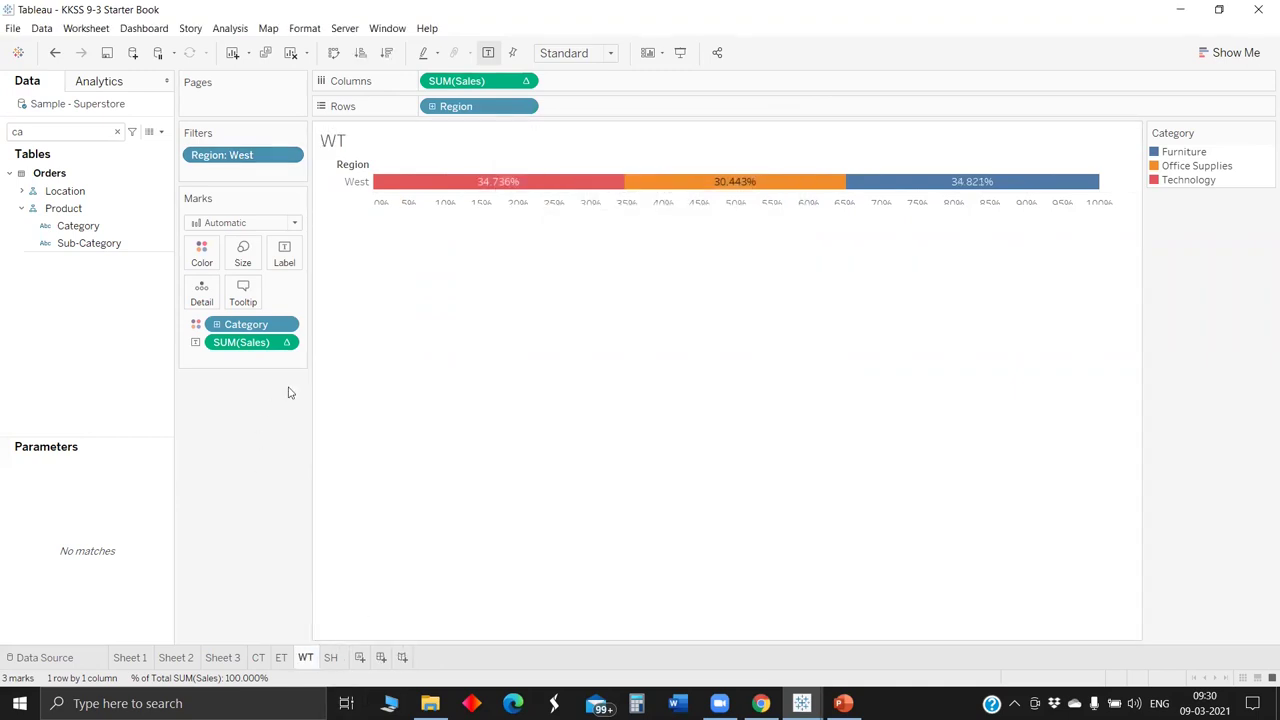
# Step: Hide the field labels for rows on the WT sheet
pyautogui.rightClick(341, 166)
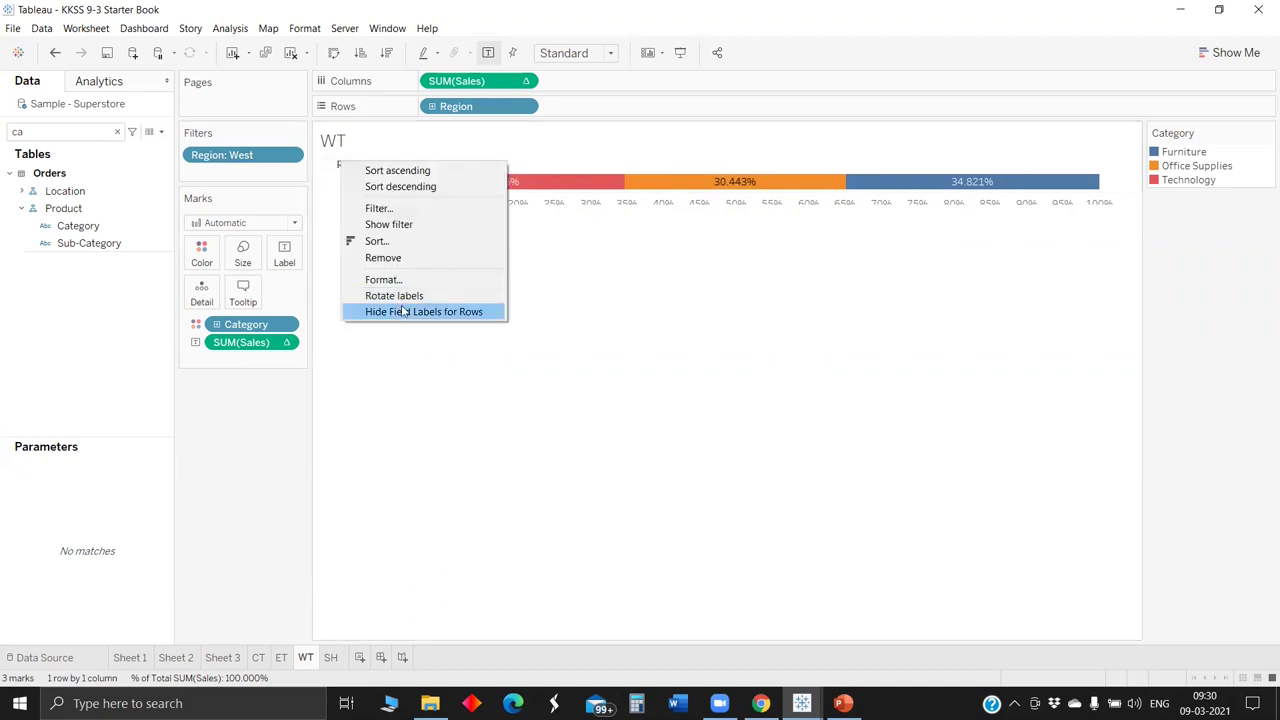
pyautogui.click(400, 311)
pyautogui.rightClick(350, 170)
pyautogui.moveTo(457, 114); pyautogui.dragTo(238, 437)
pyautogui.hotkey('ctrl', 'z')
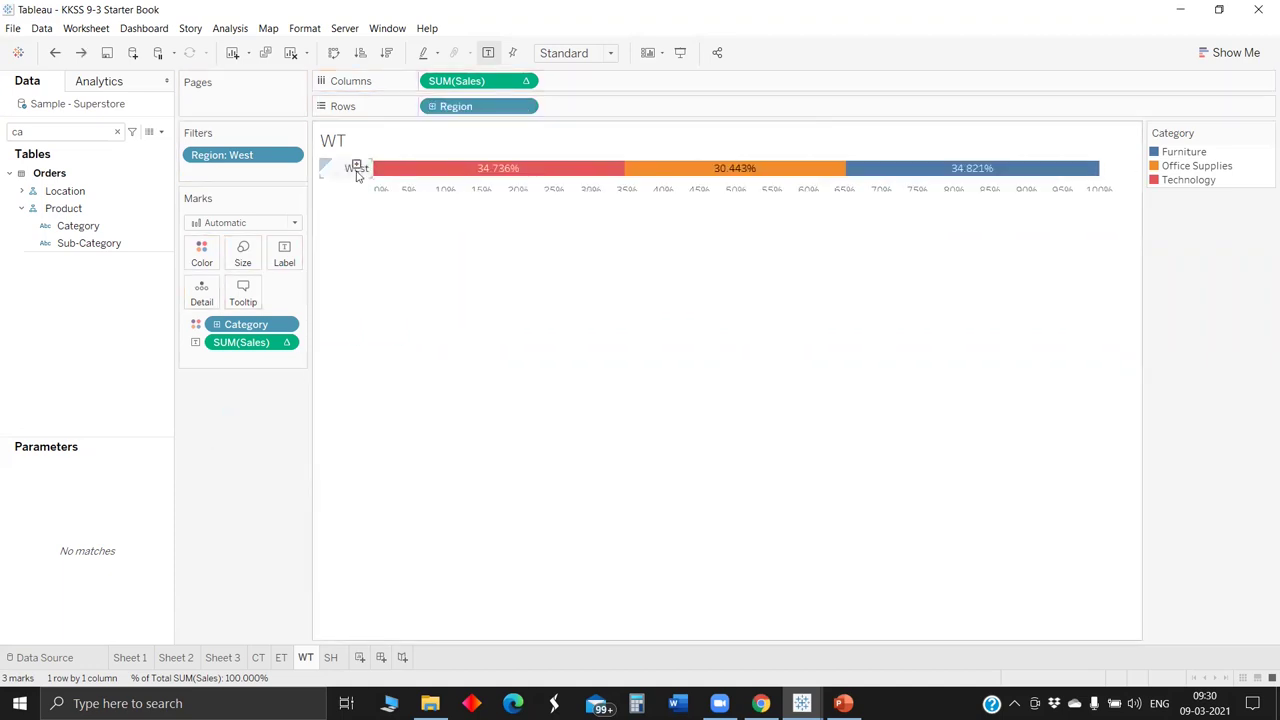
# Step: Hide the West row header and the percentage axis of the WT bar
pyautogui.rightClick(357, 168)
pyautogui.click(404, 294)
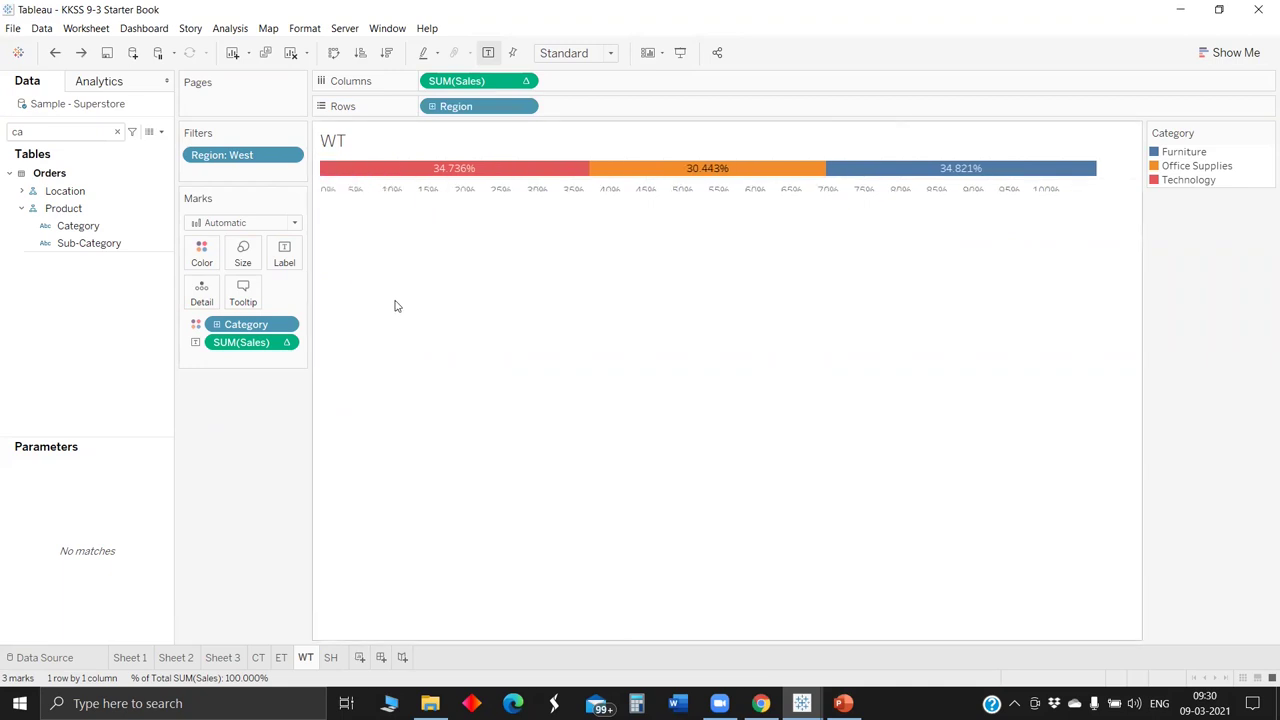
pyautogui.rightClick(478, 193)
pyautogui.click(548, 276)
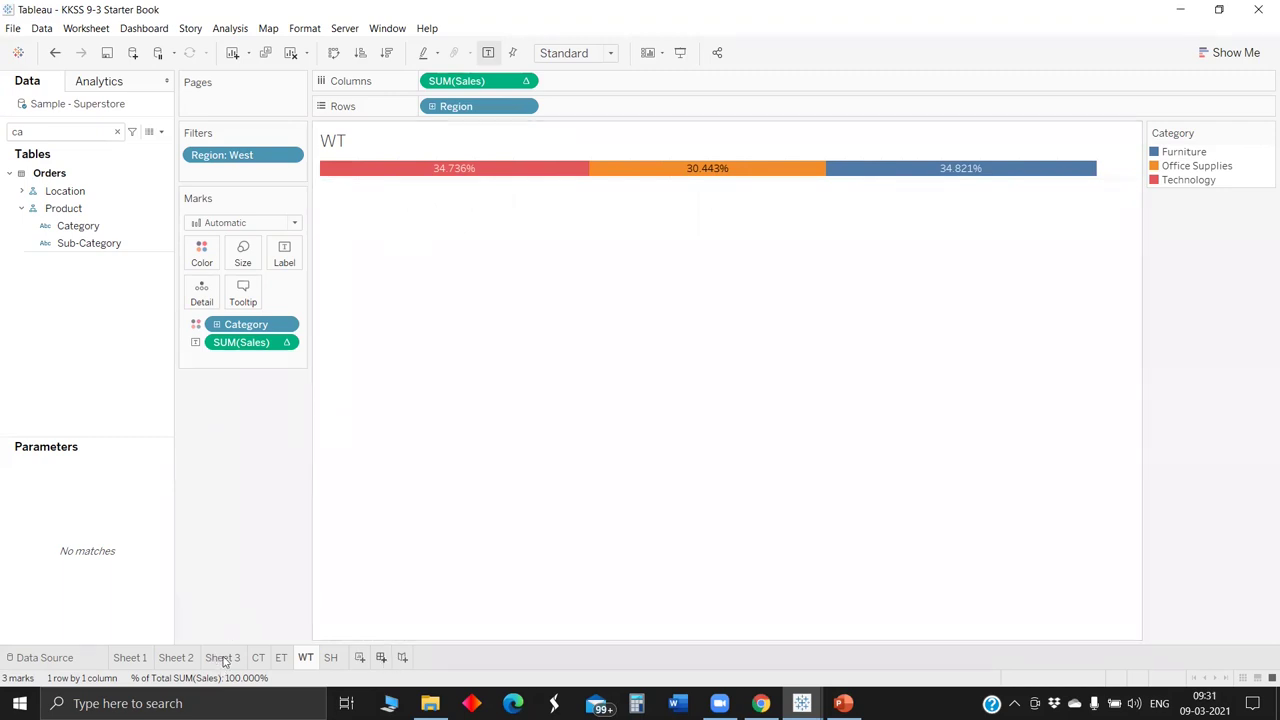
# Step: Create a dashboard containing the Sheet 3 sales map and add the WT bar sheet to it
pyautogui.moveTo(338, 648)
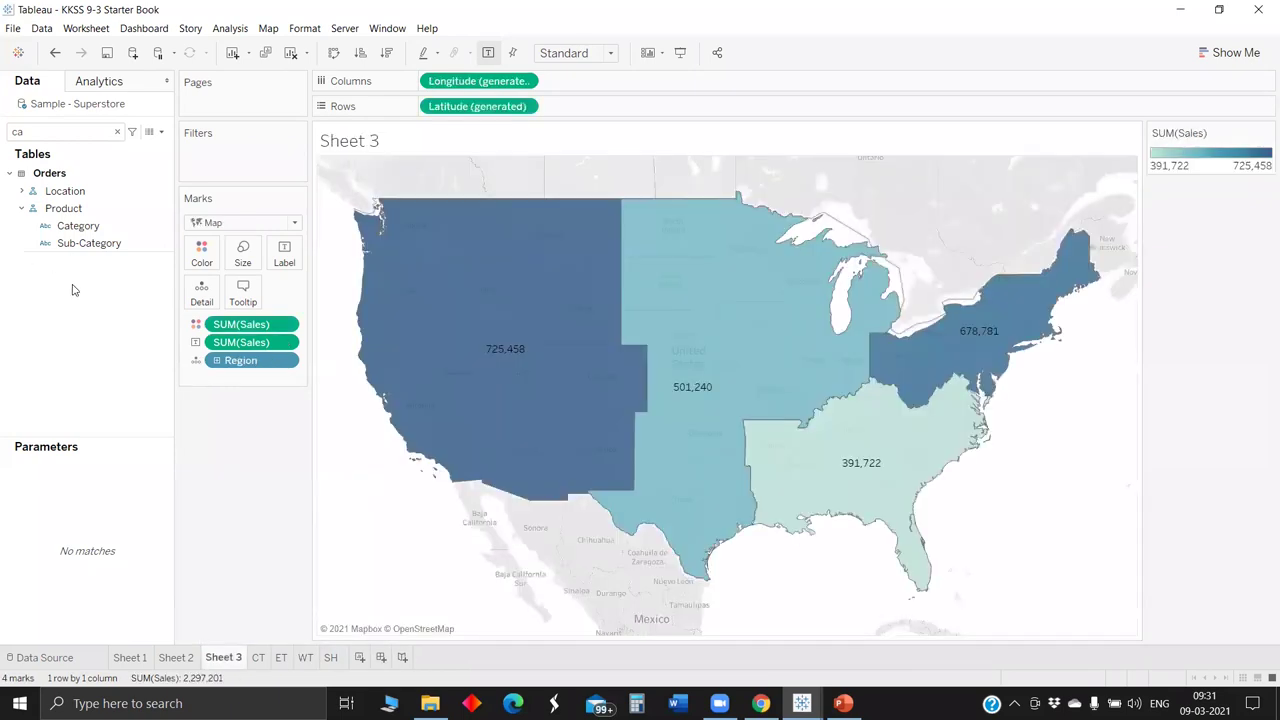
pyautogui.click(380, 657)
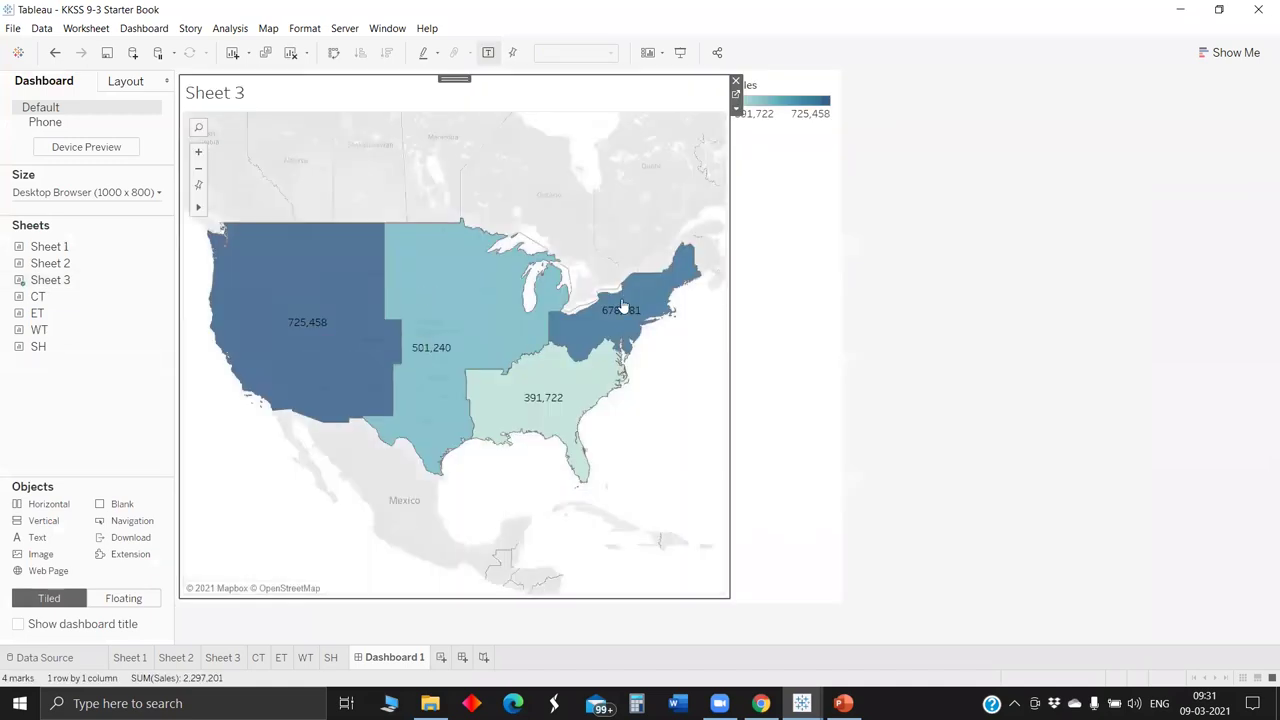
pyautogui.moveTo(38, 329); pyautogui.dragTo(231, 323)
pyautogui.moveTo(42, 329); pyautogui.dragTo(817, 352)
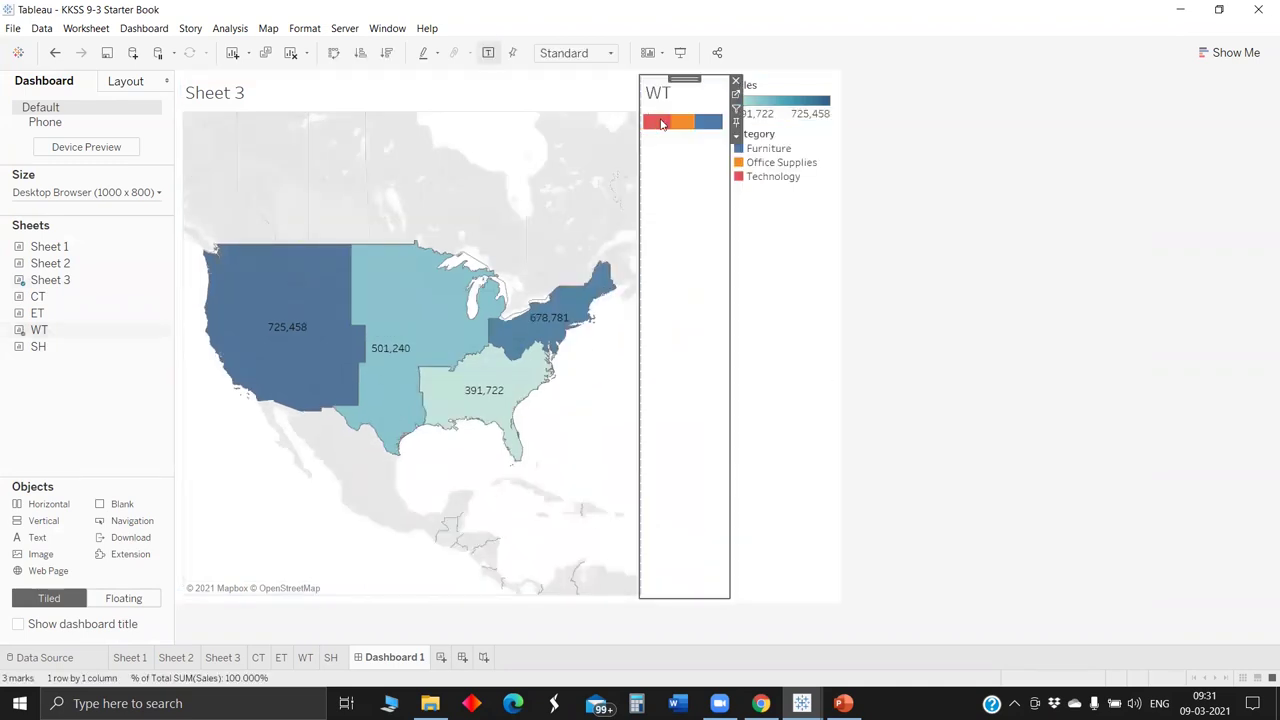
# Step: Float the WT bar without its title over the West region of the dashboard map and widen it
pyautogui.rightClick(645, 106)
pyautogui.press('Return')
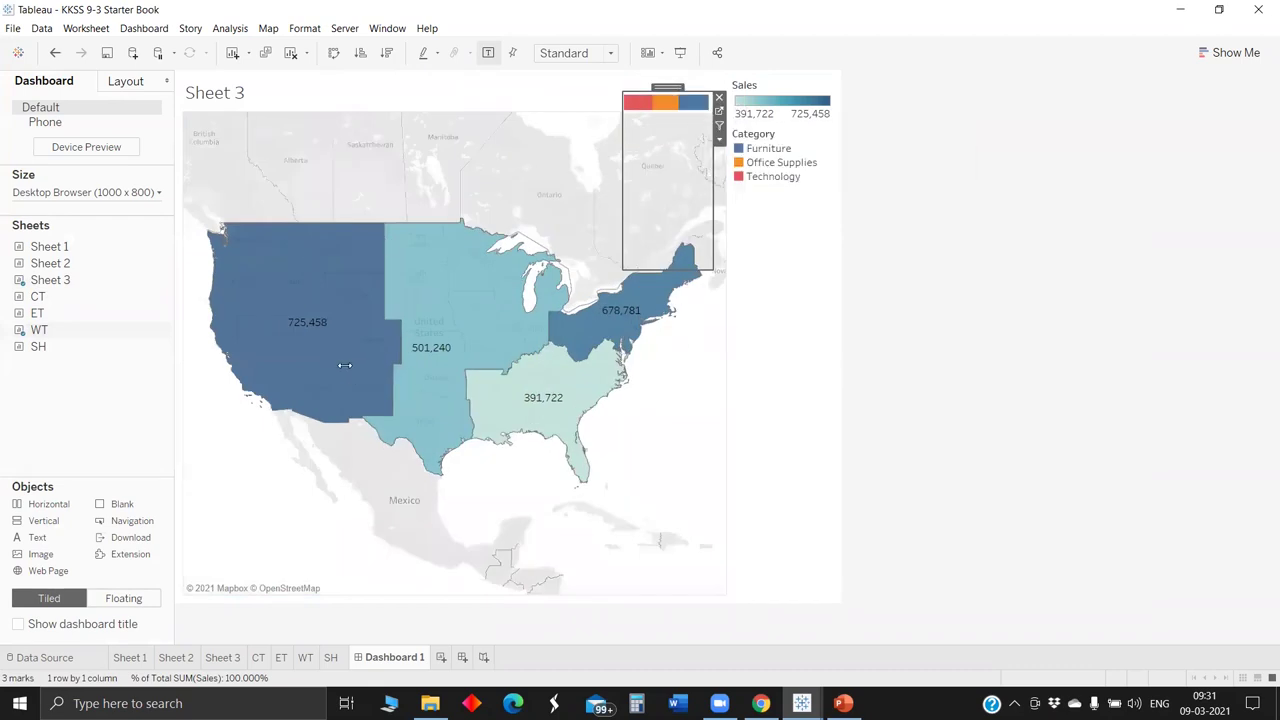
pyautogui.moveTo(349, 322); pyautogui.dragTo(322, 275)
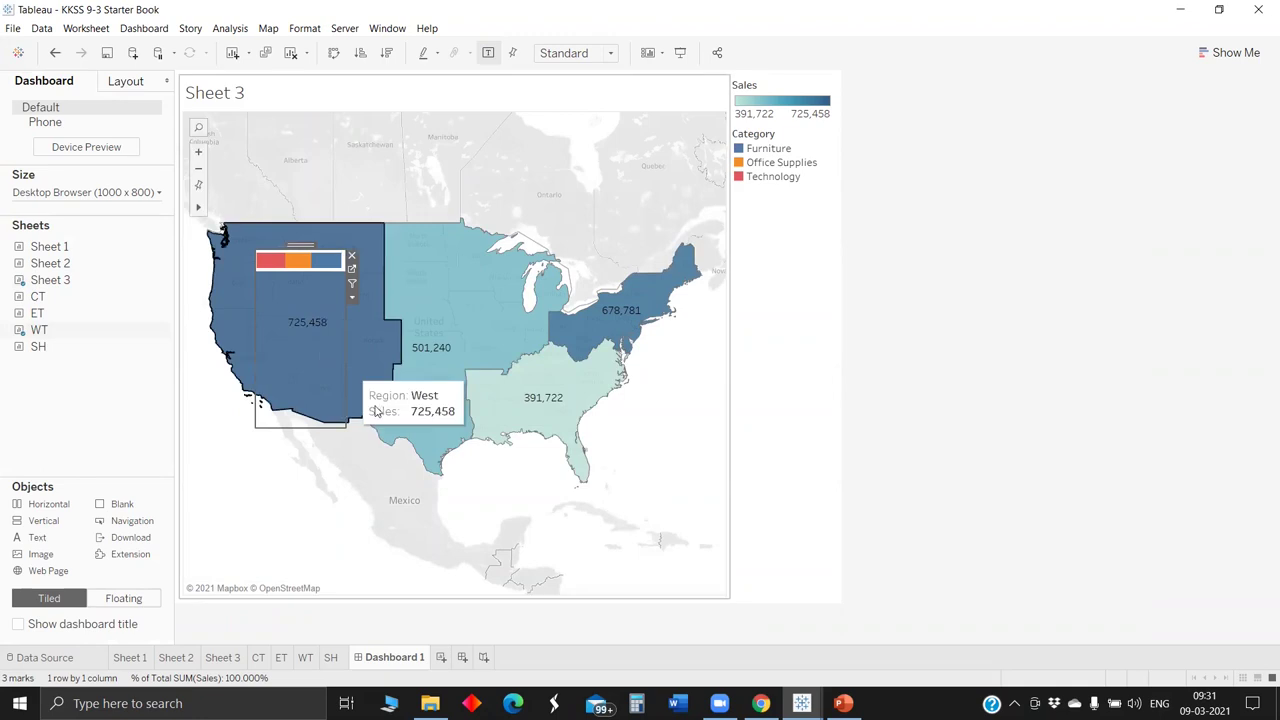
pyautogui.hotkey('ctrl', 'z')
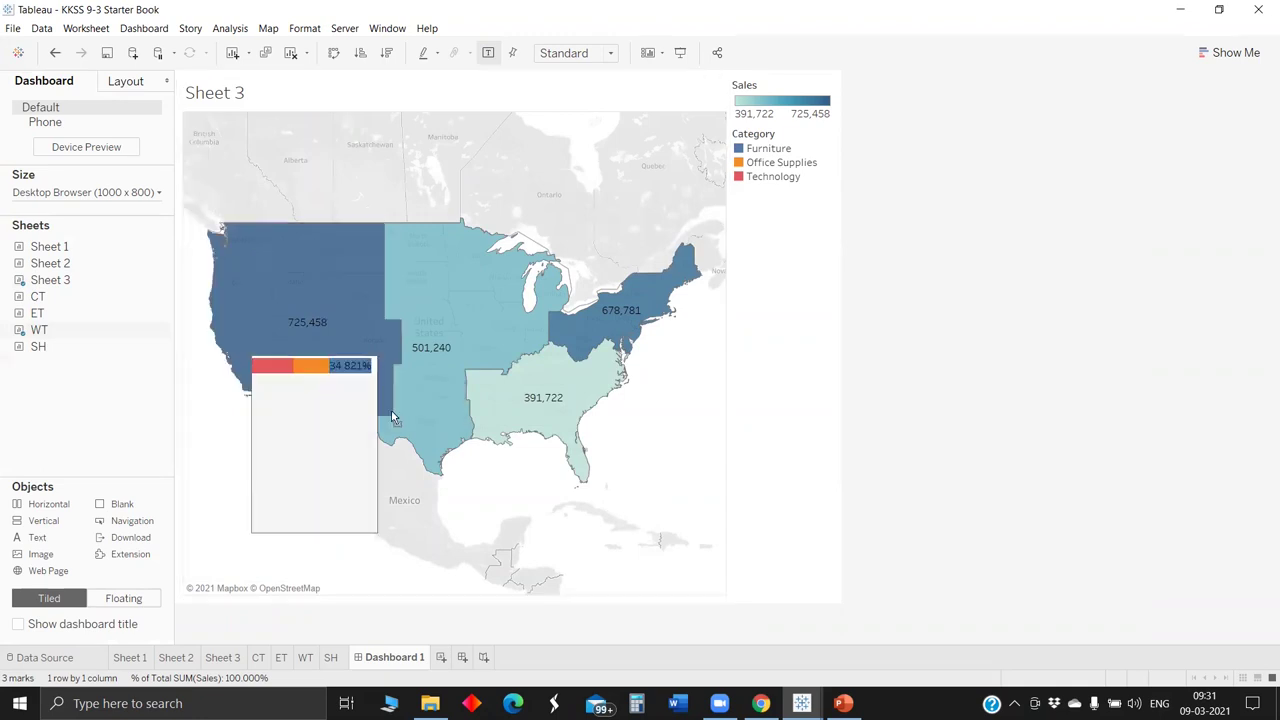
pyautogui.click(316, 346)
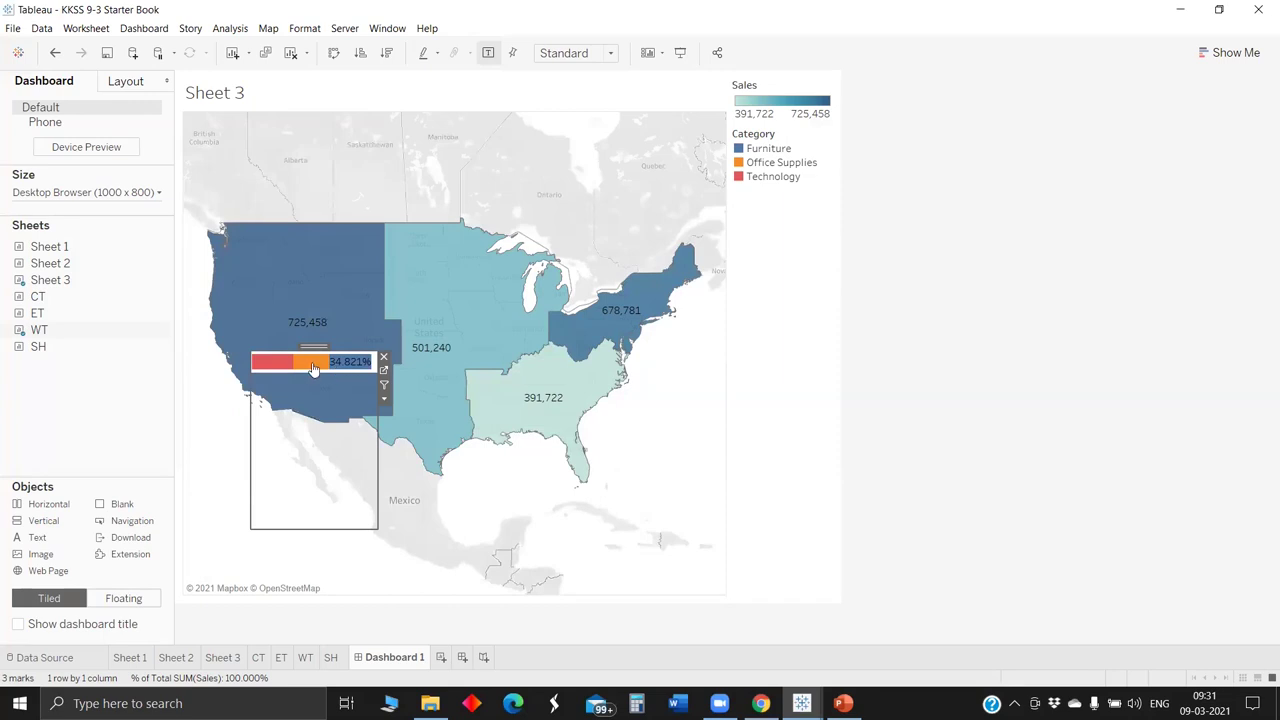
pyautogui.moveTo(313, 369); pyautogui.dragTo(326, 362)
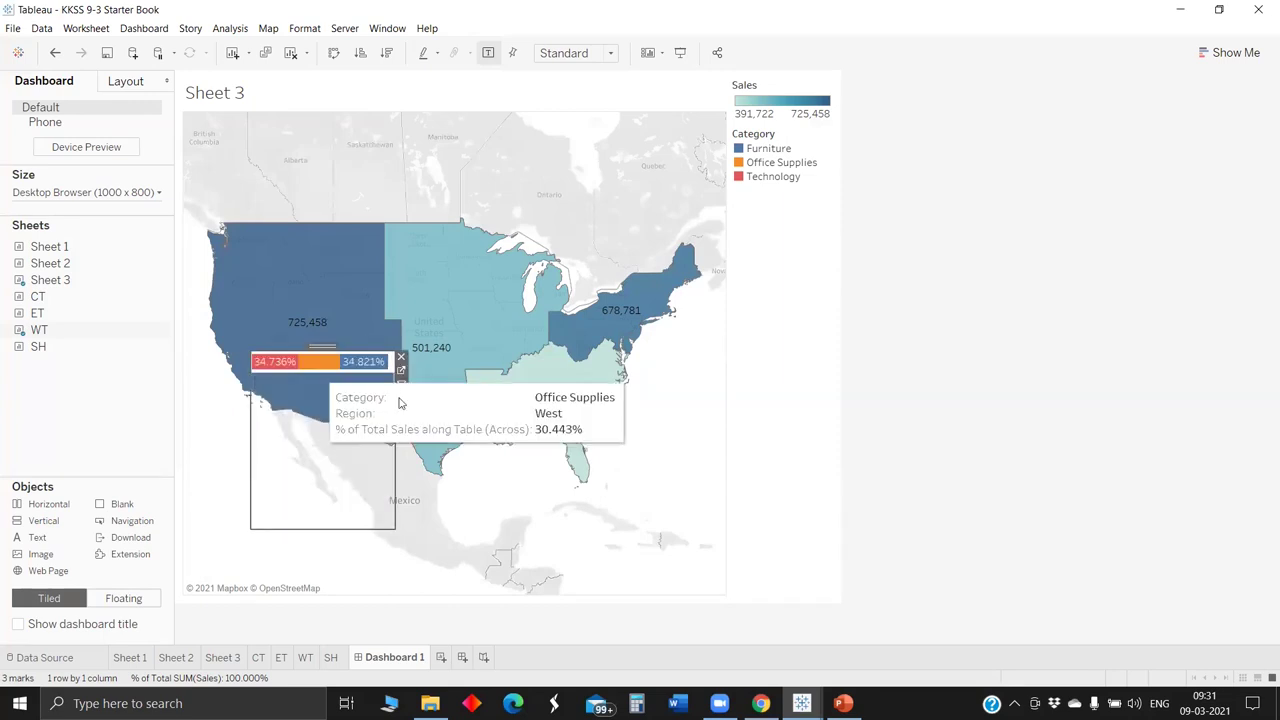
# Step: Set the WT sheet's worksheet shading to None and return to the dashboard
pyautogui.click(401, 370)
pyautogui.rightClick(441, 264)
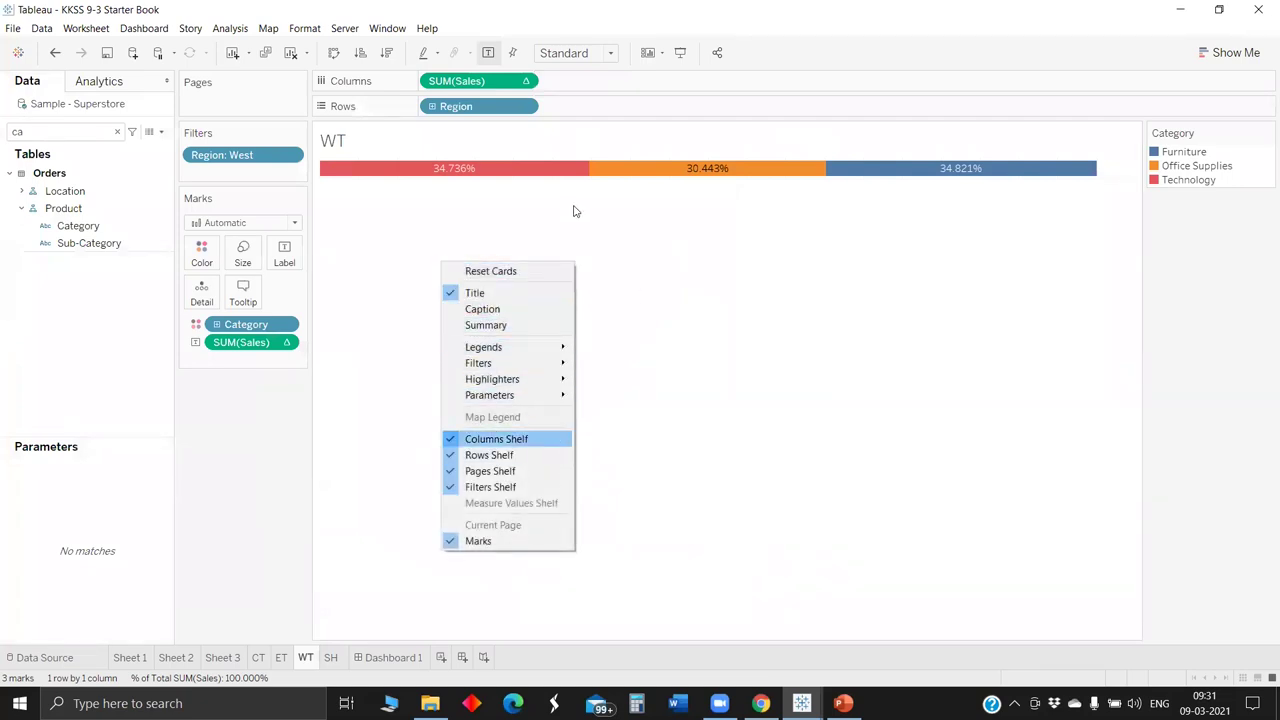
pyautogui.click(529, 165)
pyautogui.rightClick(530, 165)
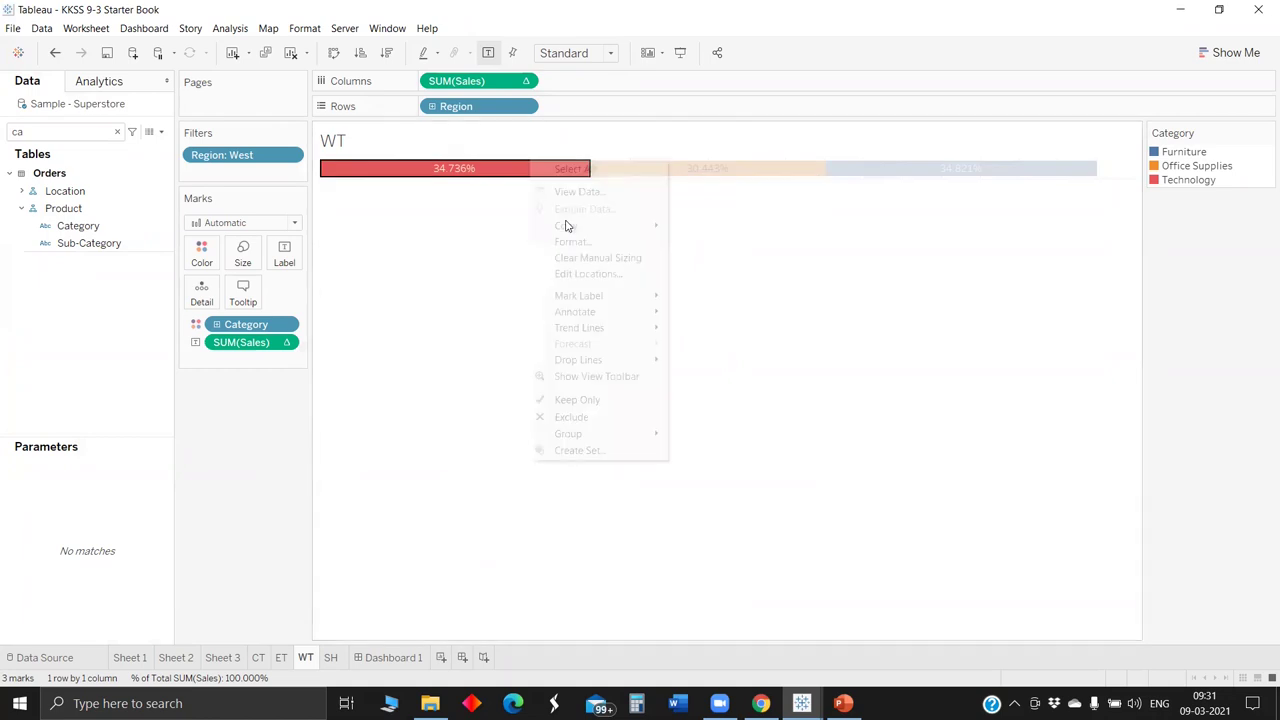
pyautogui.click(65, 122)
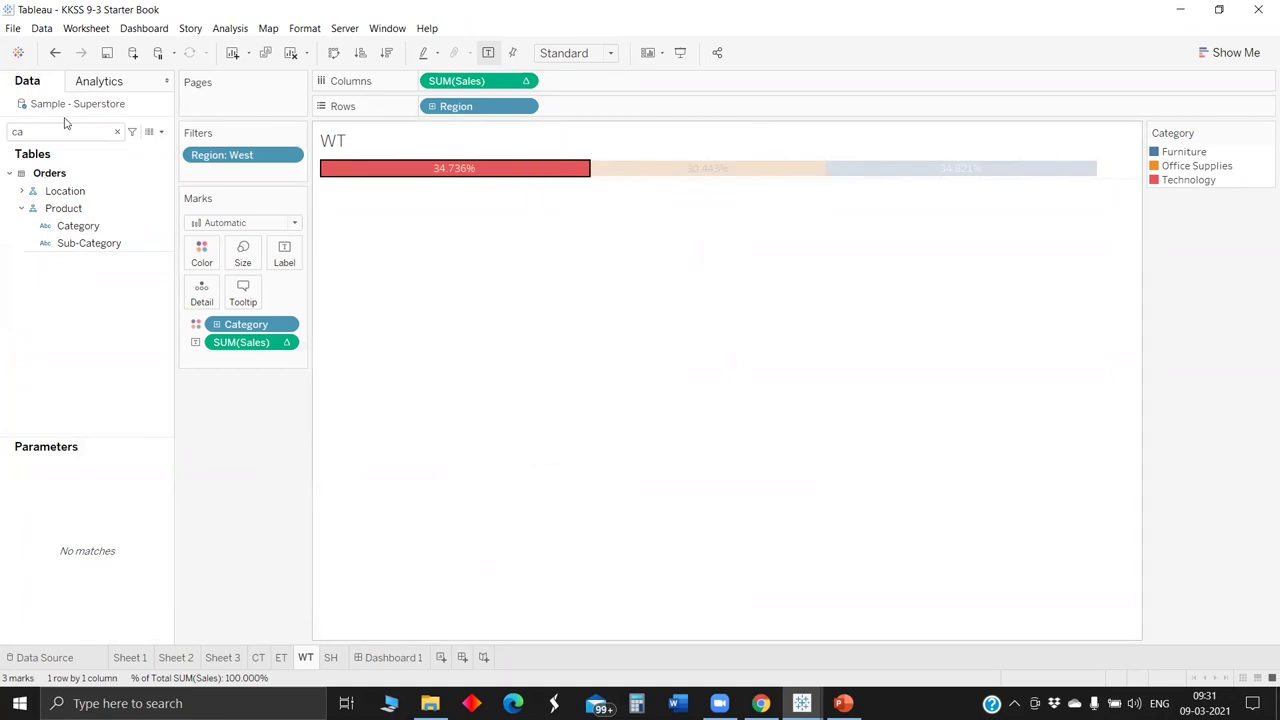
pyautogui.click(61, 110)
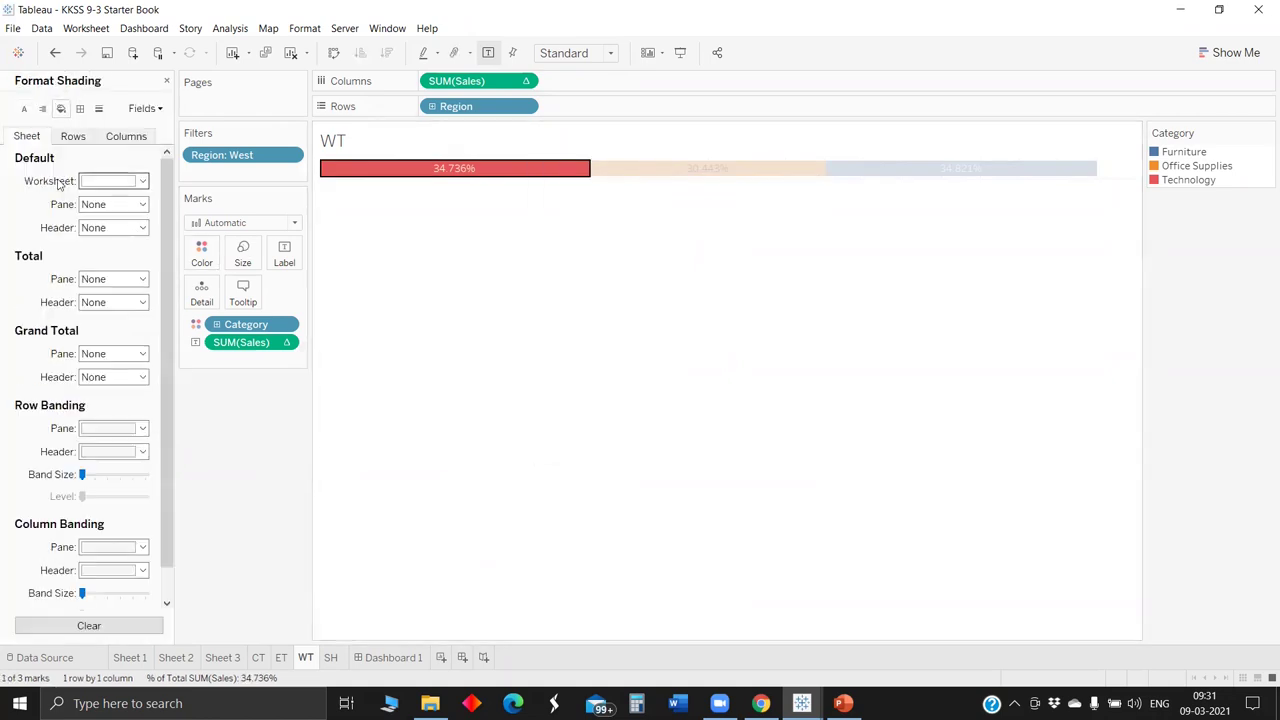
pyautogui.click(110, 181)
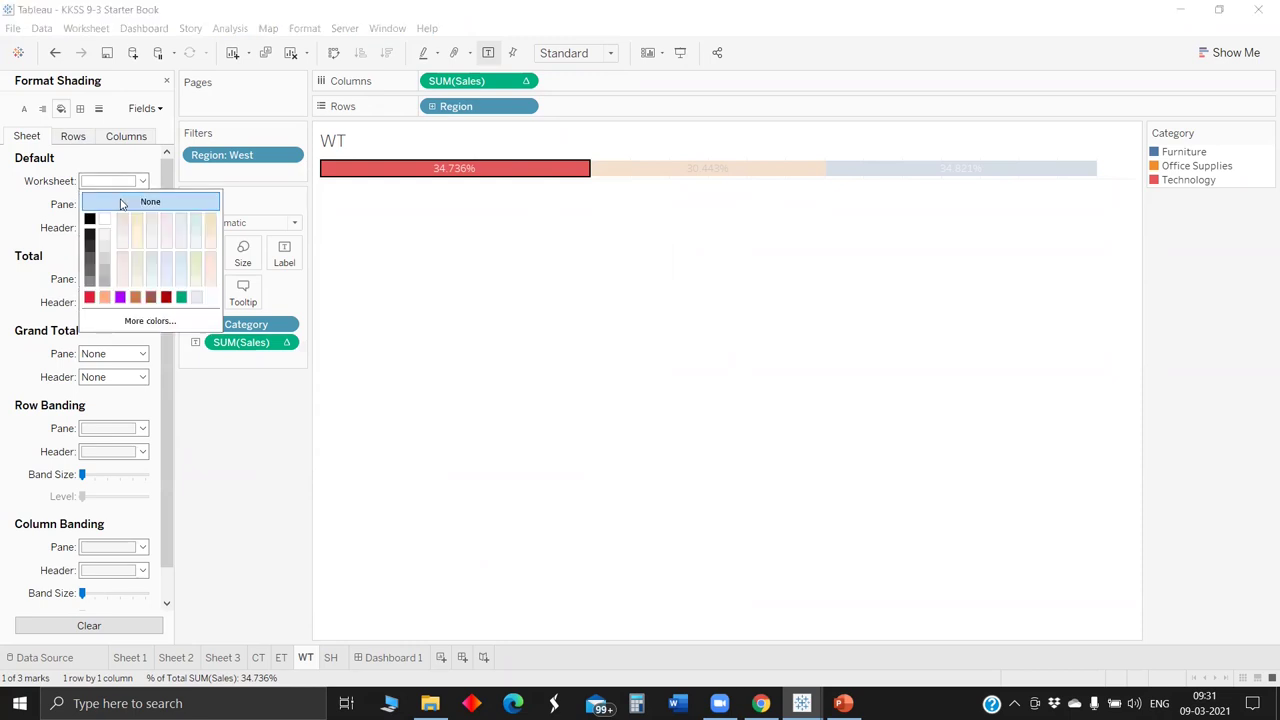
pyautogui.click(120, 203)
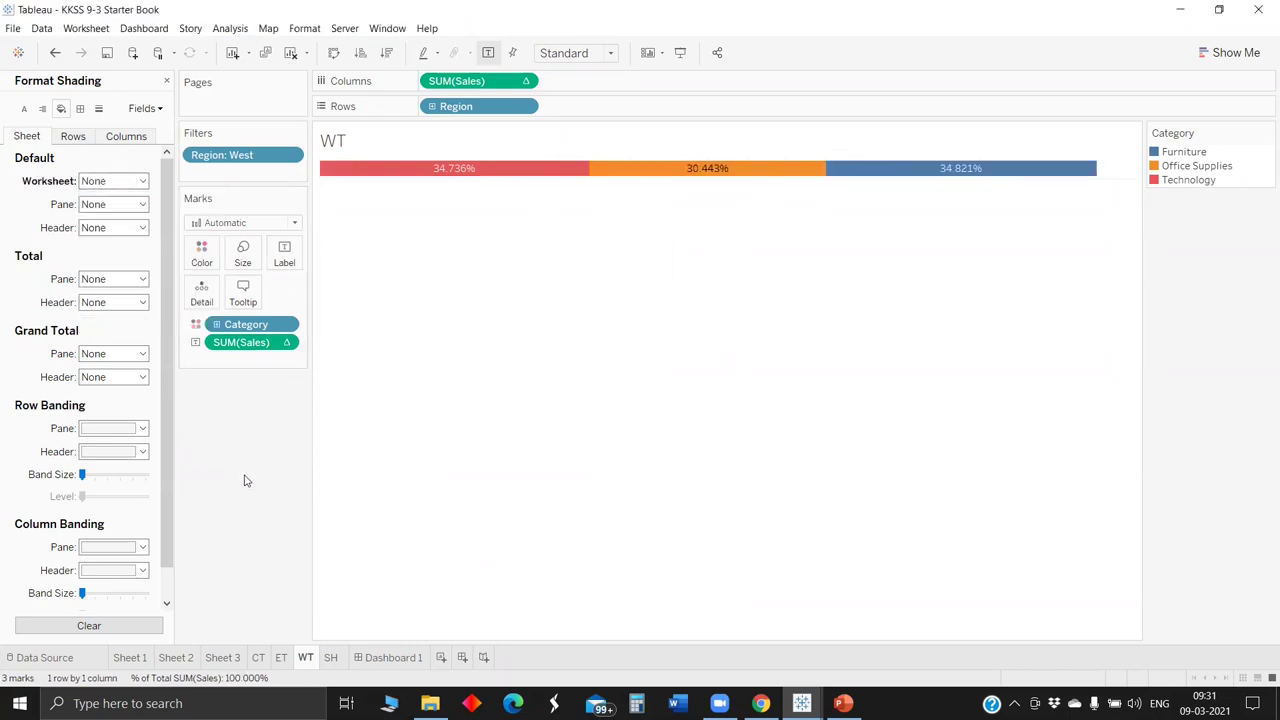
pyautogui.click(390, 658)
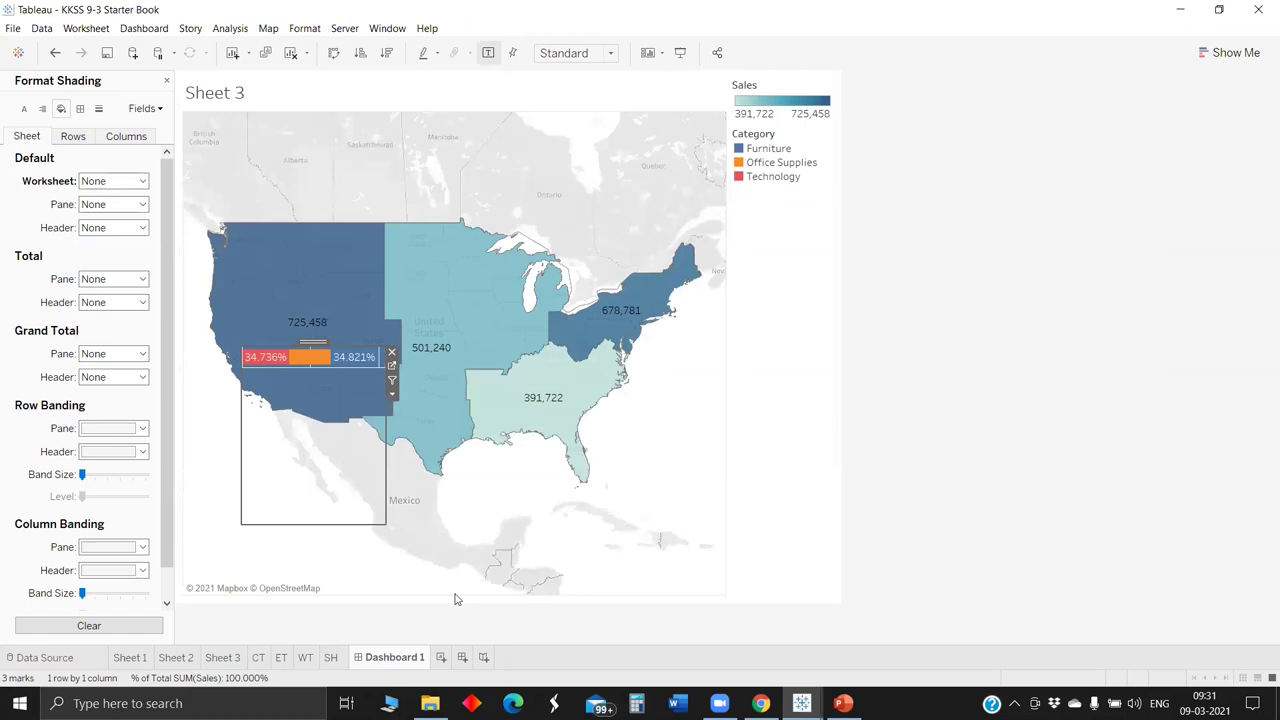
pyautogui.click(791, 422)
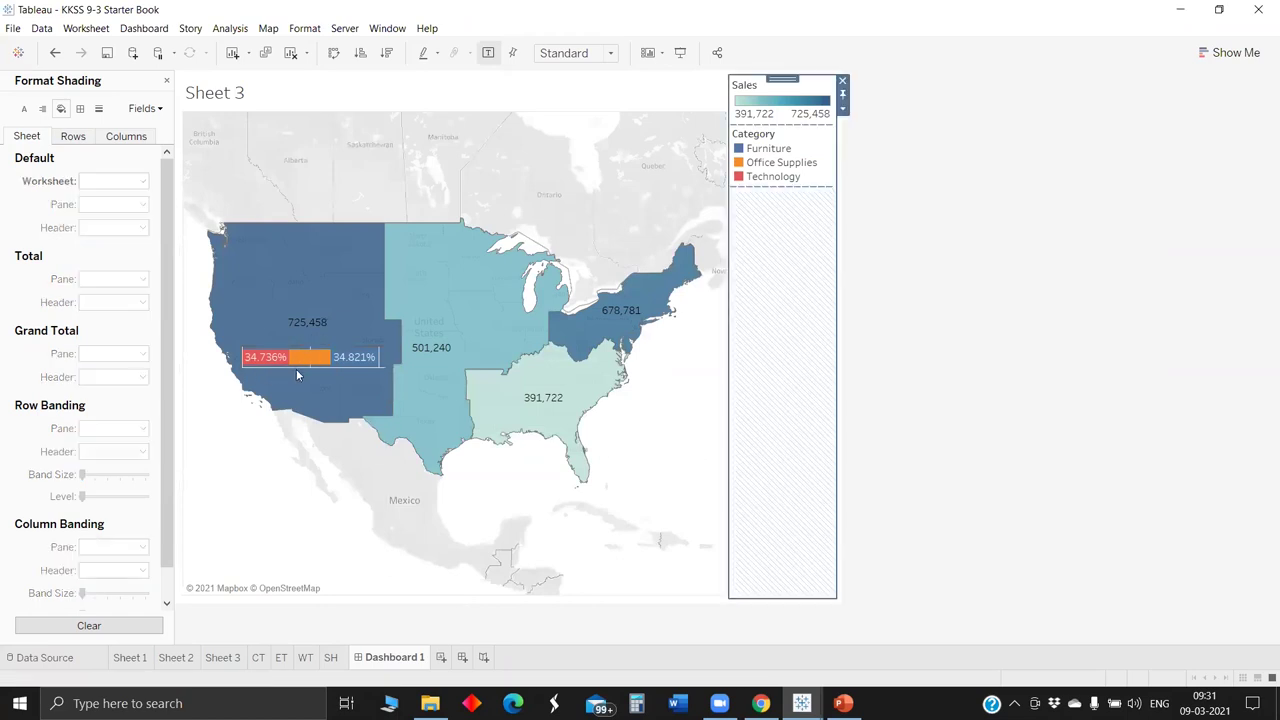
# Step: Adjust the WT sheet's border formatting to clear the lines around the bar
pyautogui.click(321, 392)
pyautogui.click(367, 383)
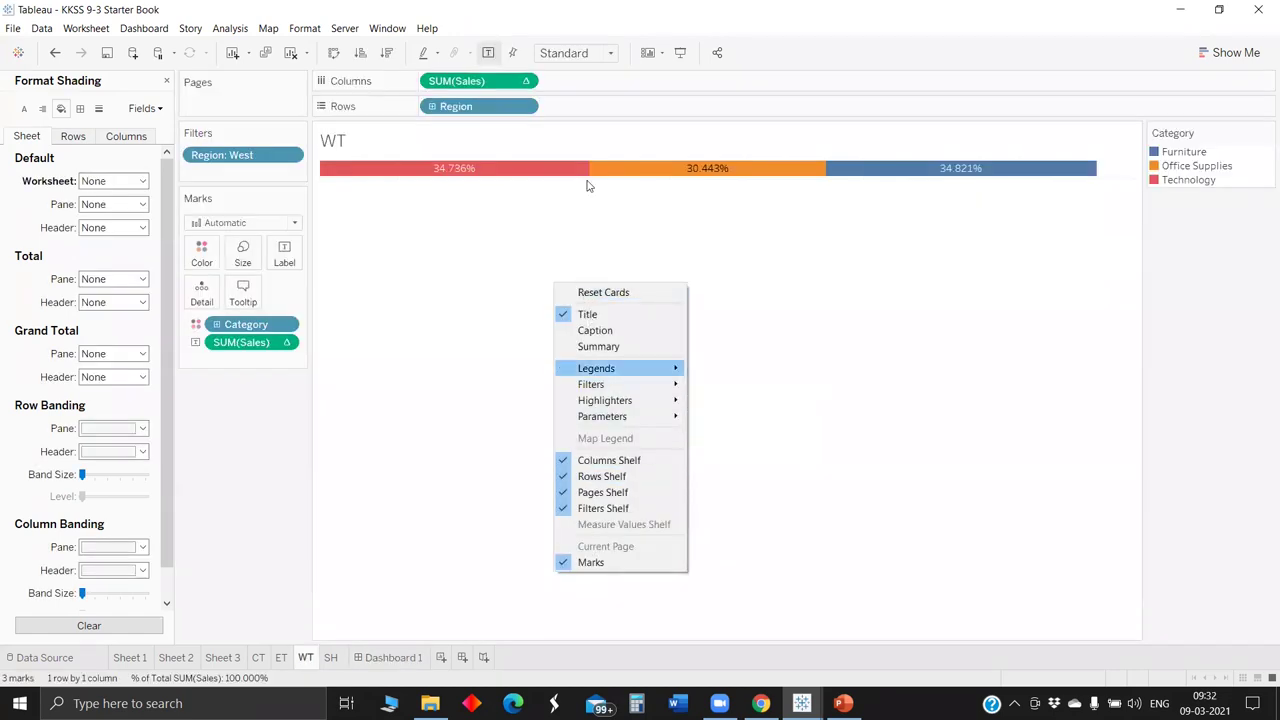
pyautogui.rightClick(525, 197)
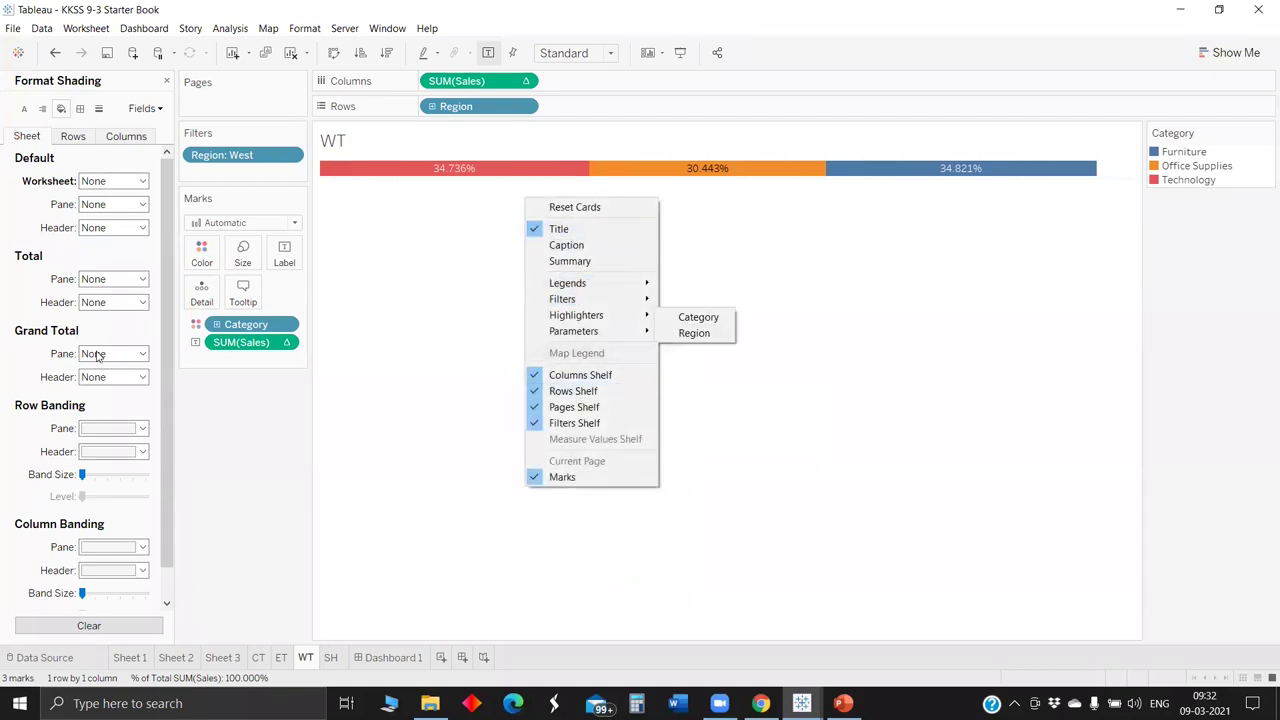
pyautogui.rightClick(585, 168)
pyautogui.press('Escape')
pyautogui.click(24, 108)
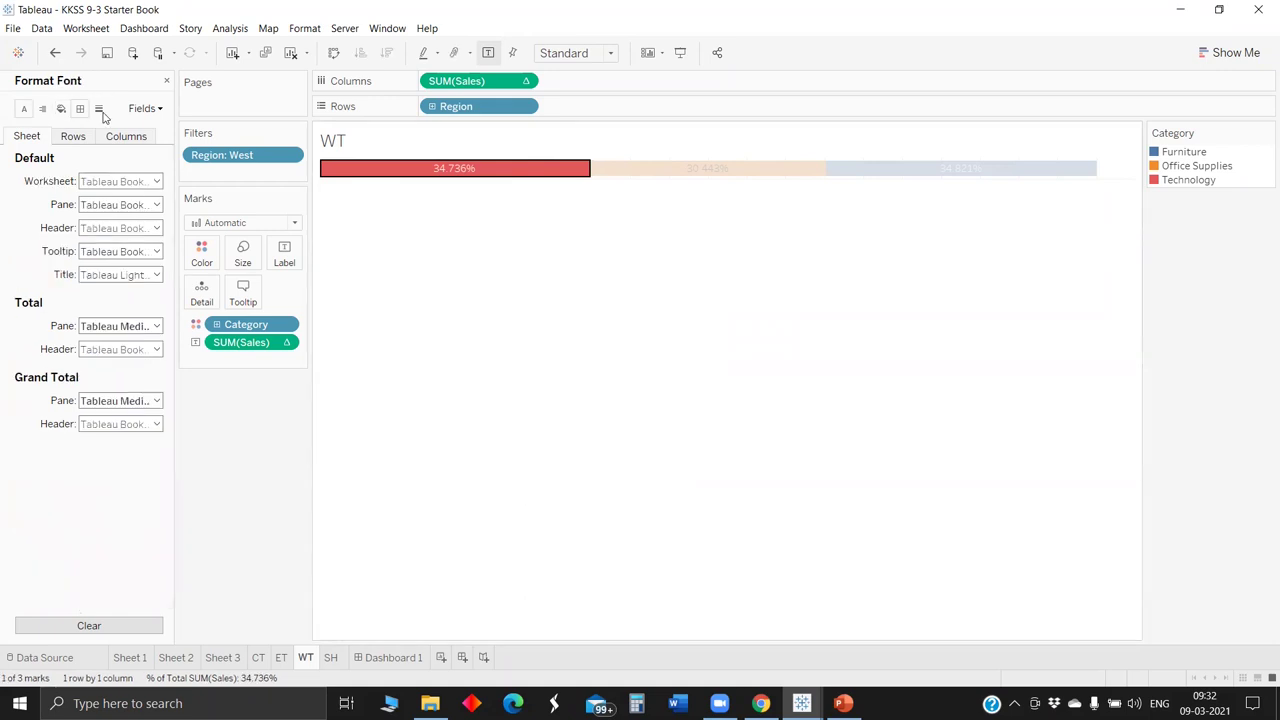
pyautogui.click(80, 108)
pyautogui.click(120, 353)
pyautogui.click(143, 372)
# Step: Set the WT sheet's axis rulers to None in the line formatting and check the bar on the dashboard
pyautogui.click(98, 108)
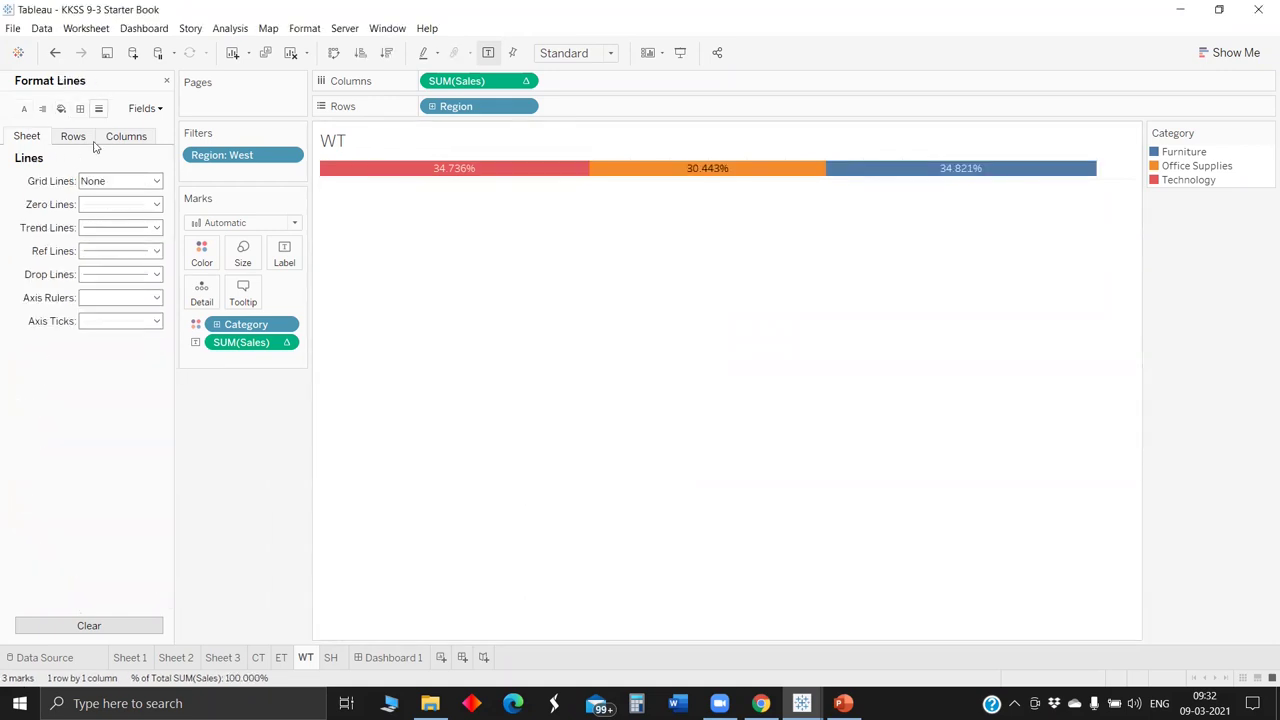
pyautogui.click(126, 136)
pyautogui.click(120, 181)
pyautogui.click(130, 200)
pyautogui.click(108, 297)
pyautogui.click(36, 388)
pyautogui.click(95, 307)
pyautogui.click(34, 391)
pyautogui.click(27, 136)
pyautogui.click(112, 303)
pyautogui.click(117, 317)
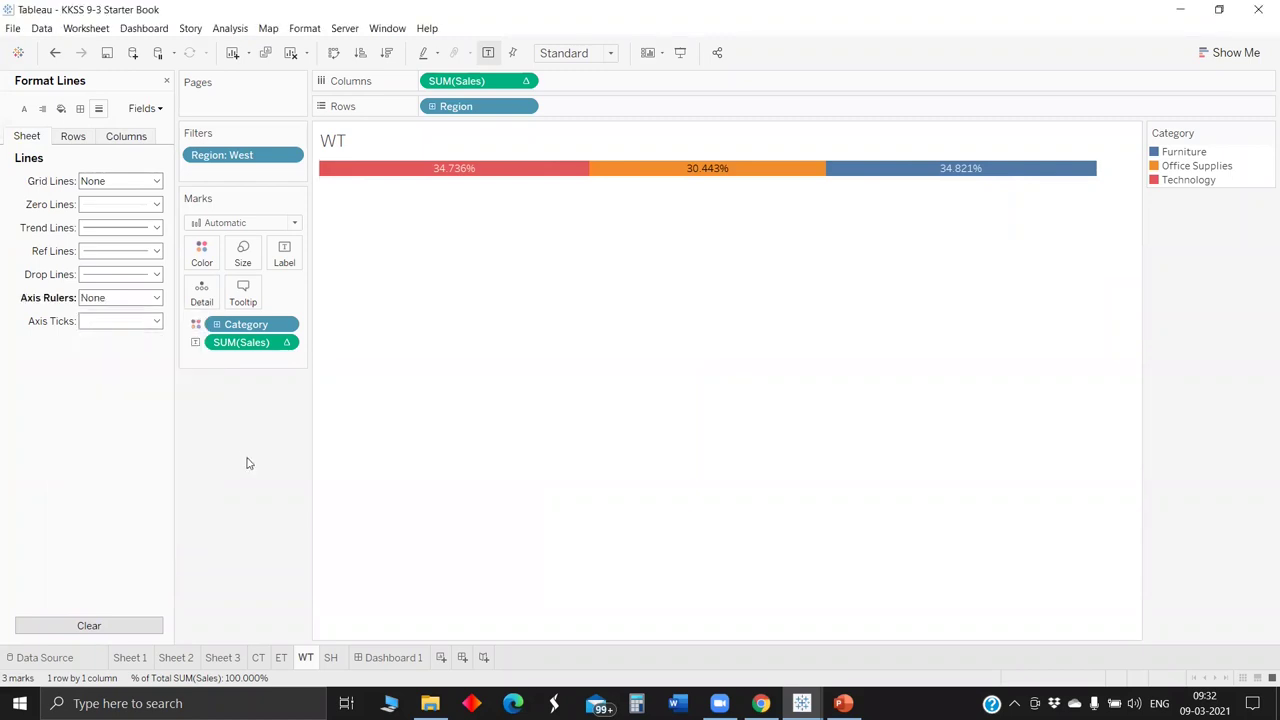
pyautogui.click(388, 657)
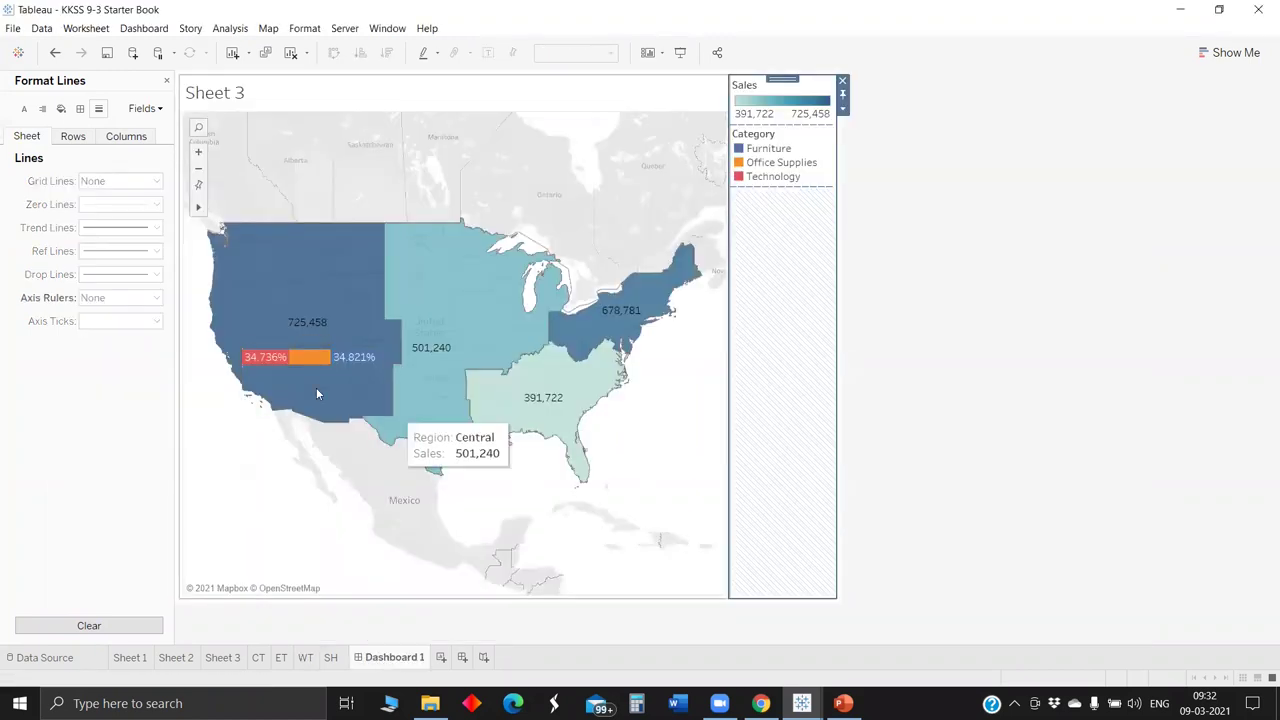
# Step: Set the WT sheet's zero lines to None and return to the dashboard
pyautogui.click(316, 387)
pyautogui.click(392, 366)
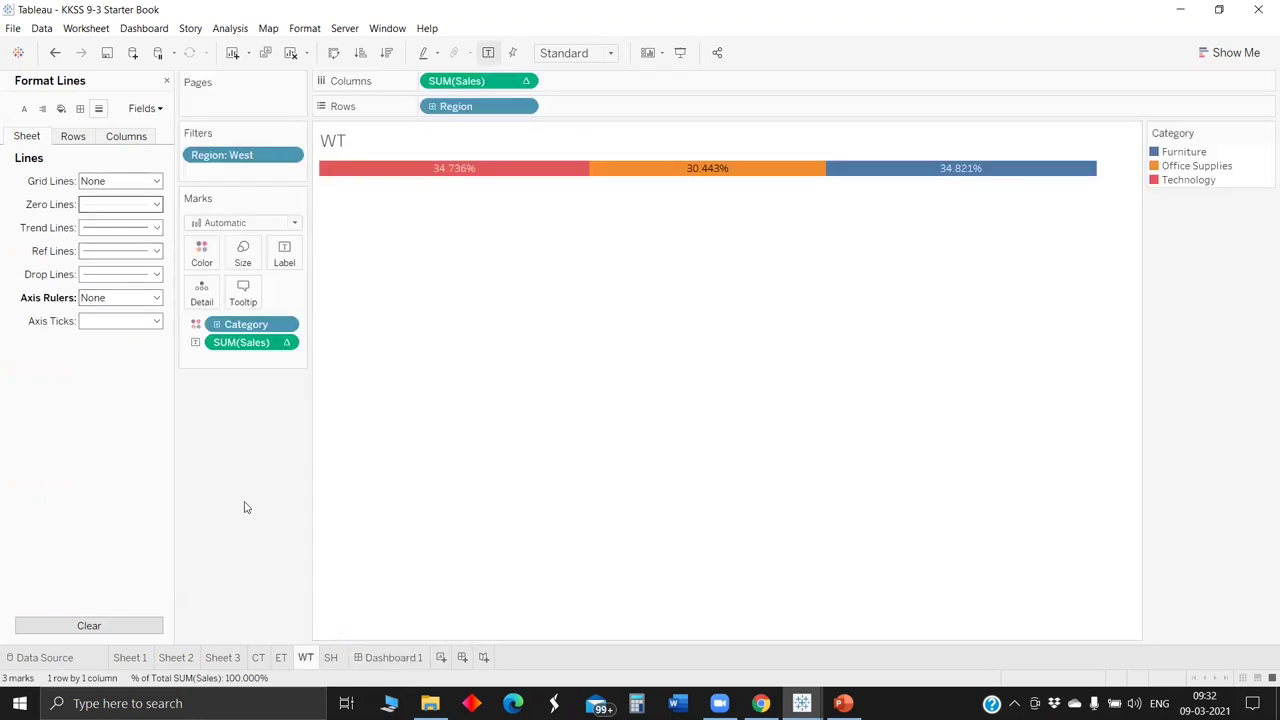
pyautogui.click(120, 204)
pyautogui.click(143, 220)
pyautogui.click(264, 557)
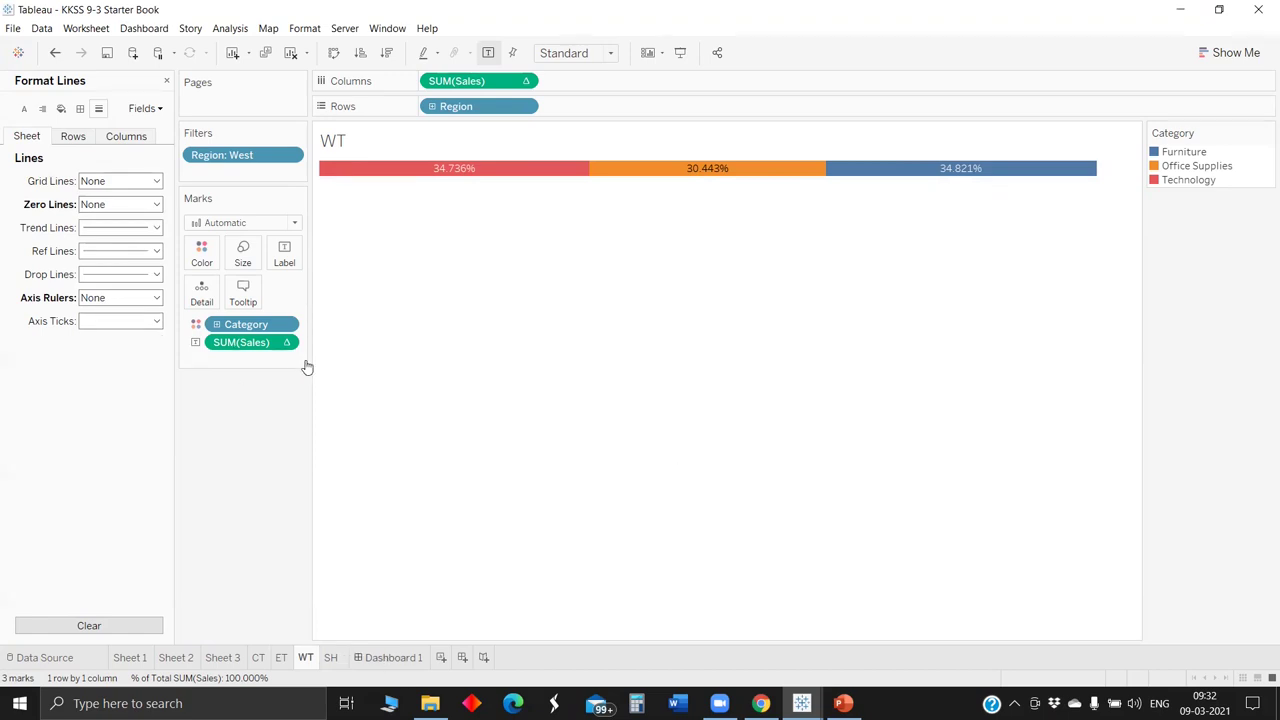
pyautogui.hotkey('ctrl', 'Tab')
pyautogui.hotkey('ctrl', 'Tab')
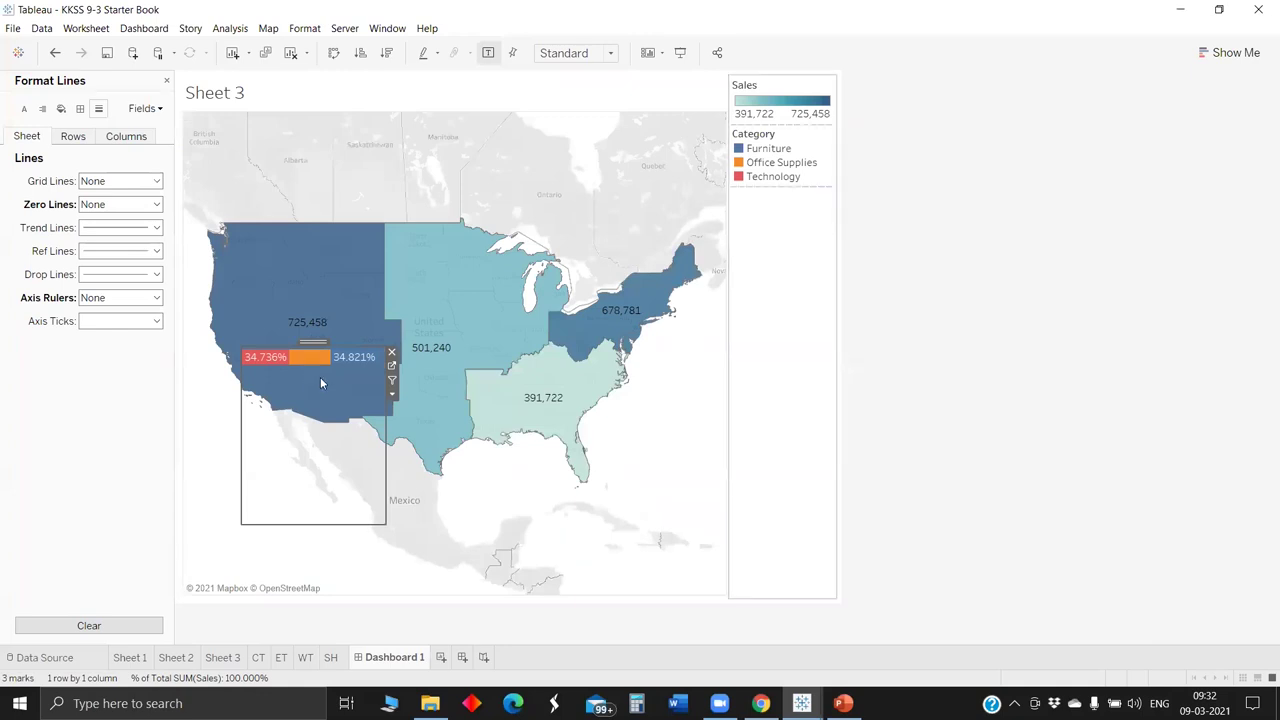
# Step: Widen the floating WT bar to fit all three percentage labels and reposition it just below the West region's sales label
pyautogui.click(390, 384)
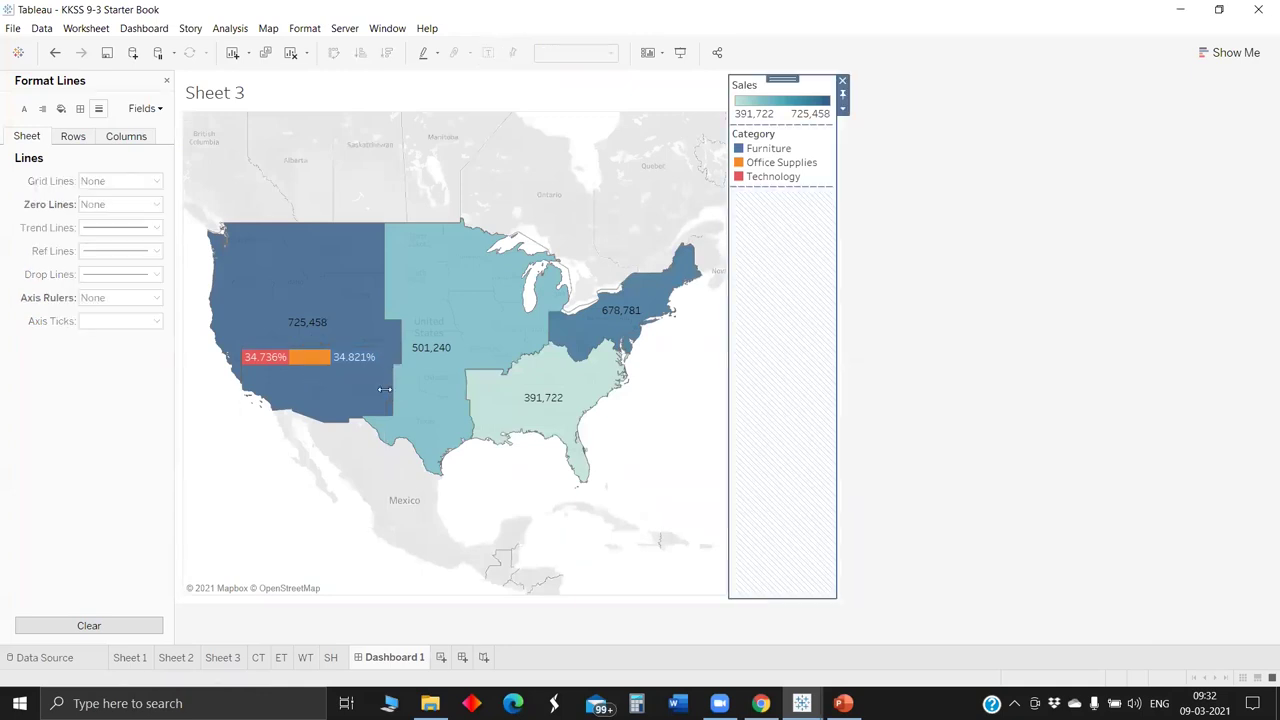
pyautogui.click(313, 352)
pyautogui.moveTo(313, 337); pyautogui.dragTo(300, 326)
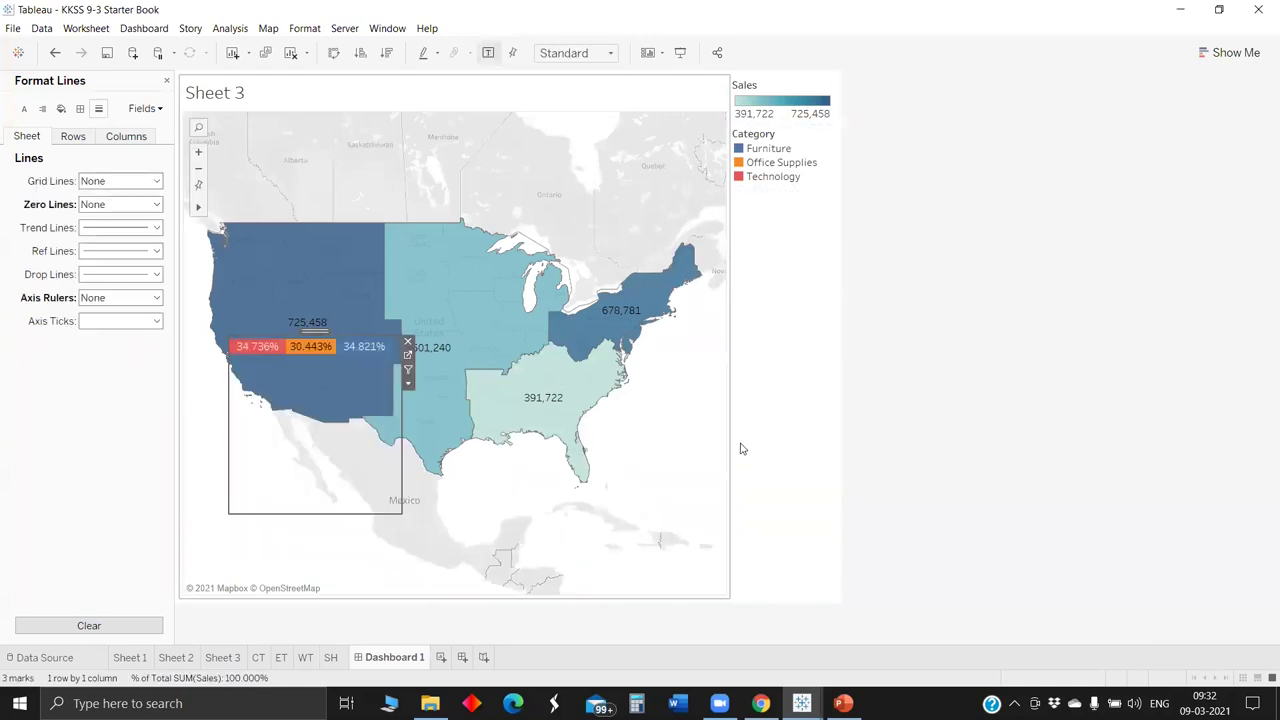
pyautogui.click(463, 277)
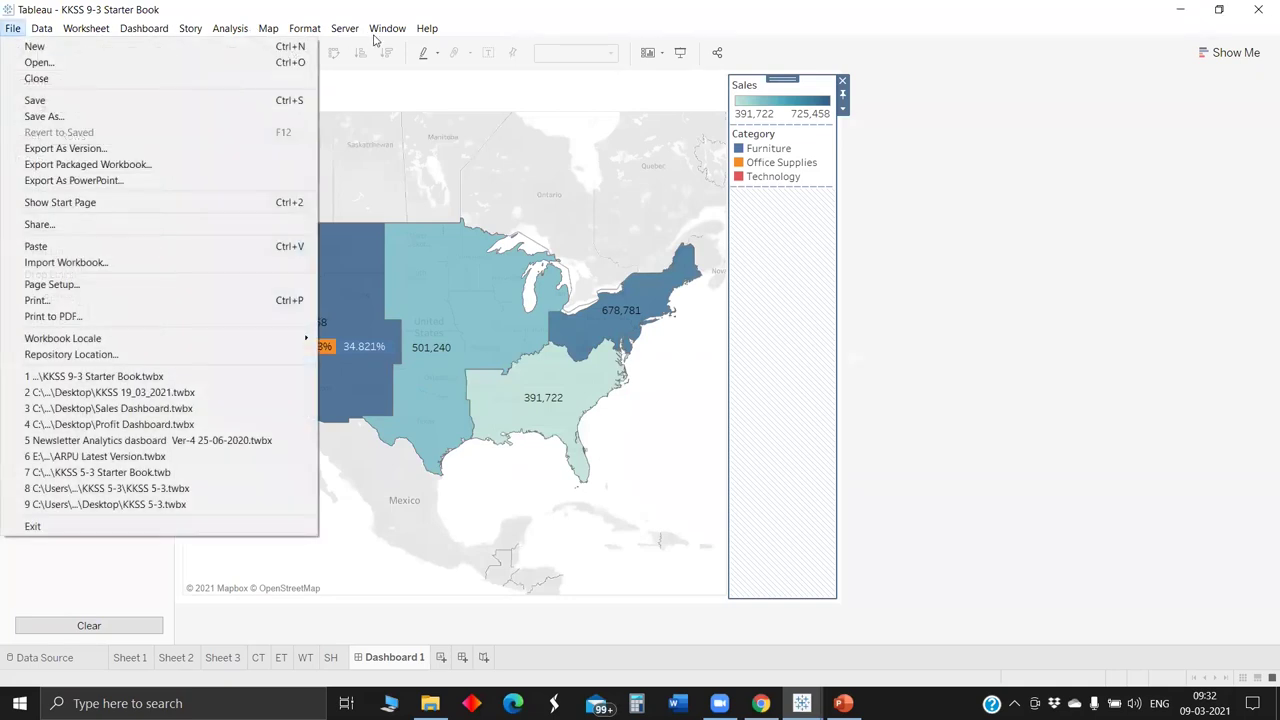
# Step: Create a new workbook, dismiss the update and file recovery dialogs, and connect it to Sample - Superstore
pyautogui.press('Down')
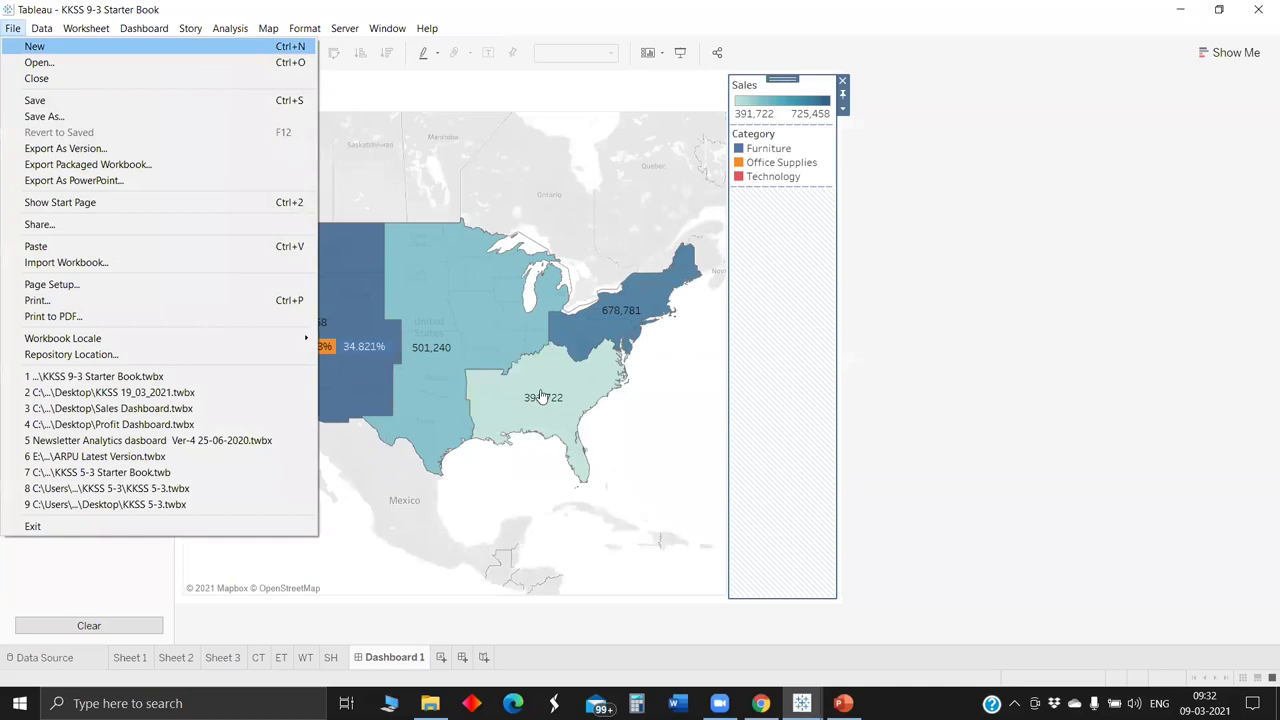
pyautogui.press('Return')
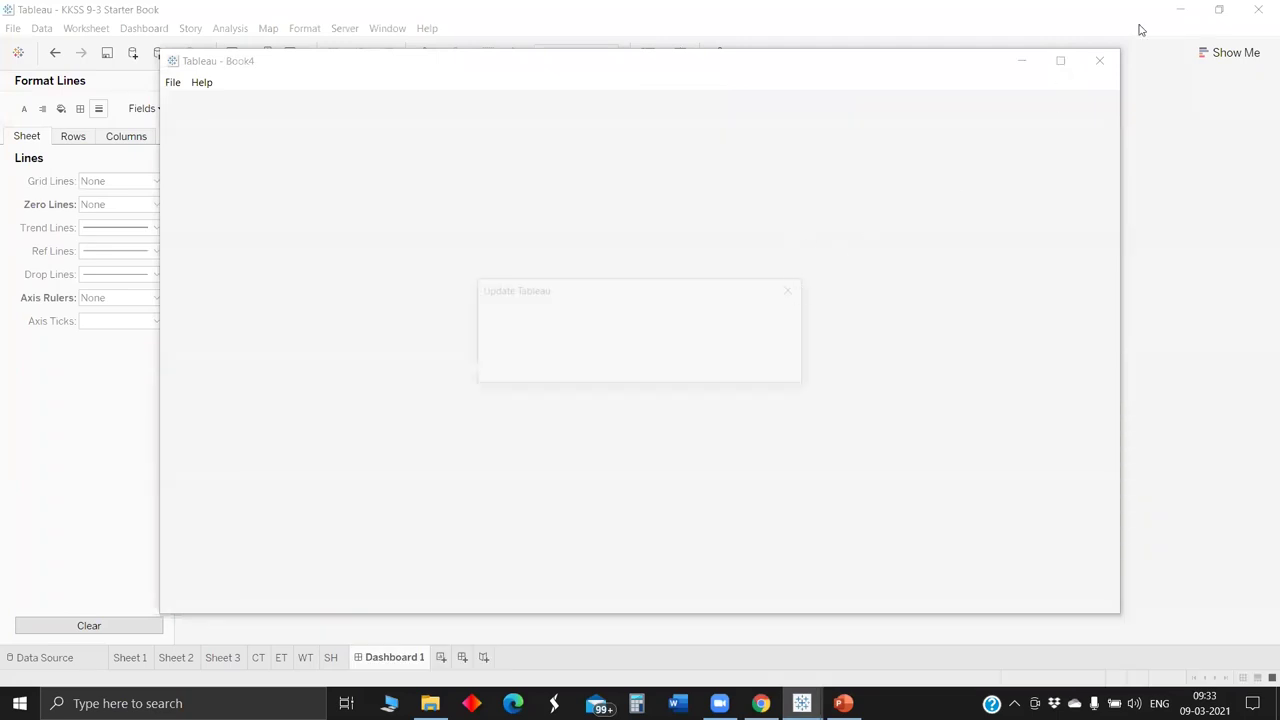
pyautogui.press('Escape')
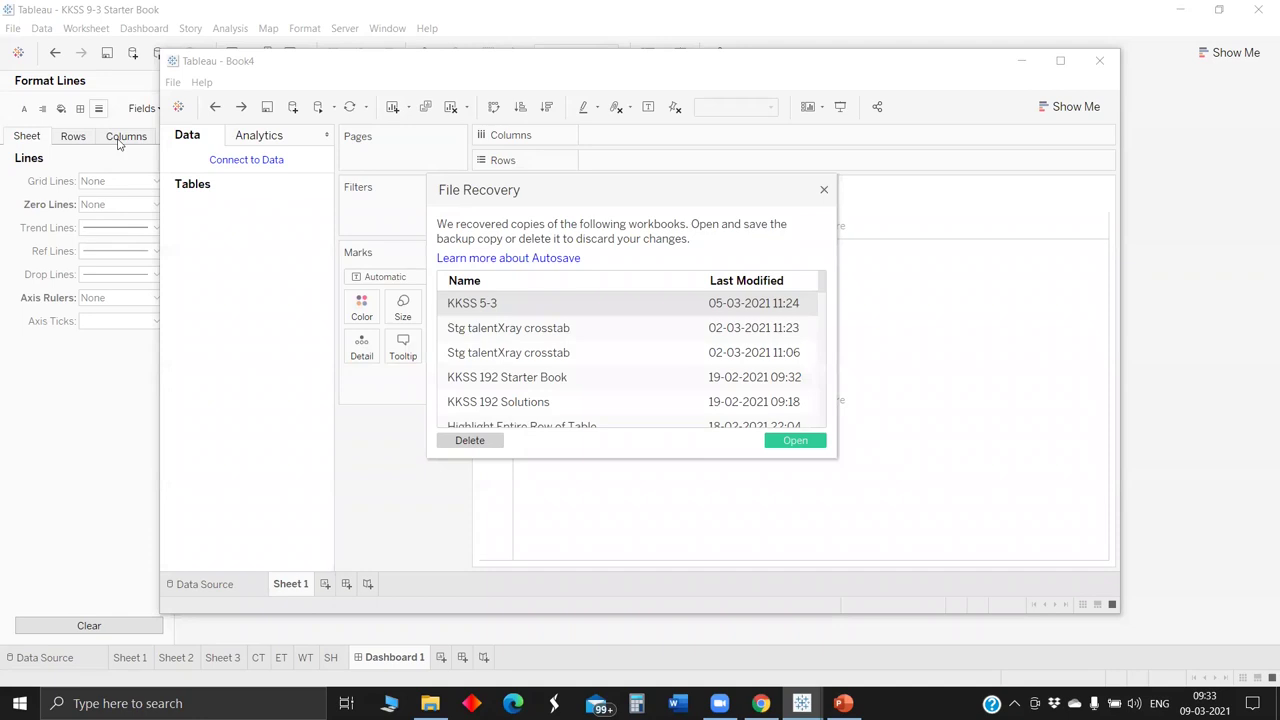
pyautogui.press('Escape')
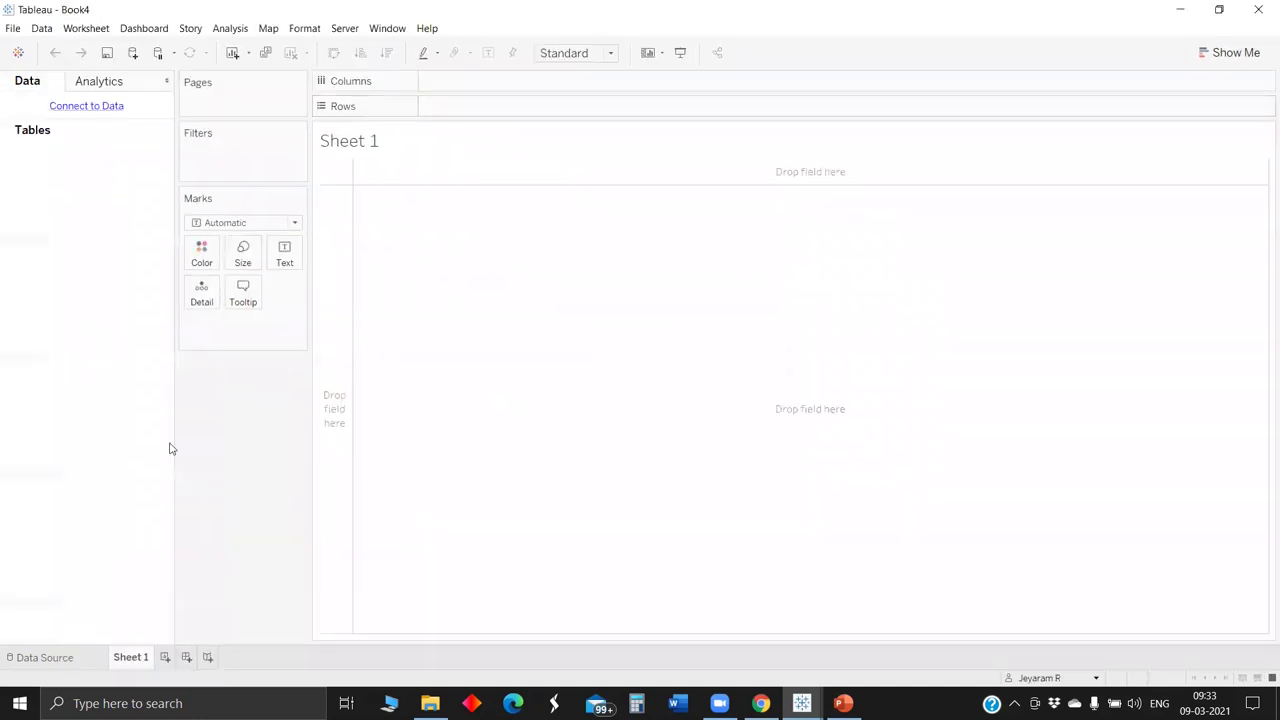
pyautogui.hotkey('ctrl', 'd')
pyautogui.press('Escape')
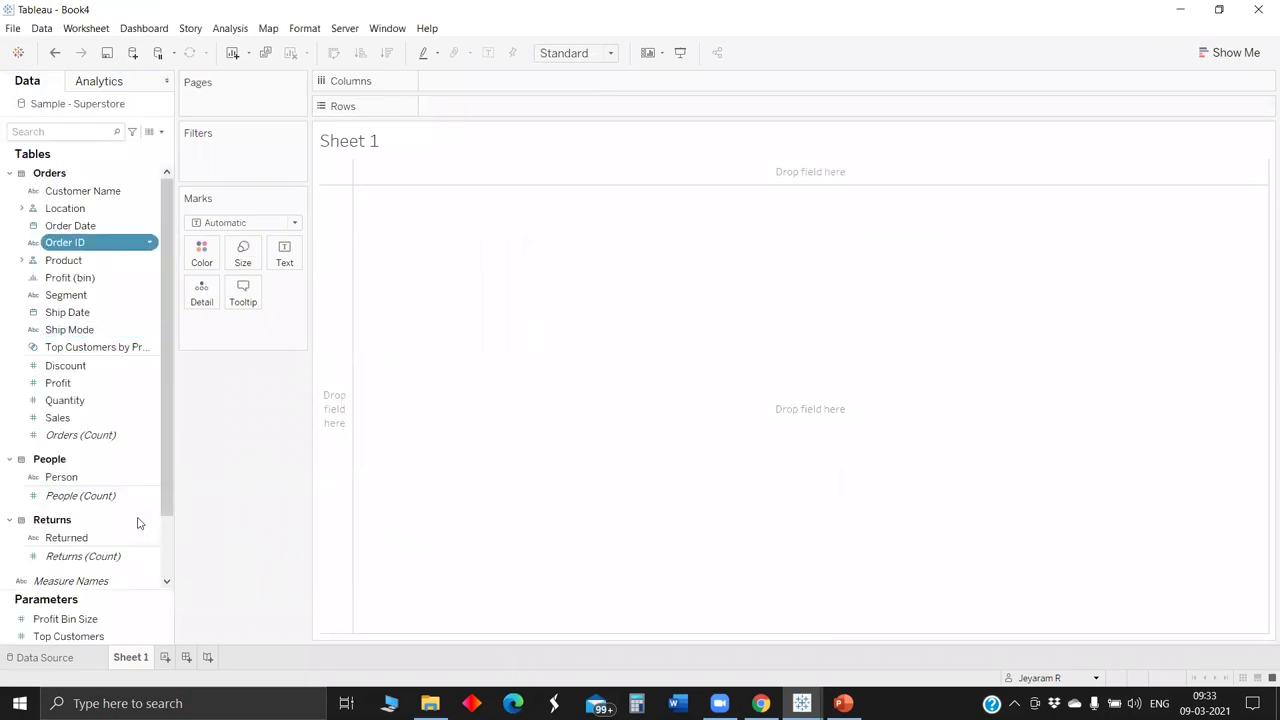
pyautogui.hotkey('shift', 'F10')
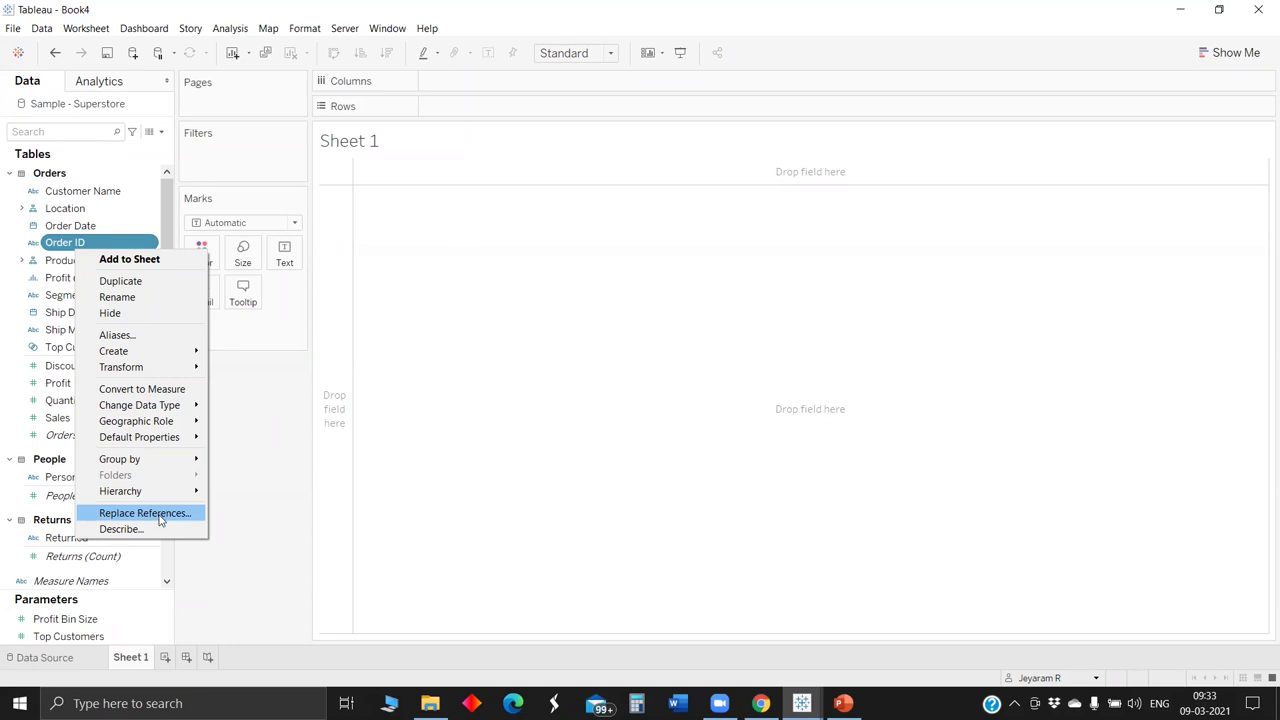
pyautogui.click(249, 497)
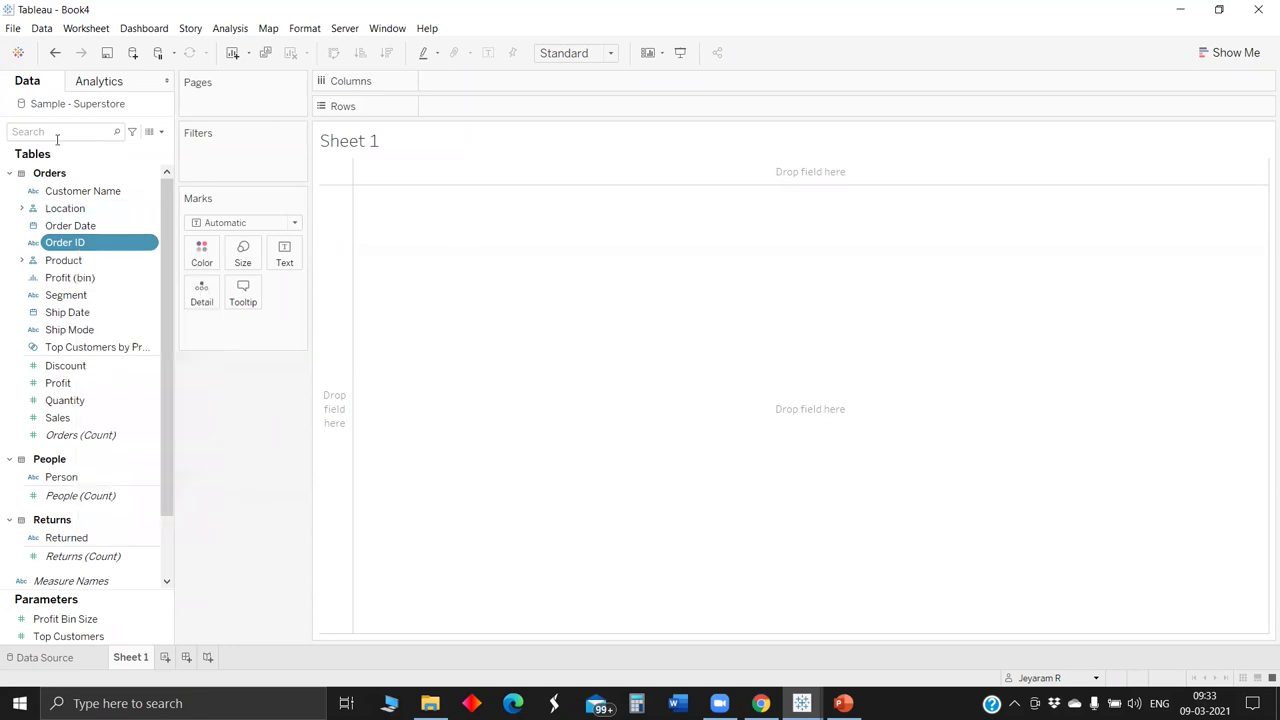
# Step: Search the fields for "sa" and place Sales on Rows in Sheet 1
pyautogui.click(57, 133)
pyautogui.write('sa')
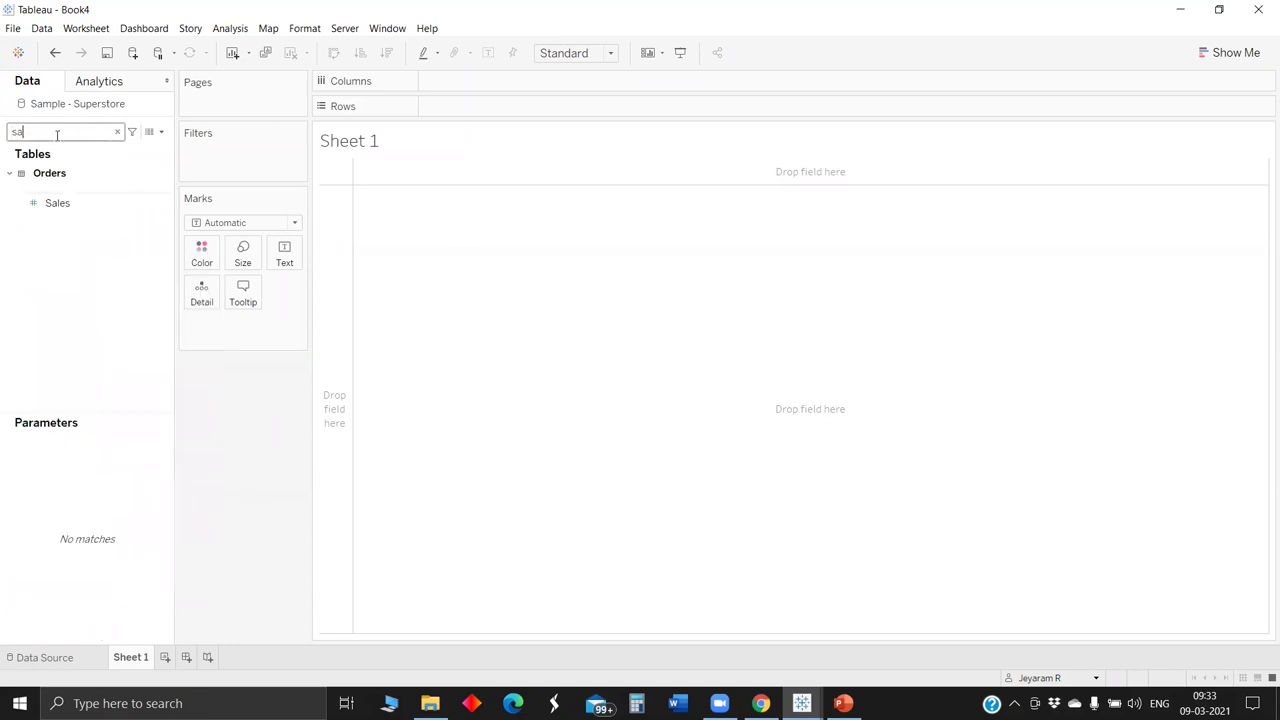
pyautogui.moveTo(68, 208)
pyautogui.mouseDown()
pyautogui.moveTo(463, 143)
pyautogui.moveTo(494, 120)
pyautogui.moveTo(480, 106)
pyautogui.mouseUp()
# Step: Search the fields for "cate" and place Sub-Category on Columns to chart sales by sub-category
pyautogui.click(28, 134)
pyautogui.press('BackSpace')
pyautogui.press('BackSpace')
pyautogui.press('BackSpace')
pyautogui.write('cate')
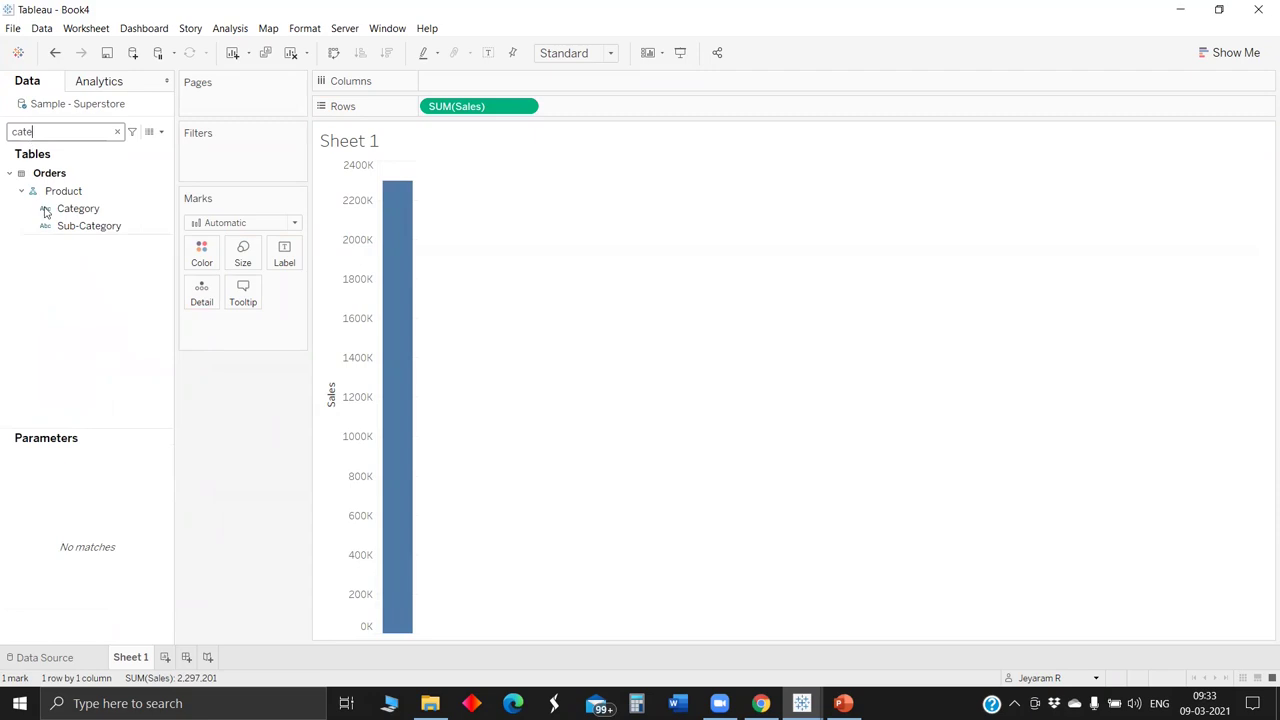
pyautogui.moveTo(78, 208); pyautogui.dragTo(222, 517)
pyautogui.click(433, 81)
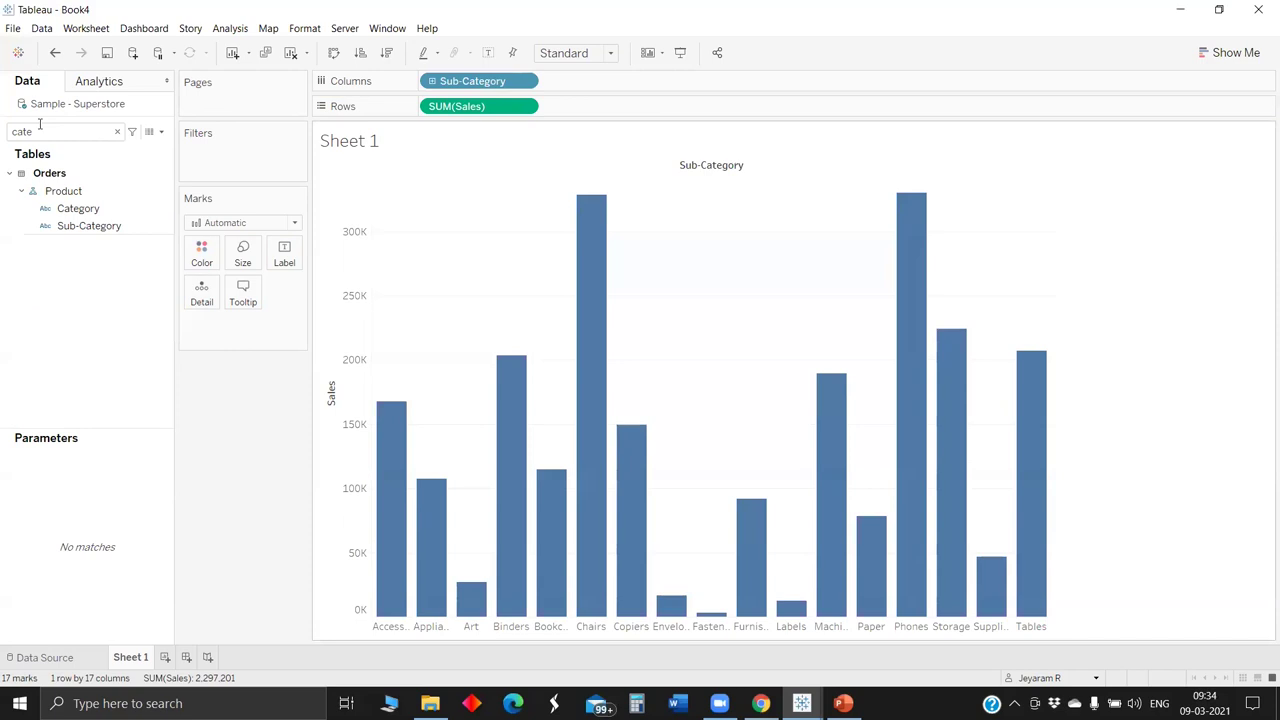
# Step: Search the fields for "seg" and colour the sub-category sales bars by Segment
pyautogui.moveTo(40, 131); pyautogui.dragTo(203, 261)
pyautogui.press('BackSpace')
pyautogui.press('BackSpace')
pyautogui.press('BackSpace')
pyautogui.press('BackSpace')
pyautogui.write('seg')
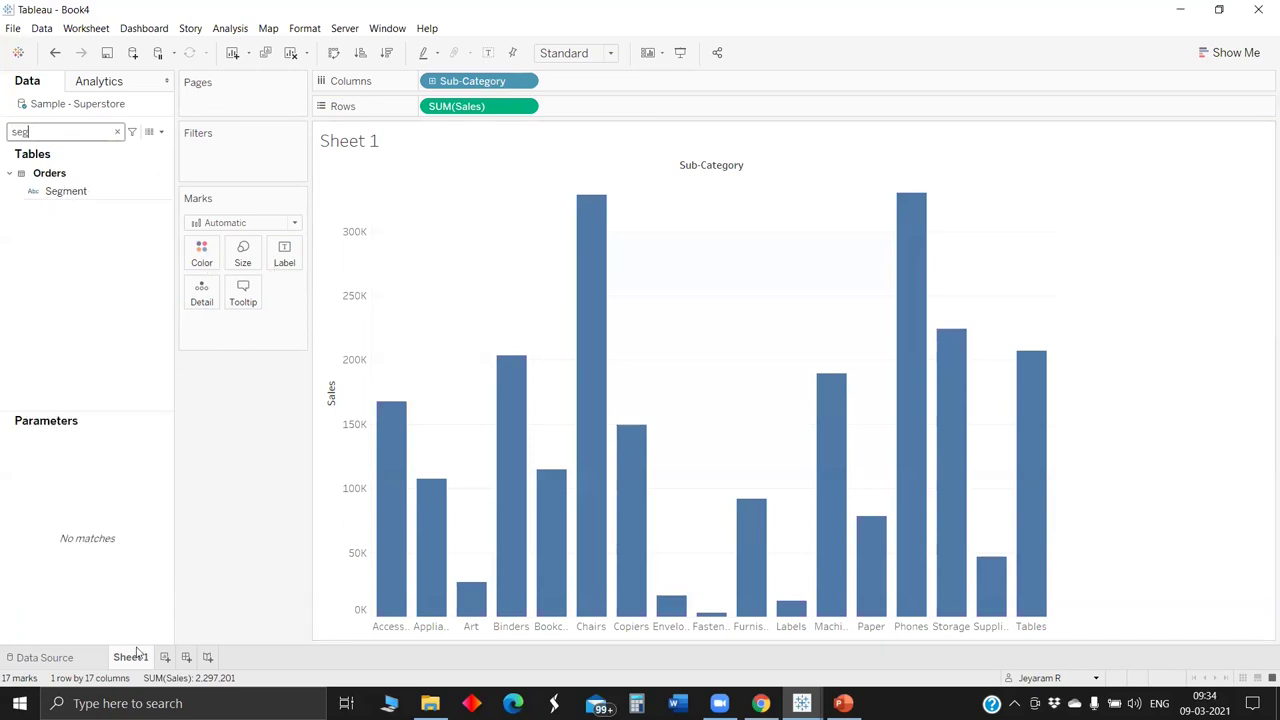
pyautogui.moveTo(65, 191); pyautogui.dragTo(243, 260)
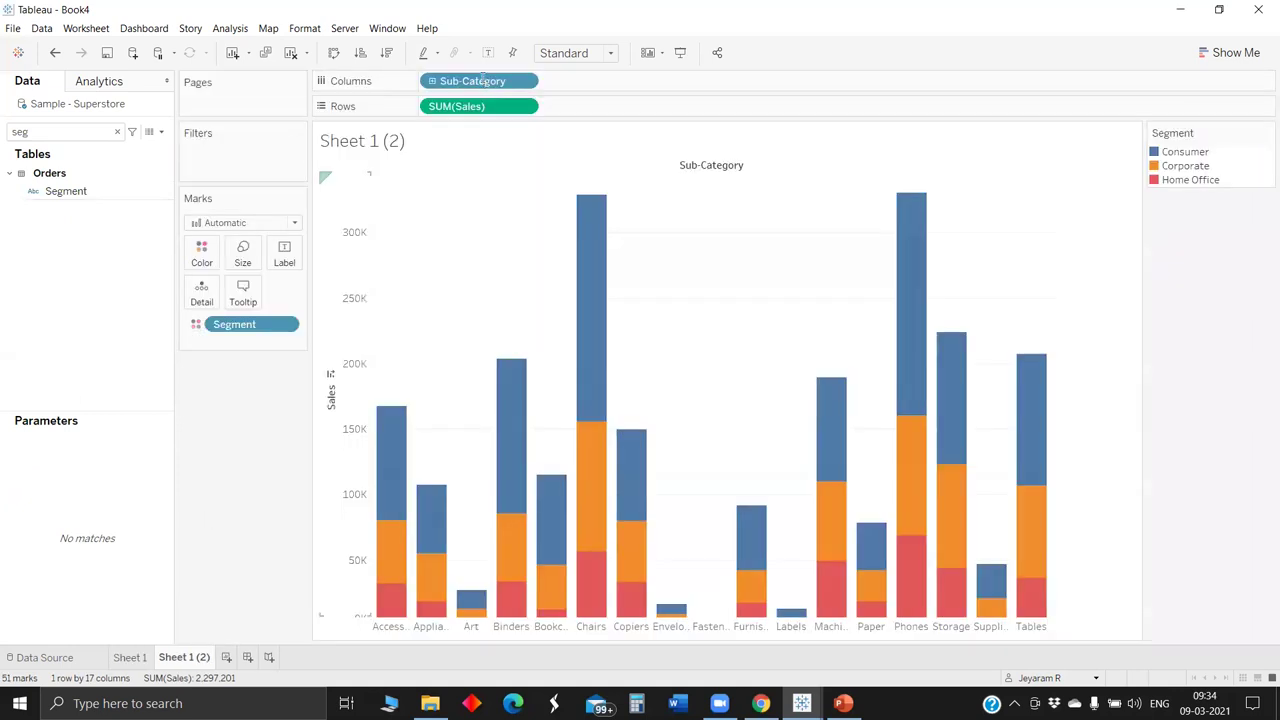
# Step: In the duplicated Sheet 1 (2), replace Sub-Category on Columns with the continuous month of Order Date and remove Segment from Color
pyautogui.doubleClick(484, 80)
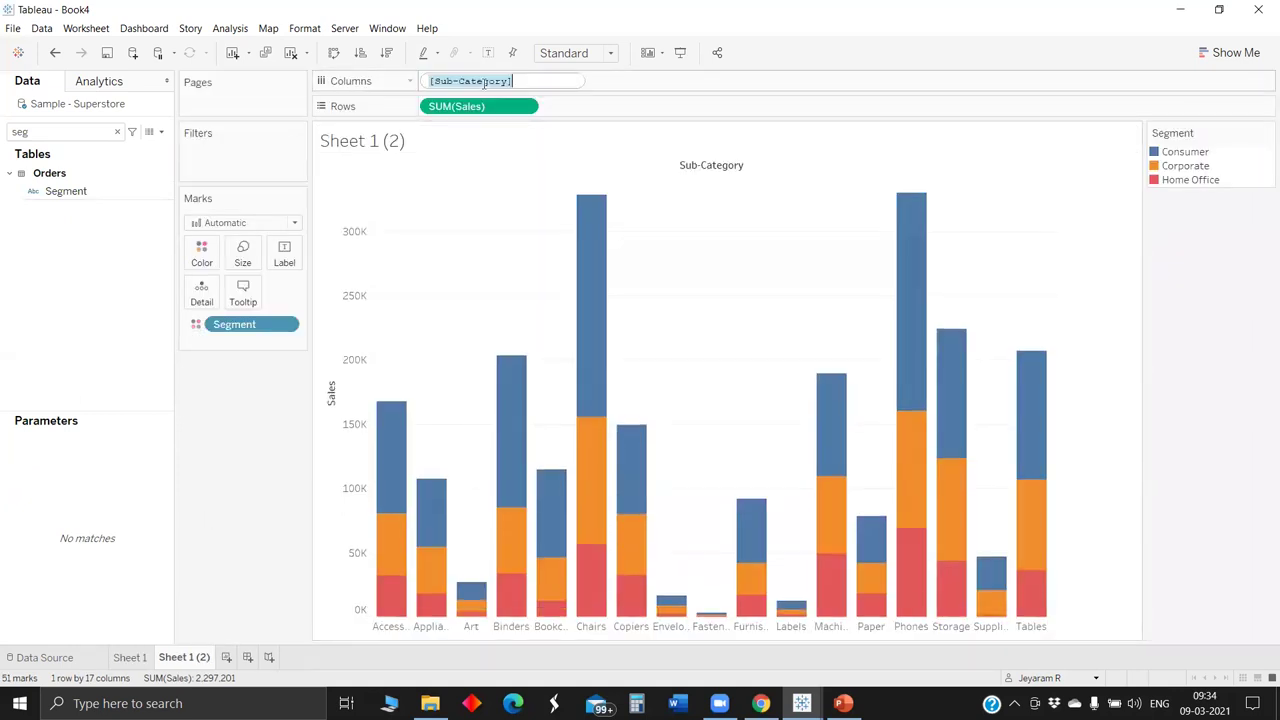
pyautogui.write('[Order Date]')
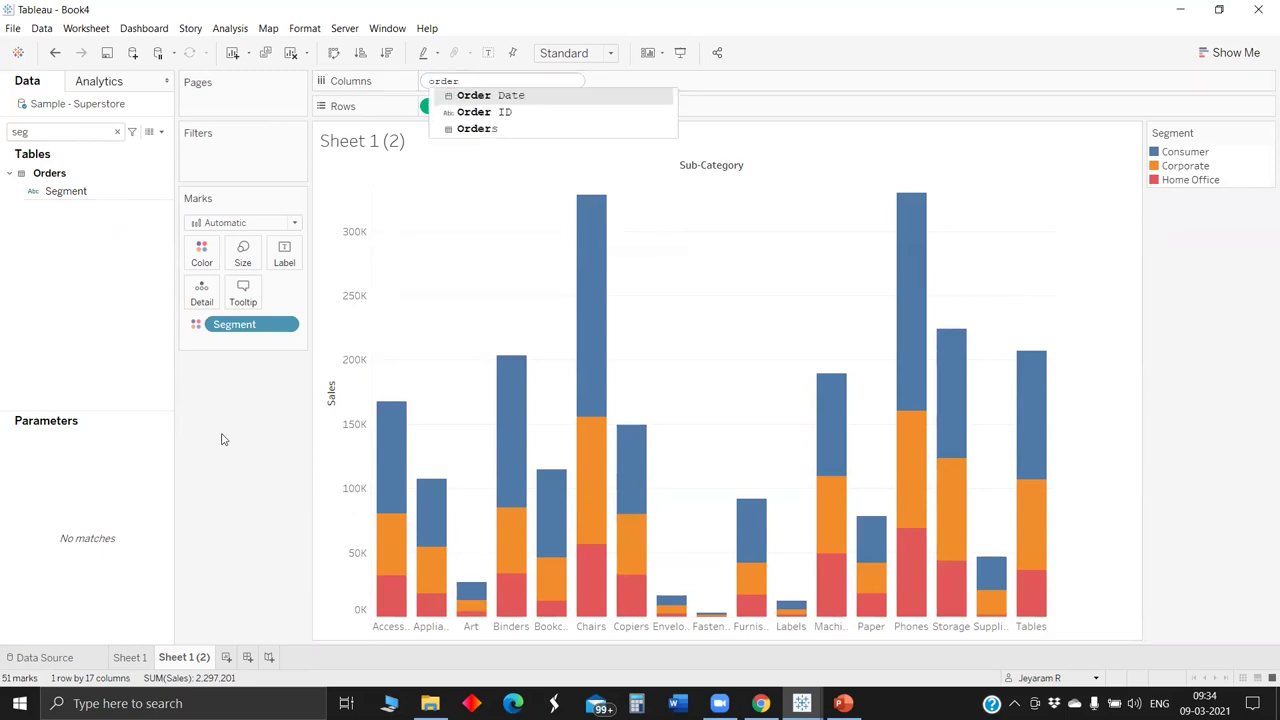
pyautogui.press('Return')
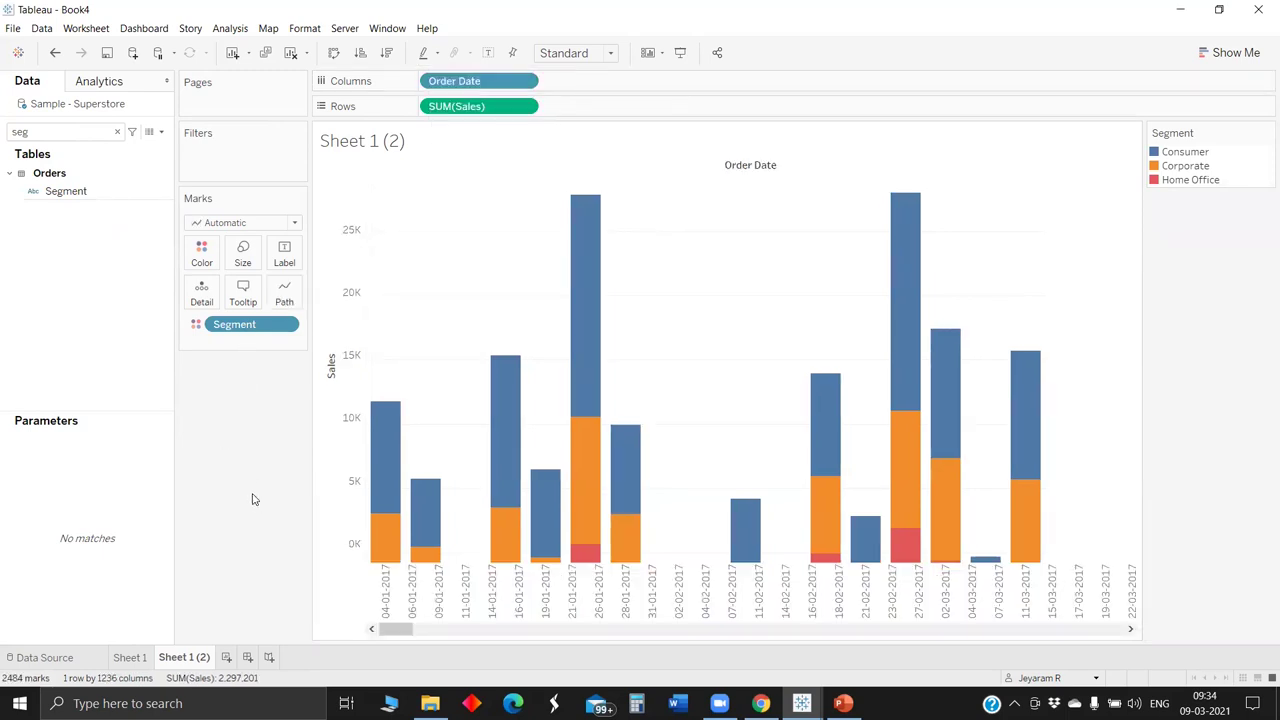
pyautogui.moveTo(251, 324); pyautogui.dragTo(501, 332)
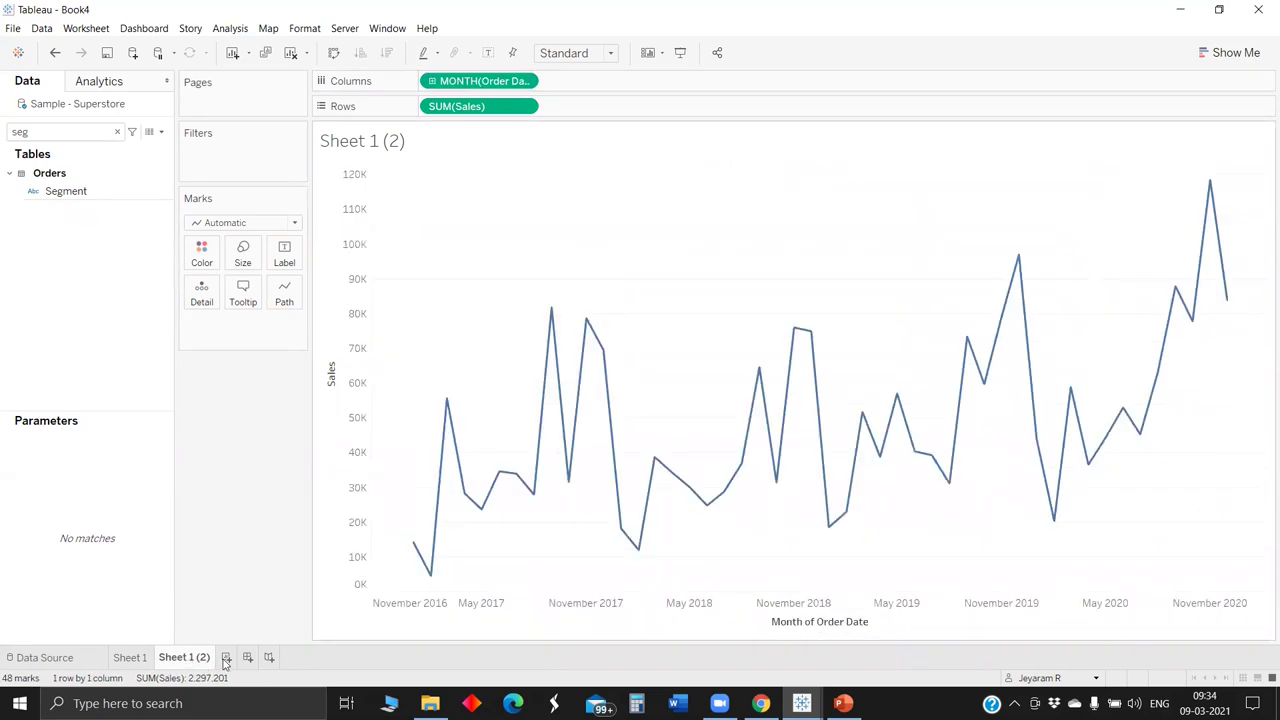
# Step: Duplicate the monthly sales line chart worksheet, Sheet 1 (2)
pyautogui.click(188, 662)
pyautogui.doubleClick(187, 658)
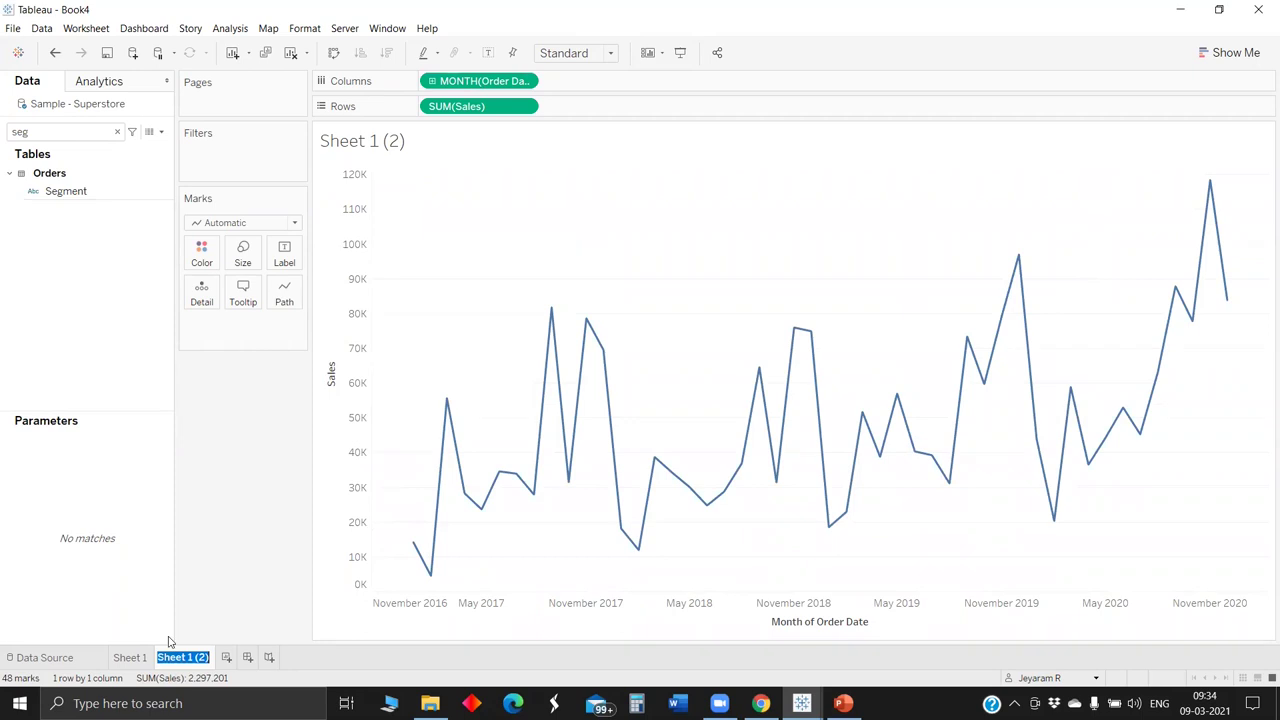
pyautogui.rightClick(186, 658)
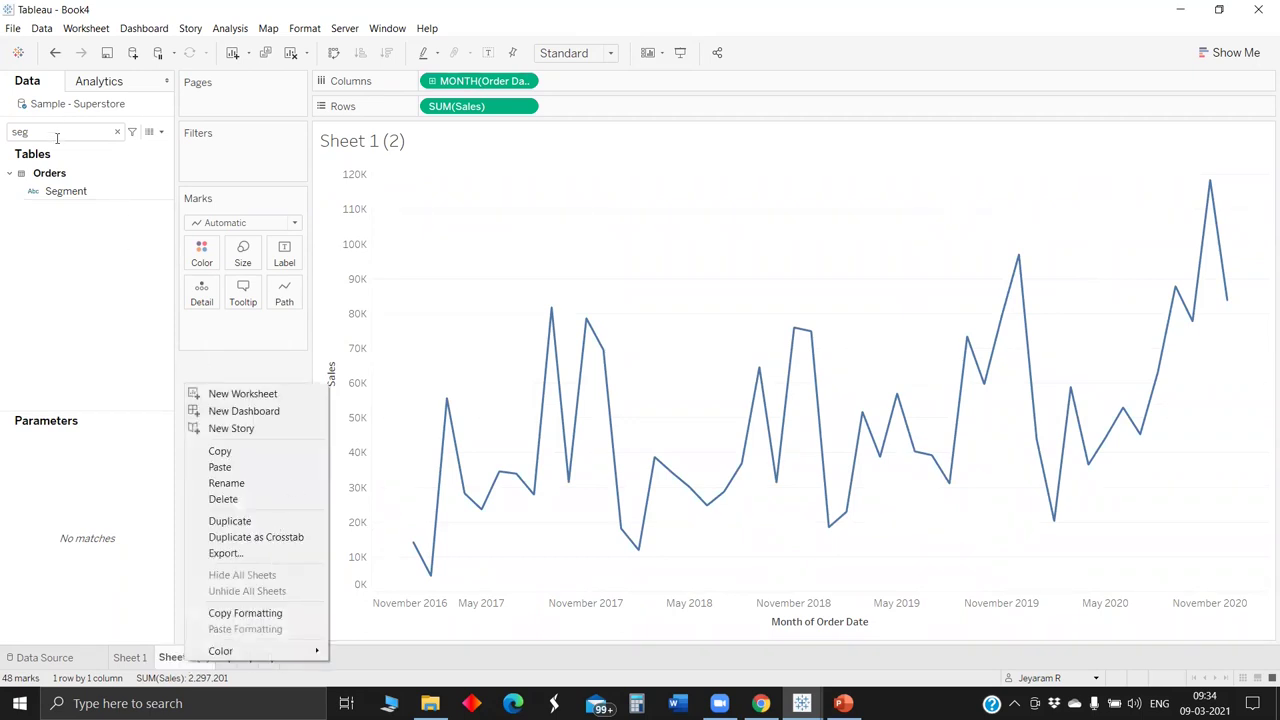
pyautogui.click(229, 521)
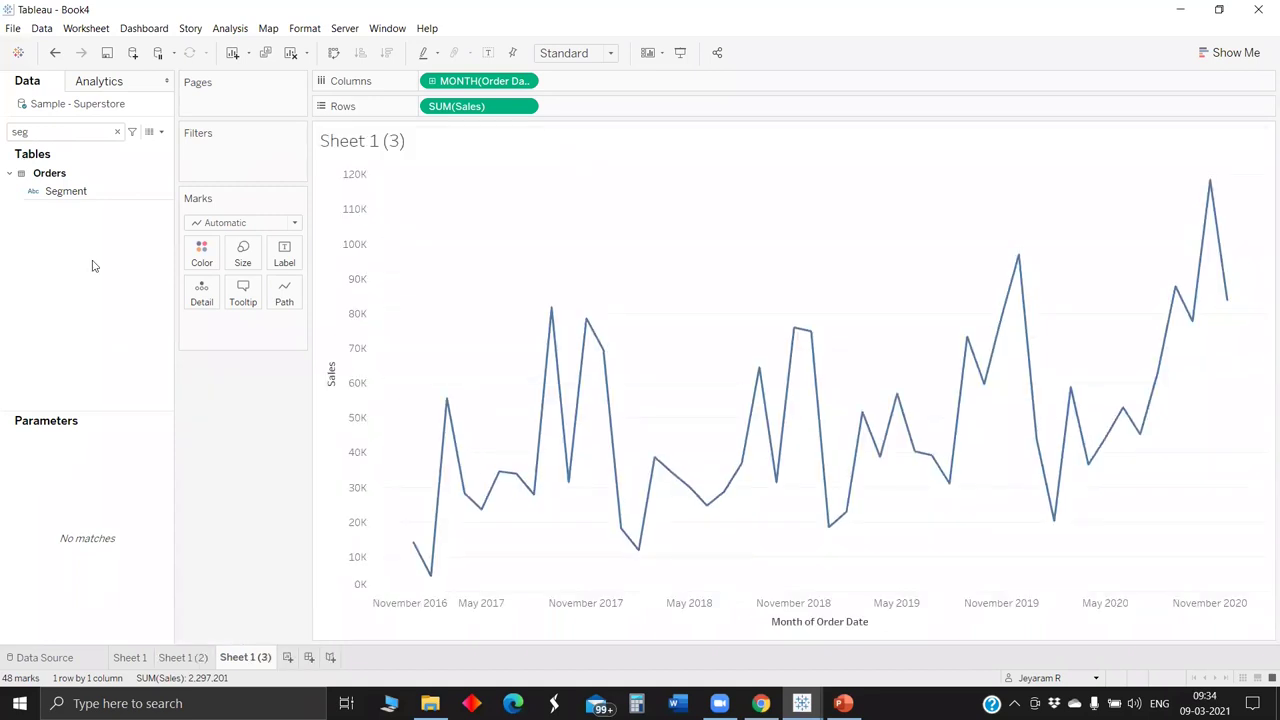
# Step: In Sheet 1 (3), replace the Order Date month on Columns with Segment and colour the bars by Category
pyautogui.press('Escape')
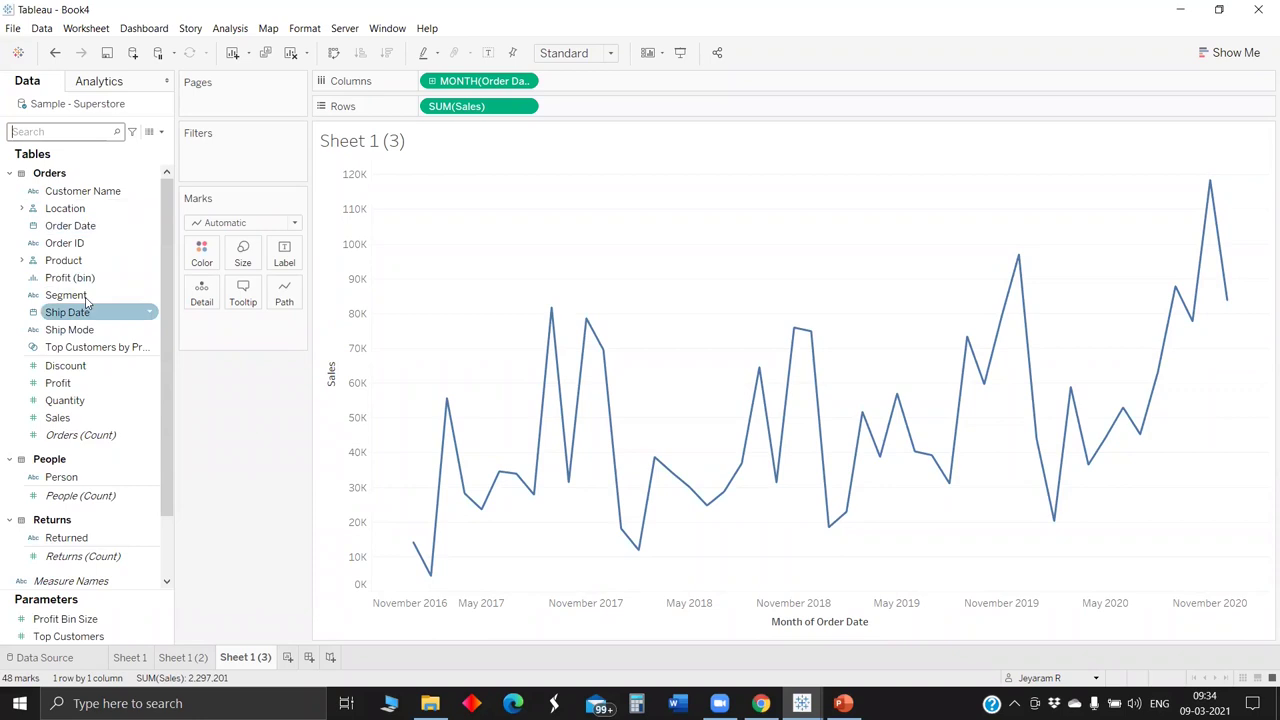
pyautogui.moveTo(85, 297); pyautogui.dragTo(103, 549)
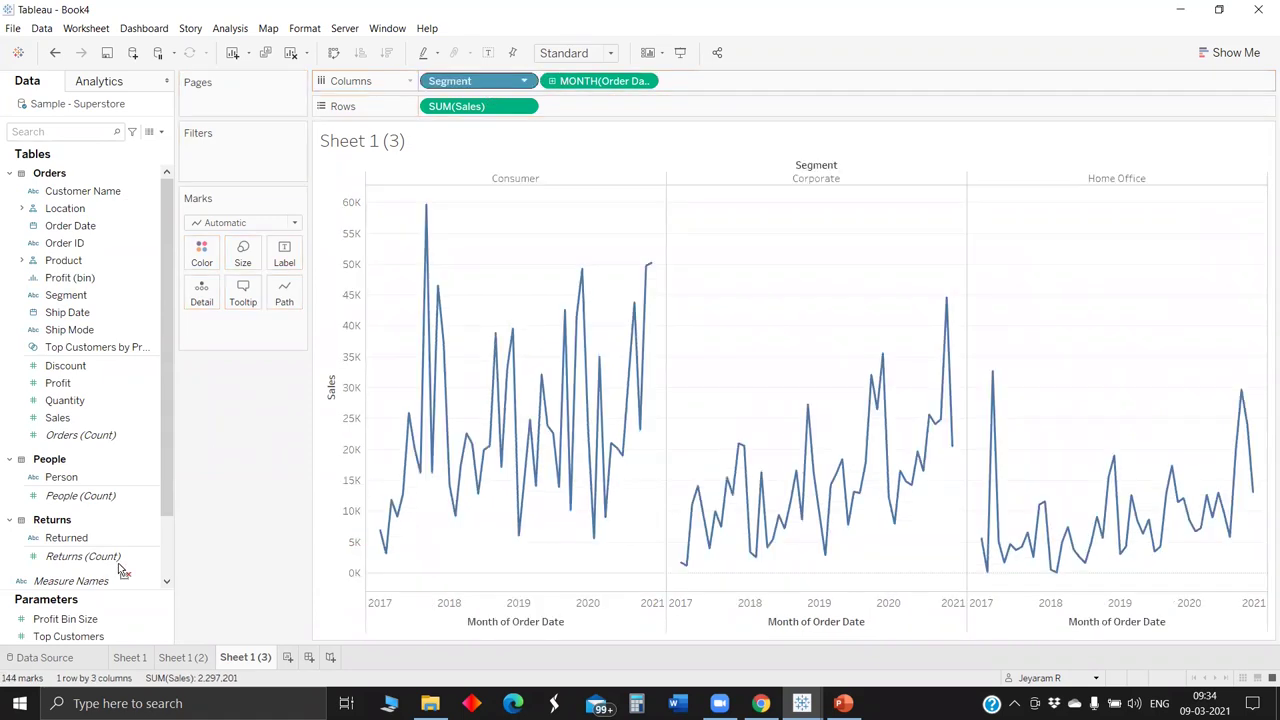
pyautogui.moveTo(478, 81); pyautogui.dragTo(35, 127)
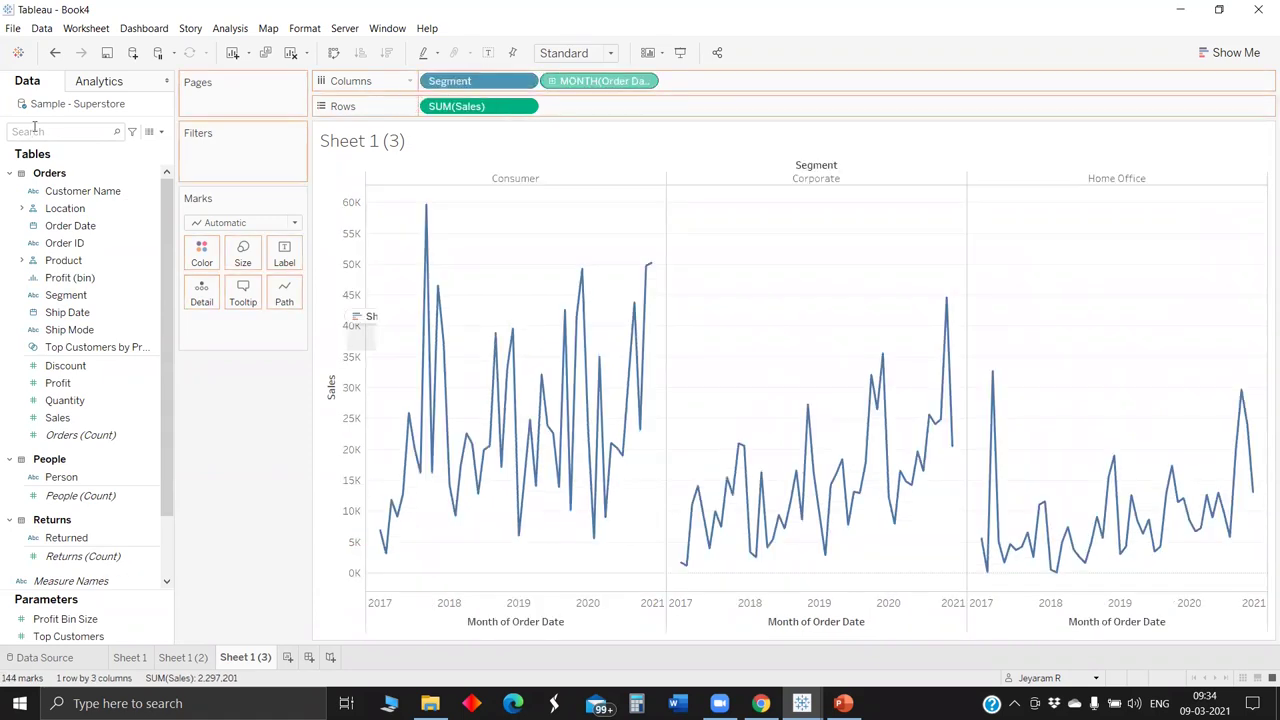
pyautogui.click(35, 127)
pyautogui.write('ca')
pyautogui.moveTo(76, 229); pyautogui.dragTo(200, 252)
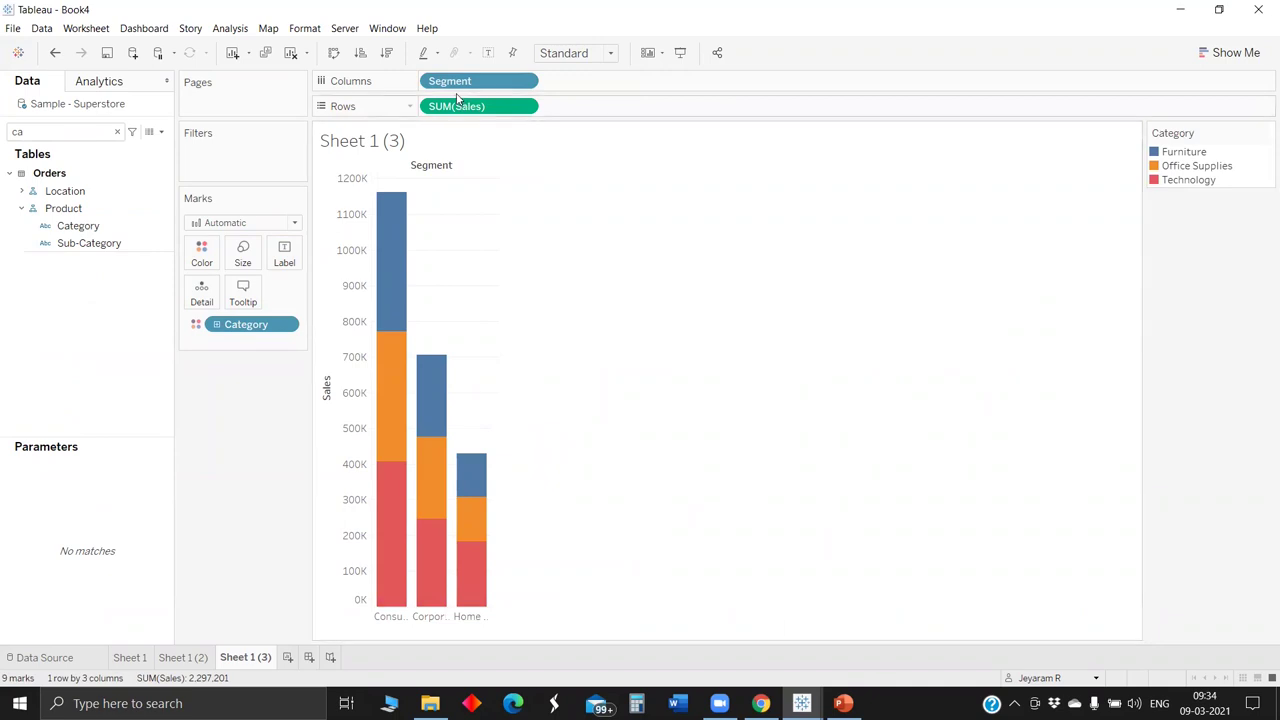
# Step: Create a dashboard with Sheet 1 along the bottom and Sheet 1 (3) and Sheet 1 (2) side by side above it, slightly narrowing Sheet 1 (3)
pyautogui.click(309, 657)
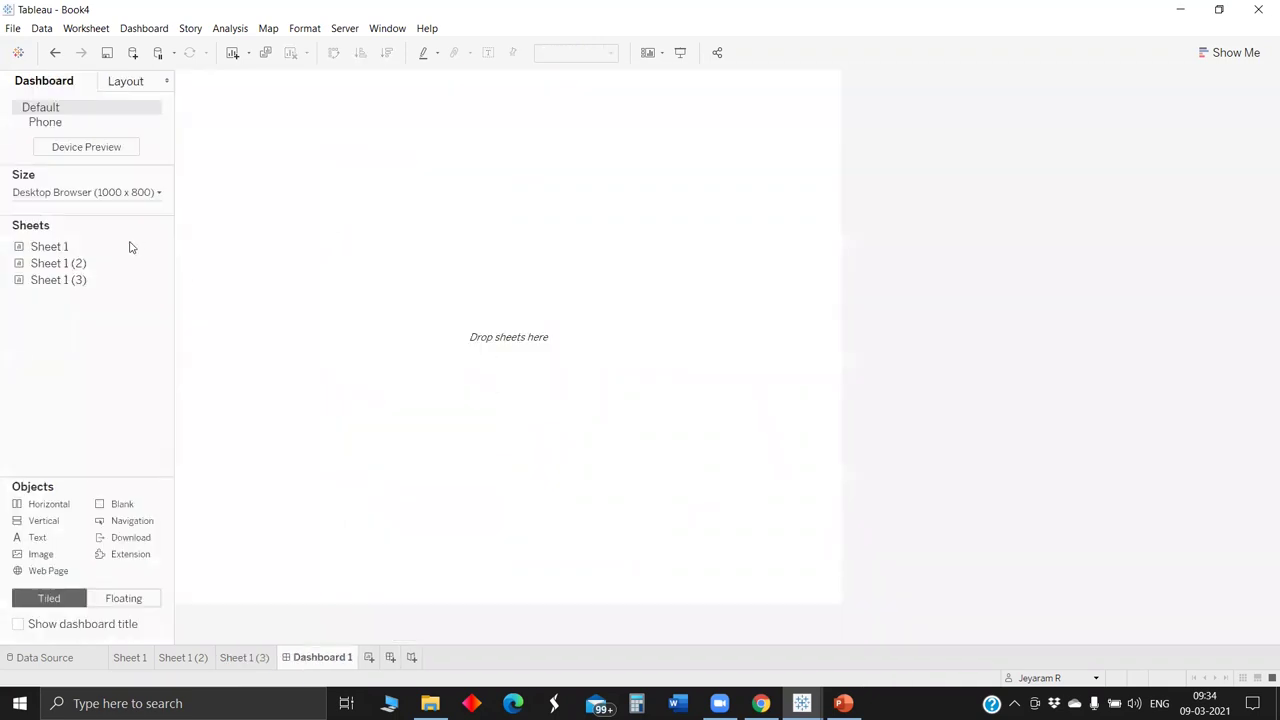
pyautogui.moveTo(129, 247); pyautogui.dragTo(206, 289)
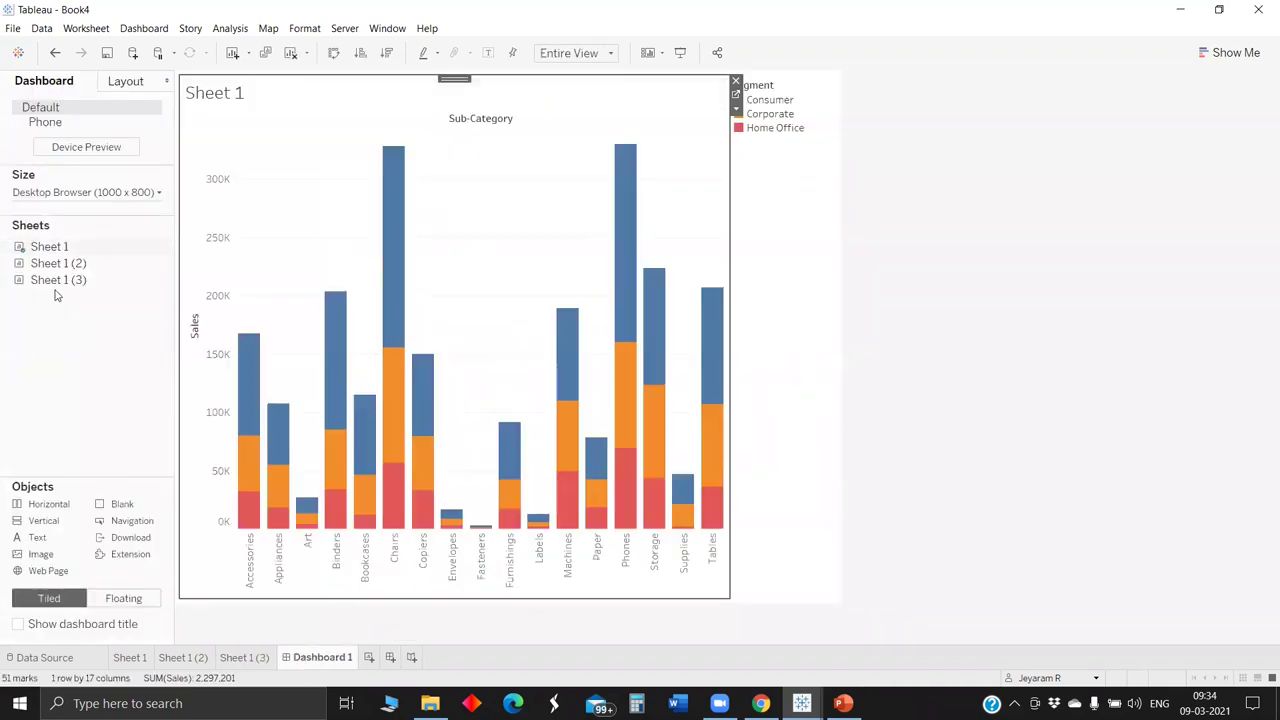
pyautogui.moveTo(57, 280)
pyautogui.mouseDown()
pyautogui.moveTo(323, 85)
pyautogui.moveTo(291, 124)
pyautogui.mouseUp()
pyautogui.moveTo(72, 250); pyautogui.dragTo(686, 218)
pyautogui.moveTo(58, 263); pyautogui.dragTo(437, 222)
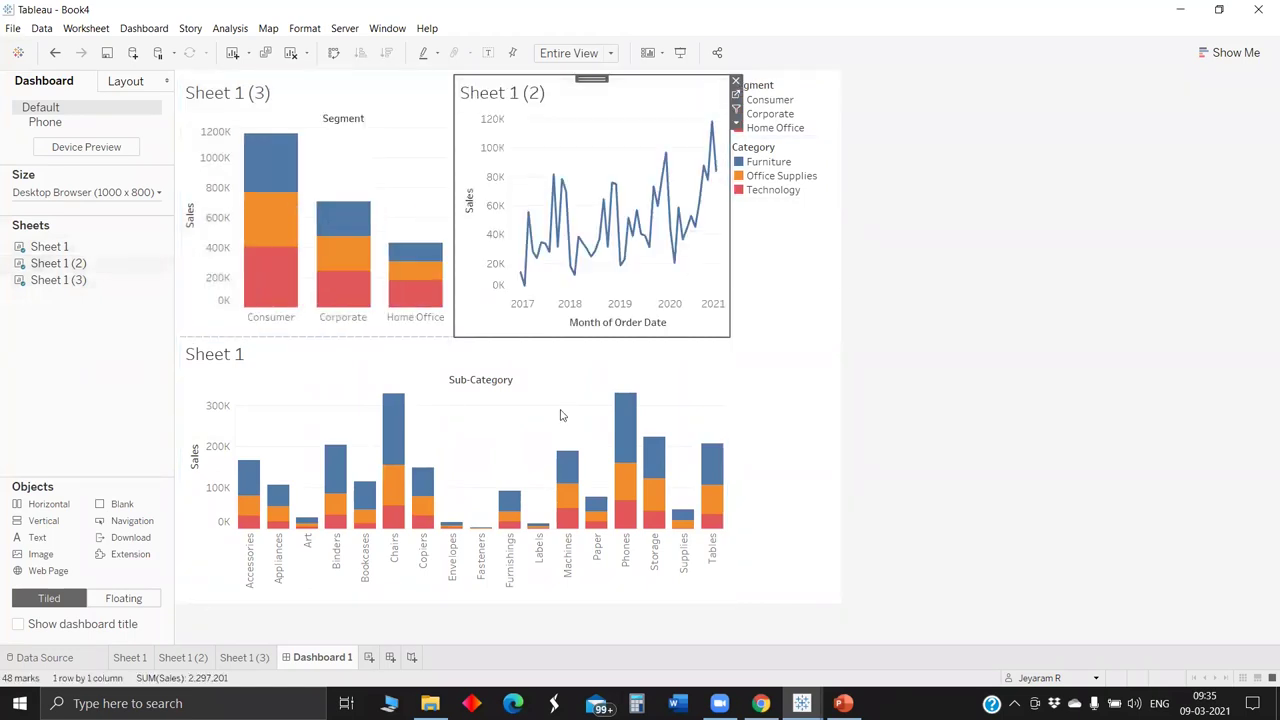
pyautogui.moveTo(454, 320); pyautogui.dragTo(439, 428)
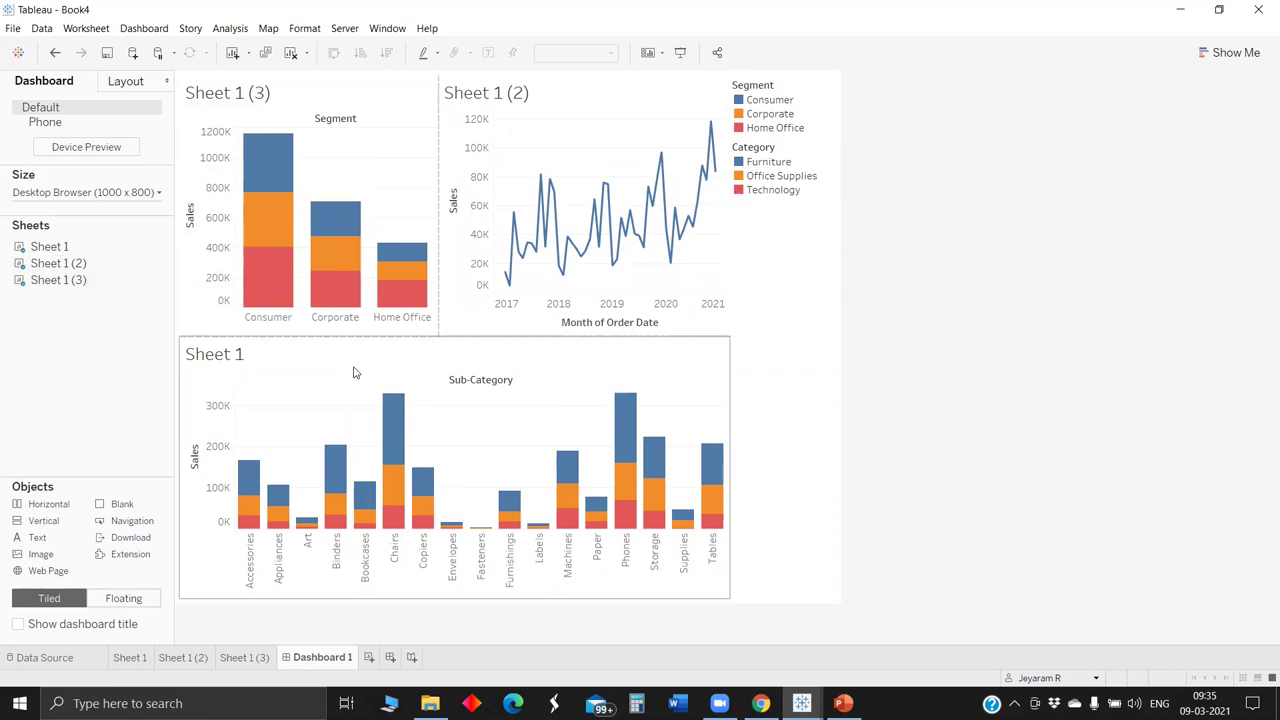
pyautogui.click(530, 386)
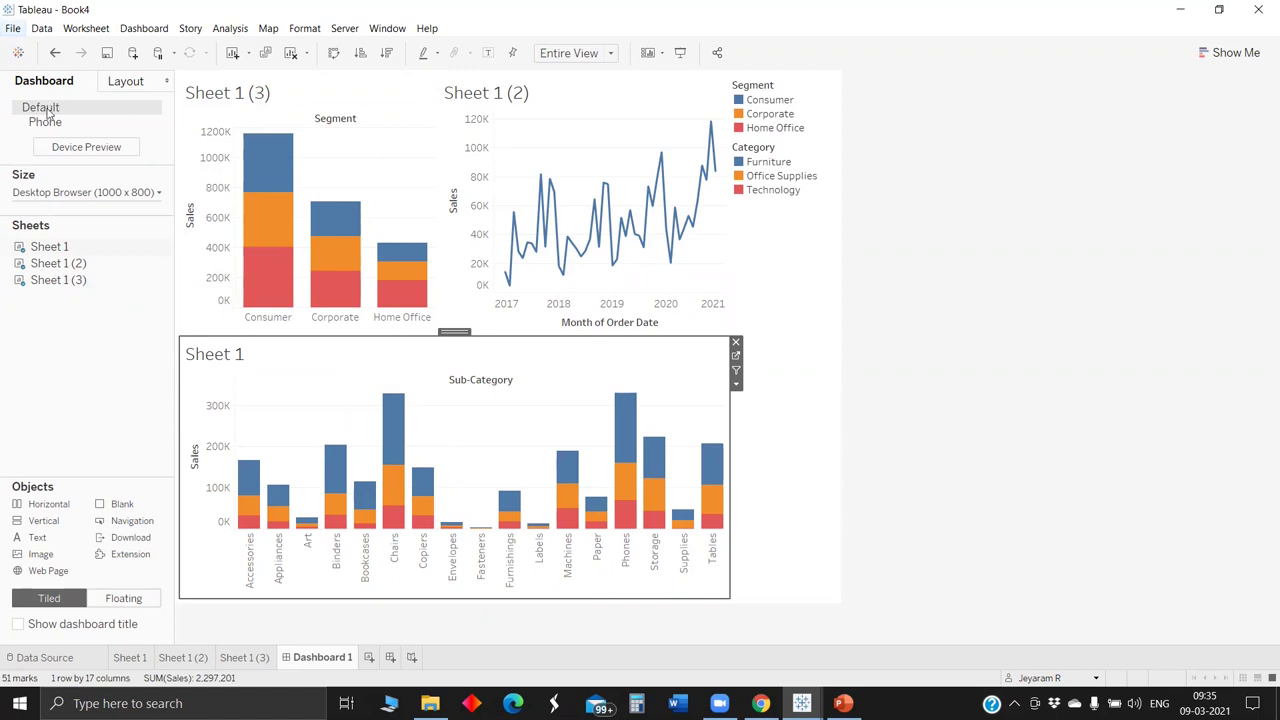
# Step: Start saving the workbook to the Desktop with the file name Sales Dashboard, without the .twbx extension
pyautogui.click(13, 30)
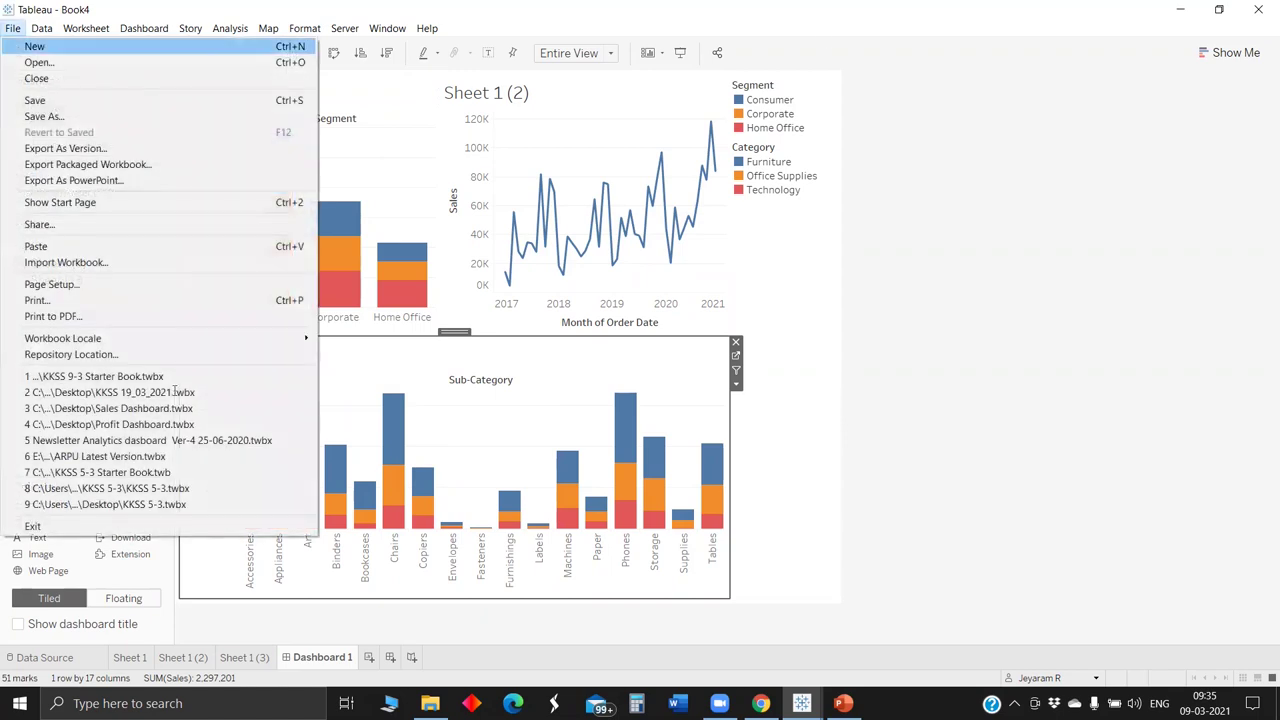
pyautogui.click(40, 100)
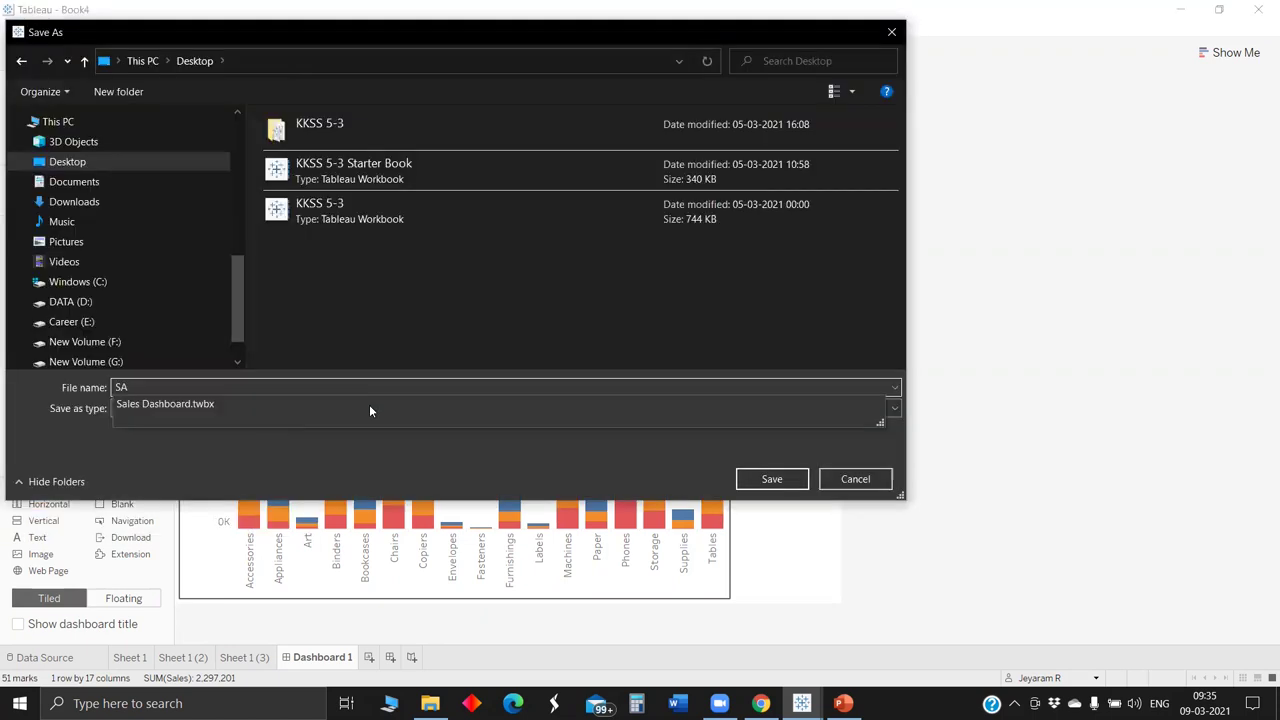
pyautogui.click(370, 404)
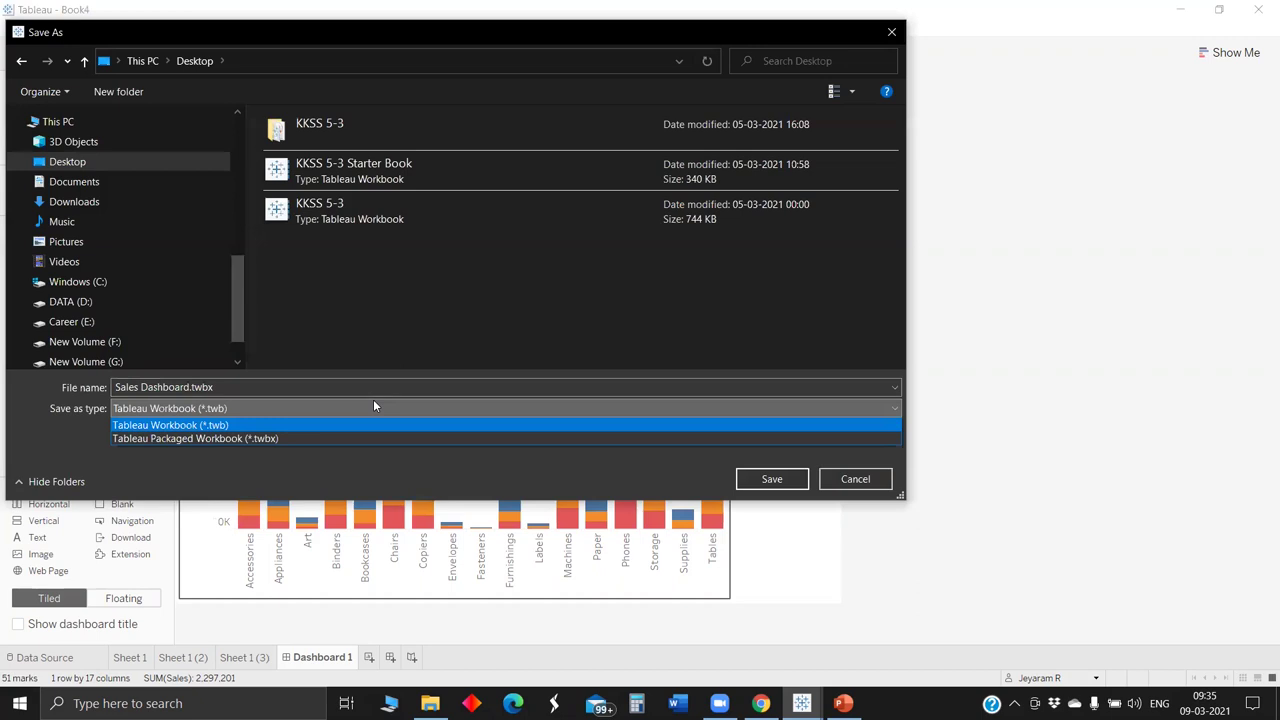
pyautogui.click(373, 405)
pyautogui.click(306, 408)
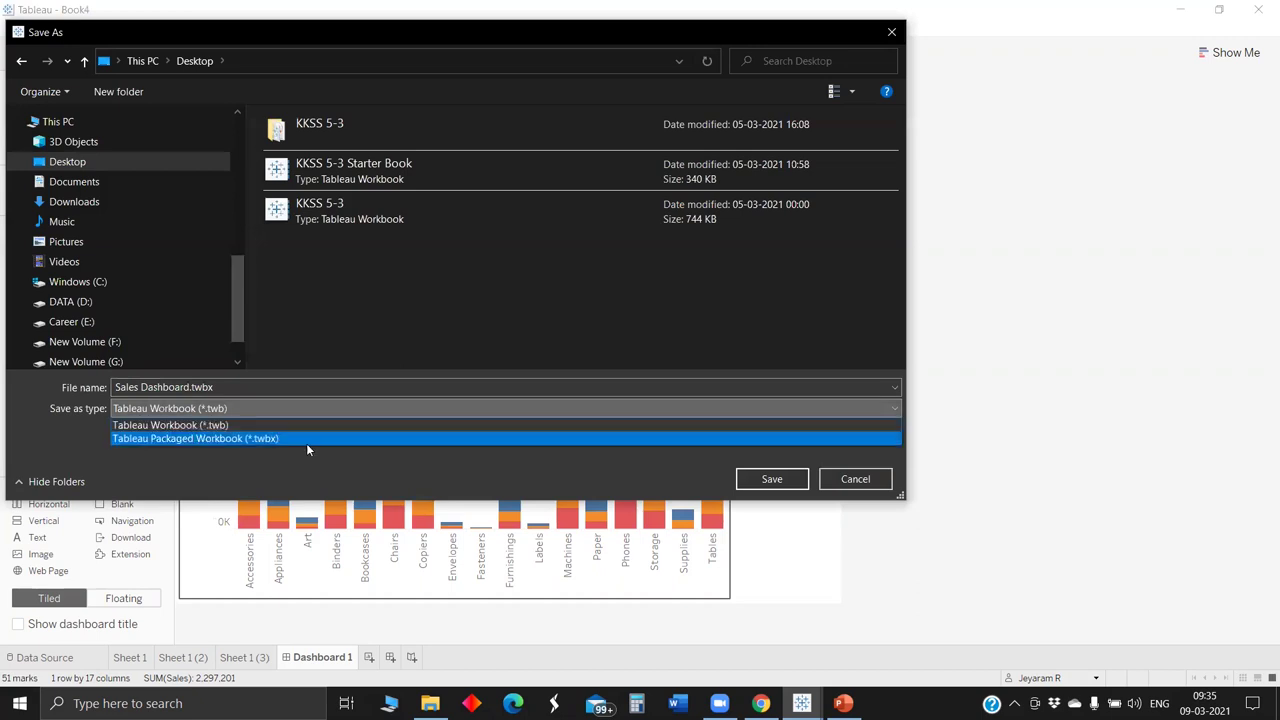
pyautogui.click(231, 389)
pyautogui.click(204, 390)
pyautogui.moveTo(190, 388); pyautogui.dragTo(257, 386)
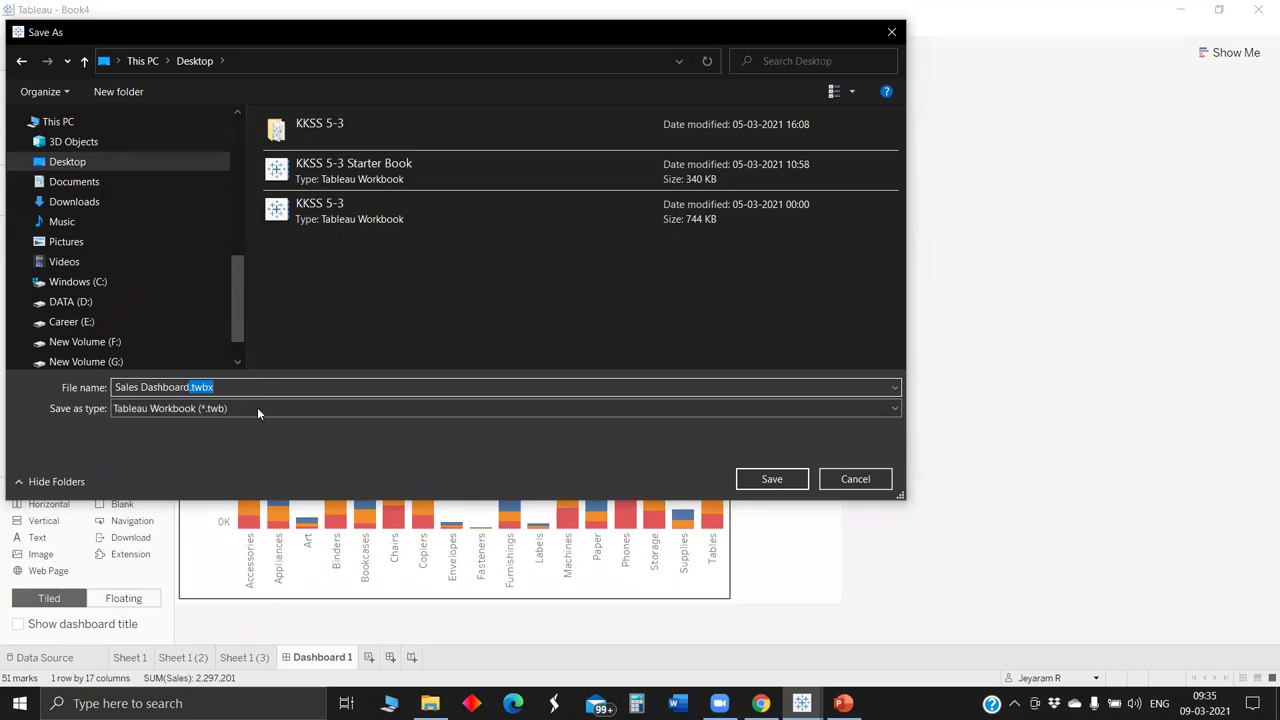
pyautogui.press('BackSpace')
# Step: Save the workbook as a Tableau Packaged Workbook (*.twbx), replacing the existing Sales Dashboard file
pyautogui.click(237, 406)
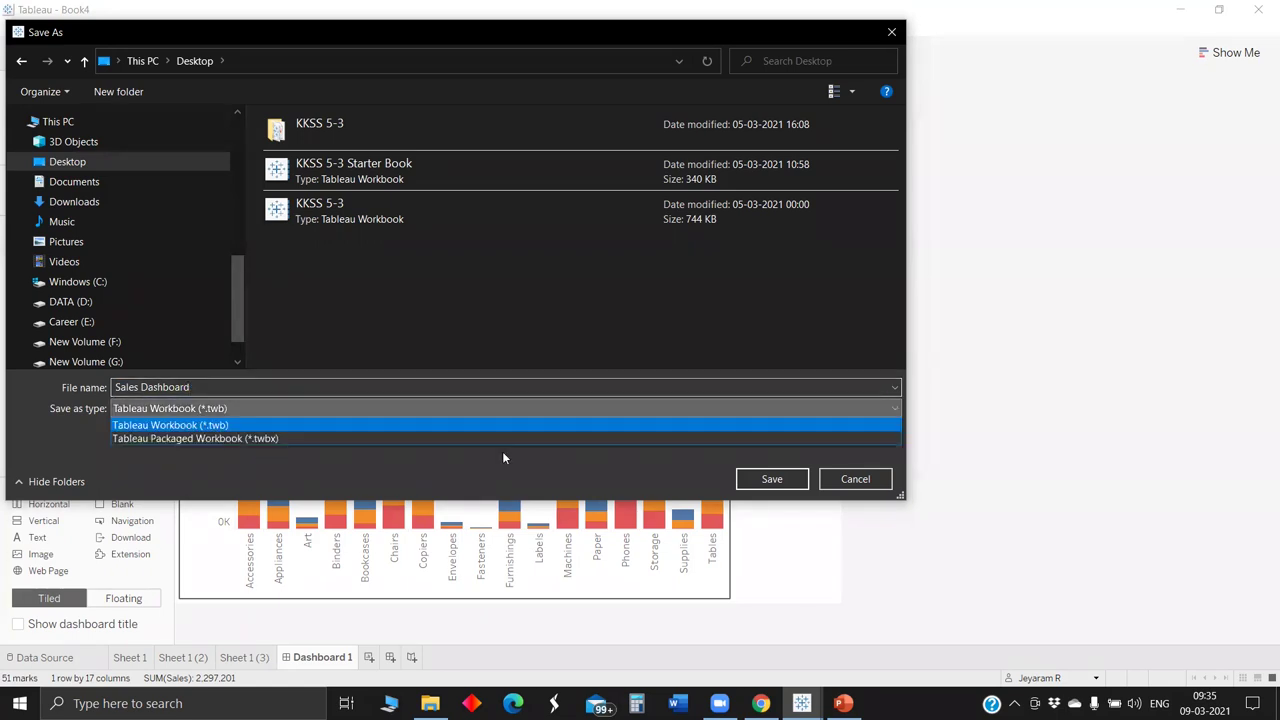
pyautogui.click(505, 438)
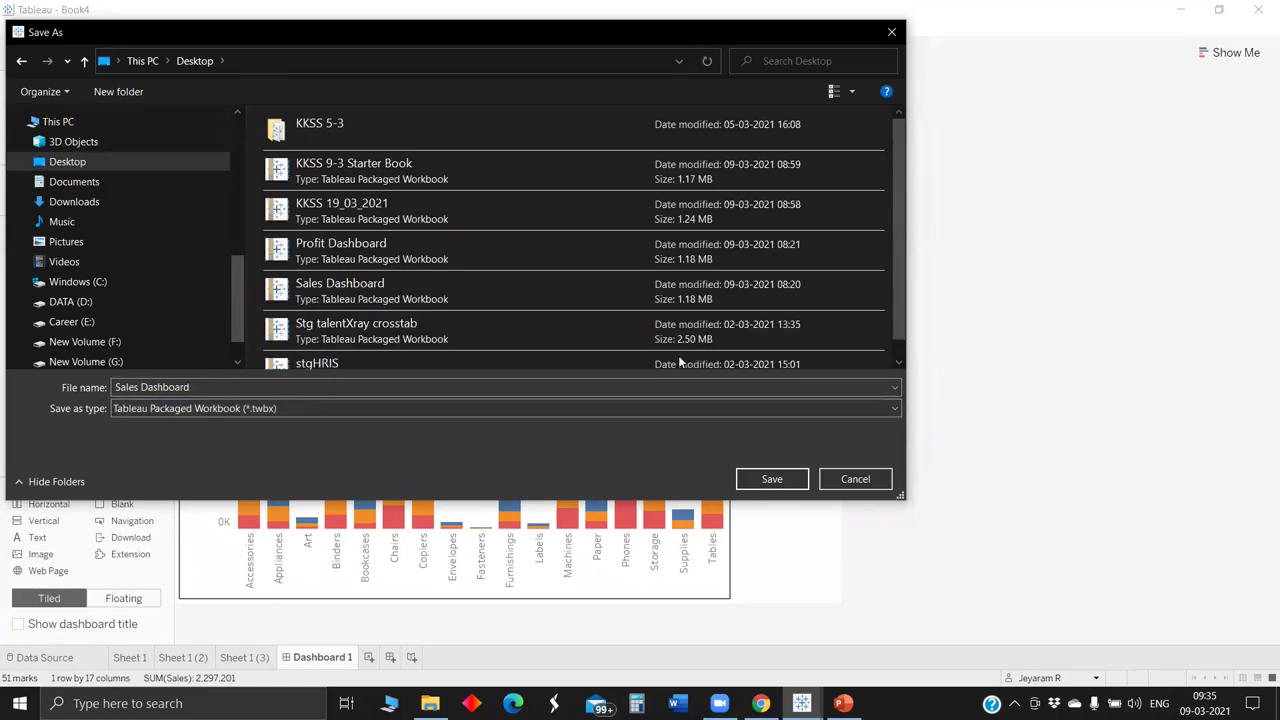
pyautogui.press('Return')
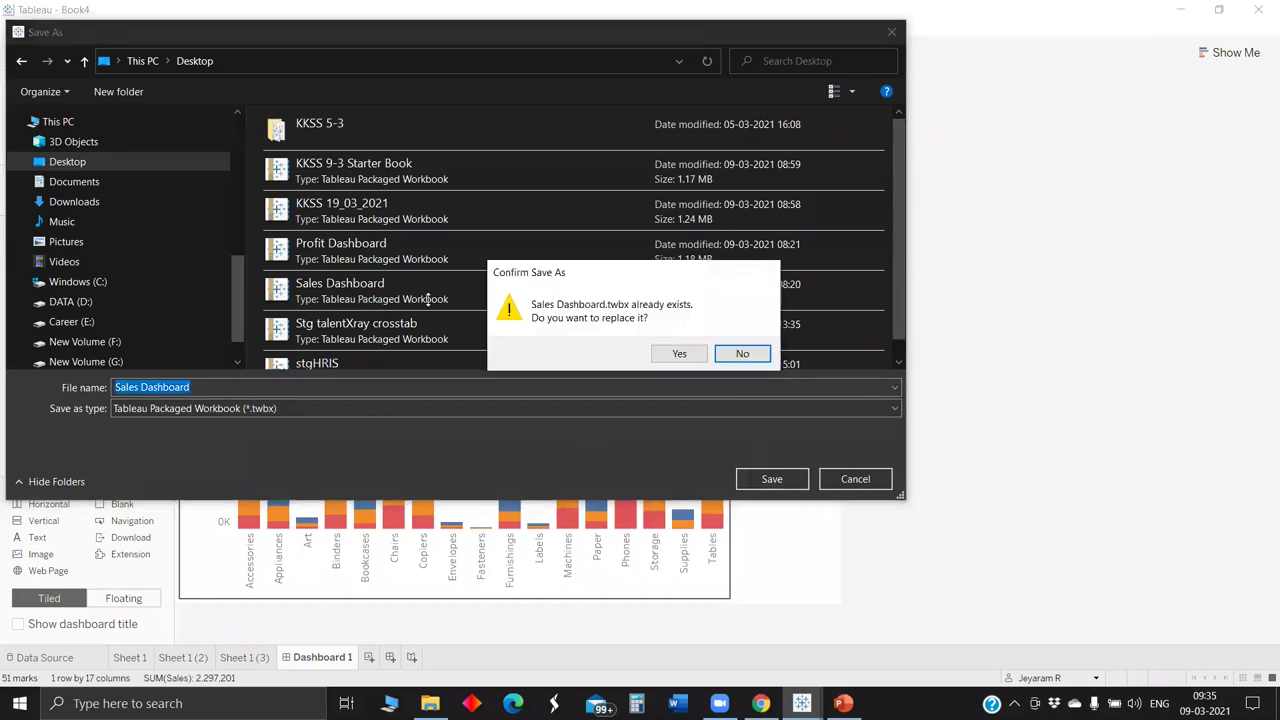
pyautogui.press('y')
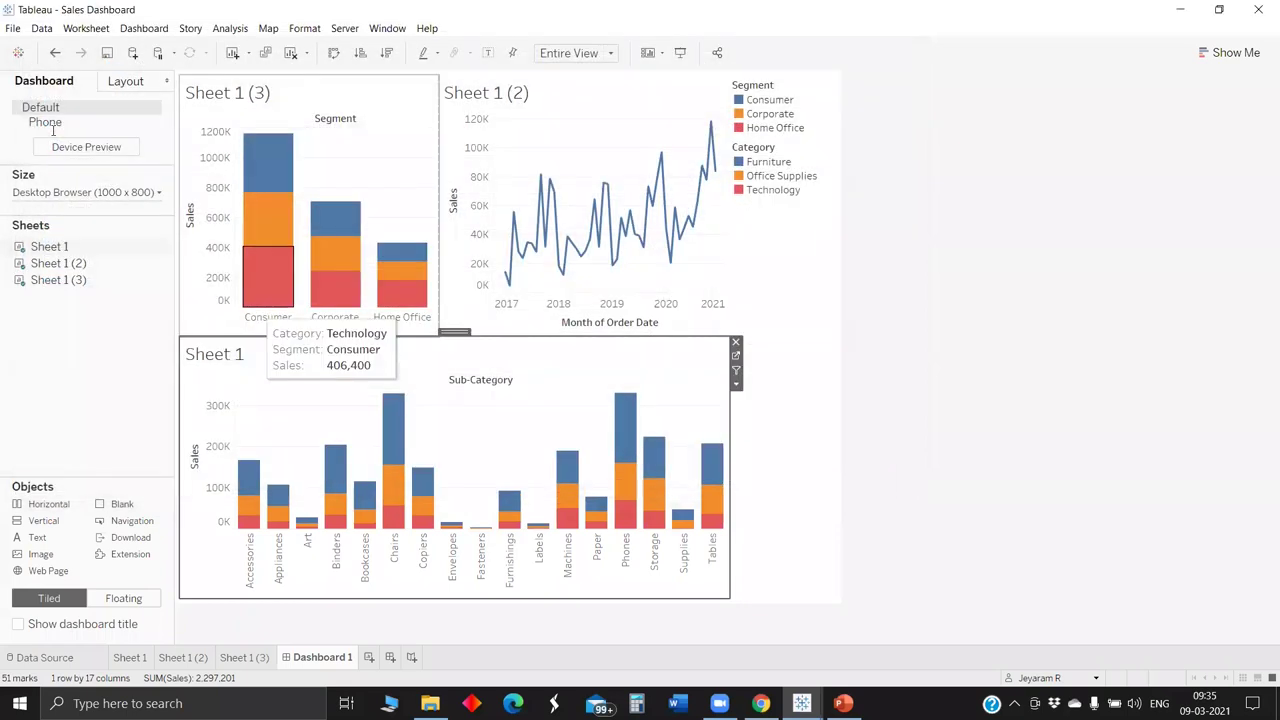
# Step: In Sheet 1, search the fields for "sa" and replace all references to Sales with Profit
pyautogui.hotkey('ctrl', 'Tab')
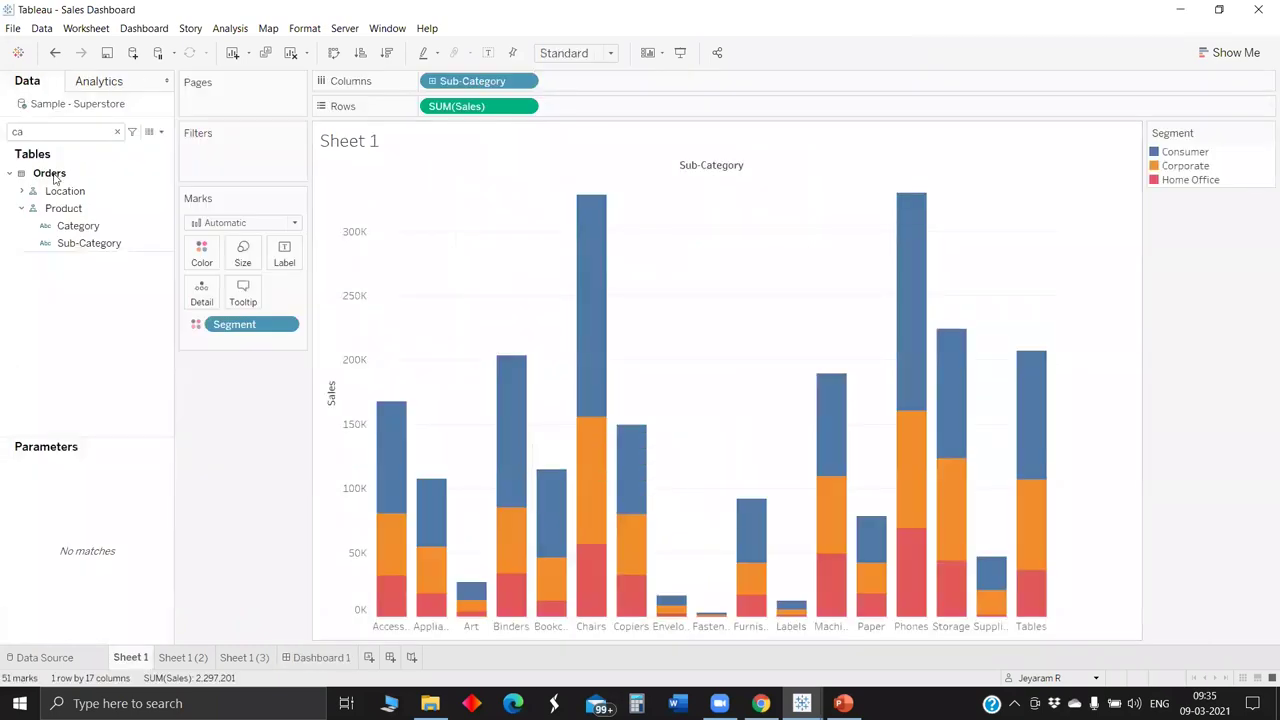
pyautogui.press('BackSpace')
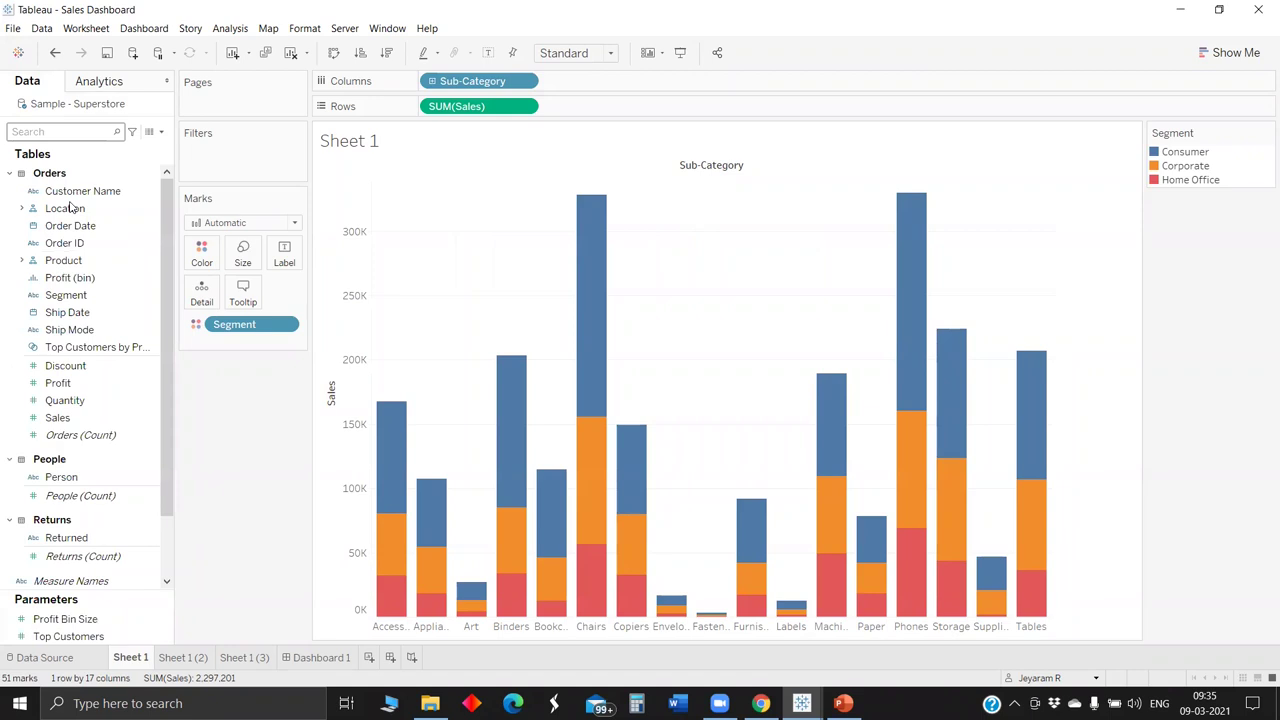
pyautogui.write('sa')
pyautogui.rightClick(80, 204)
pyautogui.click(140, 463)
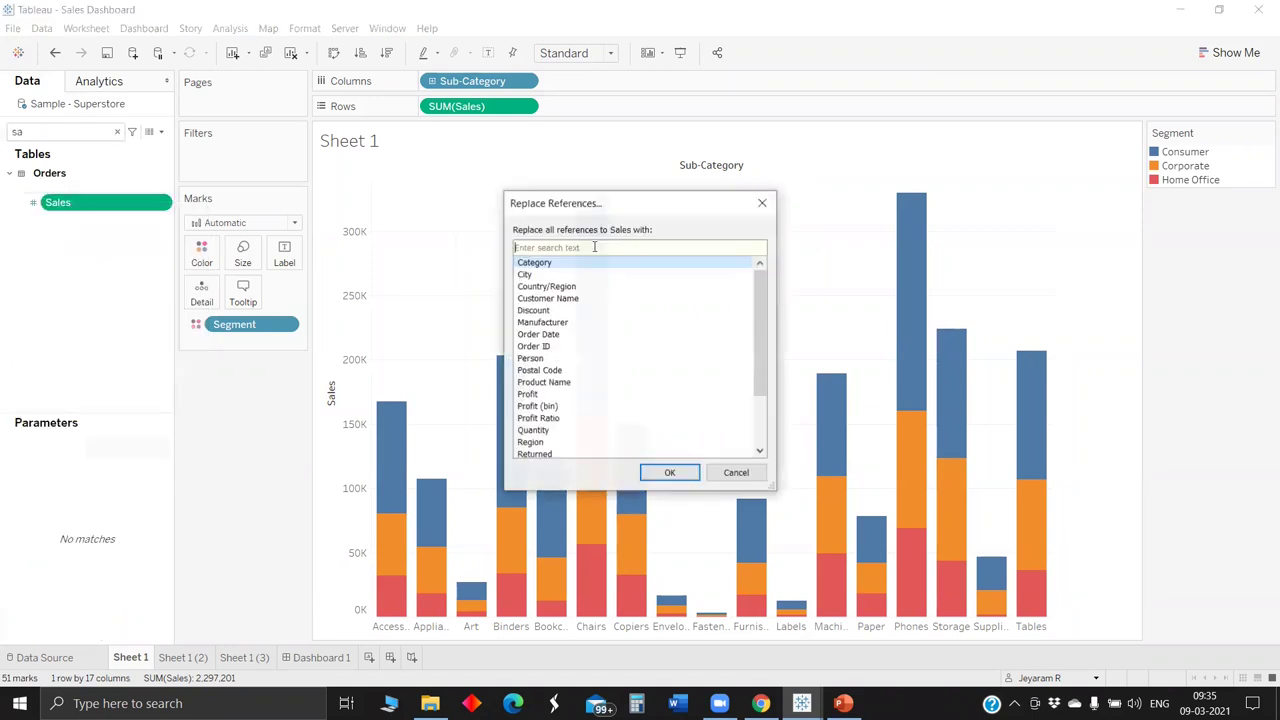
pyautogui.write('prof')
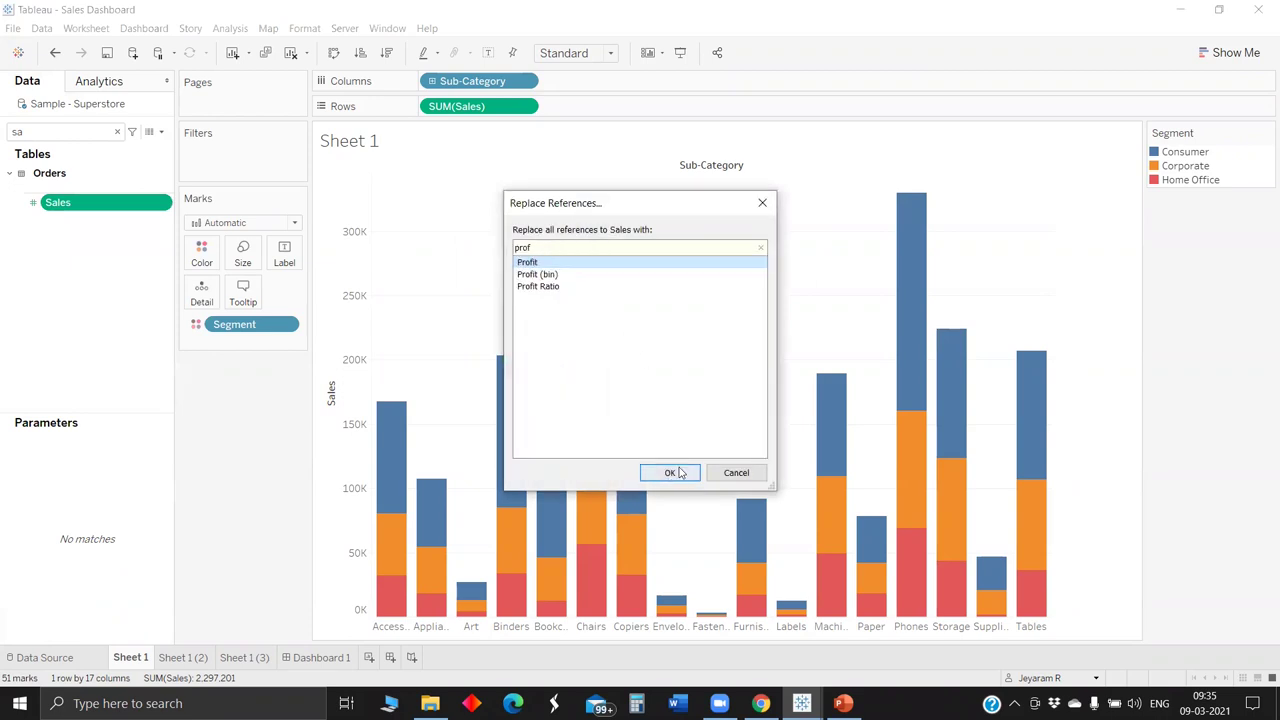
pyautogui.click(679, 473)
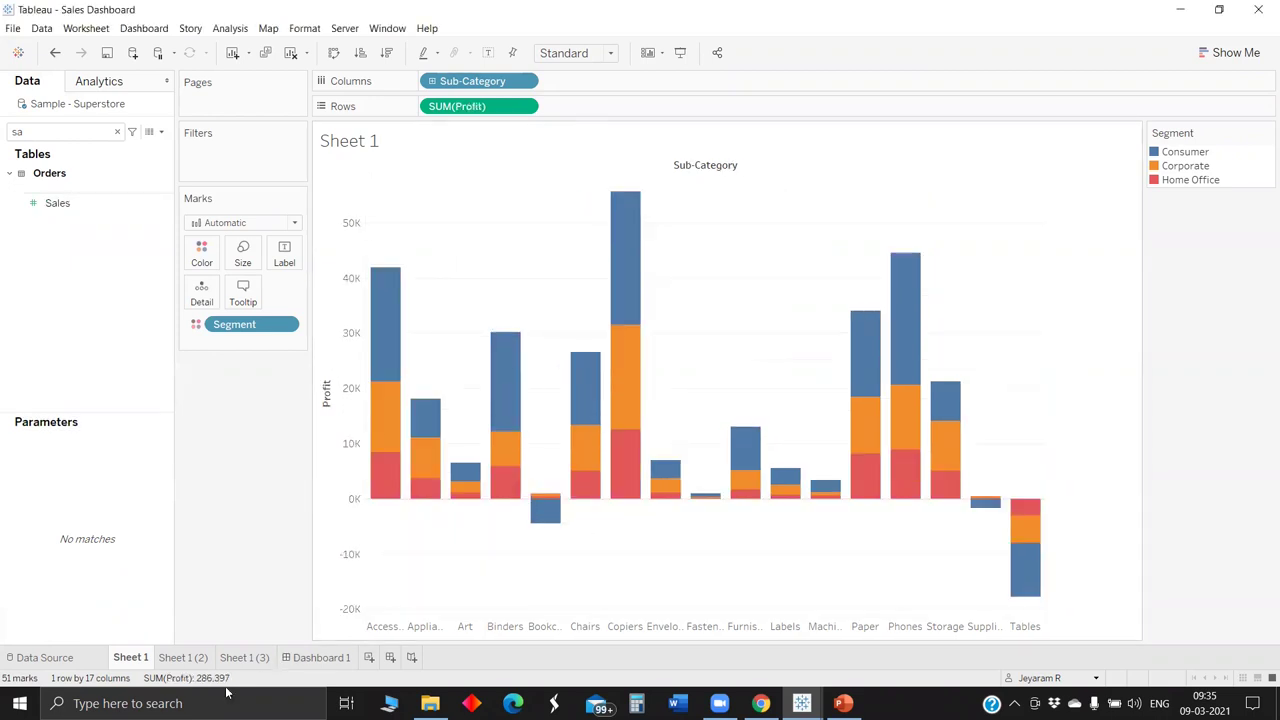
# Step: Return to Dashboard 1 and examine the measure shown in its three charts
pyautogui.click(321, 657)
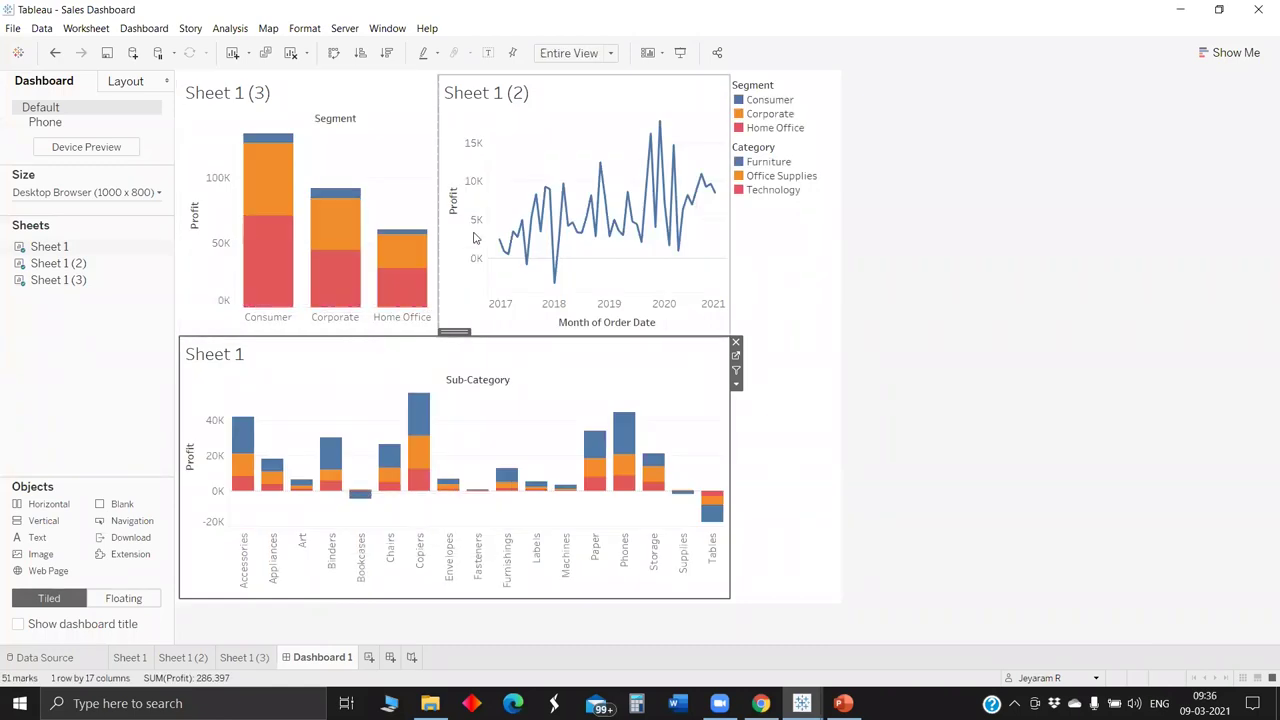
pyautogui.moveTo(535, 228)
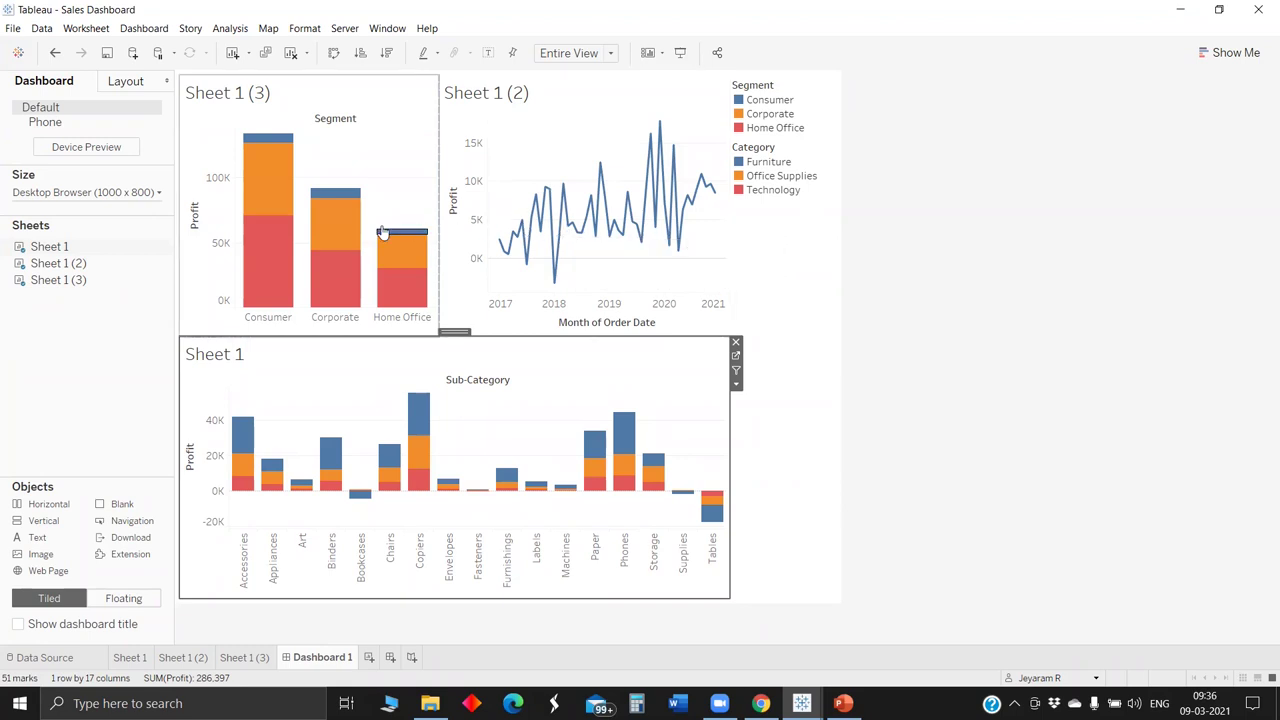
pyautogui.moveTo(360, 233)
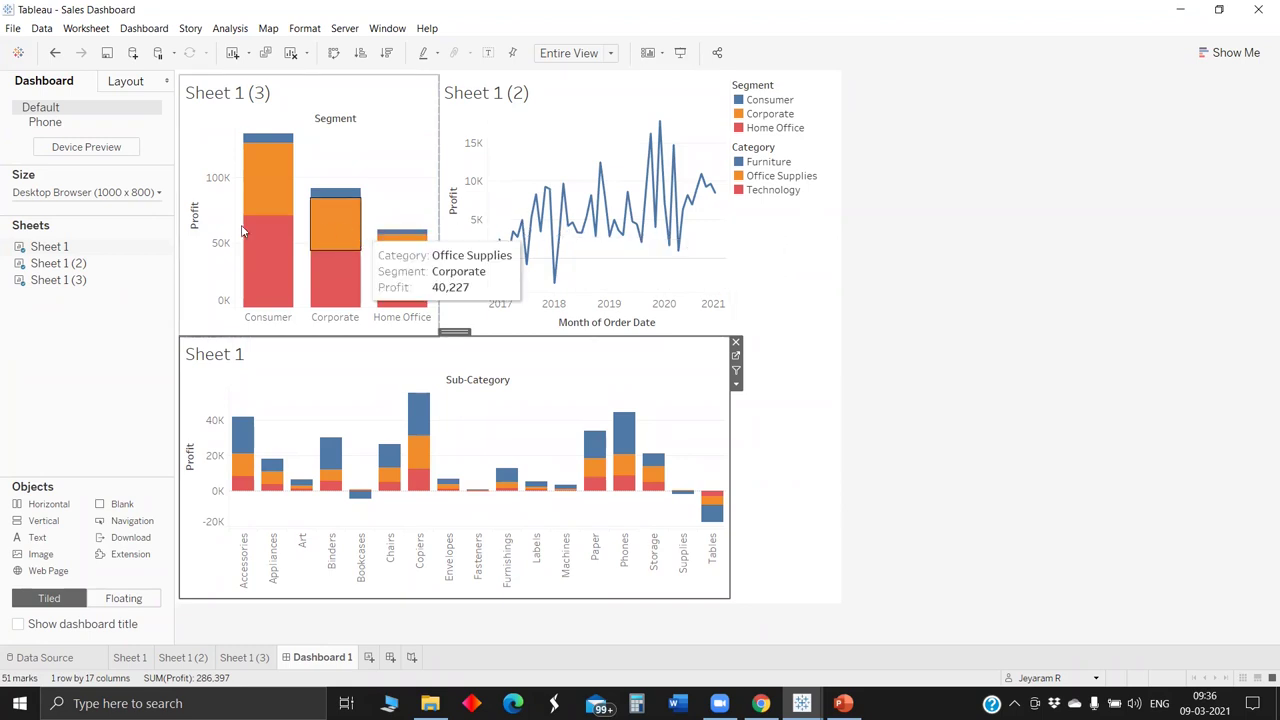
# Step: Save the workbook to the Desktop as Profit Dashboard in Tableau Packaged Workbook (*.twbx) format, replacing the existing file
pyautogui.click(13, 28)
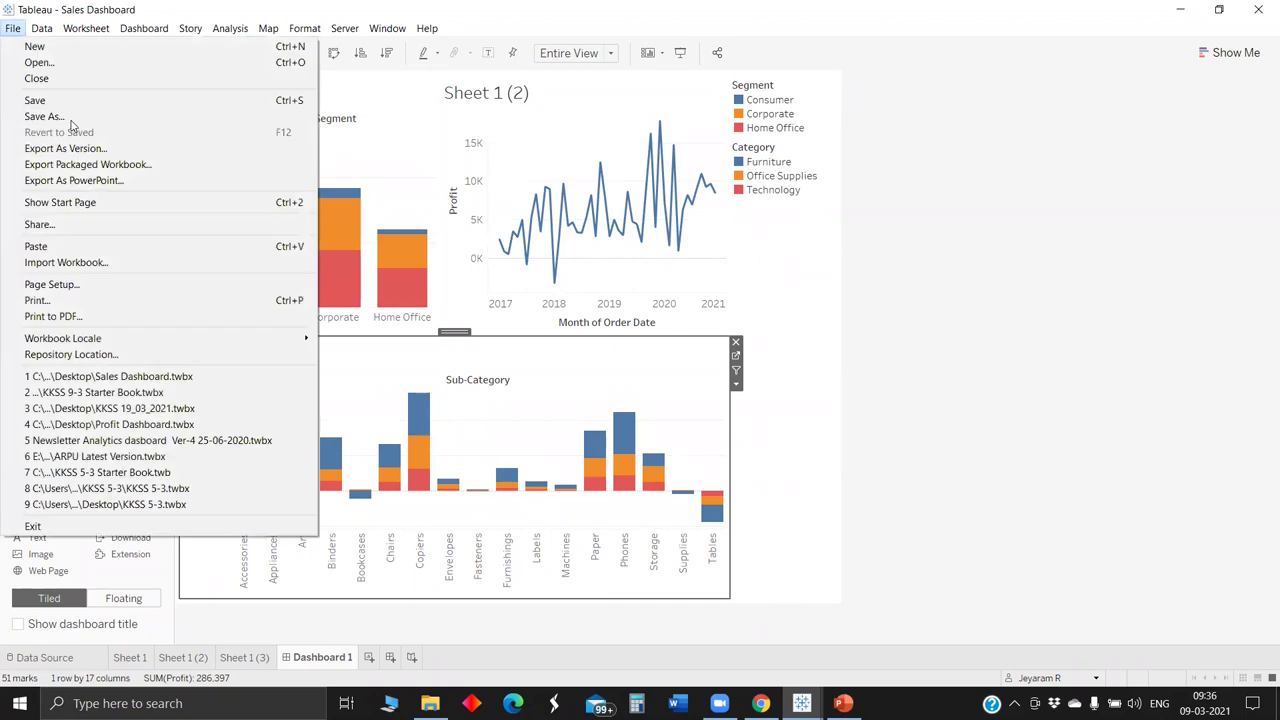
pyautogui.click(87, 314)
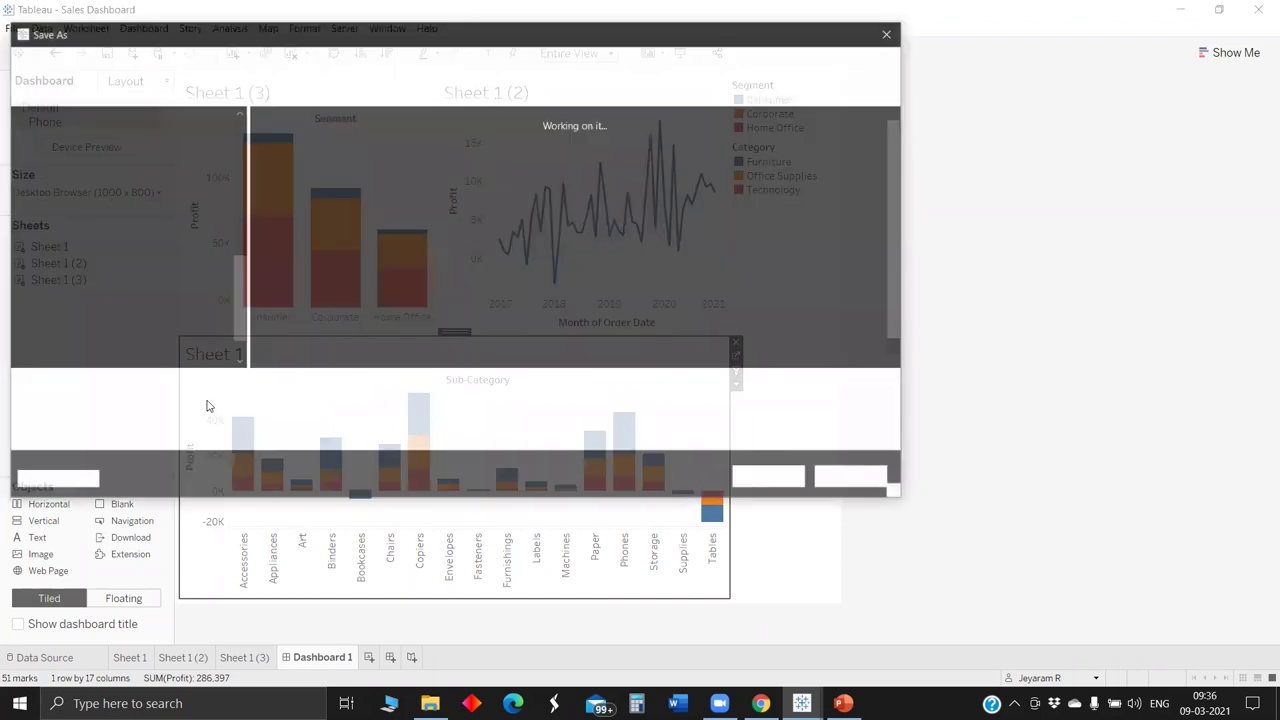
pyautogui.write('Profit Dashboard')
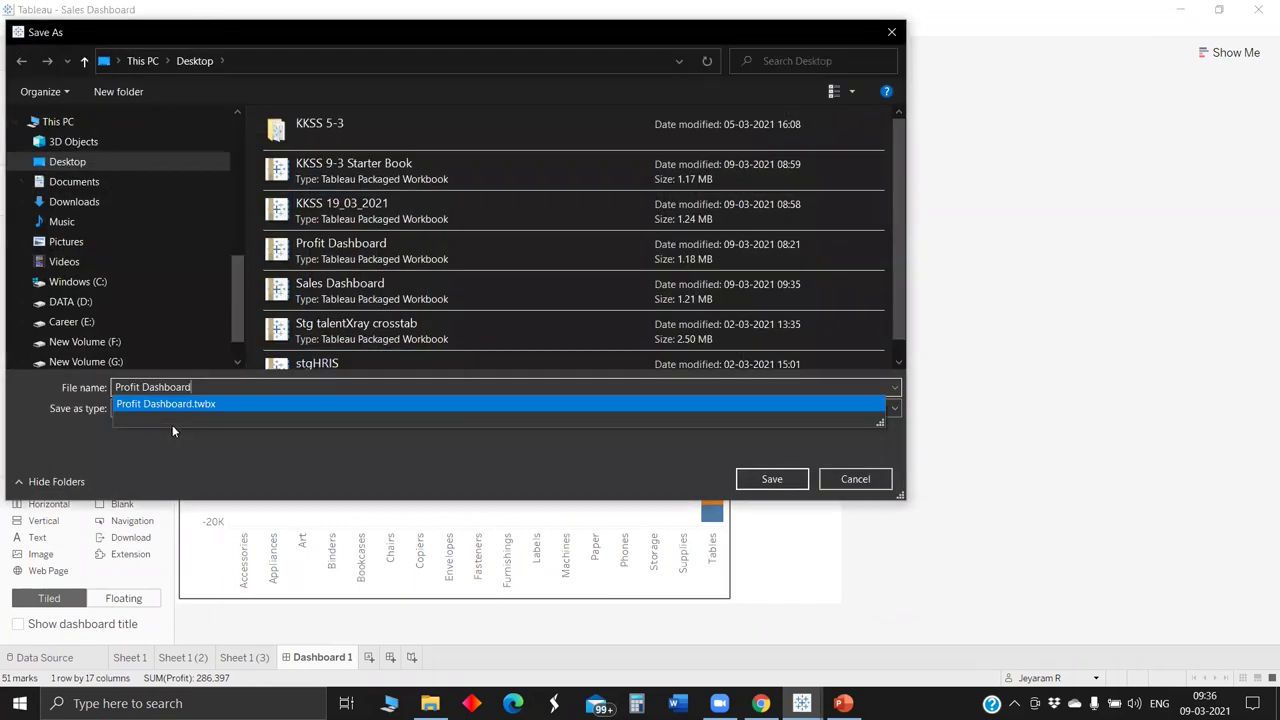
pyautogui.click(771, 484)
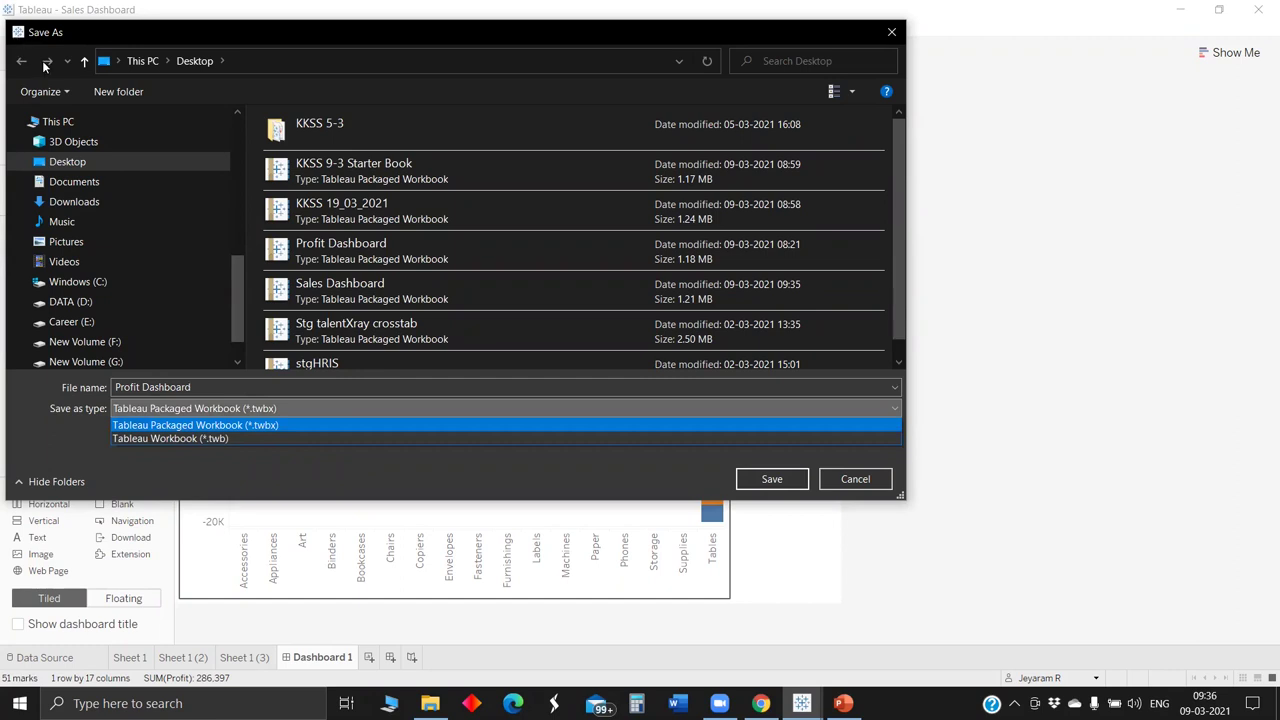
pyautogui.press('Return')
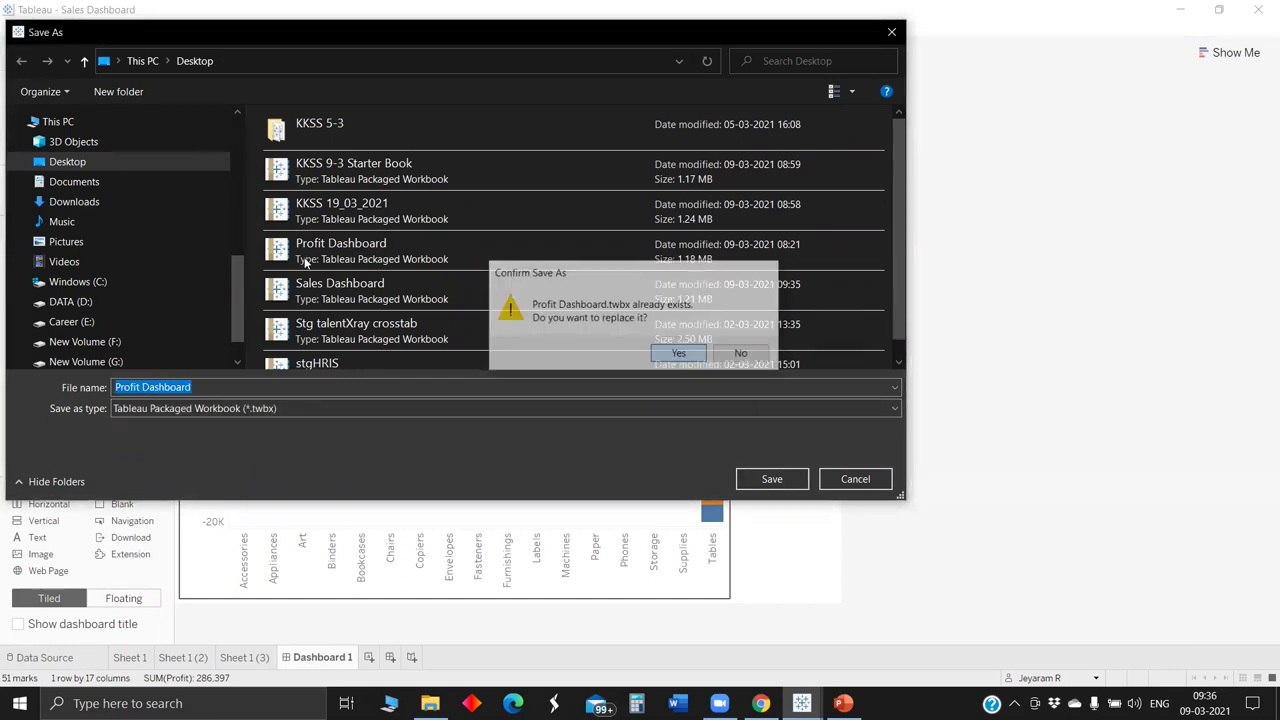
pyautogui.press('Return')
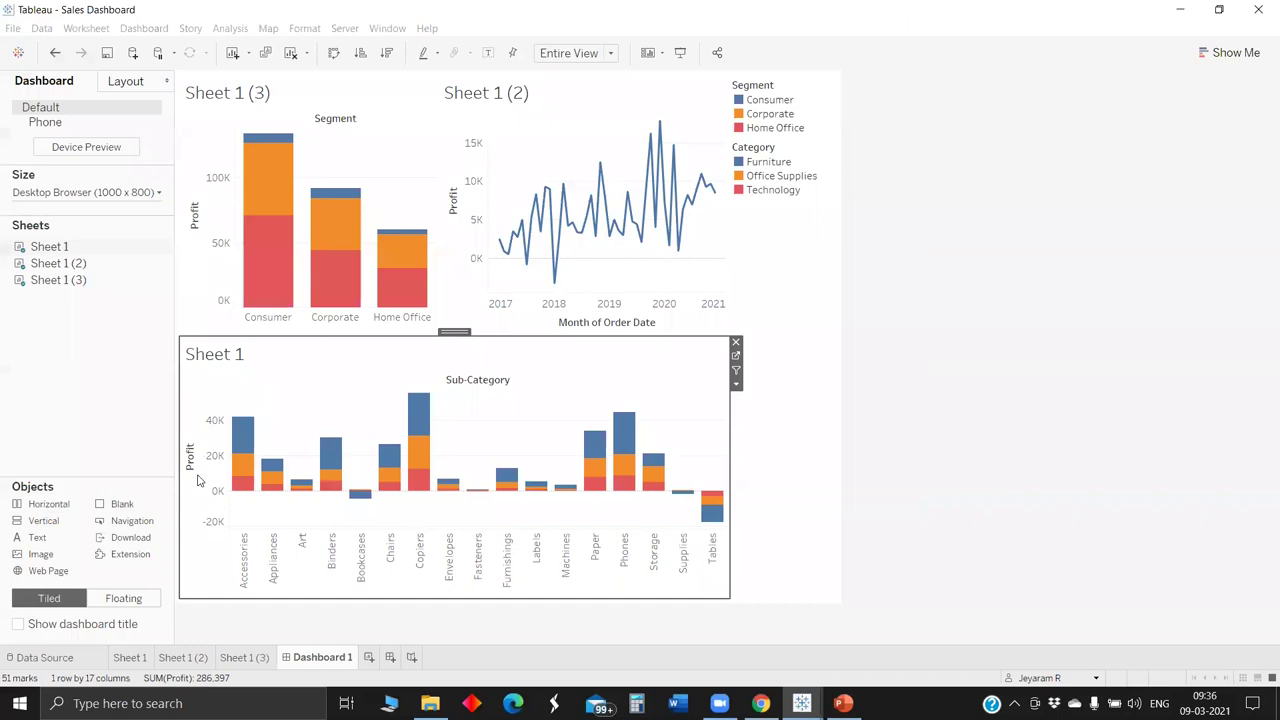
# Step: Open the Sales Dashboard workbook from the Desktop and hide all worksheets used in its Dashboard 1
pyautogui.hotkey('alt', 'f')
pyautogui.press('o')
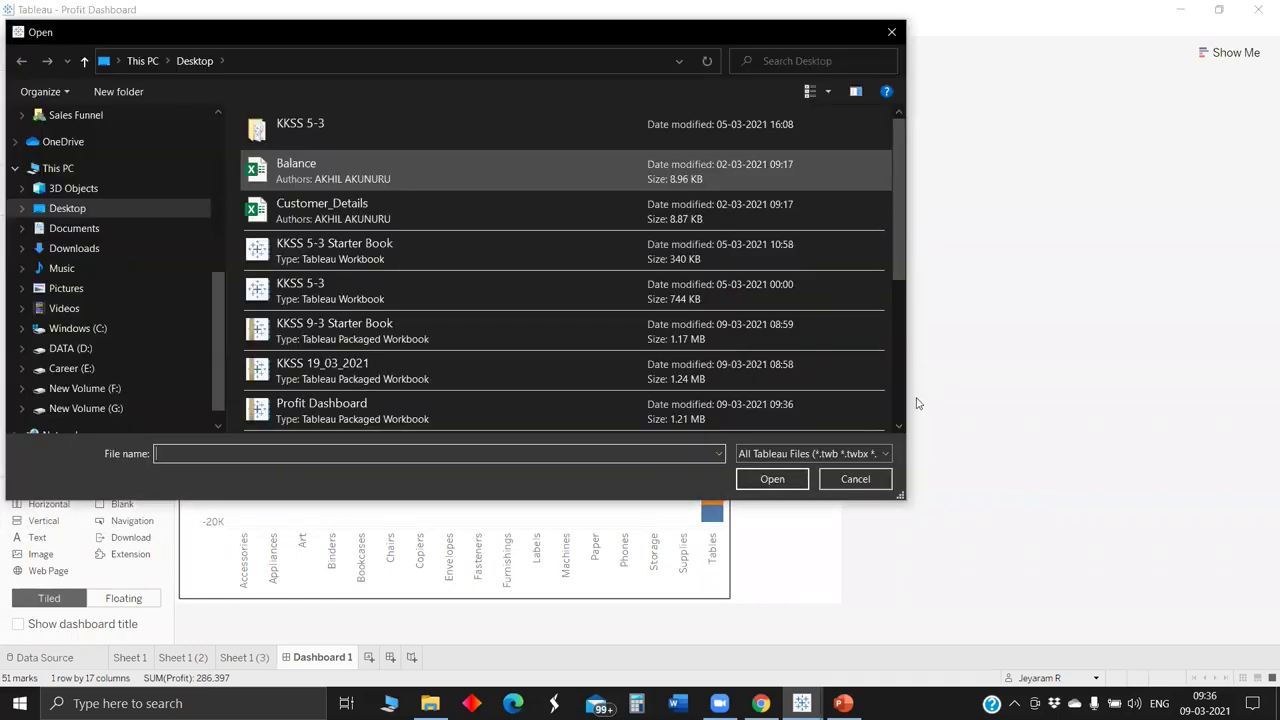
pyautogui.scroll(-2, 700, 280)
pyautogui.click(772, 479)
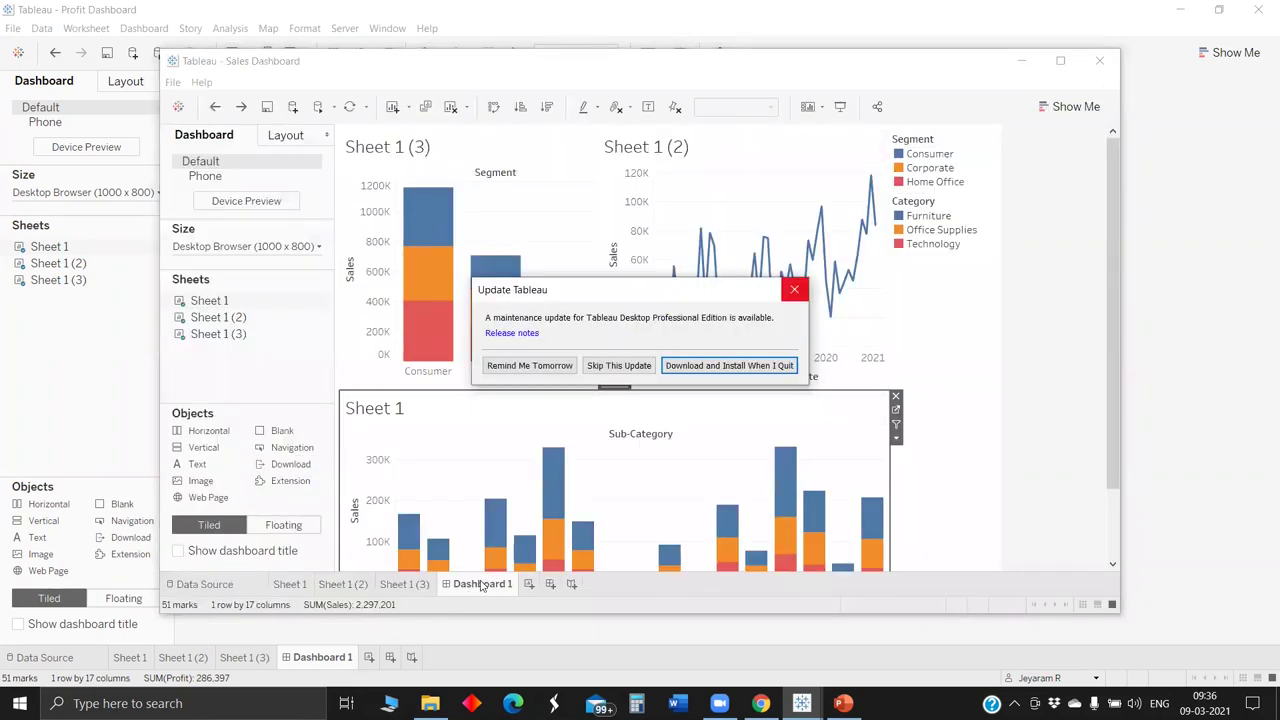
pyautogui.rightClick(484, 586)
pyautogui.click(358, 464)
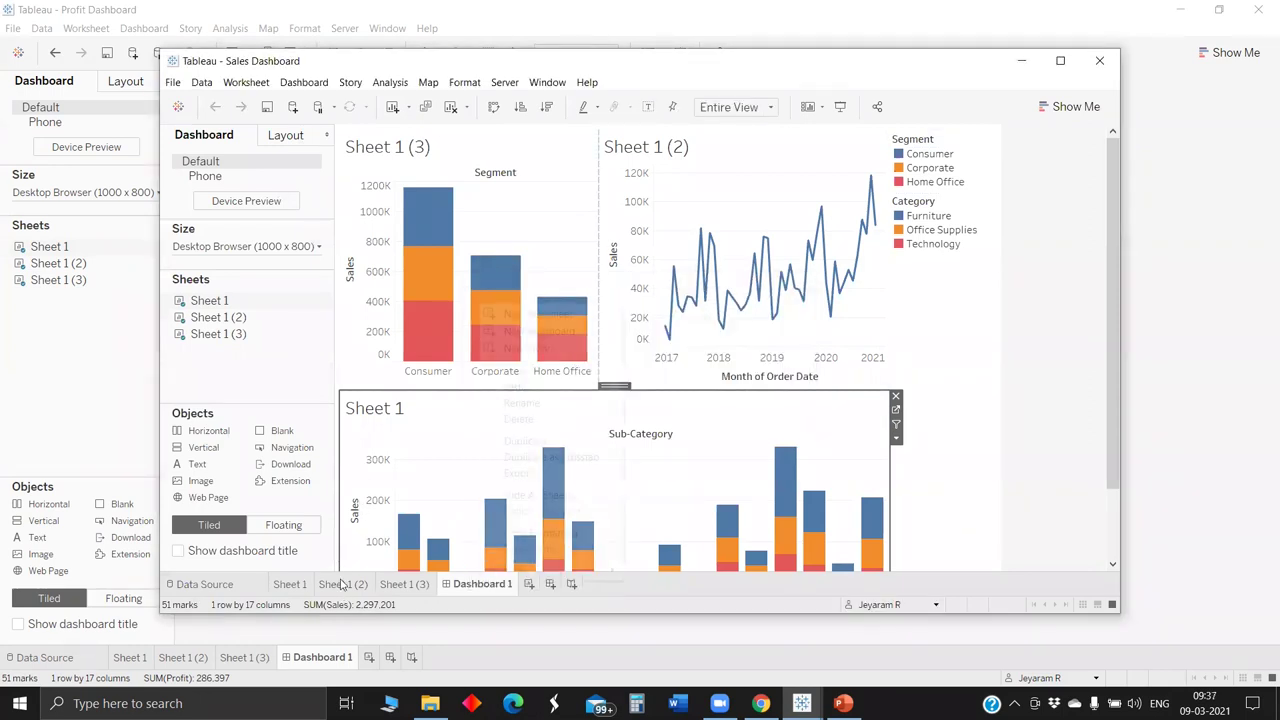
# Step: Copy Dashboard 1 from the Sales Dashboard workbook and paste it into the Profit Dashboard workbook
pyautogui.rightClick(298, 584)
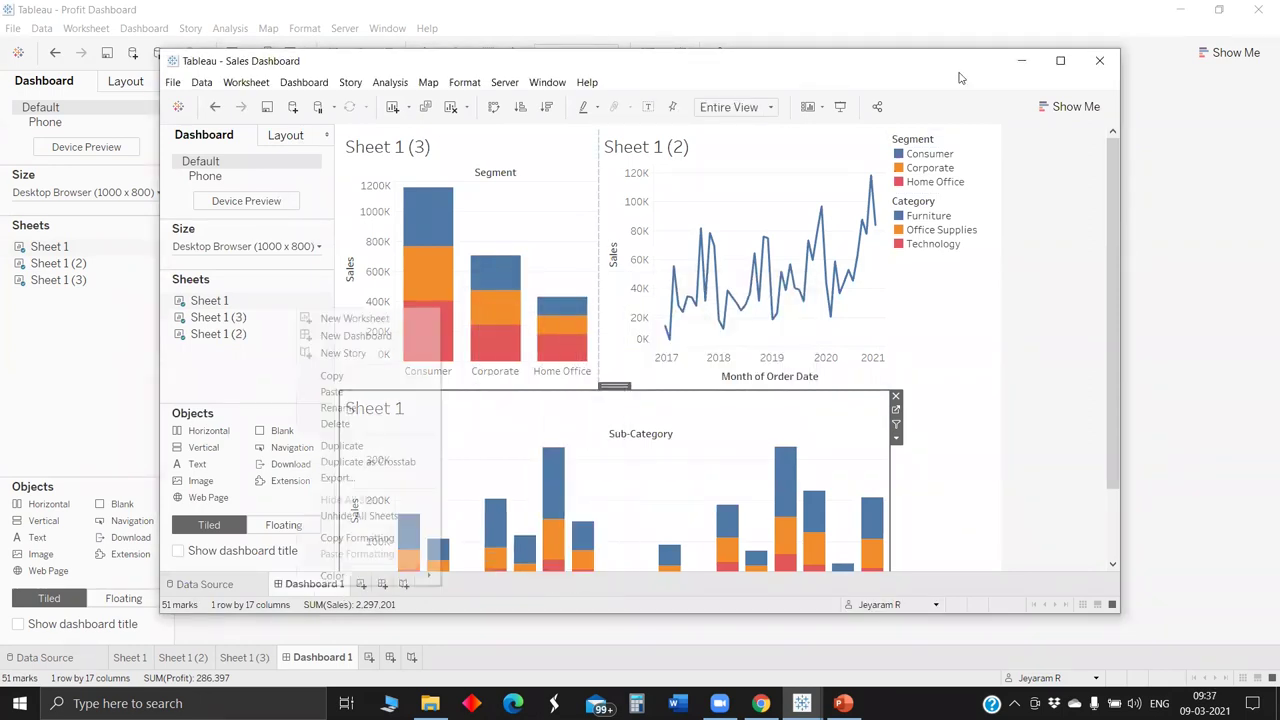
pyautogui.click(490, 659)
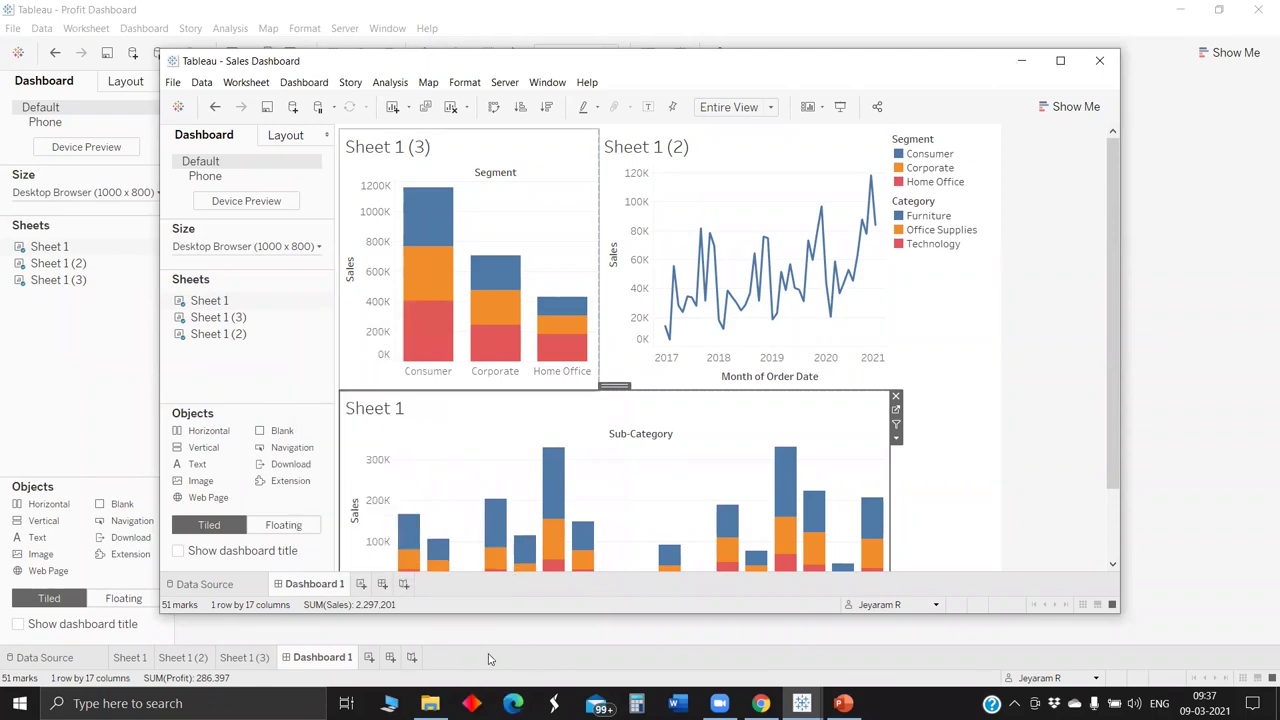
pyautogui.click(490, 659)
pyautogui.rightClick(510, 655)
pyautogui.click(510, 653)
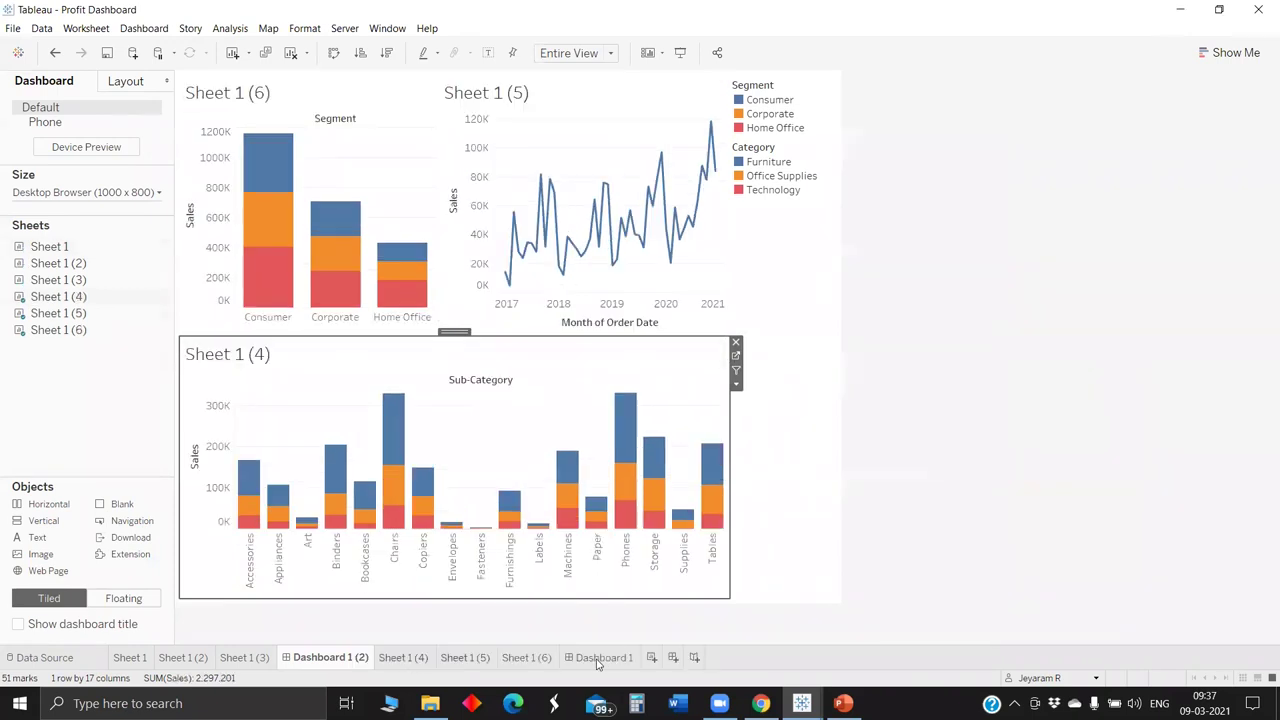
# Step: Compare the profit charts in Dashboard 1 with the sales charts in Dashboard 1 (2)
pyautogui.click(600, 659)
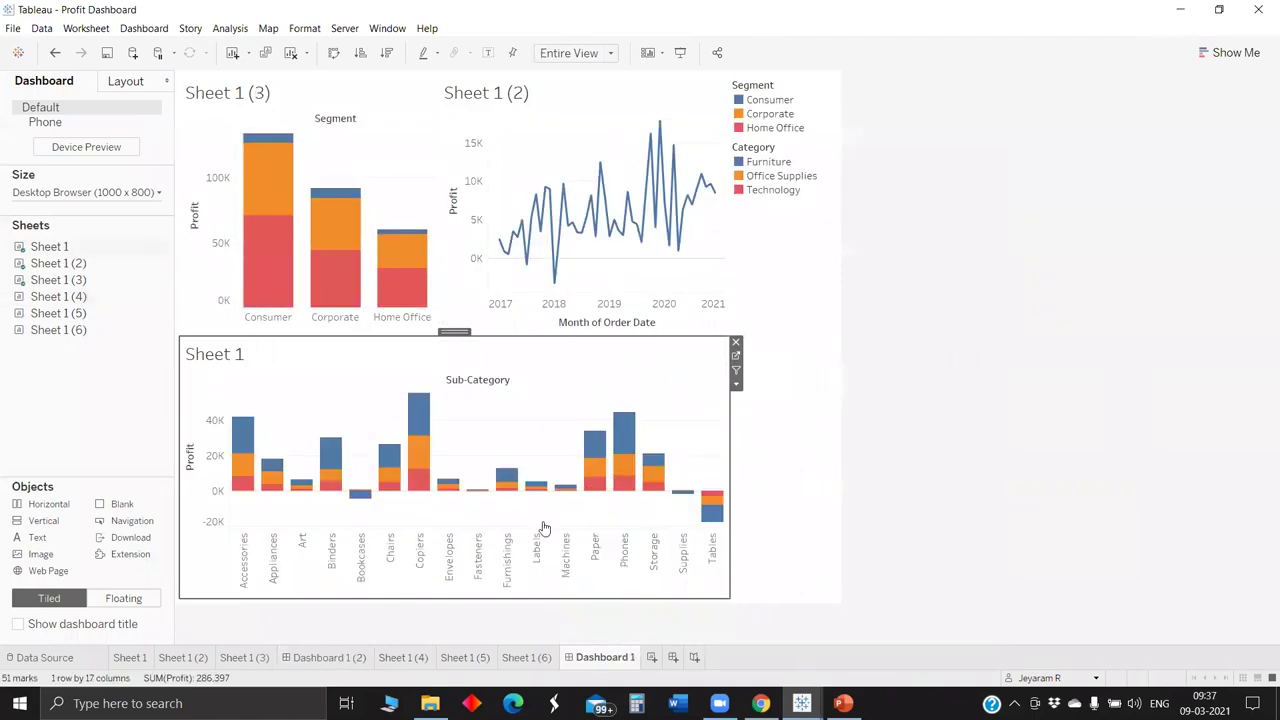
pyautogui.click(330, 657)
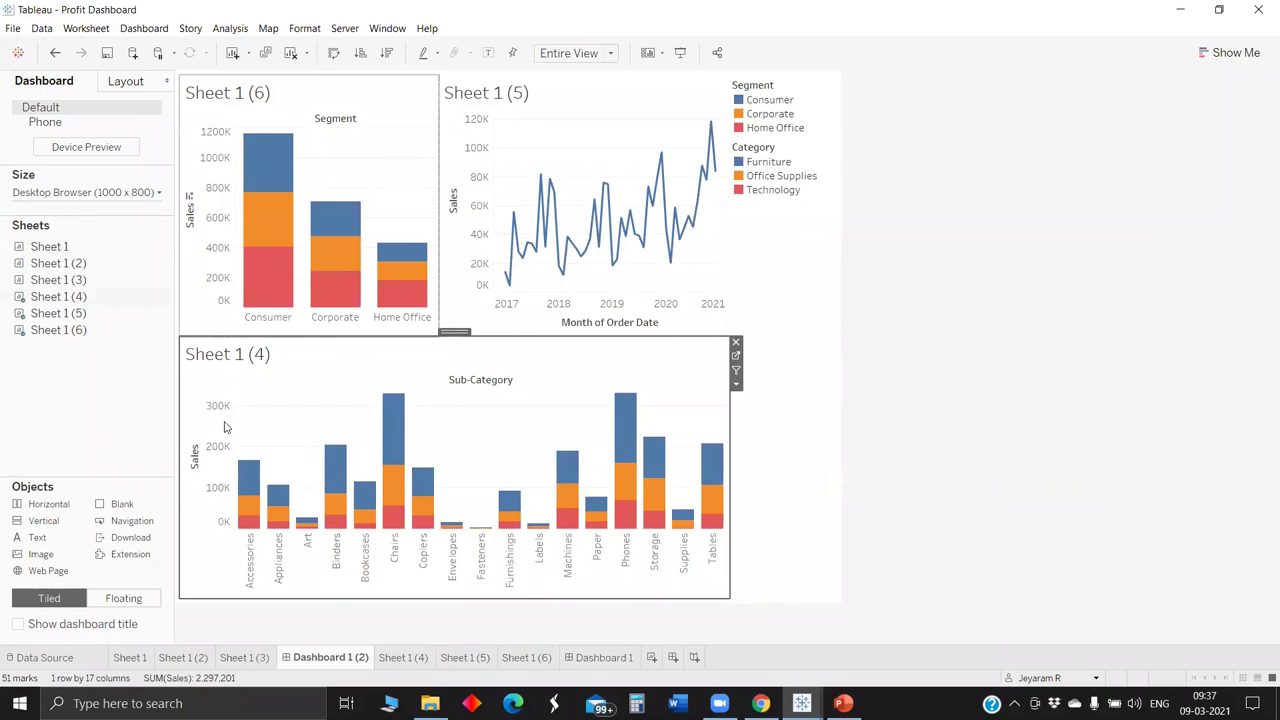
pyautogui.hotkey('ctrl', 'Tab')
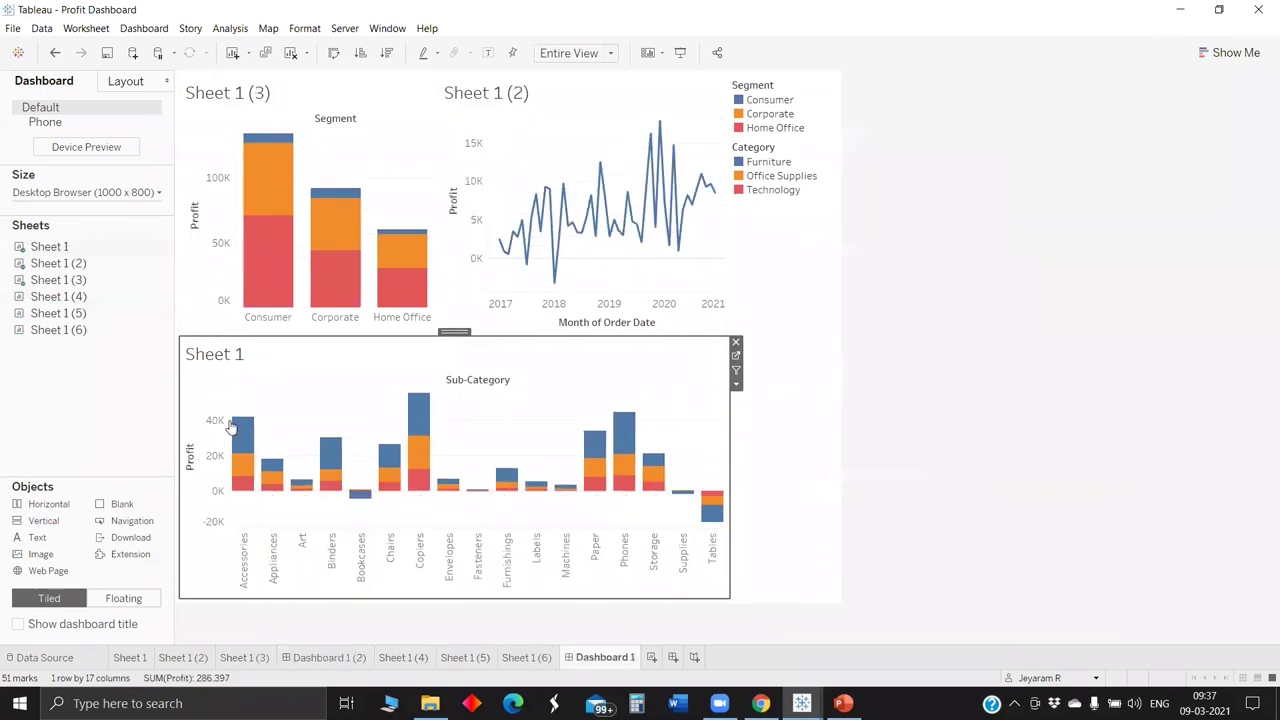
pyautogui.moveTo(230, 427)
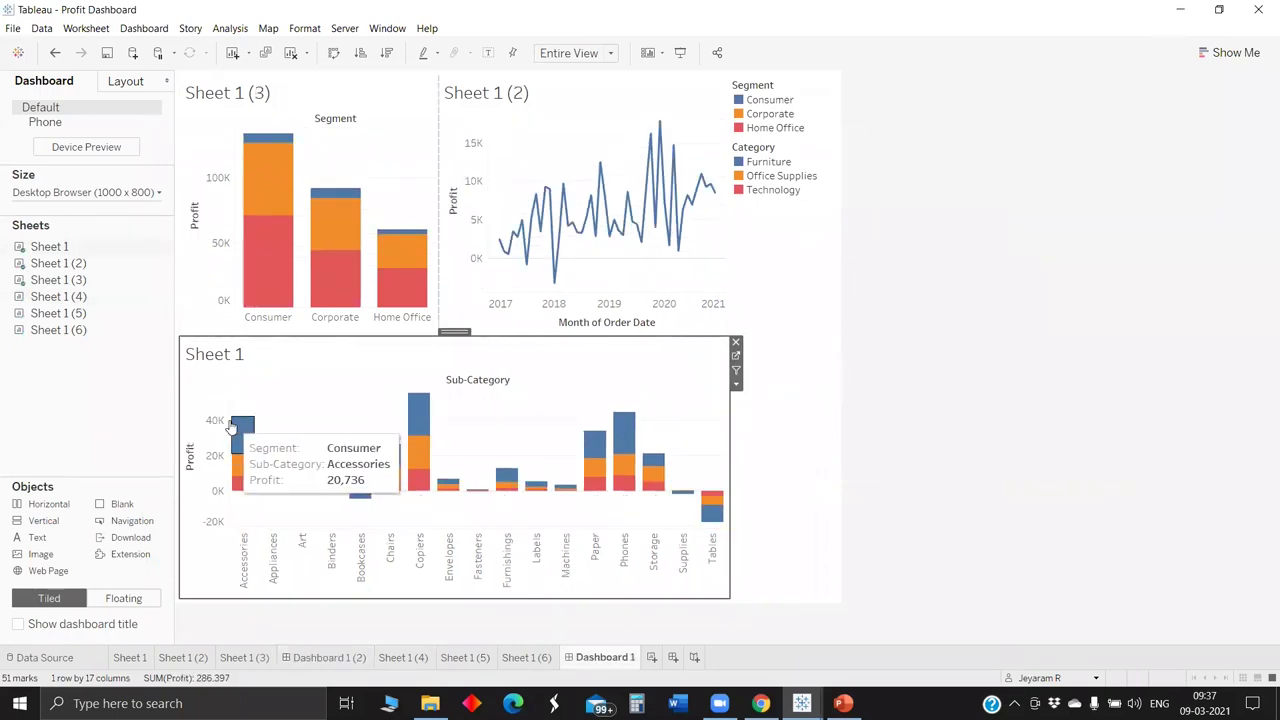